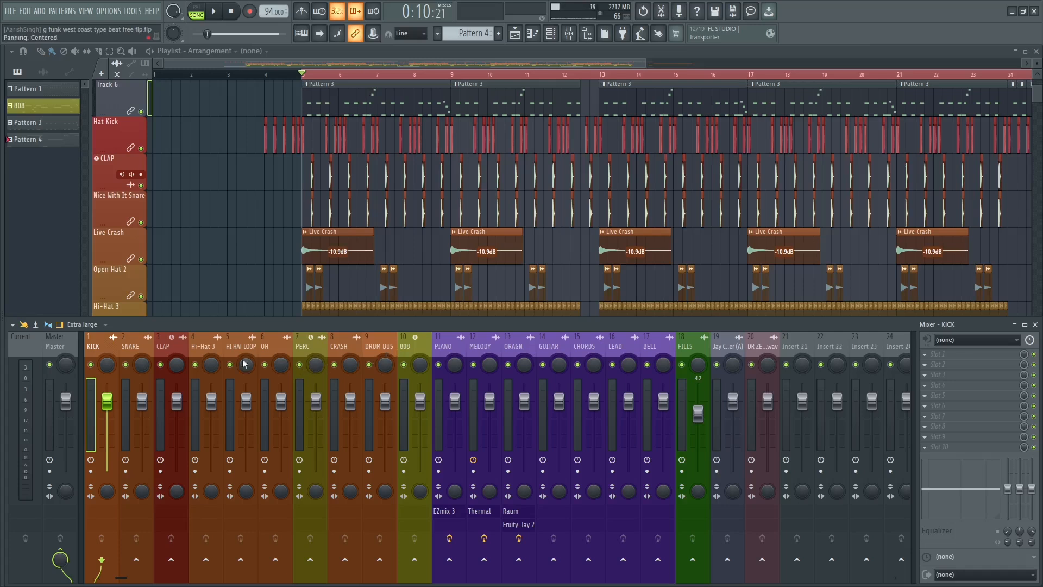
# Add Fruity Parametric EQ 2 from the Filter effects to mixer tracks 1 through 20 at once.
pyautogui.moveTo(107, 350); pyautogui.dragTo(759, 342)
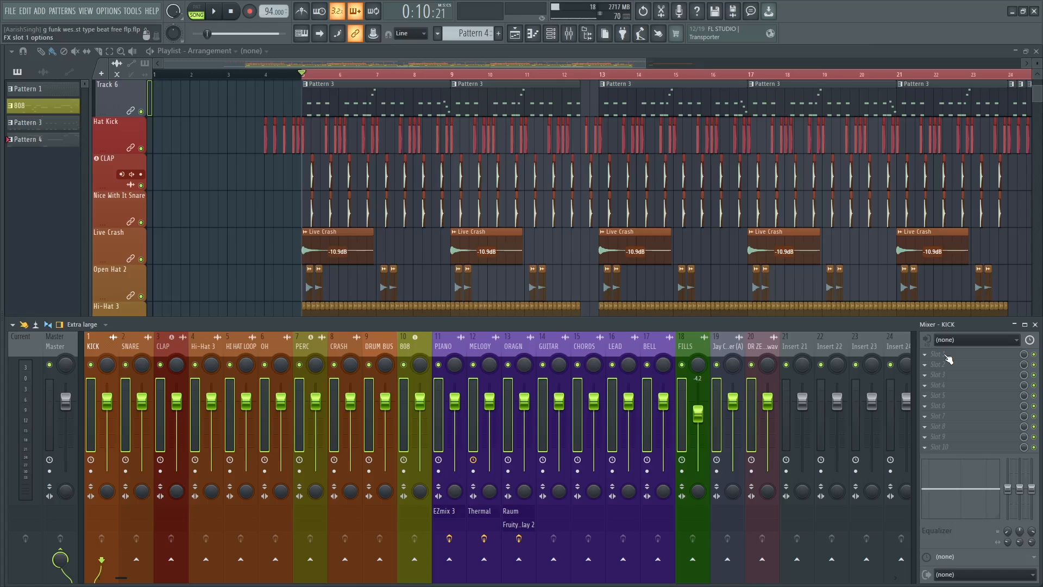
pyautogui.click(622, 35)
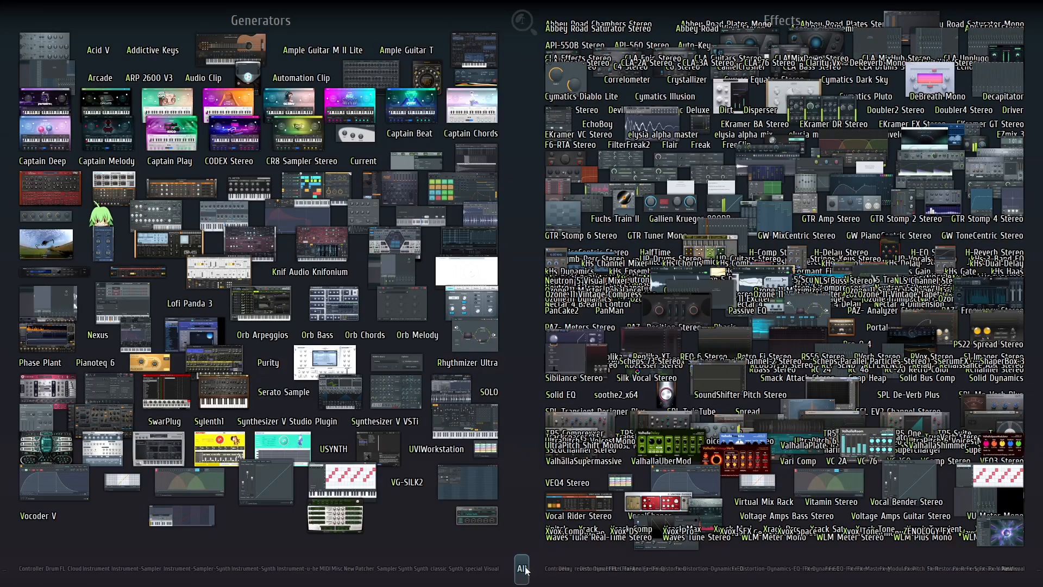
pyautogui.click(521, 567)
pyautogui.hotkey('alt', 'F8')
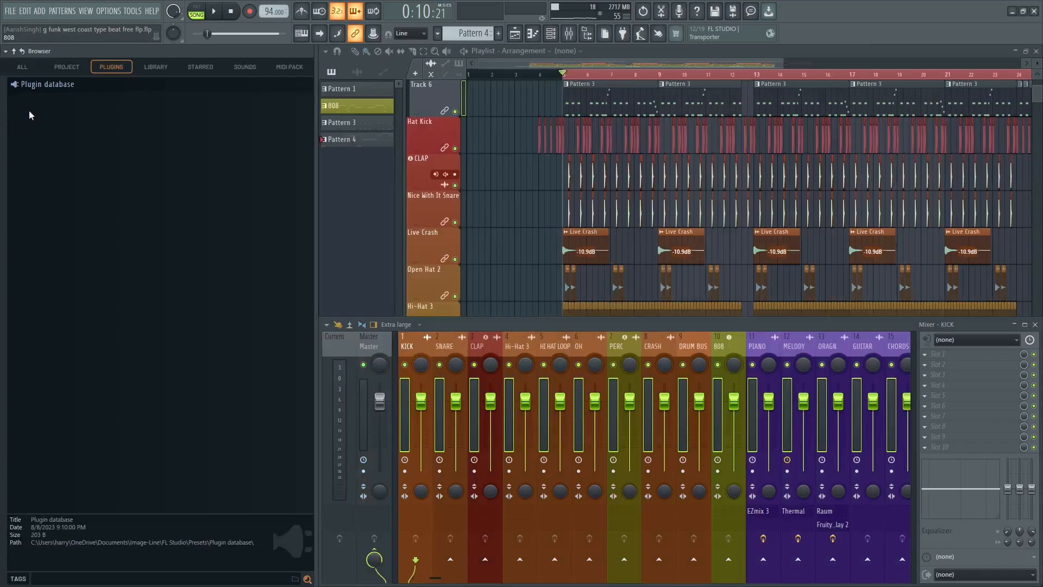
pyautogui.click(26, 68)
pyautogui.click(46, 102)
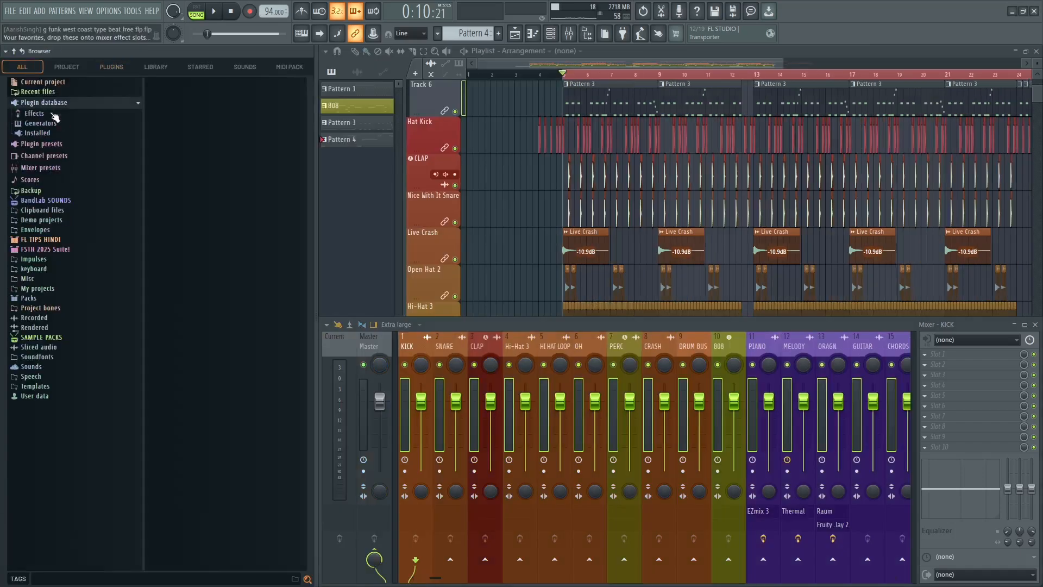
pyautogui.click(43, 113)
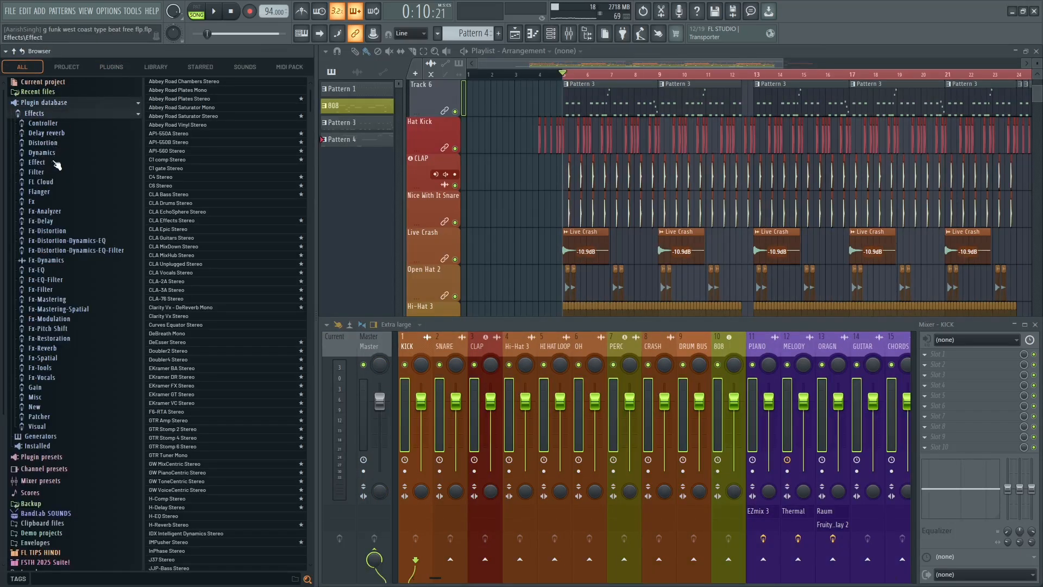
pyautogui.click(47, 174)
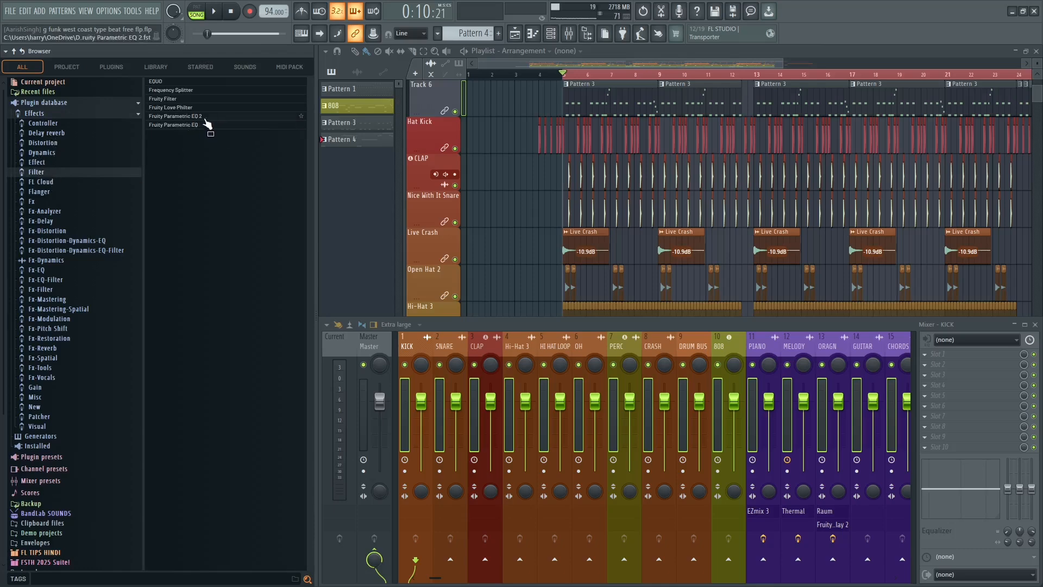
pyautogui.moveTo(198, 116); pyautogui.dragTo(449, 349)
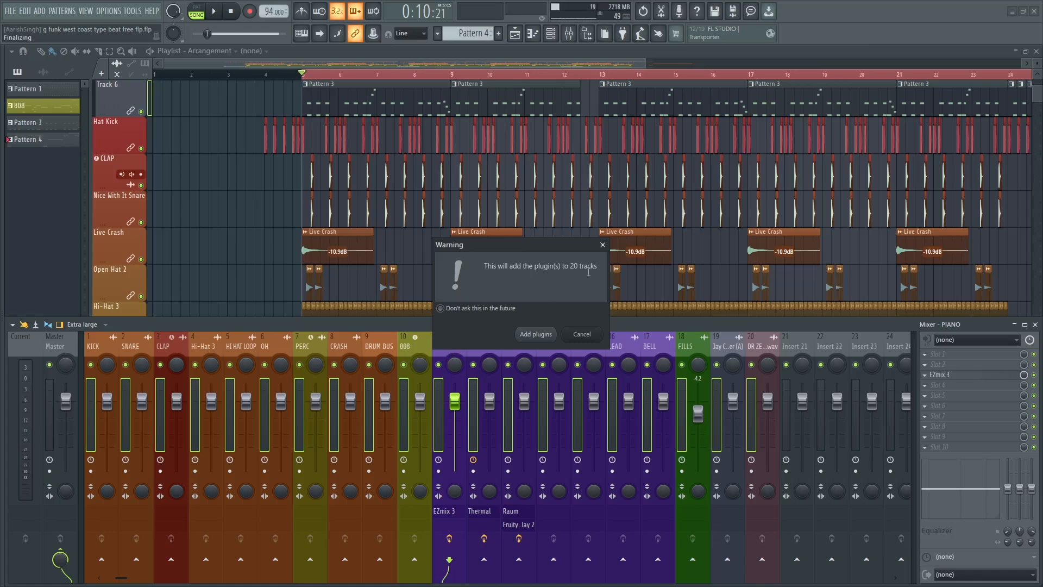
pyautogui.click(535, 334)
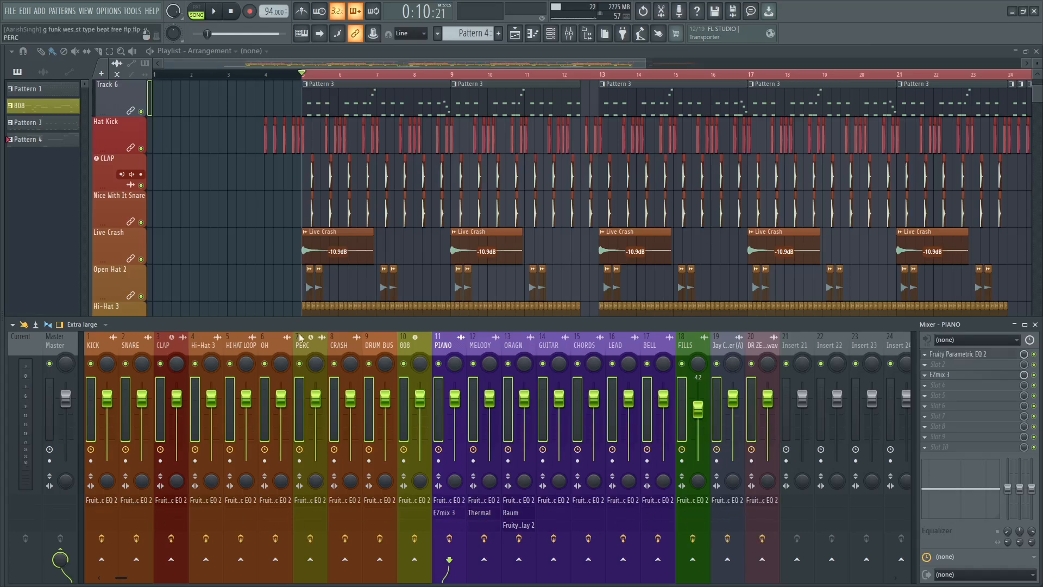
pyautogui.click(104, 348)
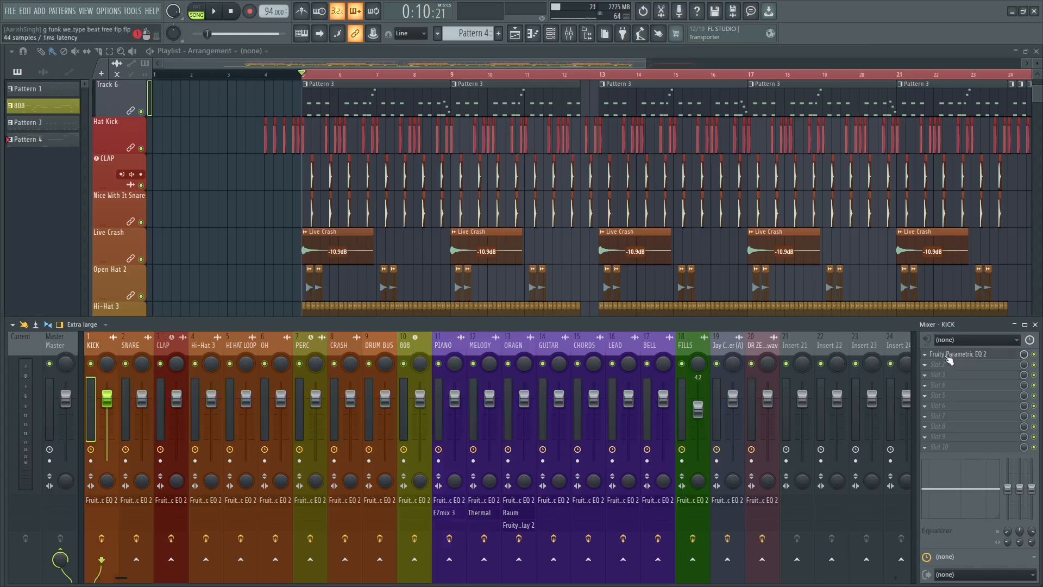
pyautogui.click(354, 352)
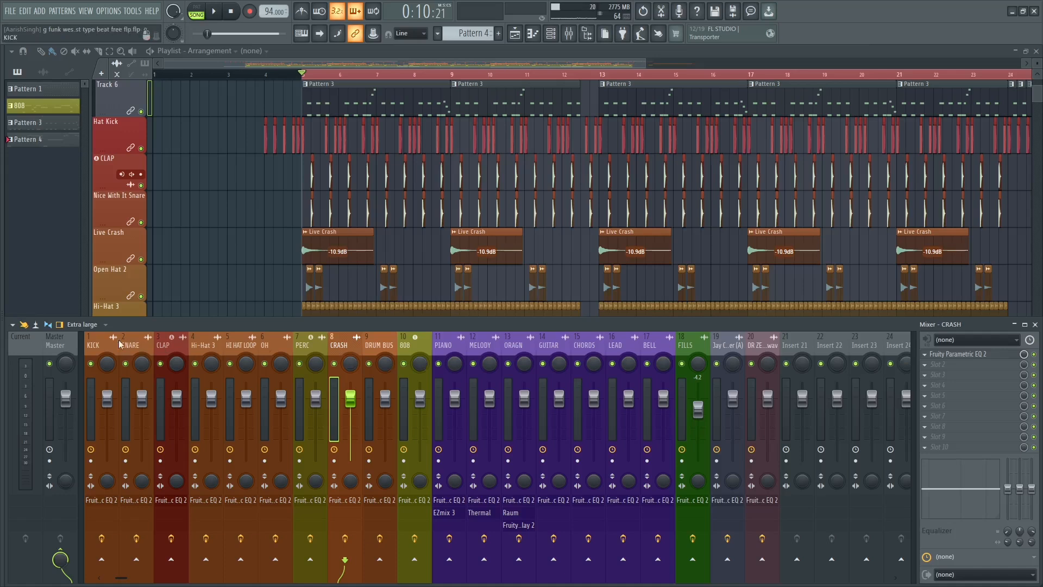
pyautogui.click(100, 346)
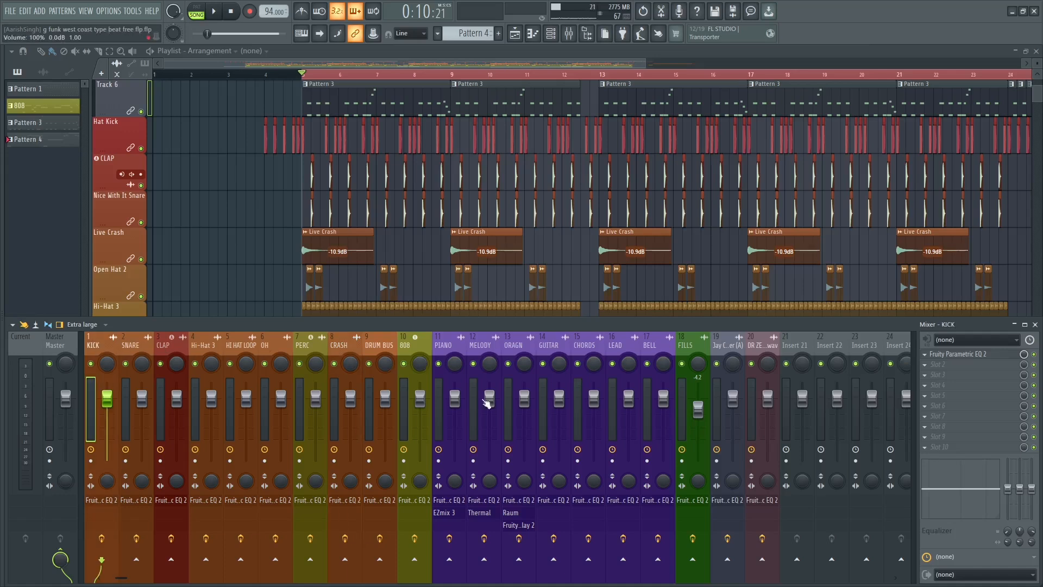
pyautogui.hotkey('alt', 'F8')
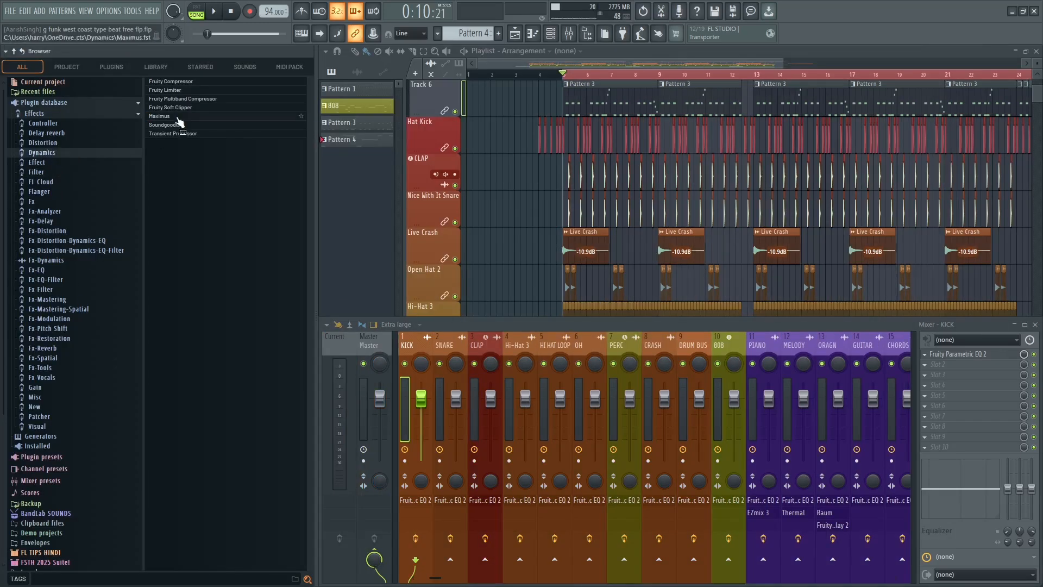
pyautogui.hotkey('alt', 'F8')
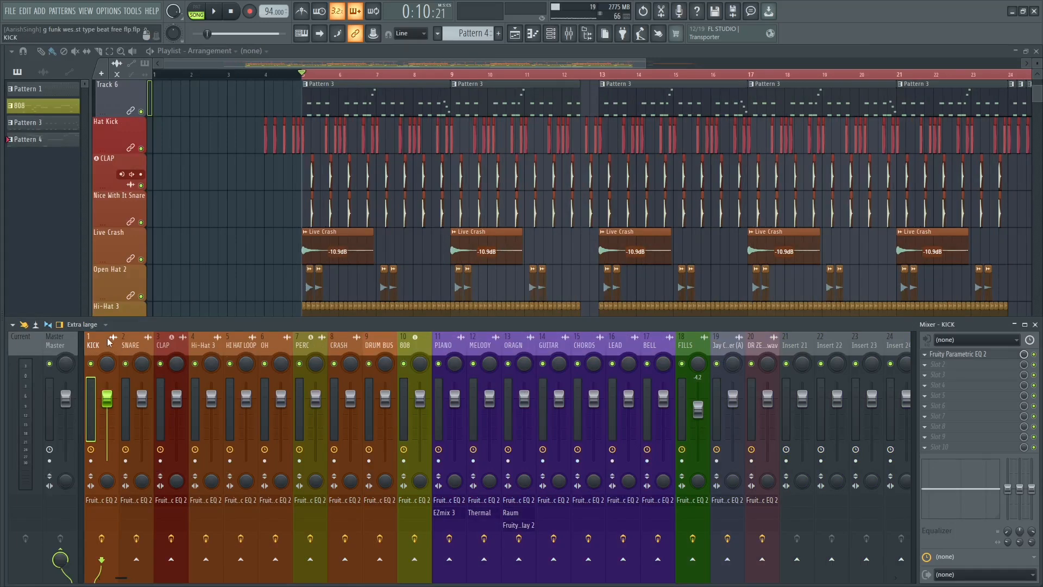
# Open the KICK track's Fruity Parametric EQ 2 and play the song briefly to view the kick's spectrum.
pyautogui.click(118, 500)
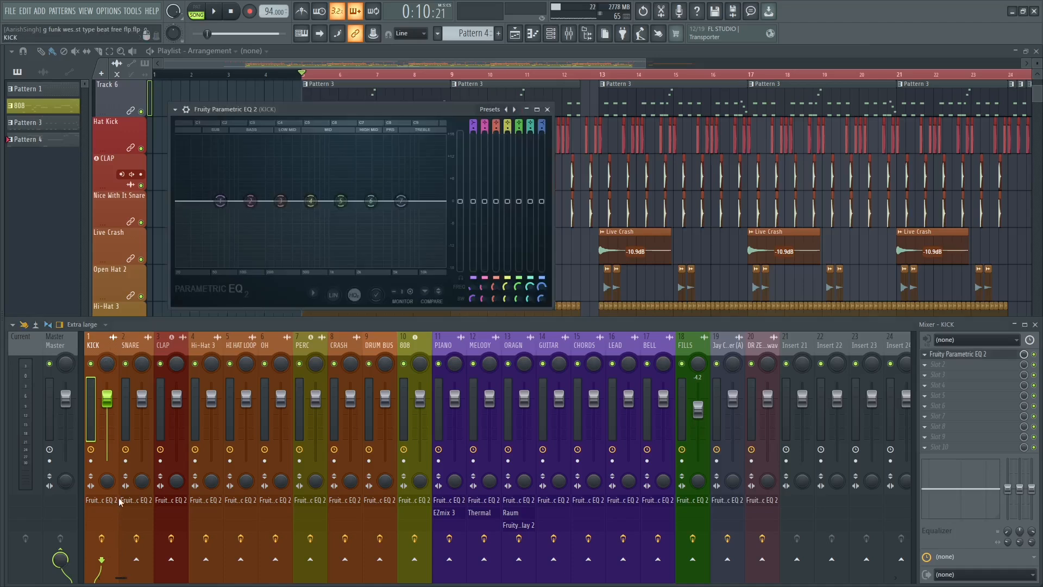
pyautogui.moveTo(451, 111); pyautogui.dragTo(548, 124)
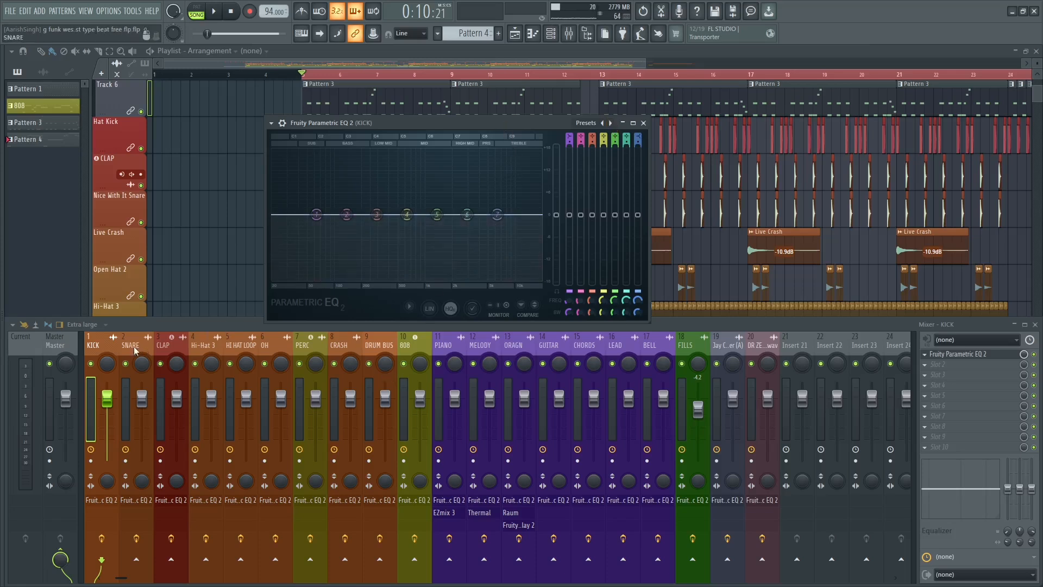
pyautogui.press('space')
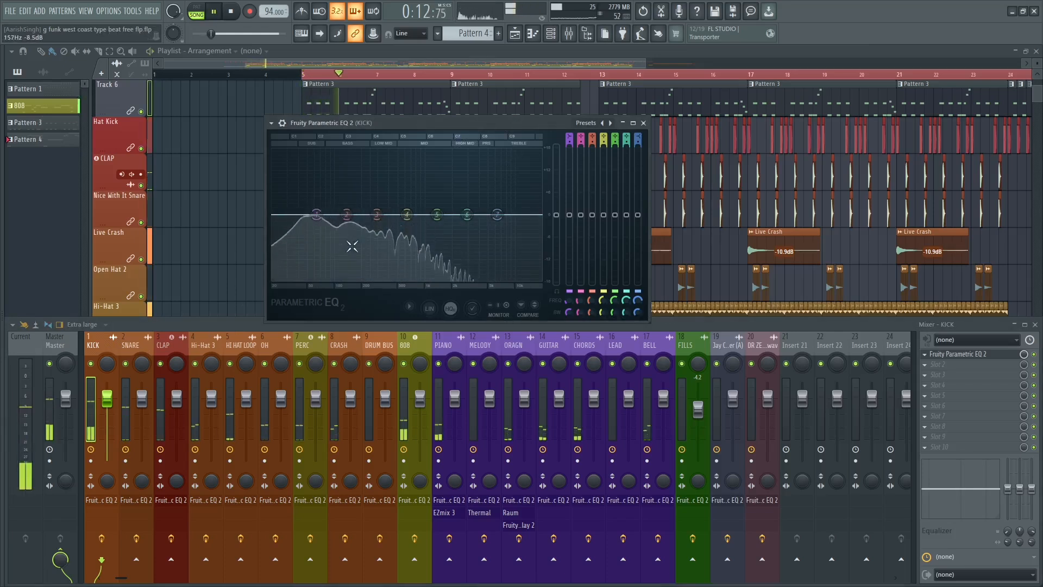
pyautogui.press('space')
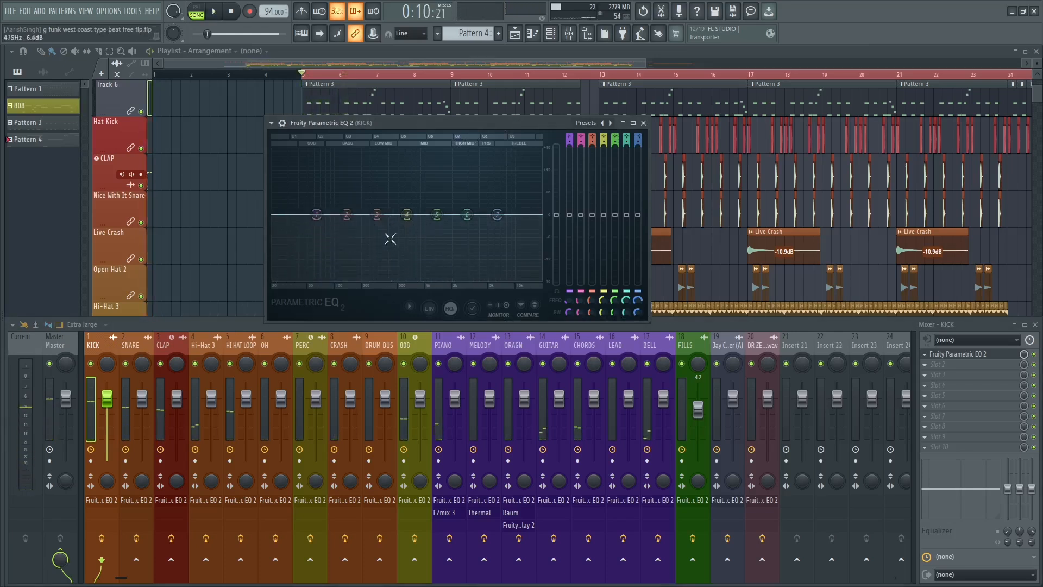
# Make band 1 of the kick EQ a high-pass filter with Steep 4 order and lower its cutoff to about 29 Hz.
pyautogui.rightClick(319, 215)
pyautogui.moveTo(333, 243)
pyautogui.click(380, 274)
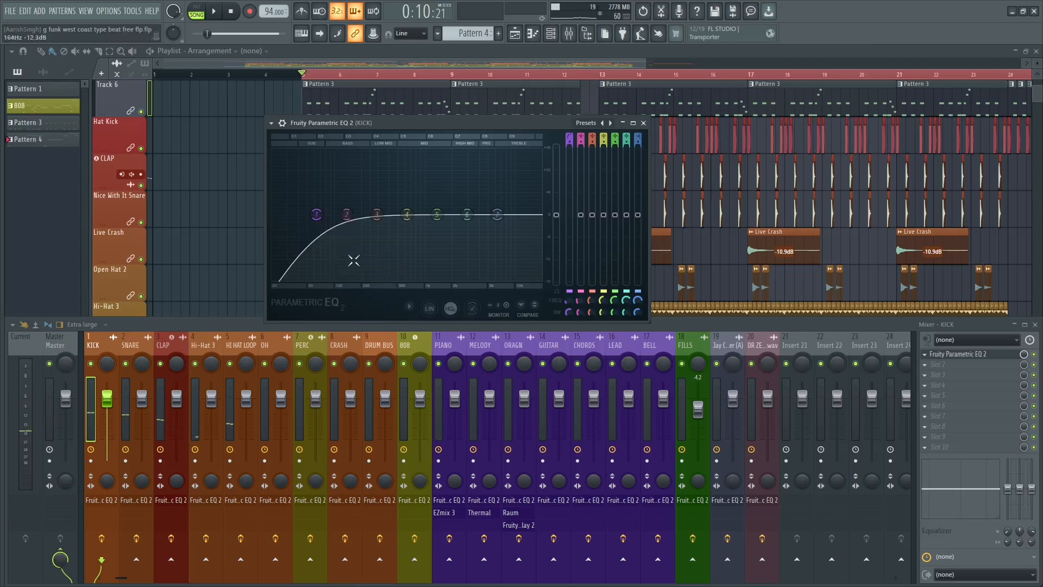
pyautogui.rightClick(317, 215)
pyautogui.click(364, 275)
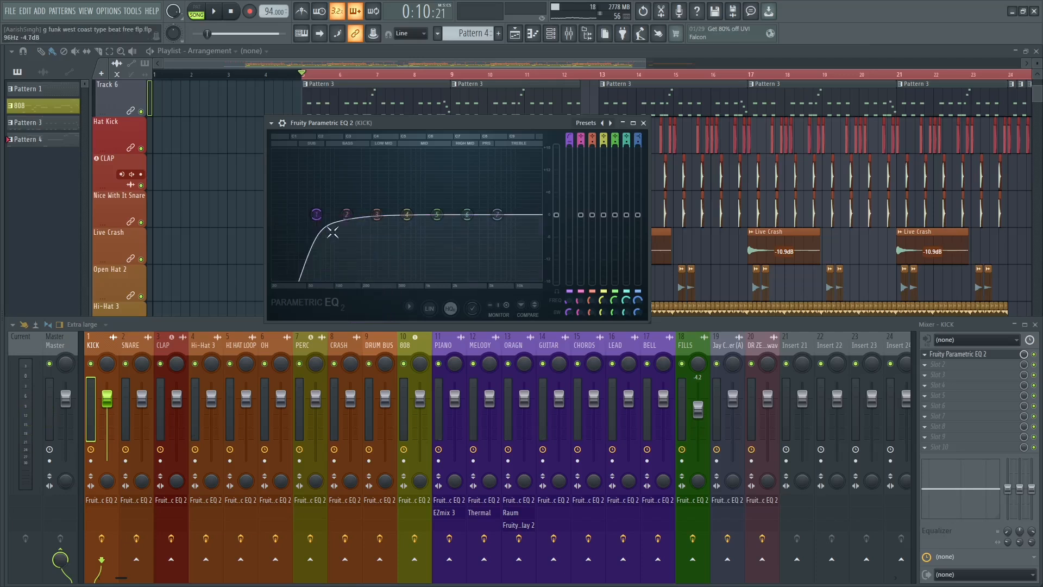
pyautogui.scroll(-4, 317, 220)
pyautogui.moveTo(319, 222); pyautogui.dragTo(290, 220)
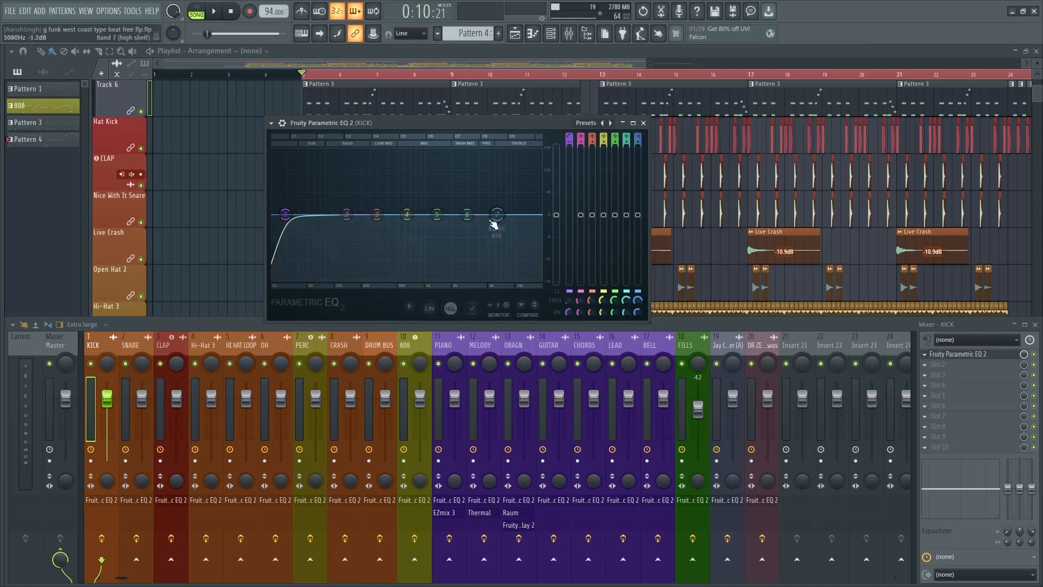
# Make band 7 of the kick EQ a low-pass filter with Steep 8 order.
pyautogui.rightClick(497, 214)
pyautogui.moveTo(513, 243)
pyautogui.click(541, 258)
pyautogui.rightClick(497, 215)
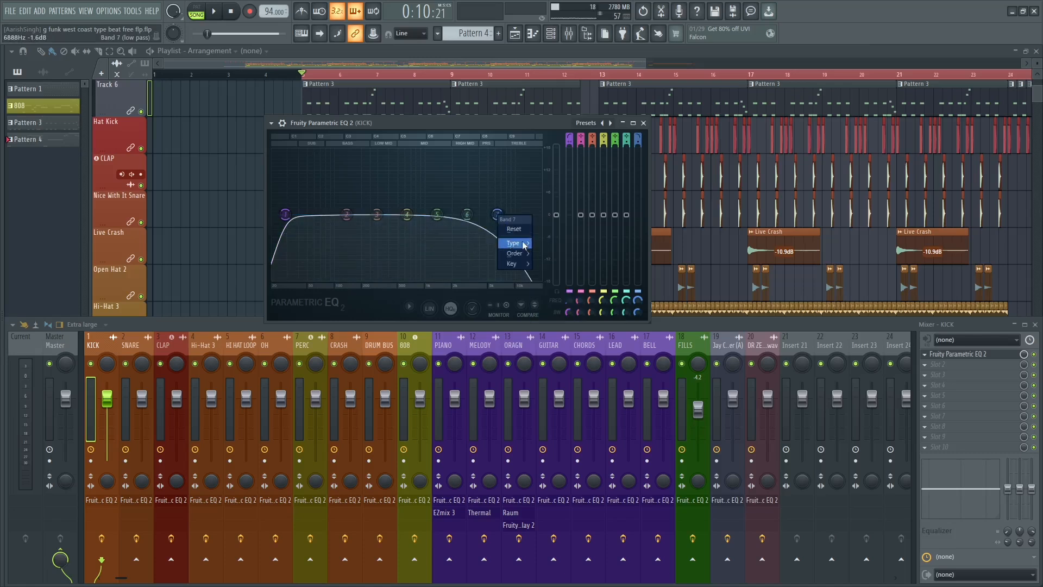
pyautogui.click(549, 254)
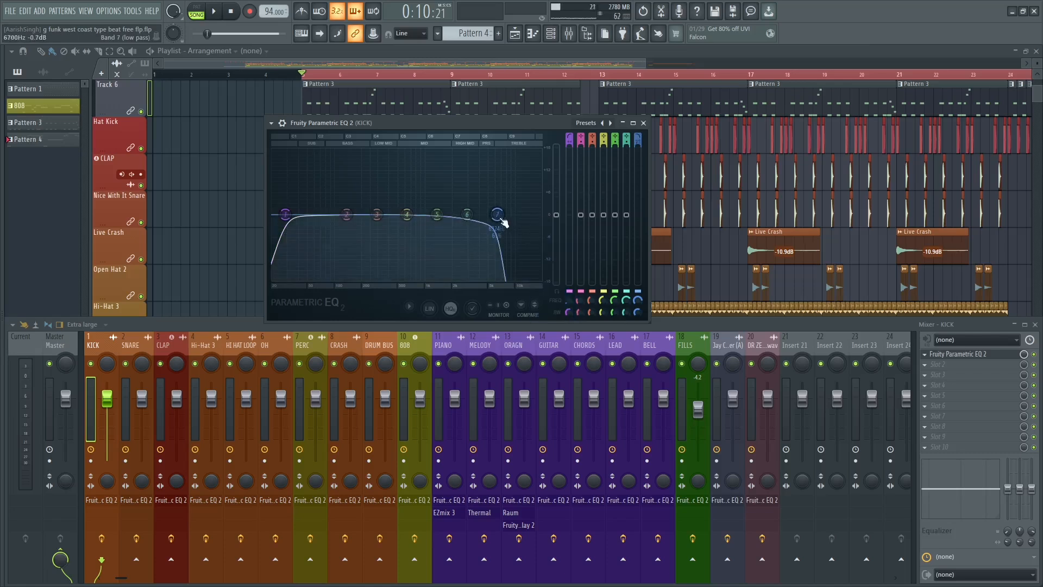
# Try sweeping band 7's low-pass cutoff down to about 32 Hz during playback, and reset the band.
pyautogui.press('space')
pyautogui.moveTo(501, 217); pyautogui.dragTo(291, 214)
pyautogui.press('space')
pyautogui.rightClick(290, 214)
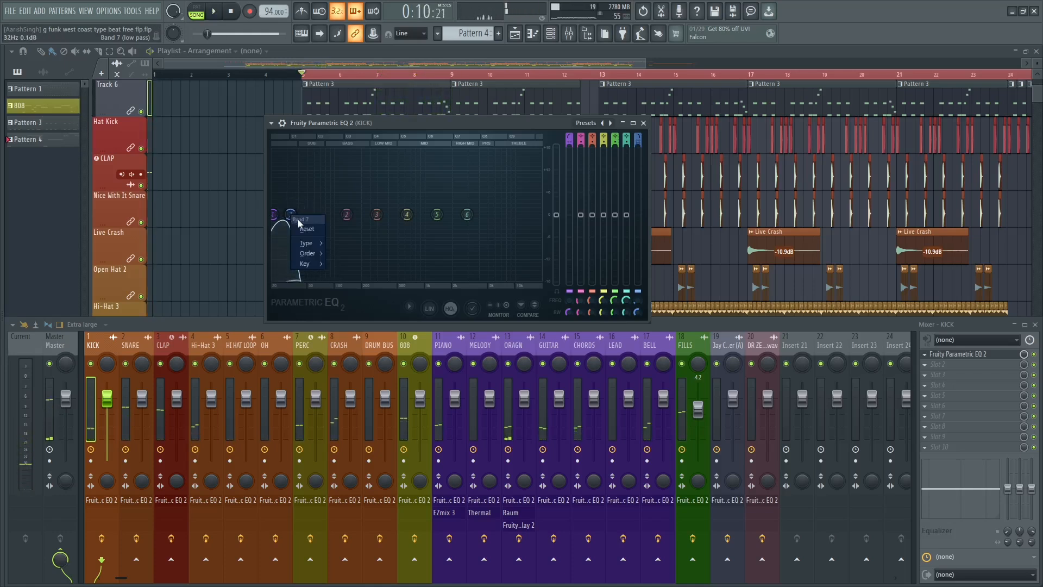
pyautogui.click(301, 228)
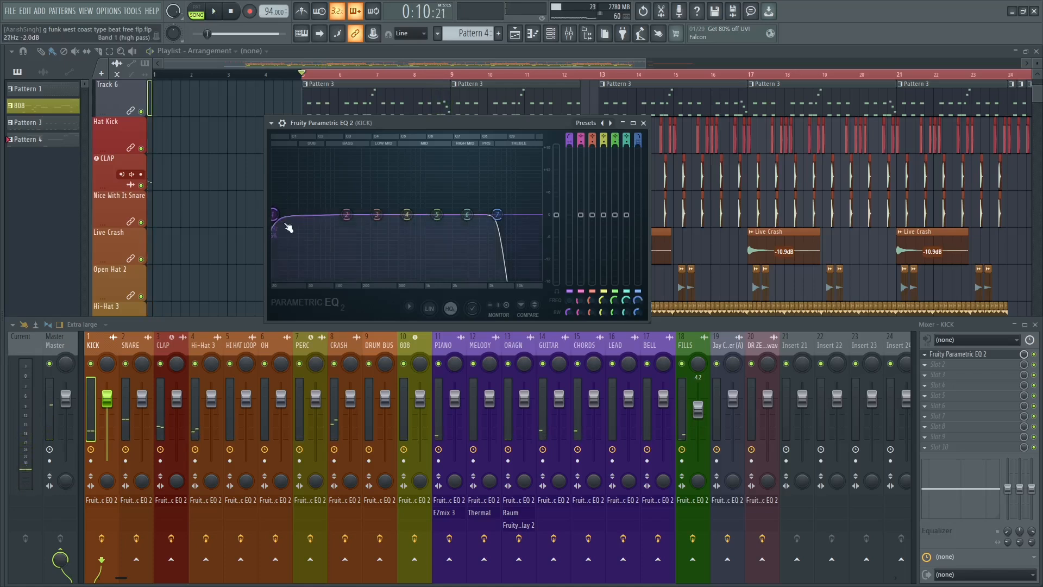
# Move band 1's high-pass cutoff up to about 30 Hz and play the song to check the kick.
pyautogui.moveTo(273, 214); pyautogui.dragTo(288, 215)
pyautogui.press('space')
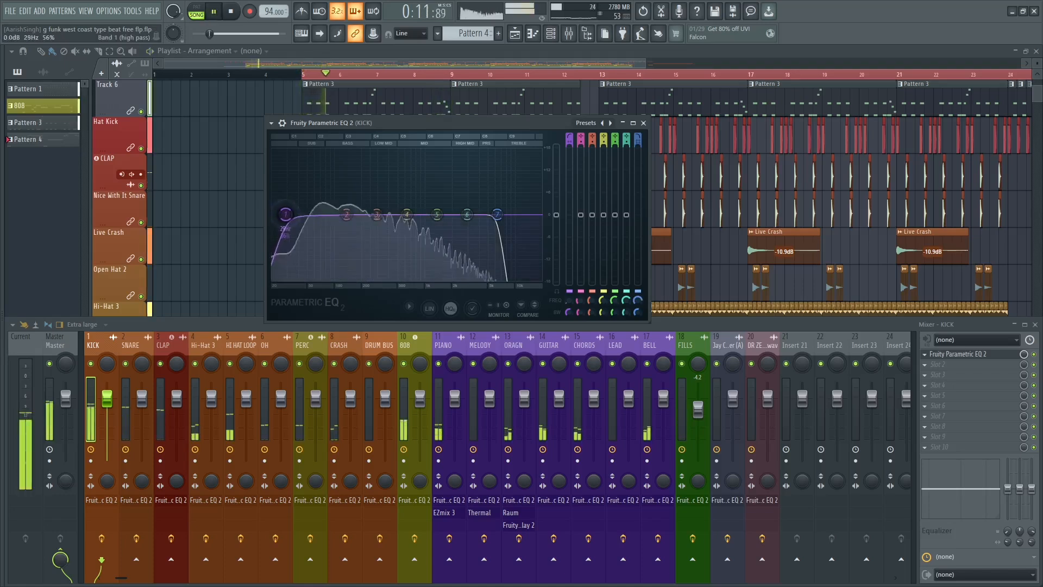
pyautogui.press('space')
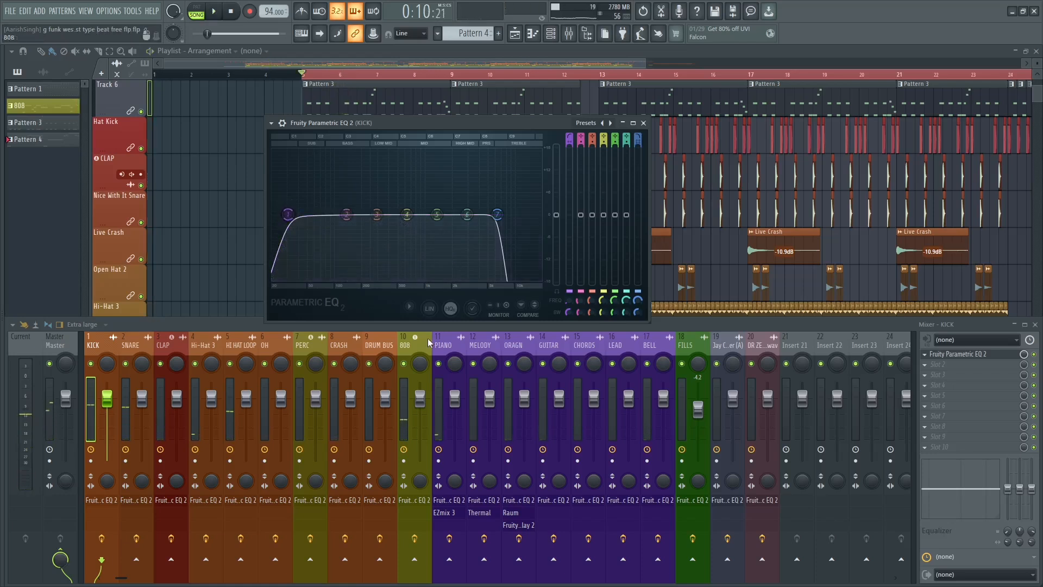
# Enable the heatmap in the kick EQ's options and start playback to view it.
pyautogui.click(409, 307)
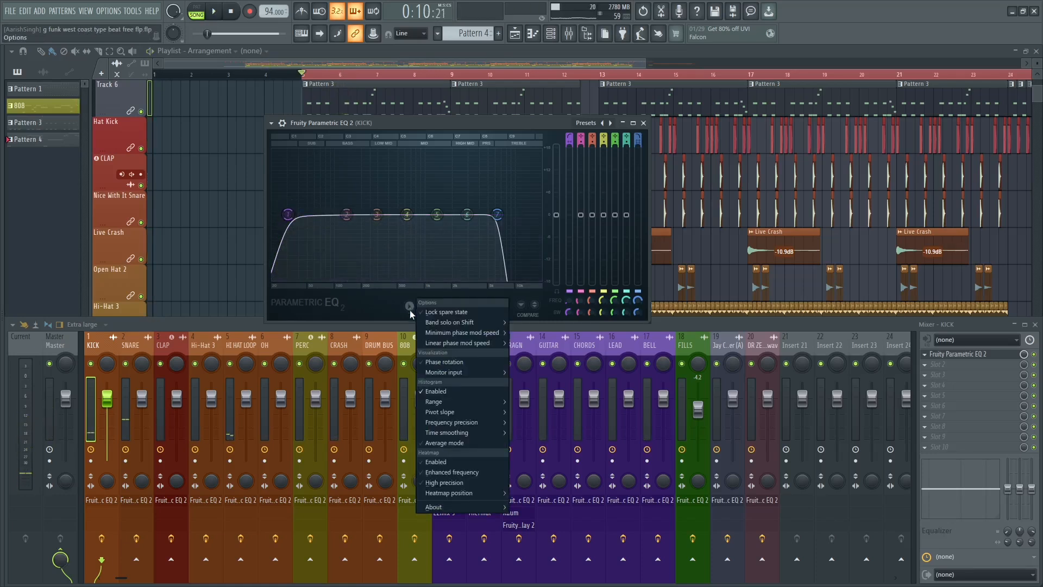
pyautogui.click(440, 462)
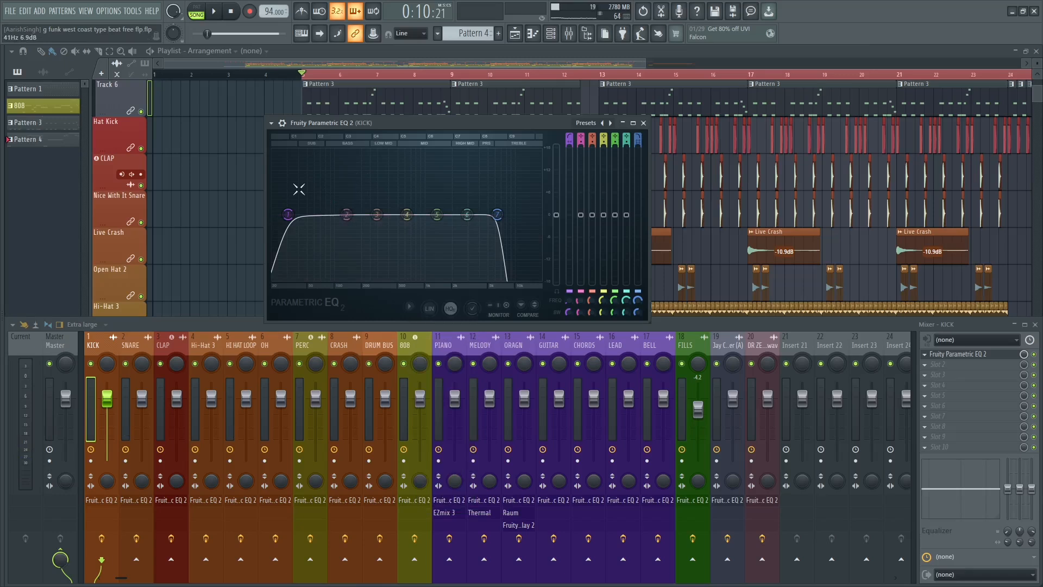
pyautogui.press('space')
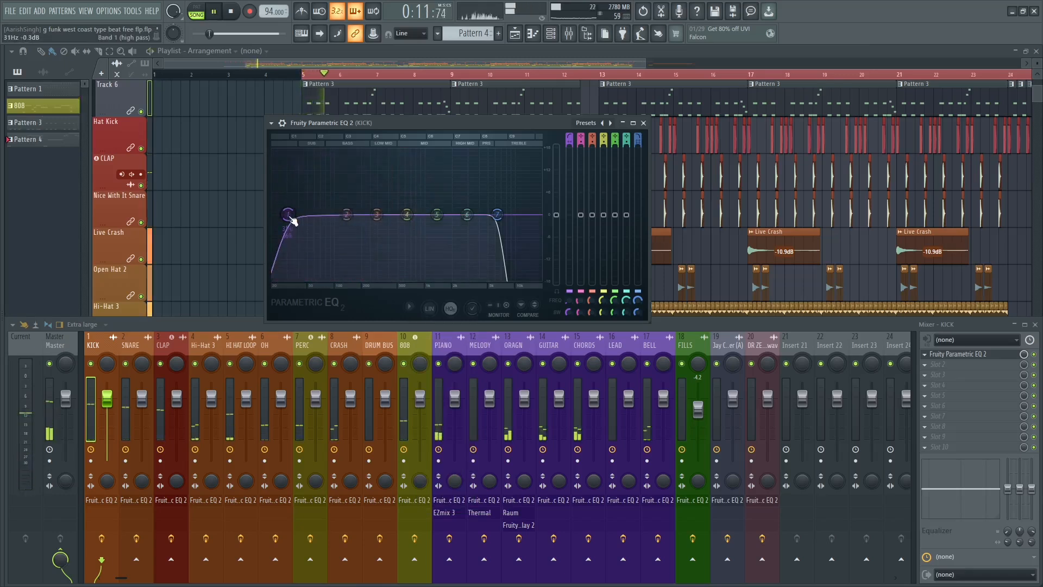
# Adjust band 1's high-pass cutoff to about 28 Hz, set its order to Steep 6, and stop playback.
pyautogui.moveTo(292, 219); pyautogui.dragTo(287, 218)
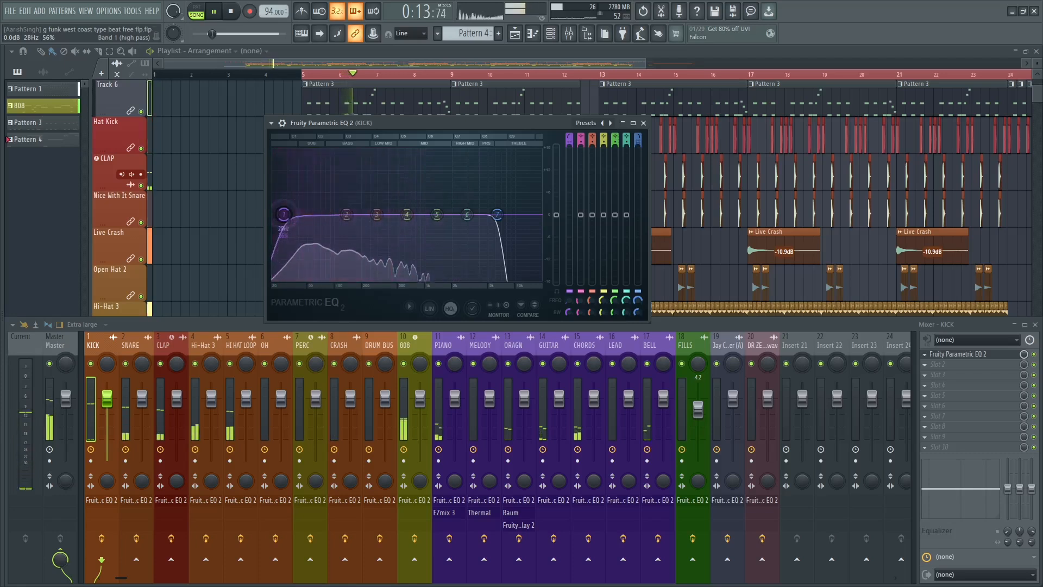
pyautogui.rightClick(285, 214)
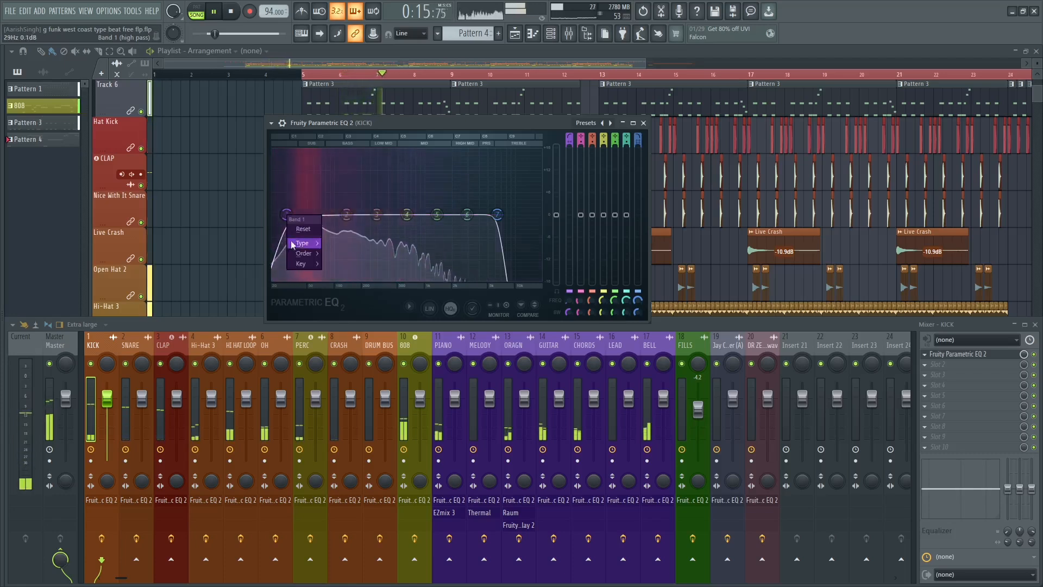
pyautogui.moveTo(293, 244)
pyautogui.click(332, 265)
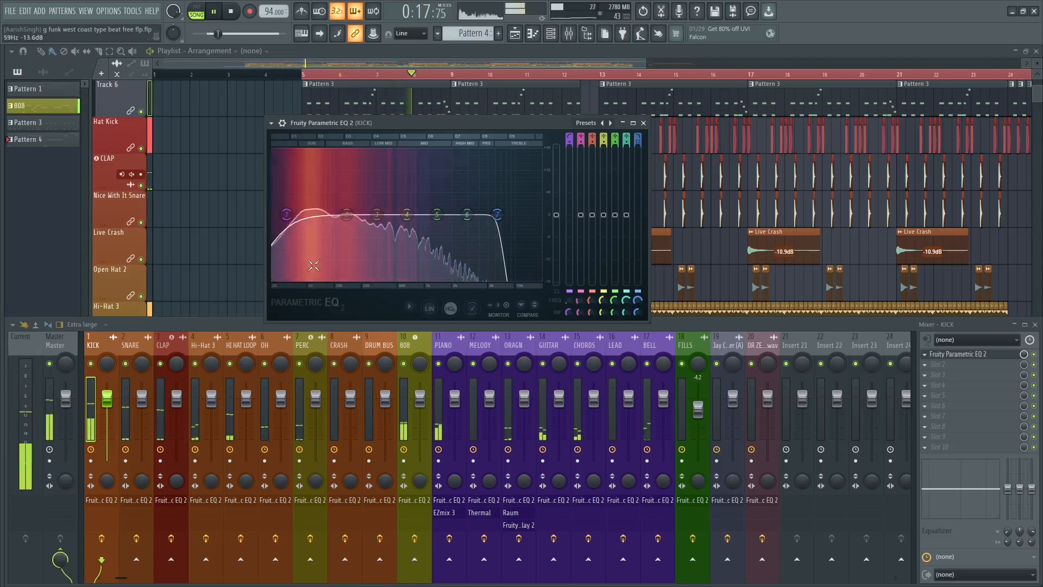
pyautogui.rightClick(286, 214)
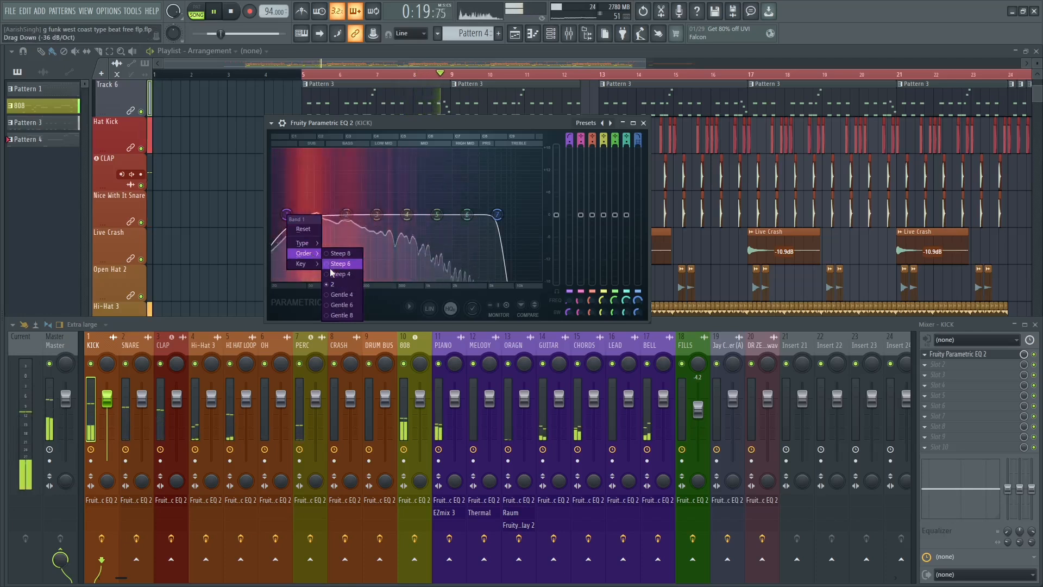
pyautogui.click(338, 264)
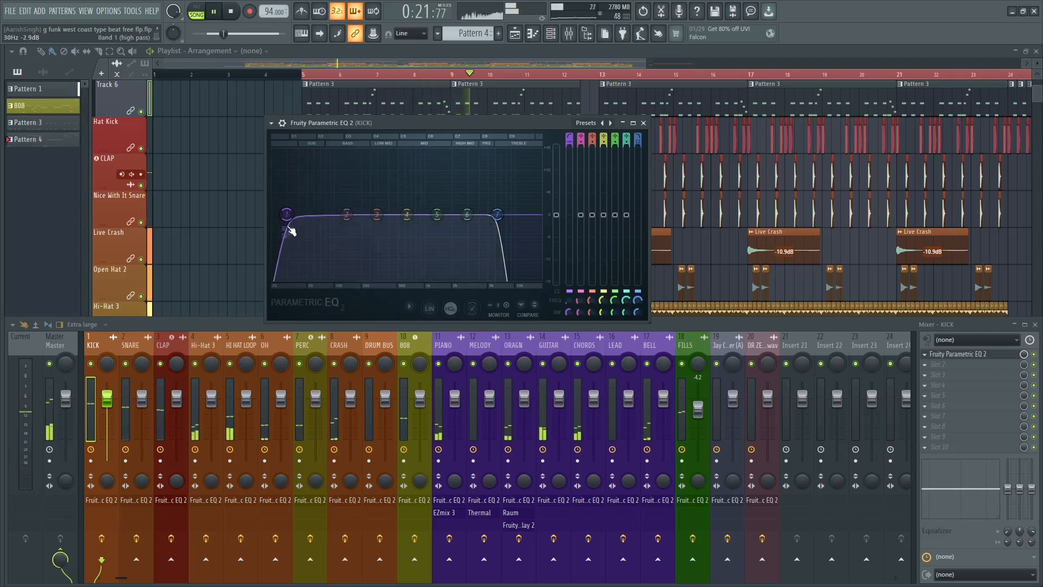
pyautogui.press('space')
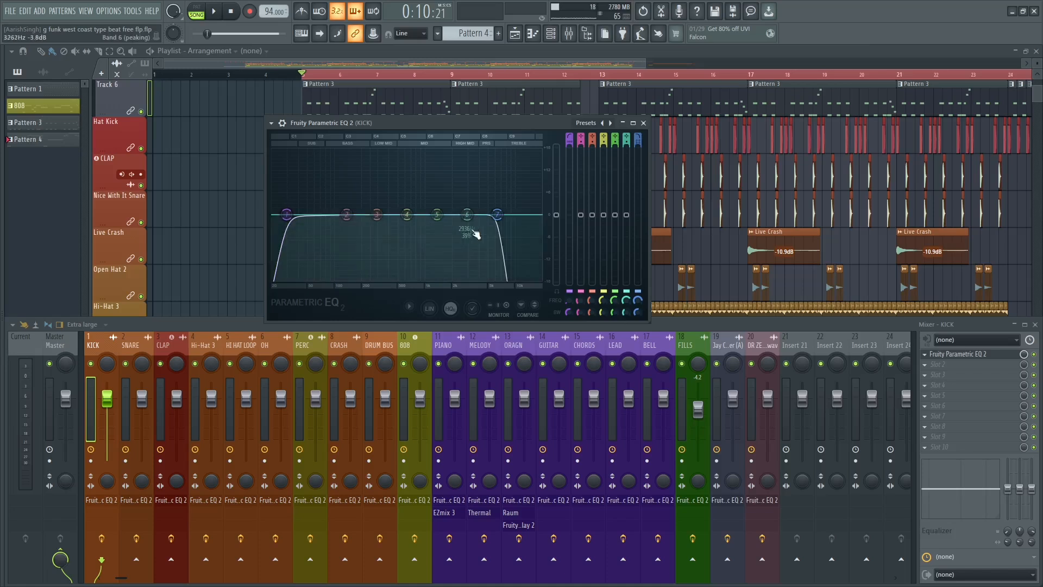
# Change the order of band 7's low-pass filter in the kick EQ to a gentler slope.
pyautogui.press('space')
pyautogui.press('space')
pyautogui.scroll(-2, 499, 222)
pyautogui.scroll(2, 500, 223)
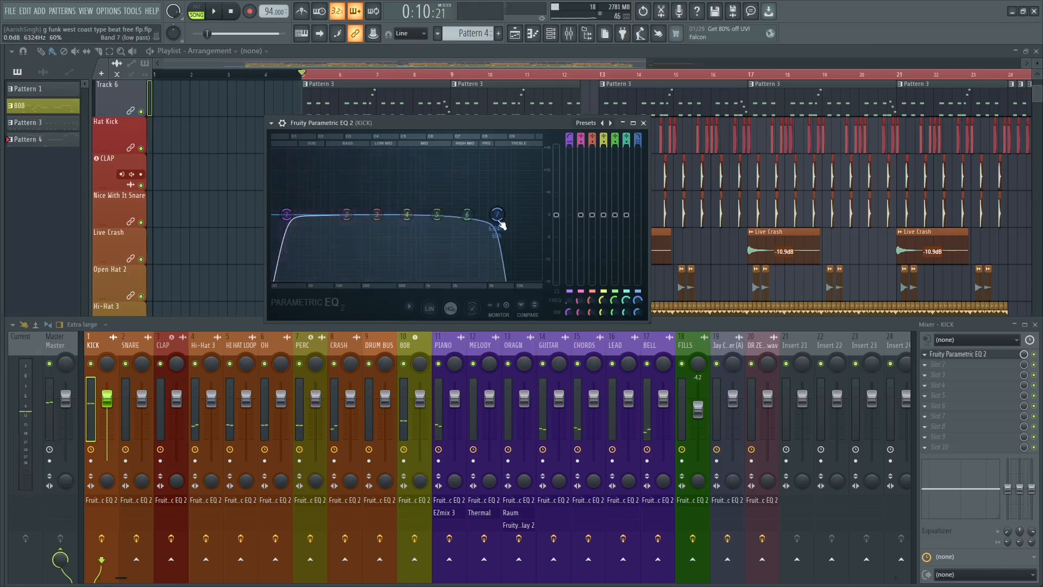
pyautogui.rightClick(499, 217)
pyautogui.moveTo(513, 243)
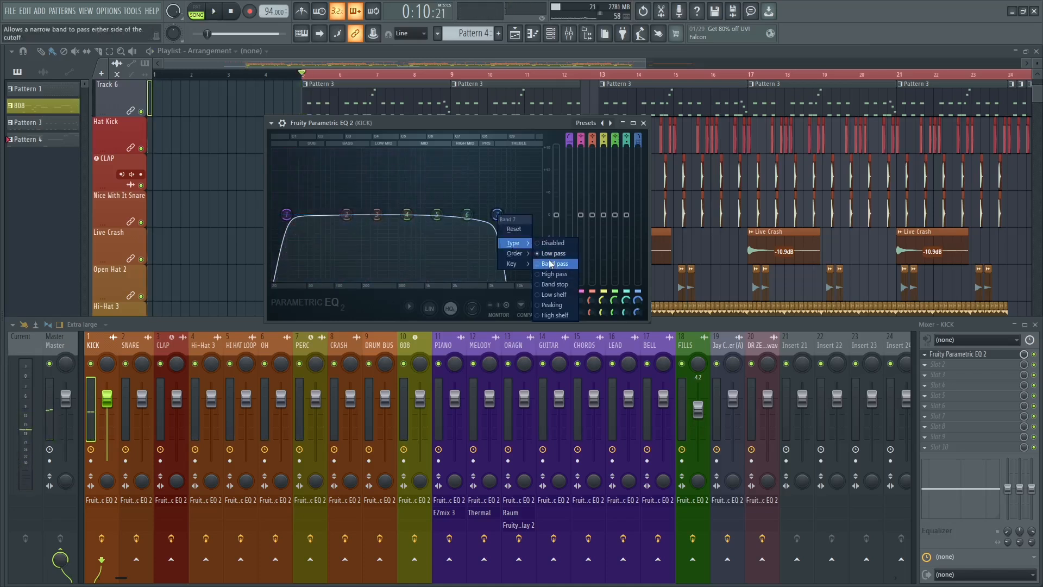
pyautogui.click(550, 273)
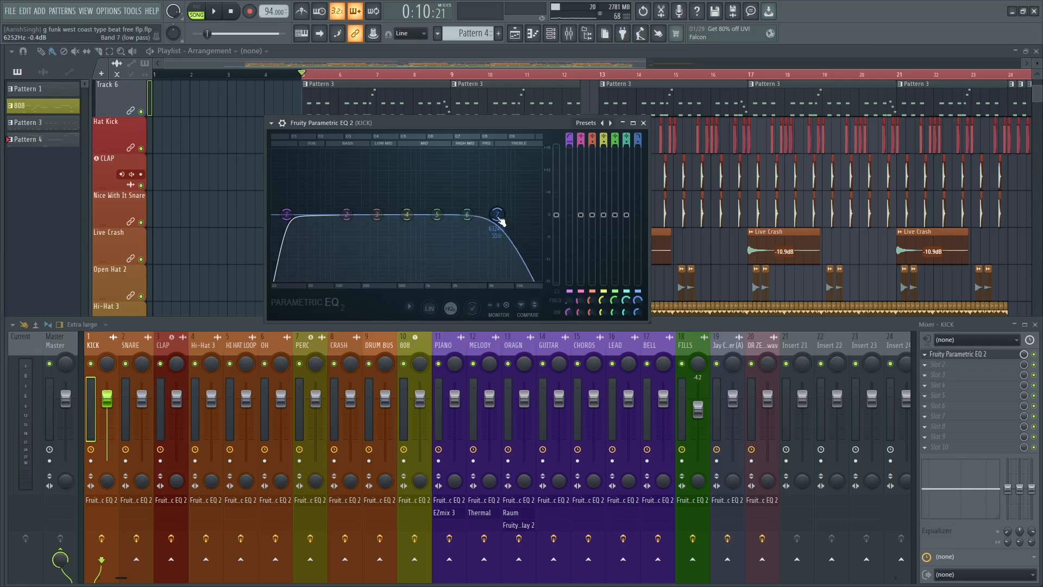
# Lower band 7's low-pass cutoff to just above band 6 during playback.
pyautogui.press('space')
pyautogui.moveTo(500, 220); pyautogui.dragTo(479, 219)
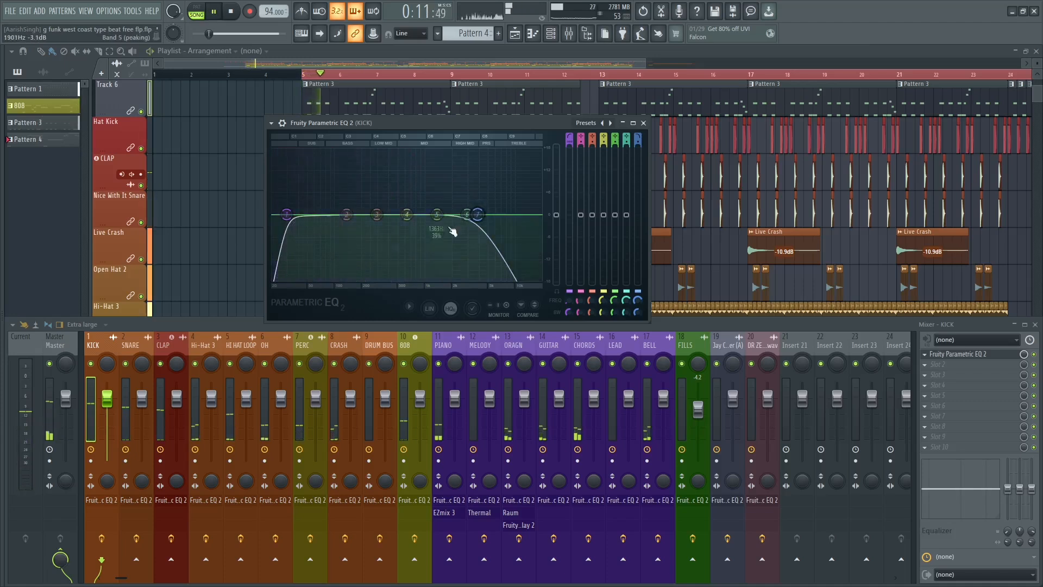
pyautogui.press('space')
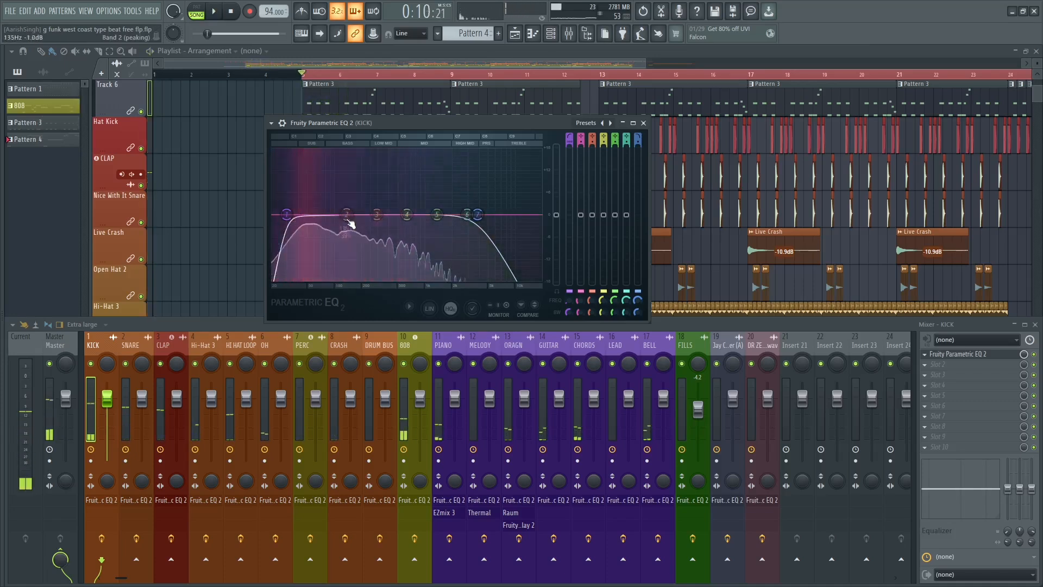
# Narrow band 2, sweep it boosted to about 170 Hz during playback, and cut its gain slightly below 0 dB.
pyautogui.scroll(-2, 350, 223)
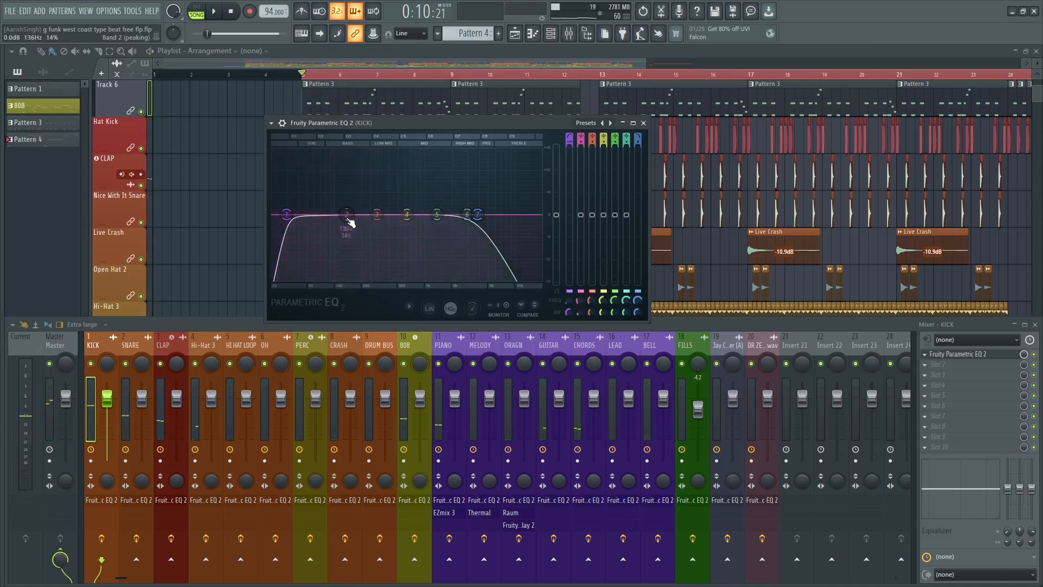
pyautogui.moveTo(350, 222); pyautogui.dragTo(331, 171)
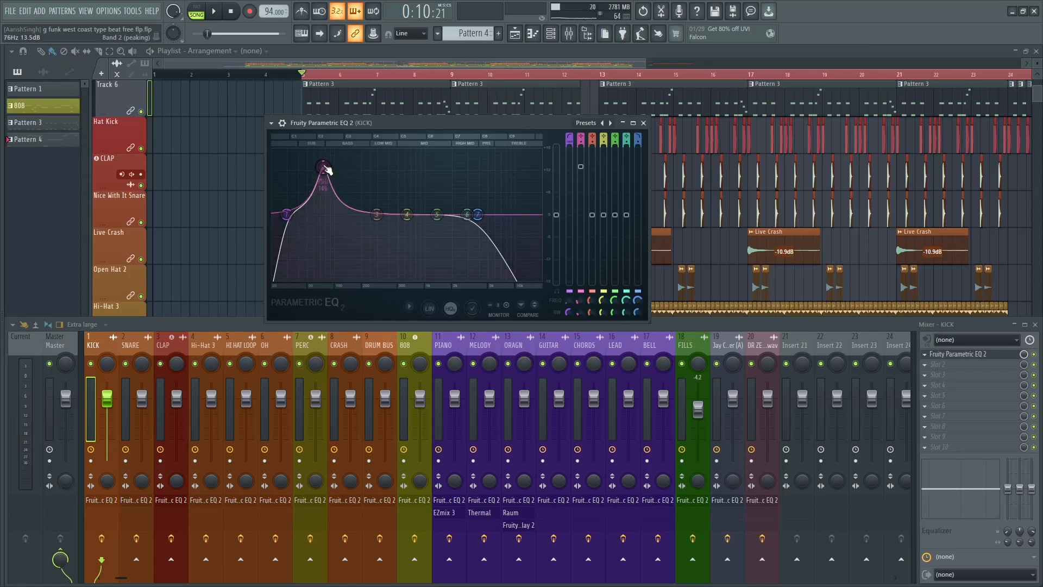
pyautogui.press('space')
pyautogui.moveTo(327, 169); pyautogui.dragTo(355, 167)
pyautogui.press('space')
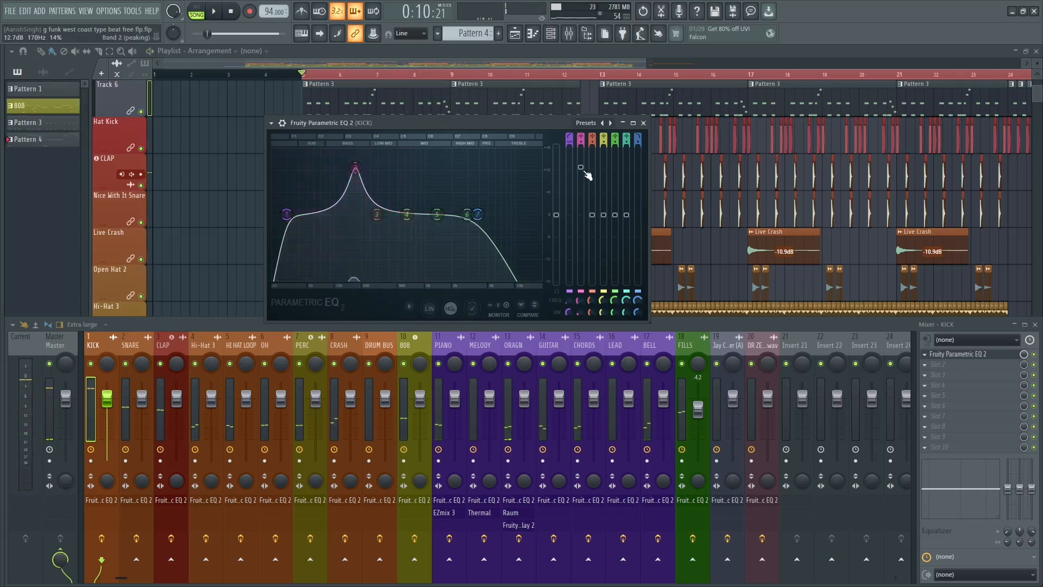
pyautogui.moveTo(582, 168); pyautogui.dragTo(582, 191)
pyautogui.moveTo(355, 190); pyautogui.dragTo(363, 235)
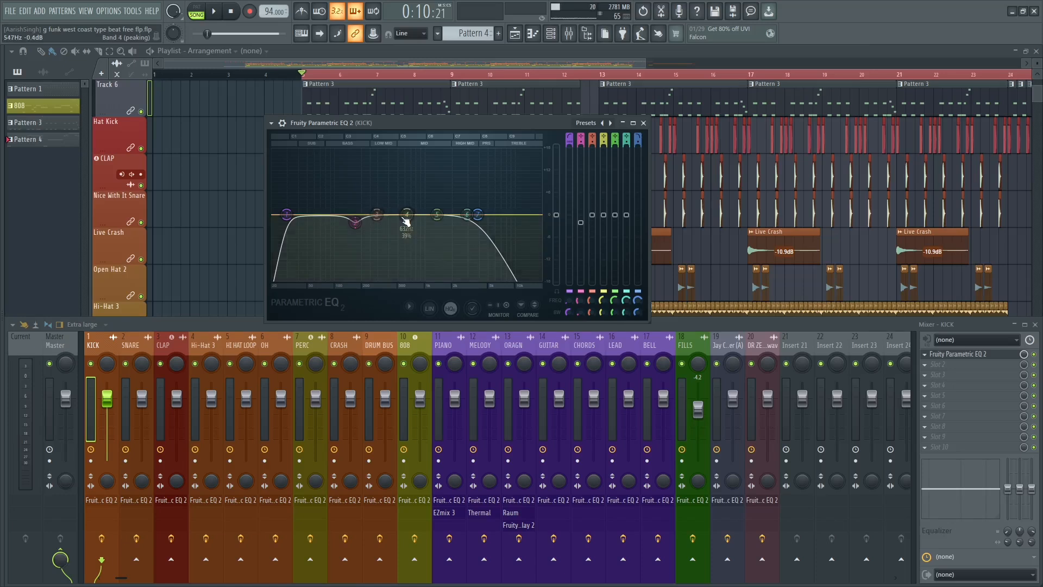
# Boost band 4 to about 12.3 dB and sweep it down to about 44 Hz during playback.
pyautogui.press('space')
pyautogui.moveTo(406, 222); pyautogui.dragTo(302, 166)
pyautogui.press('space')
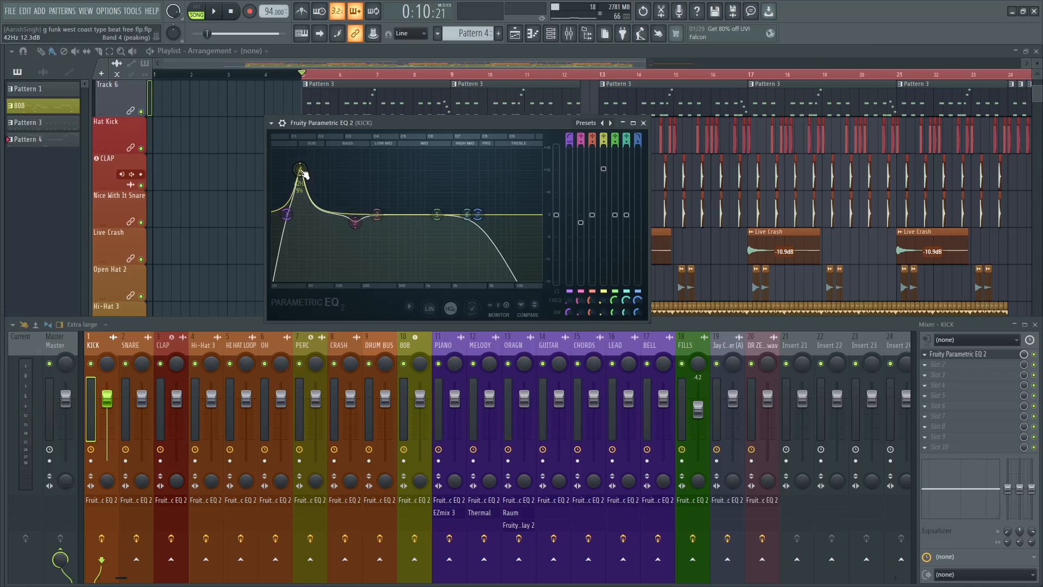
pyautogui.press('space')
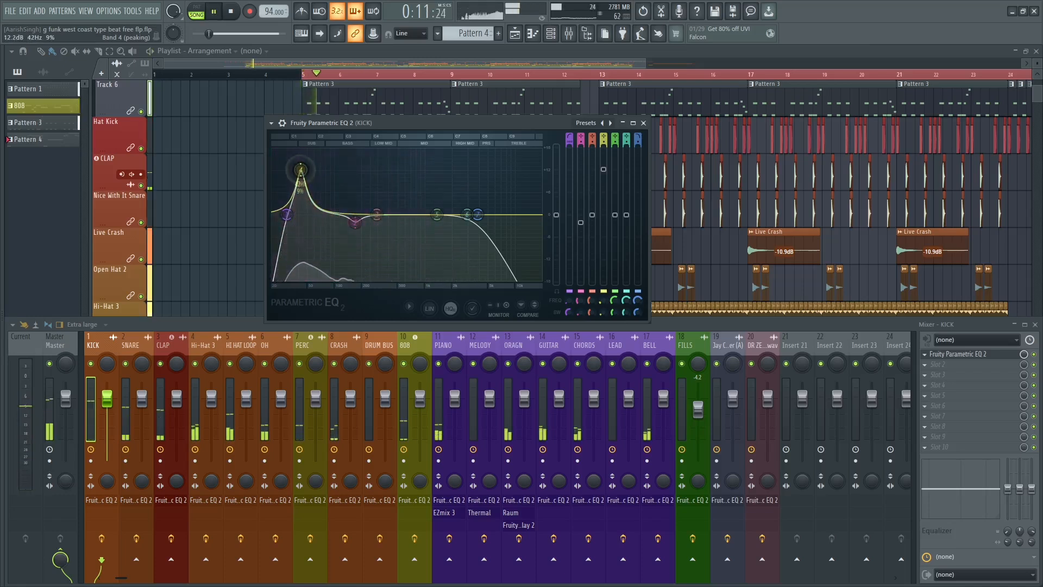
pyautogui.moveTo(304, 173); pyautogui.dragTo(302, 168)
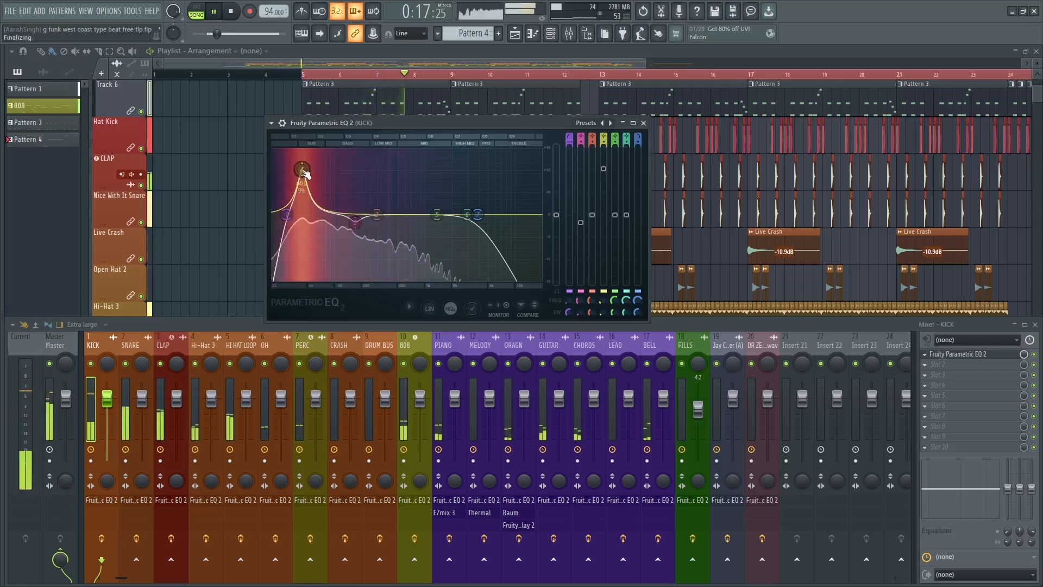
pyautogui.press('space')
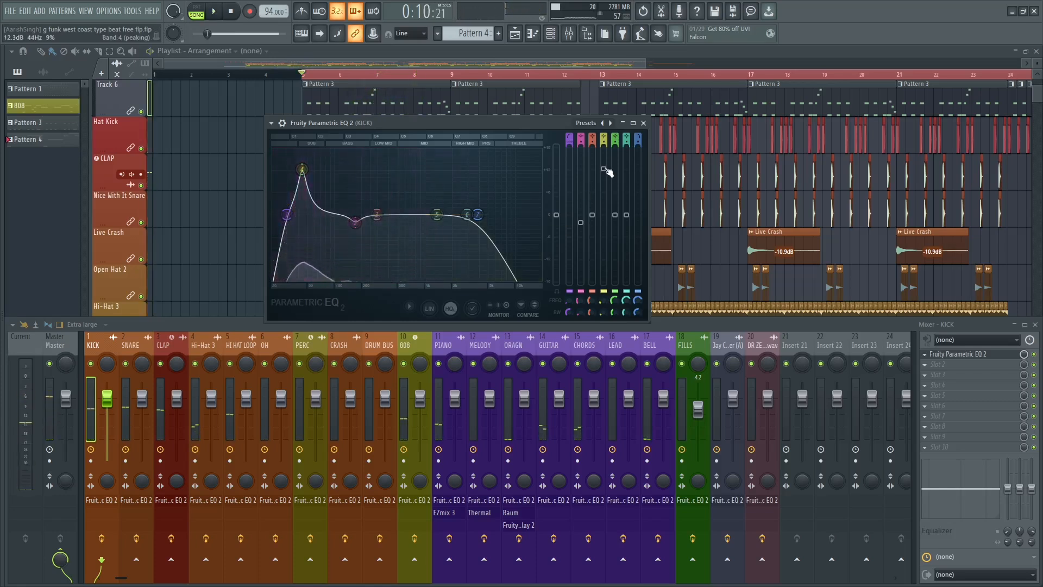
# Reduce band 4's boost at 44 Hz to about 3 dB and play the song to check the kick.
pyautogui.moveTo(604, 169); pyautogui.dragTo(603, 200)
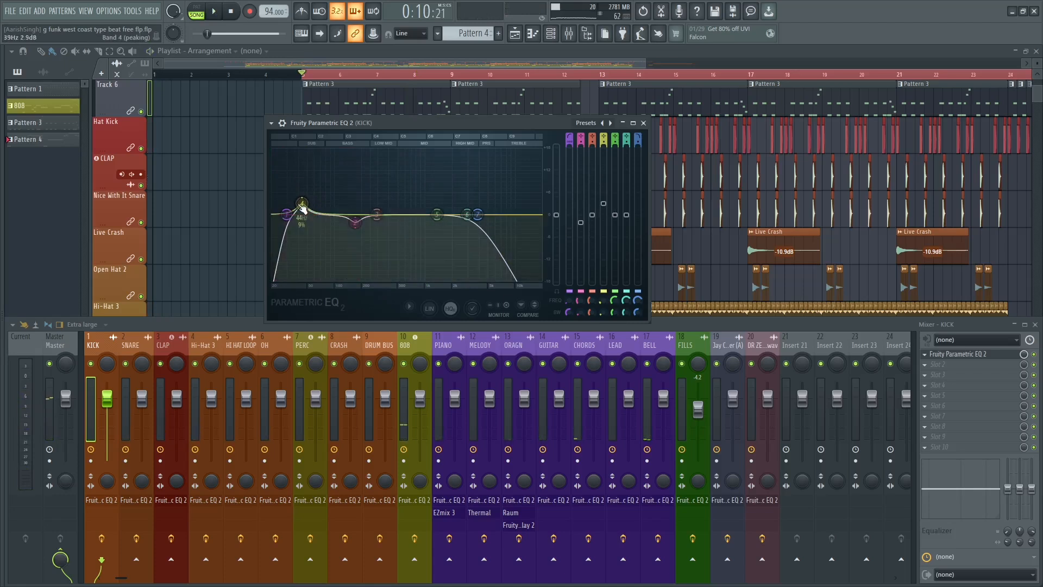
pyautogui.scroll(3, 304, 208)
pyautogui.press('space')
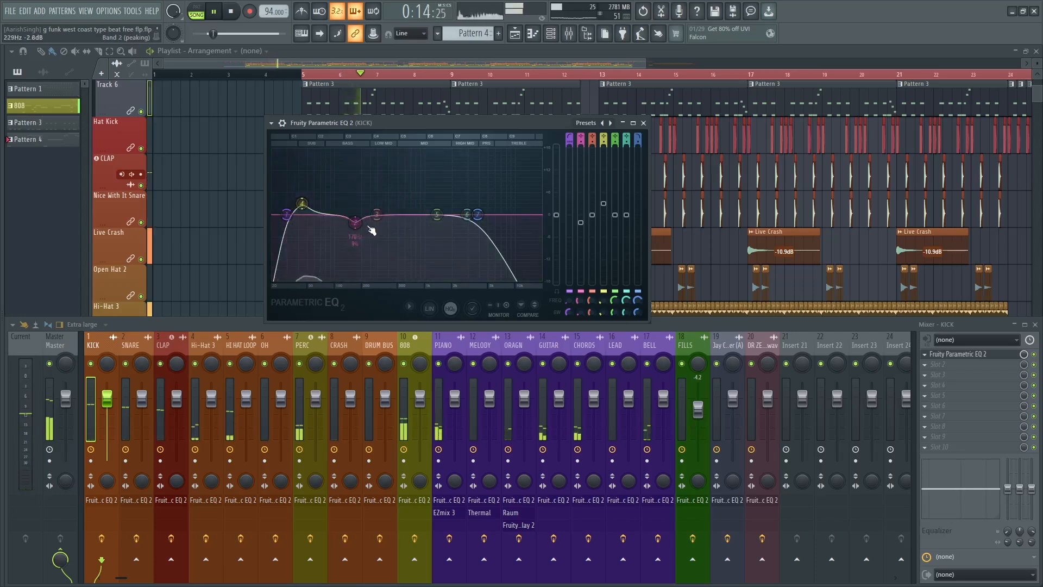
pyautogui.press('space')
# Boost band 3 to 18 dB at about 415 Hz and narrow its width to 5% during playback.
pyautogui.moveTo(380, 216); pyautogui.dragTo(396, 156)
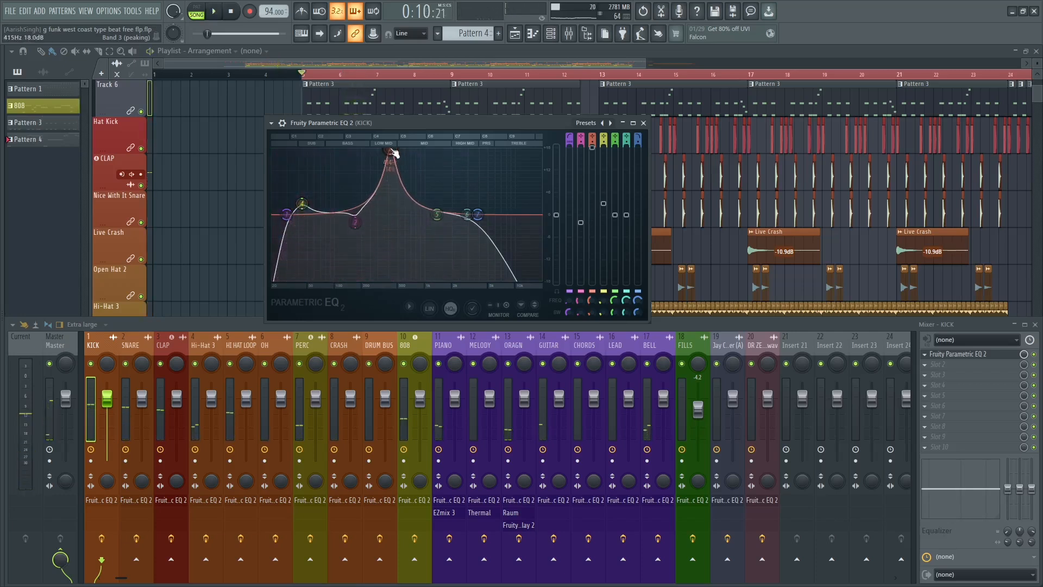
pyautogui.press('space')
pyautogui.scroll(-4, 395, 154)
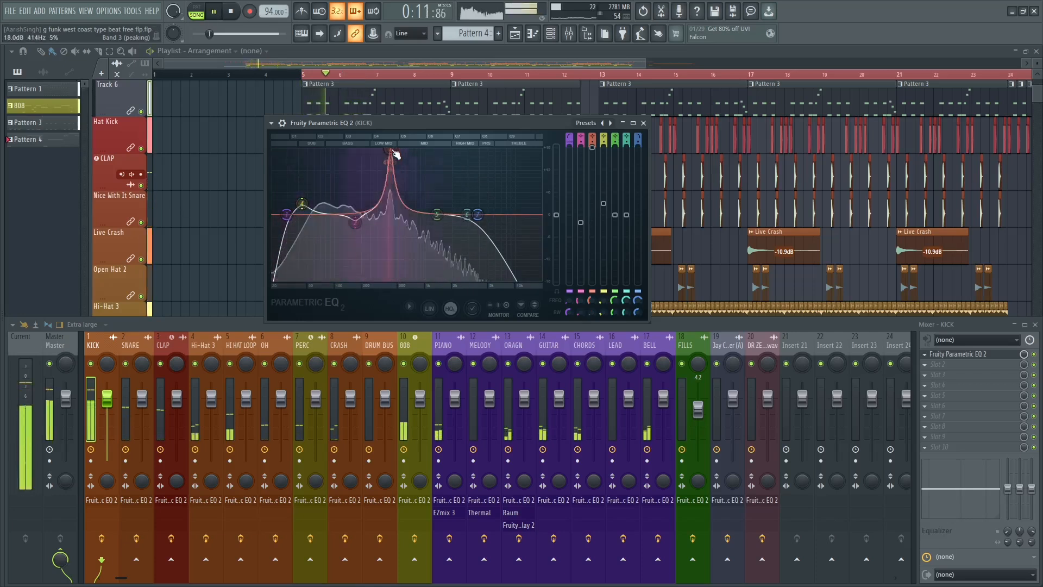
# Cut band 3 slightly below 0 dB and boost band 5 by about 6 dB just below band 6, checking with playback.
pyautogui.moveTo(393, 152); pyautogui.dragTo(451, 191)
pyautogui.press('space')
pyautogui.press('space')
pyautogui.scroll(-4, 441, 175)
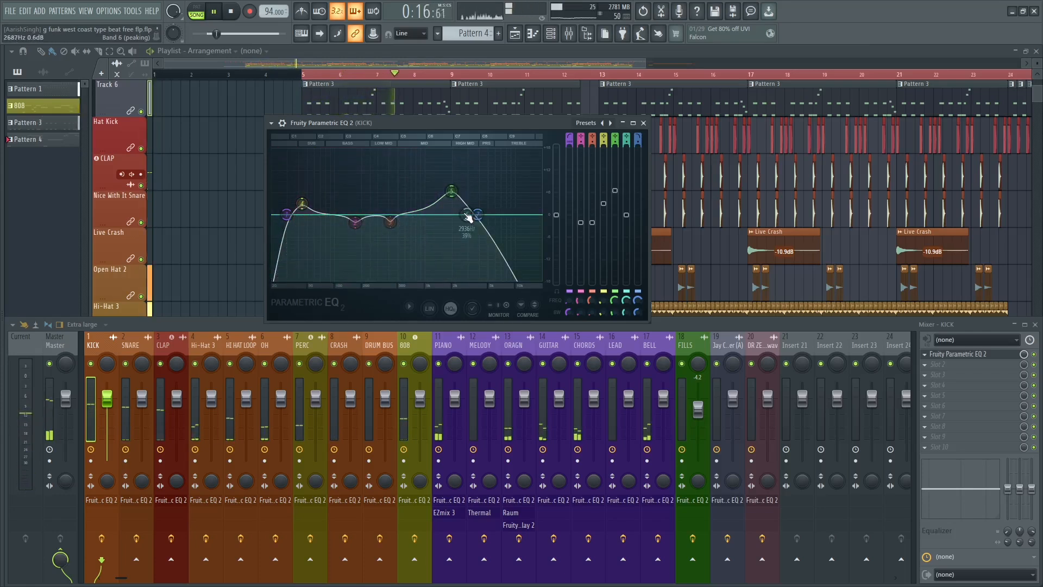
pyautogui.press('space')
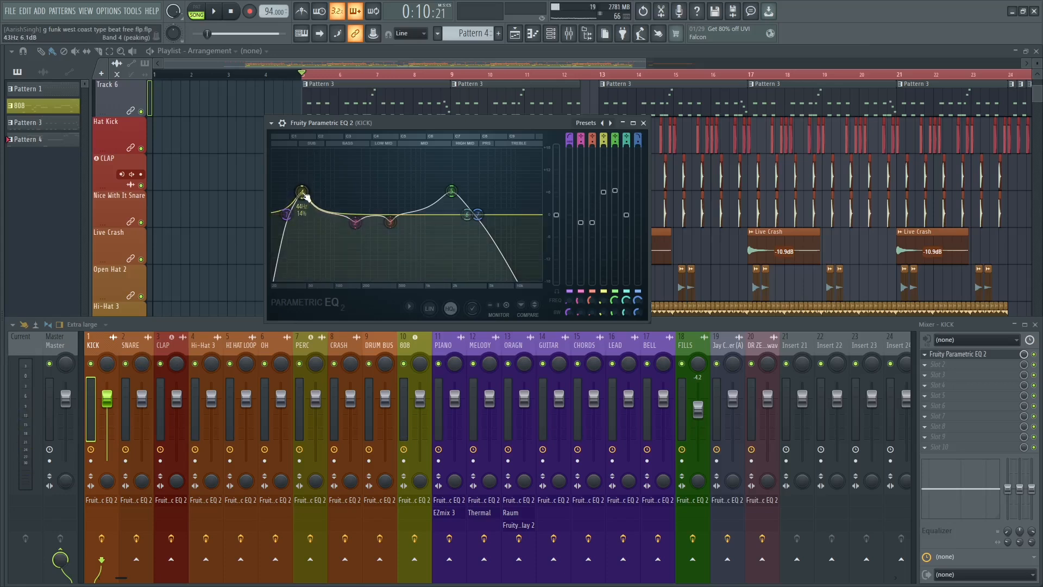
# Raise band 4 to about 10.4 dB at 53 Hz during playback and close the kick EQ.
pyautogui.press('space')
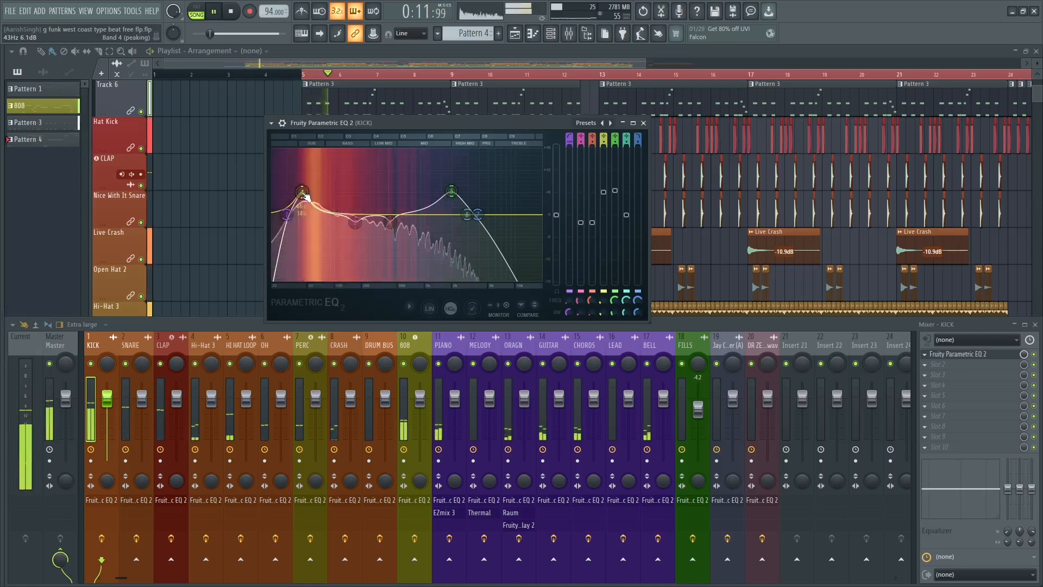
pyautogui.moveTo(304, 194); pyautogui.dragTo(313, 179)
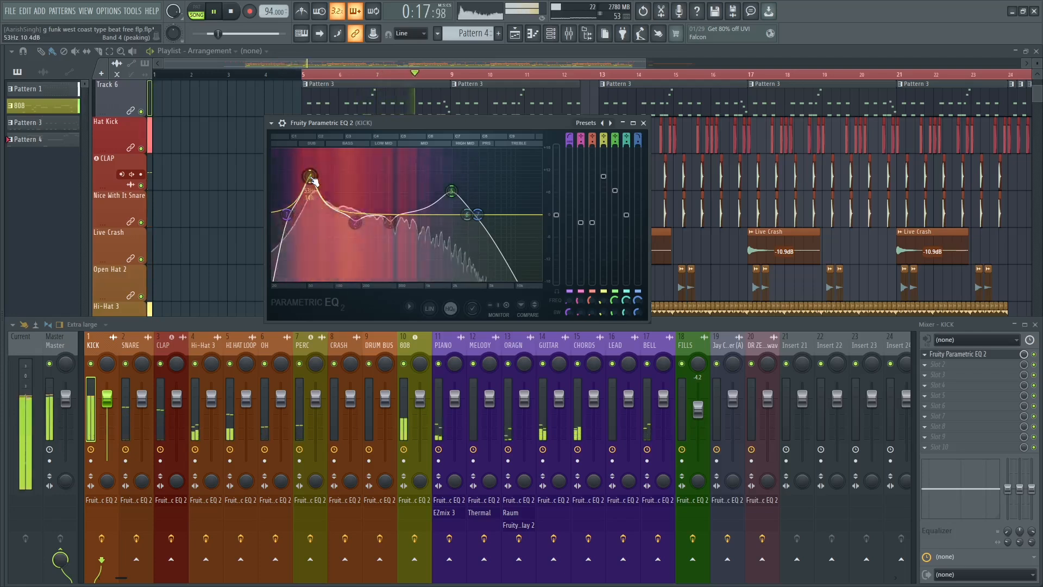
pyautogui.press('space')
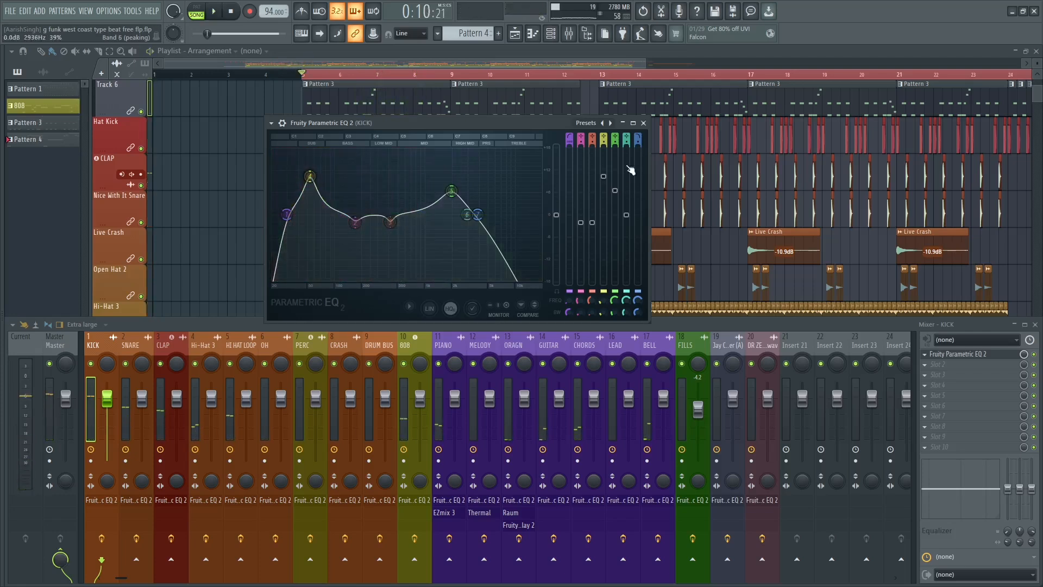
pyautogui.click(643, 123)
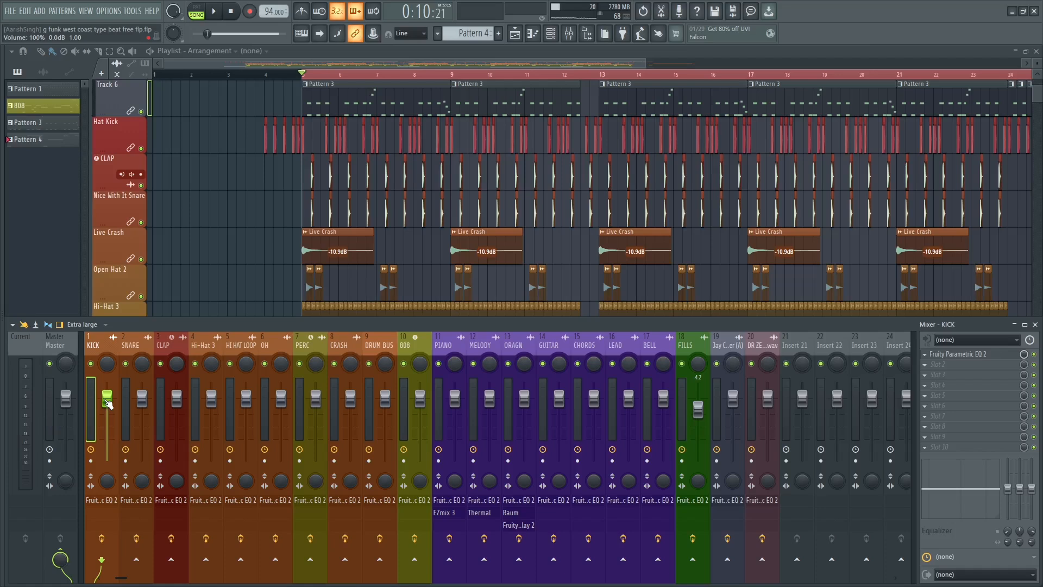
# Try lowering the KICK track's volume to -3.4 dB during playback, and reset the fader.
pyautogui.press('space')
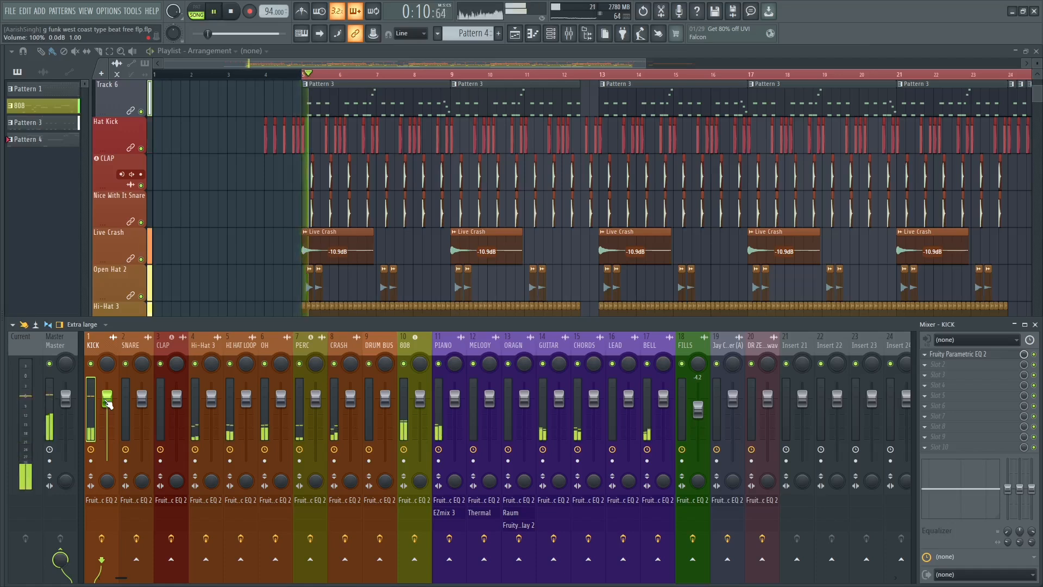
pyautogui.press('space')
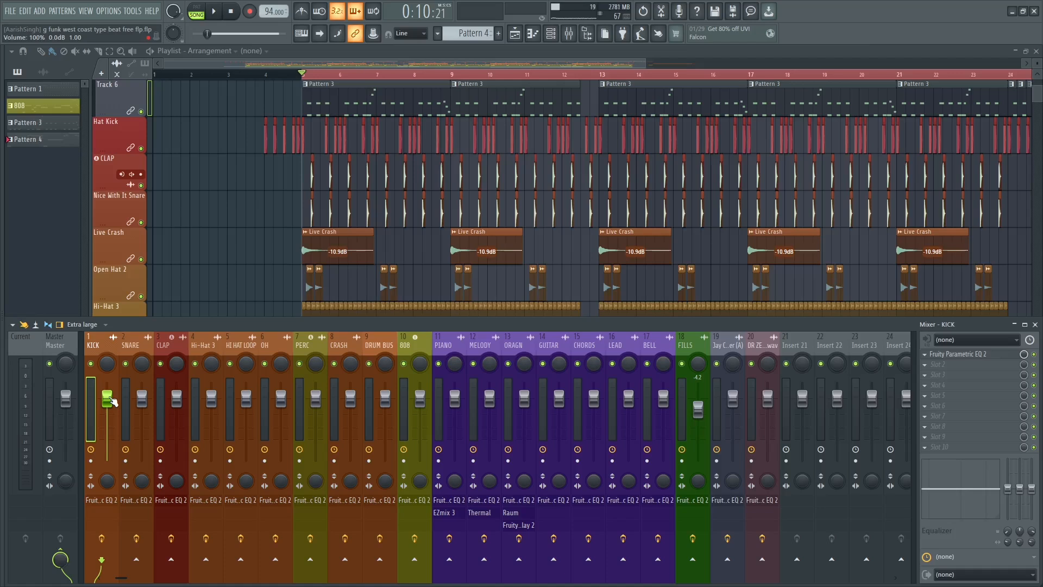
pyautogui.press('space')
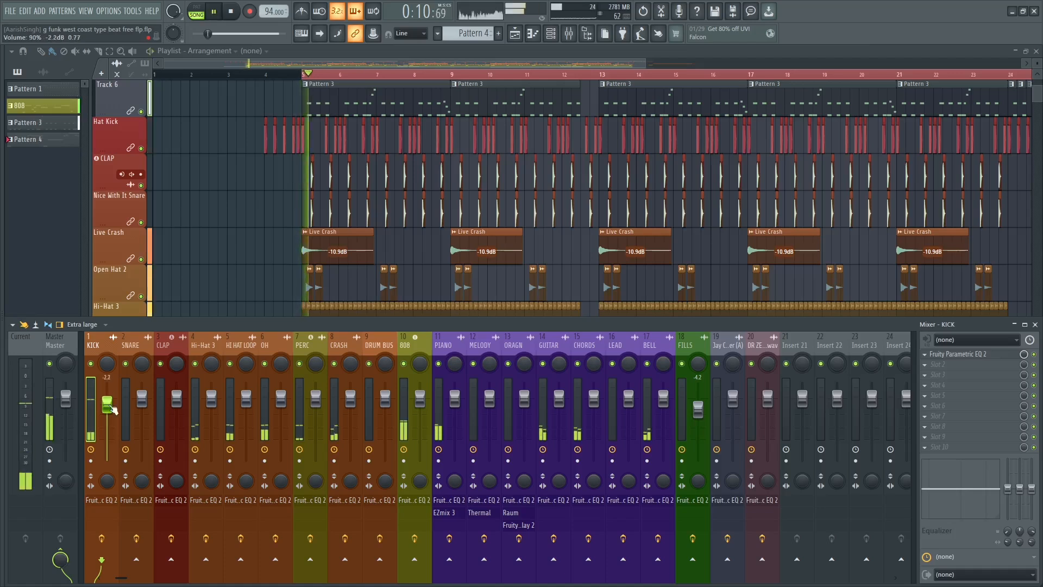
pyautogui.moveTo(110, 405); pyautogui.dragTo(110, 409)
pyautogui.press('space')
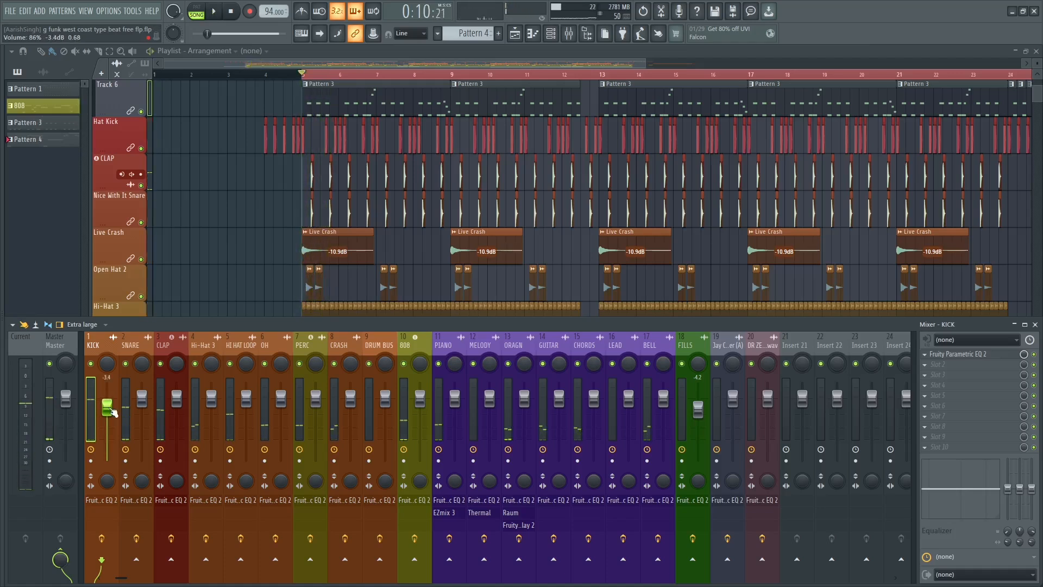
pyautogui.rightClick(110, 410)
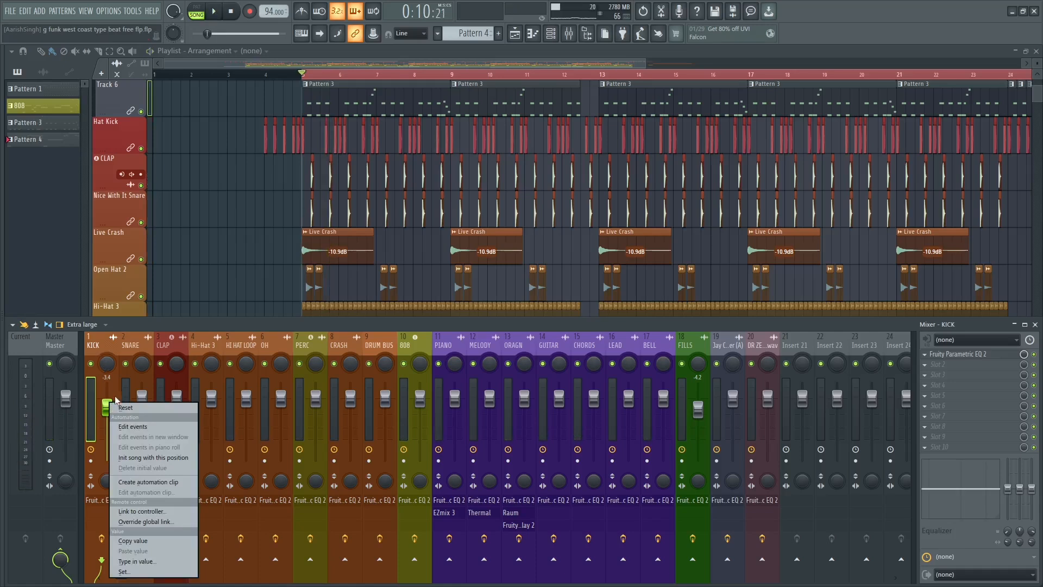
pyautogui.click(132, 407)
# Move band 4 in the kick EQ to about 45 Hz and reduce it to a slight boost during playback.
pyautogui.click(956, 354)
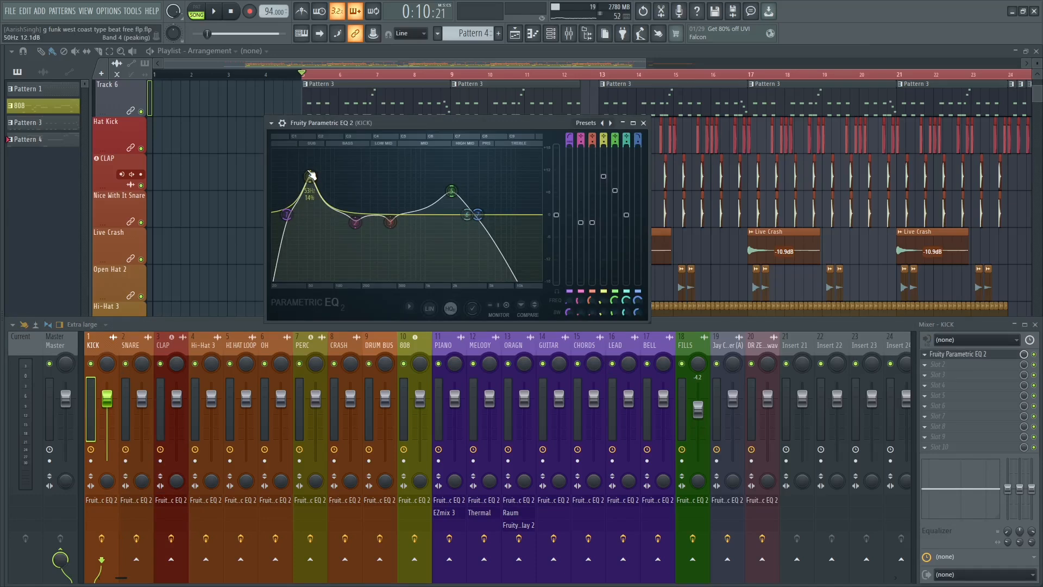
pyautogui.moveTo(310, 174); pyautogui.dragTo(305, 175)
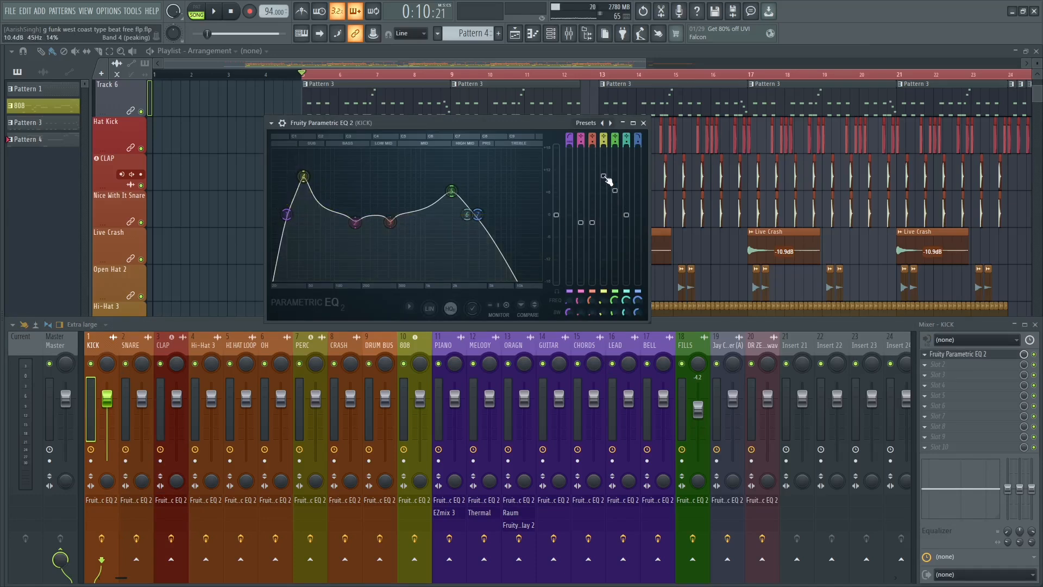
pyautogui.press('space')
pyautogui.moveTo(604, 176); pyautogui.dragTo(604, 206)
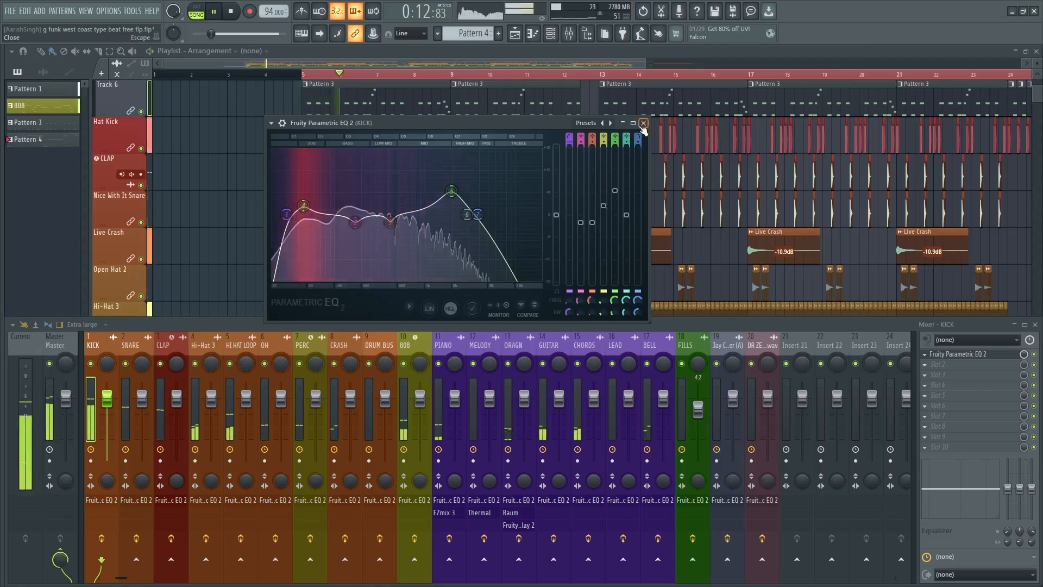
pyautogui.press('Escape')
pyautogui.press('space')
# Open Fruity Parametric EQ 2 on the SNARE mixer track and play the beat to read its spectrum.
pyautogui.click(125, 344)
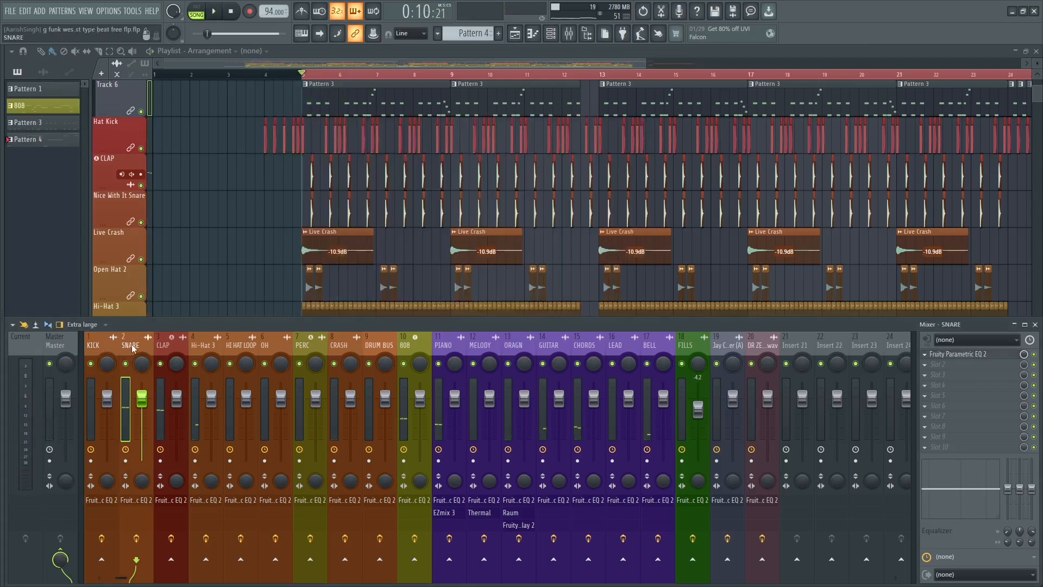
pyautogui.click(132, 500)
pyautogui.press('space')
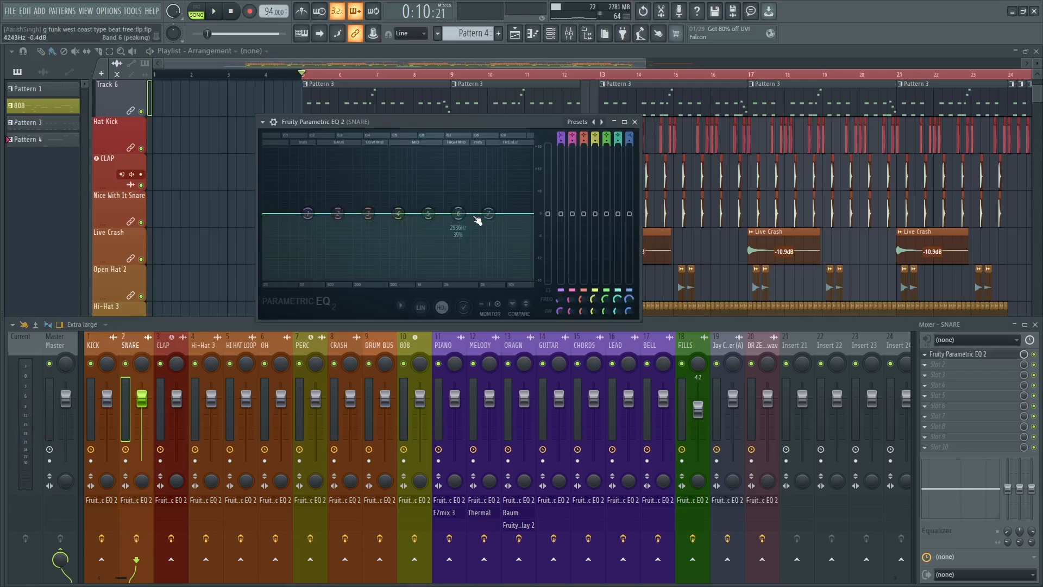
pyautogui.press('space')
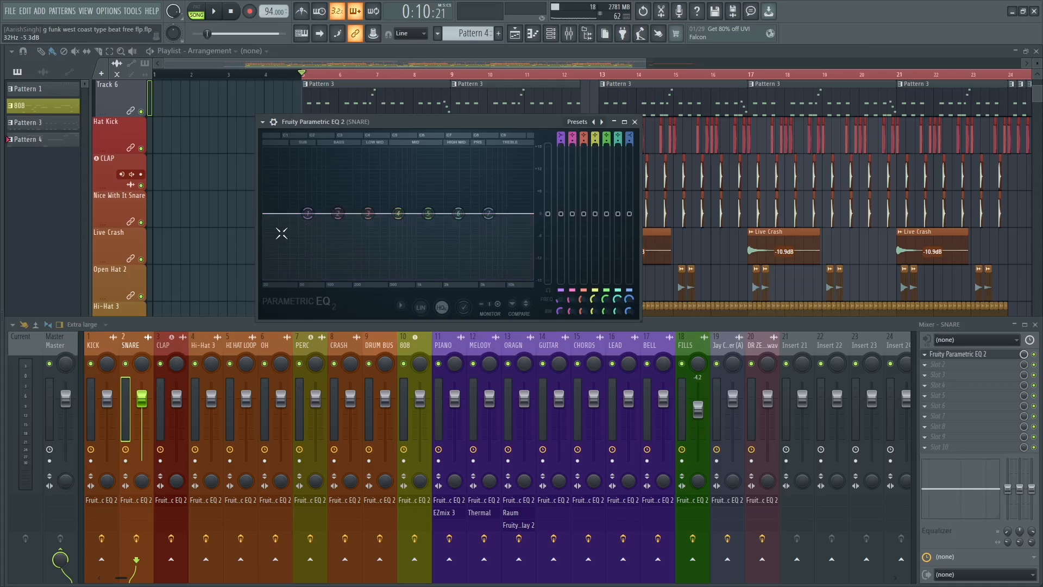
# Turn band 1 of the snare EQ into a Steep 4 high-pass filter and lower its cutoff to about 30 Hz.
pyautogui.rightClick(307, 212)
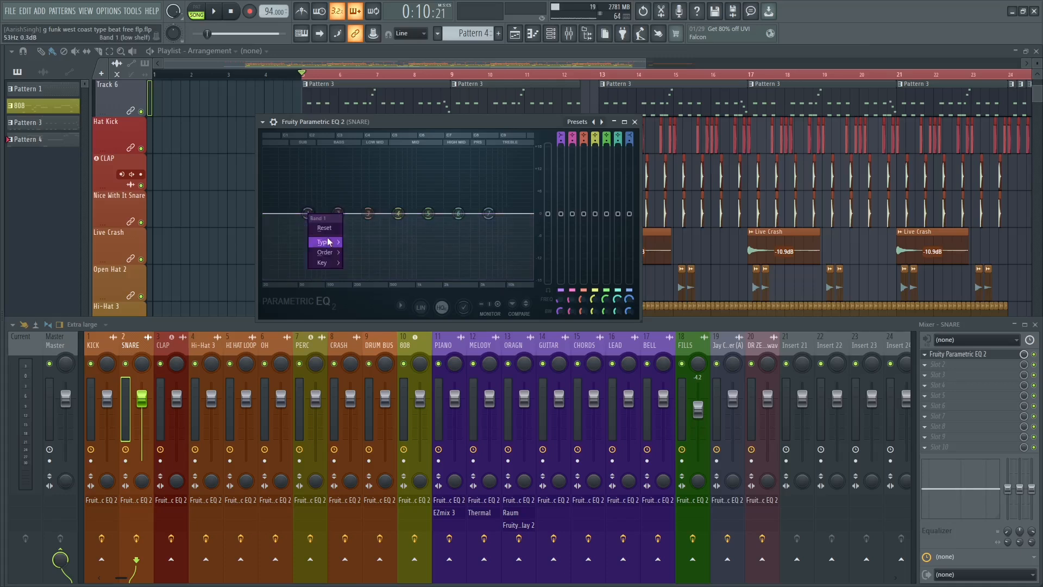
pyautogui.moveTo(325, 242)
pyautogui.click(364, 272)
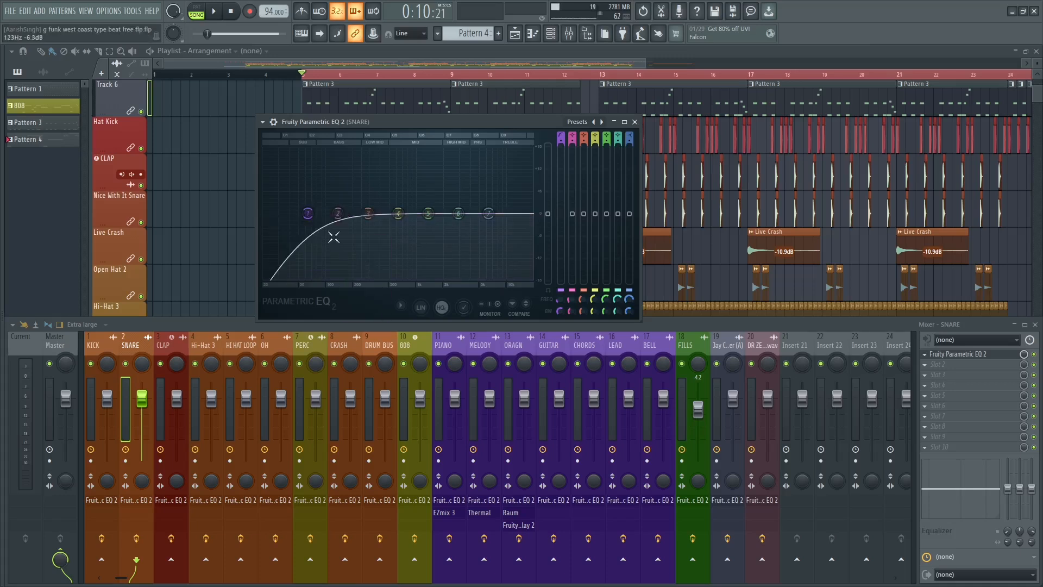
pyautogui.rightClick(310, 239)
pyautogui.moveTo(325, 251)
pyautogui.click(363, 277)
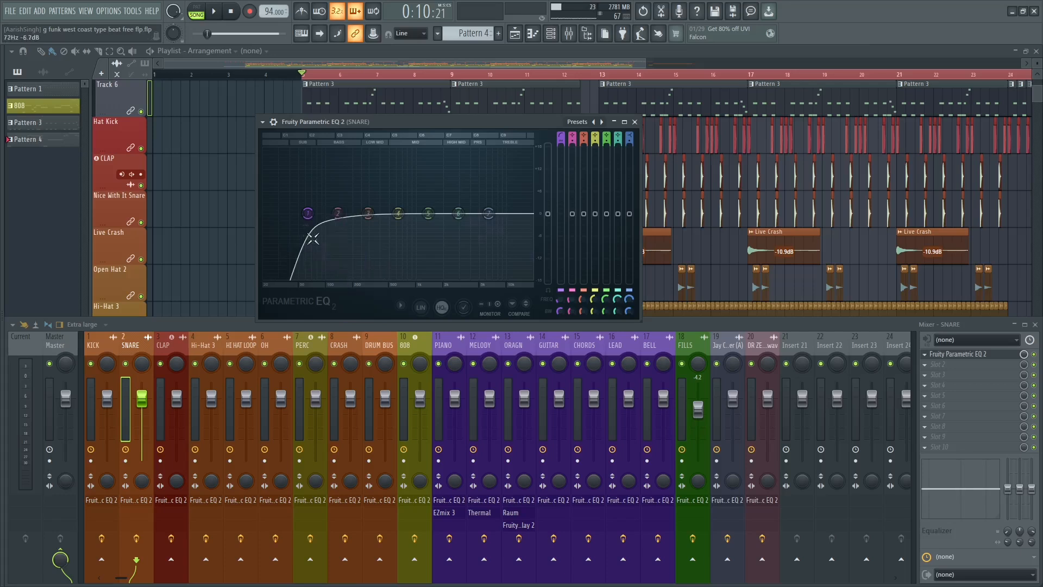
pyautogui.moveTo(308, 213); pyautogui.dragTo(282, 217)
pyautogui.scroll(-4, 282, 217)
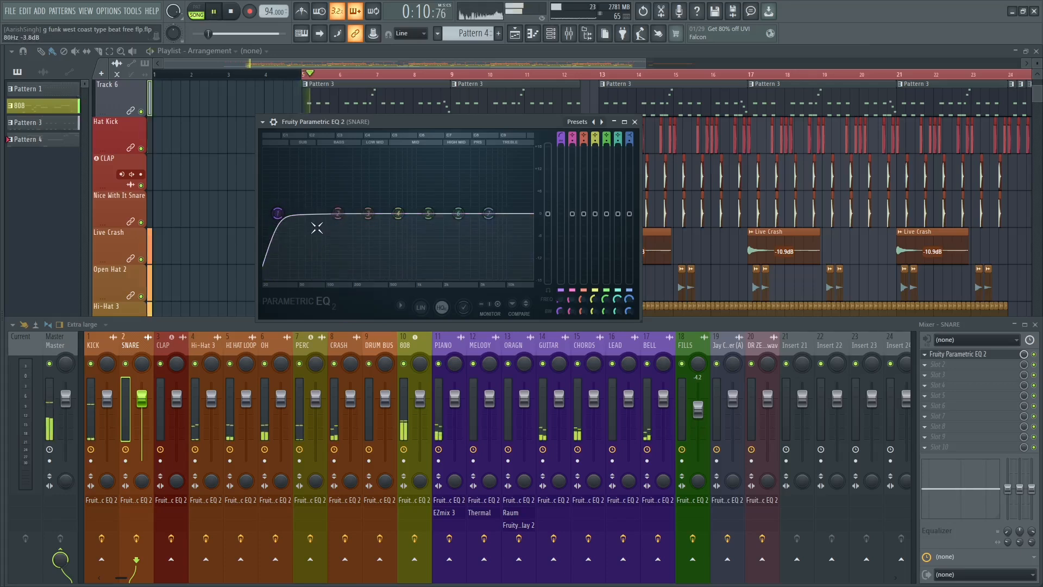
# Try a narrower band 2 boost of about 8.5 dB near 188 Hz during playback, and reset the band.
pyautogui.moveTo(339, 222); pyautogui.dragTo(354, 185)
pyautogui.press('space')
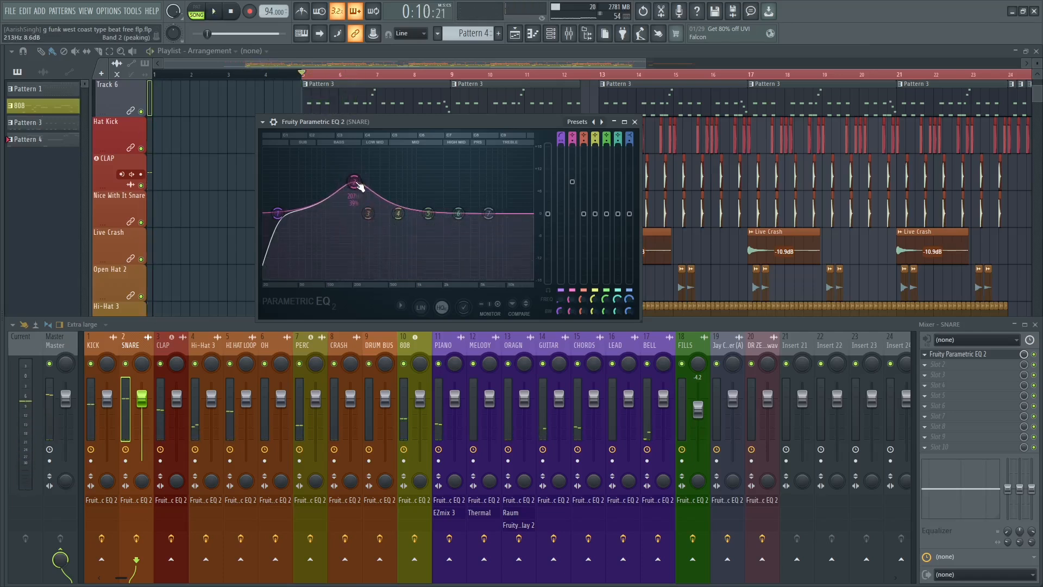
pyautogui.scroll(-5, 356, 184)
pyautogui.press('space')
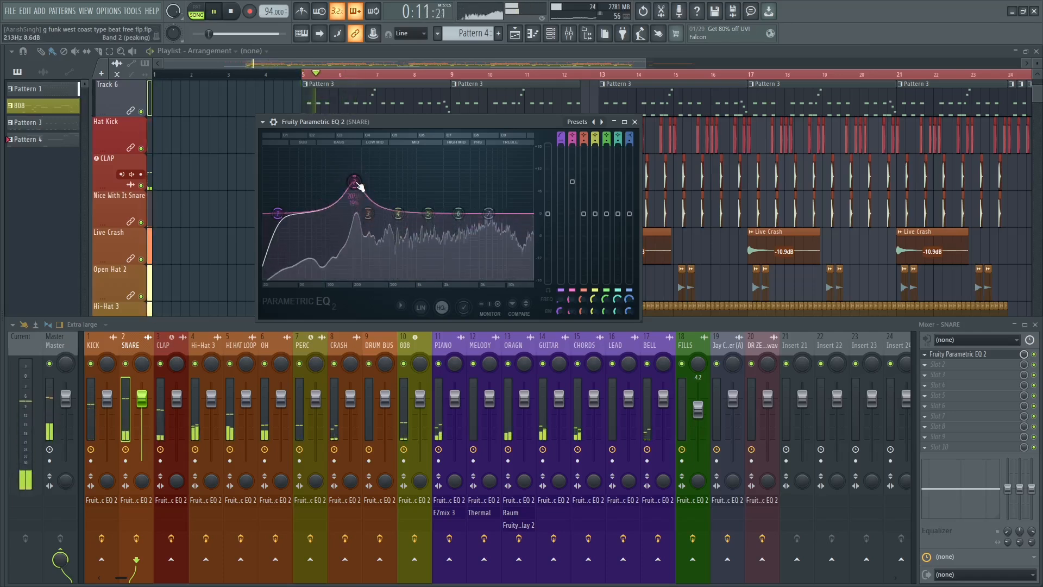
pyautogui.moveTo(359, 186); pyautogui.dragTo(355, 186)
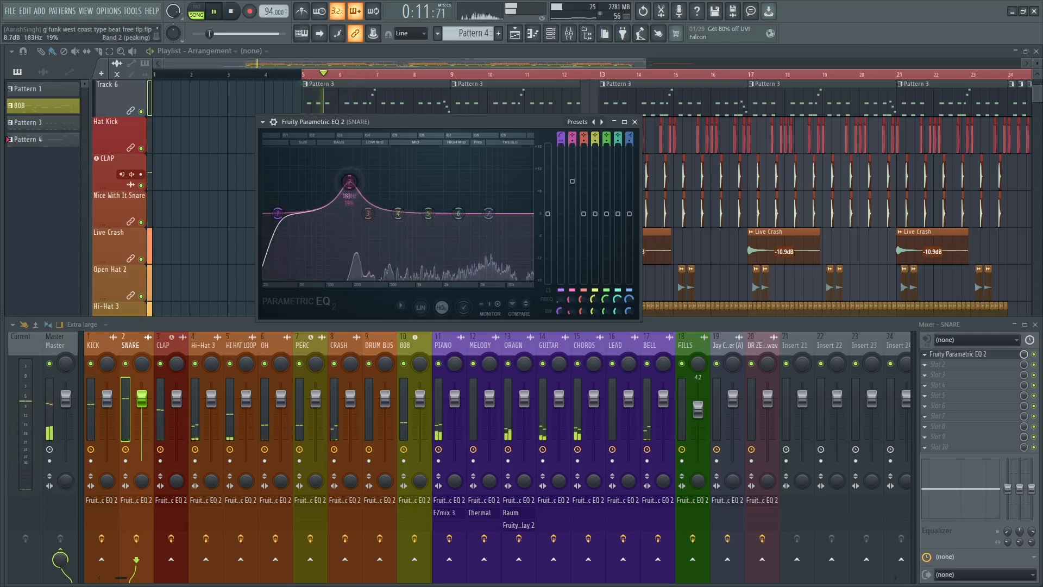
pyautogui.press('space')
pyautogui.rightClick(351, 183)
pyautogui.click(362, 198)
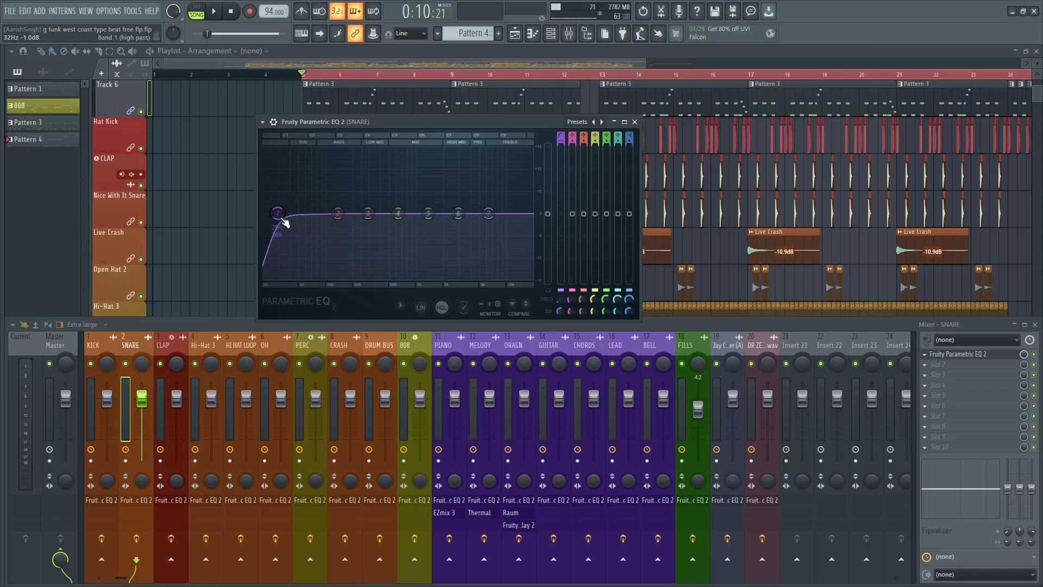
# Raise the snare EQ's band 1 high-pass cutoff to about 120 Hz during playback.
pyautogui.press('space')
pyautogui.moveTo(284, 220); pyautogui.dragTo(333, 213)
pyautogui.press('space')
# Try steeper filter orders on band 1's high-pass filter, ending on Steep 8.
pyautogui.rightClick(334, 214)
pyautogui.moveTo(350, 252)
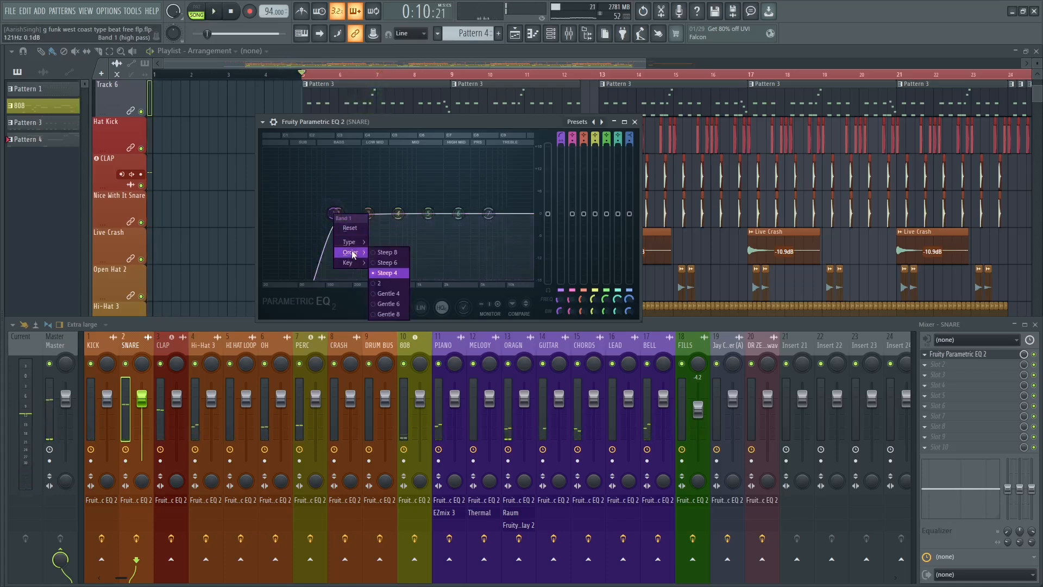
pyautogui.click(383, 283)
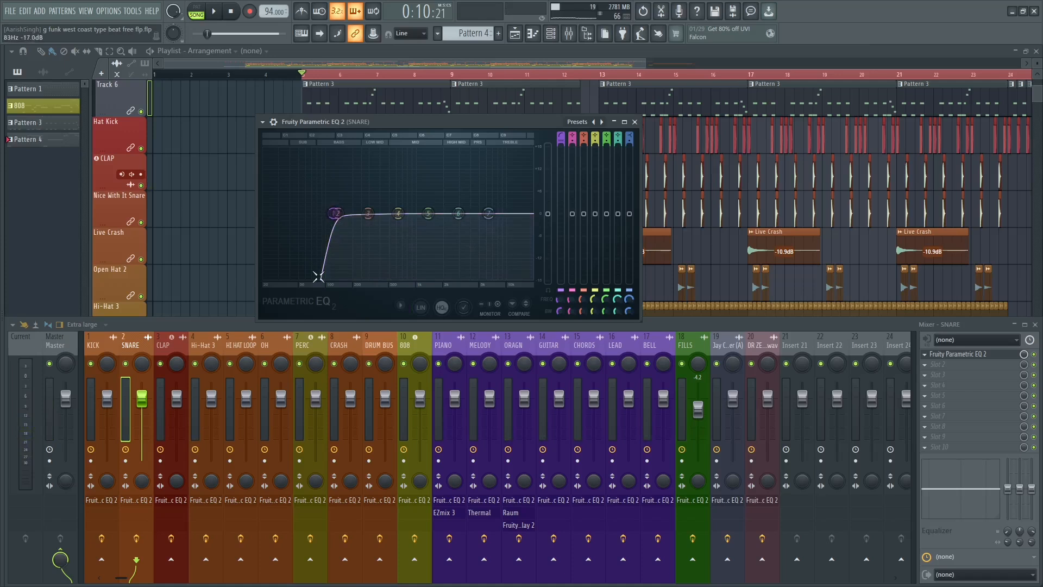
pyautogui.rightClick(331, 217)
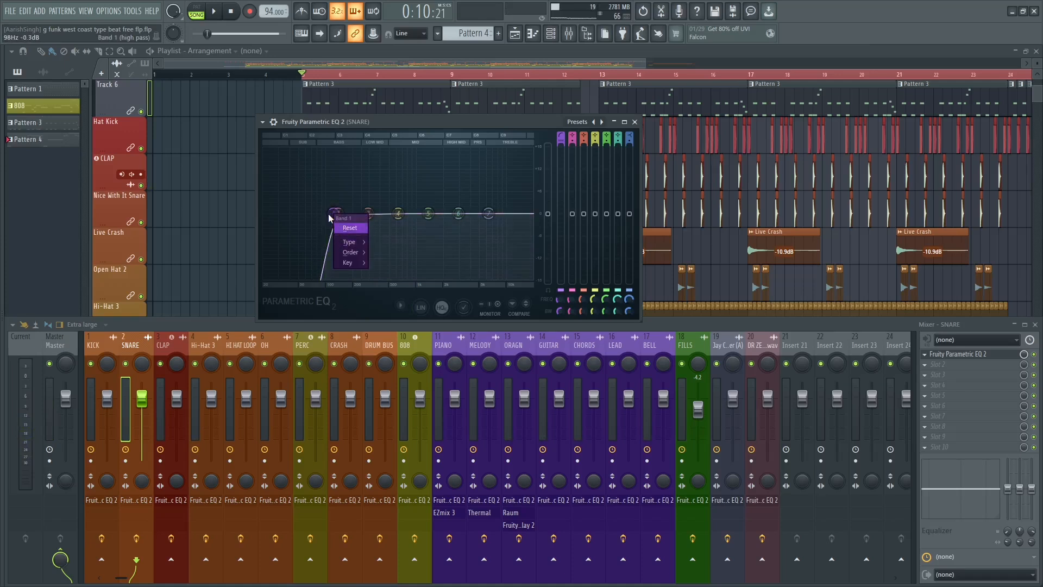
pyautogui.click(329, 218)
pyautogui.rightClick(337, 217)
pyautogui.moveTo(356, 244)
pyautogui.click(383, 253)
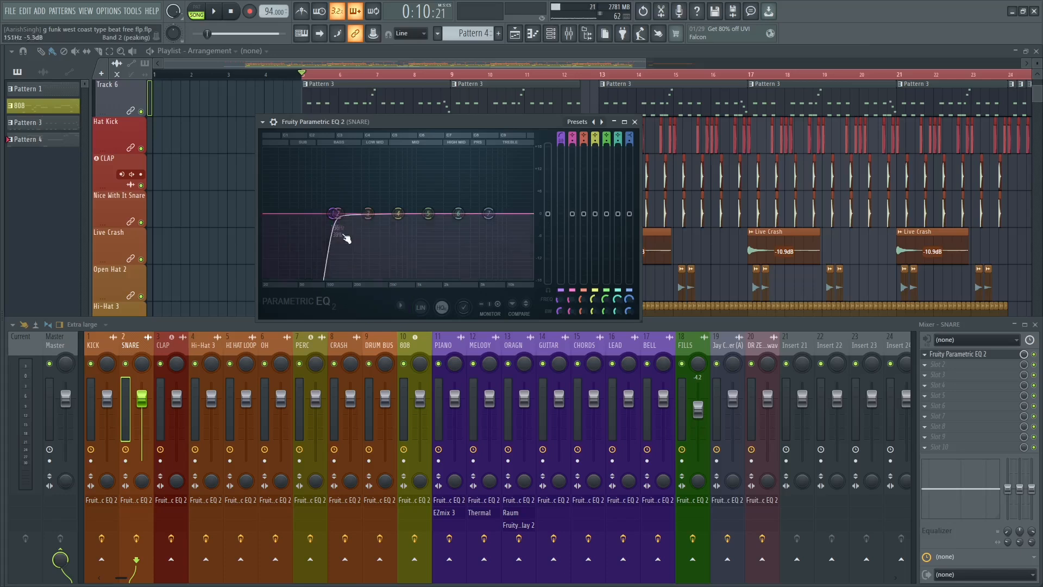
# Set band 1's filter order to Steep 4, checking the snare with playback before and after.
pyautogui.press('space')
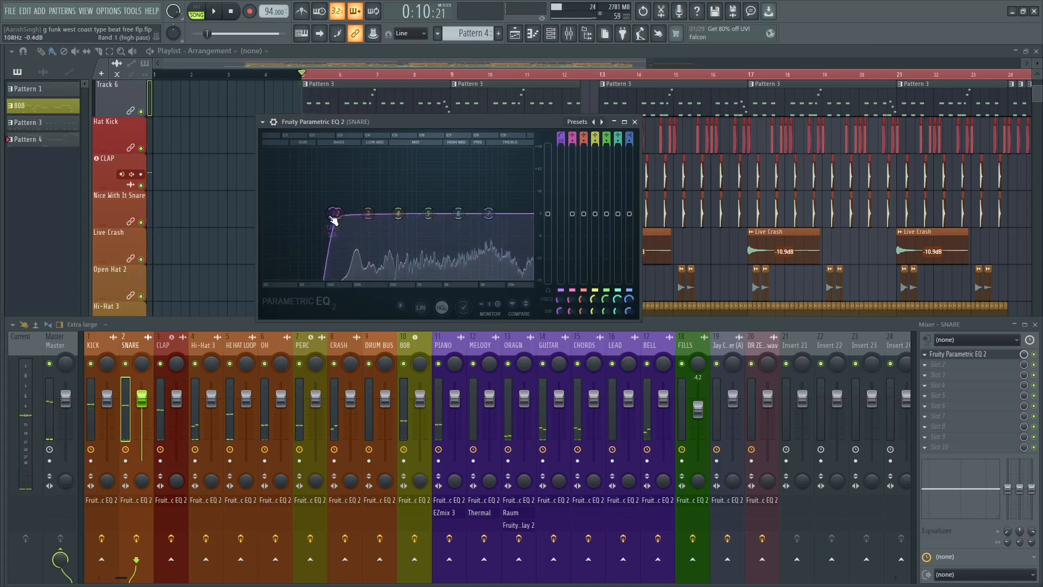
pyautogui.press('space')
pyautogui.rightClick(335, 217)
pyautogui.moveTo(348, 244)
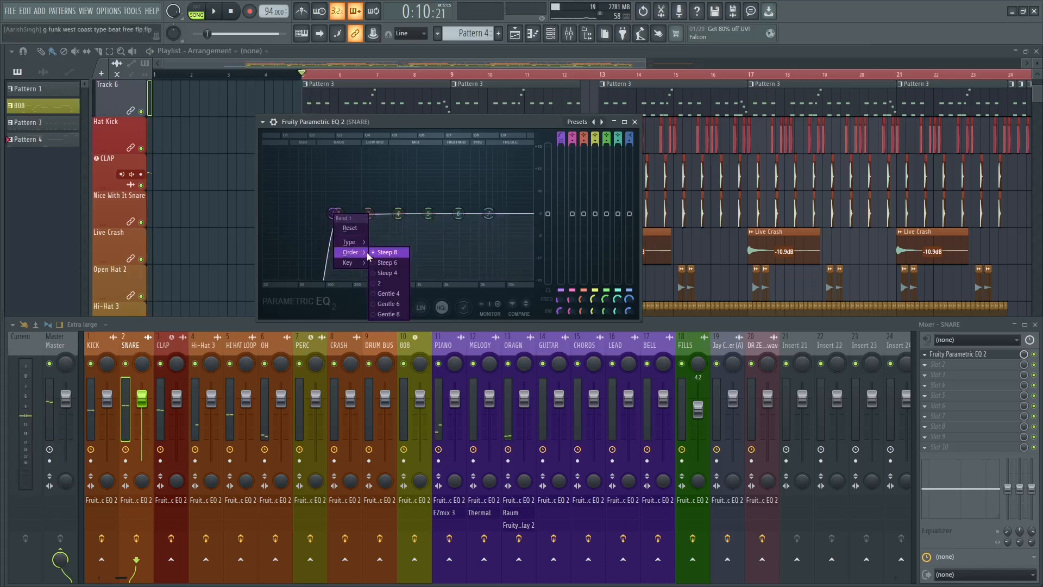
pyautogui.click(383, 273)
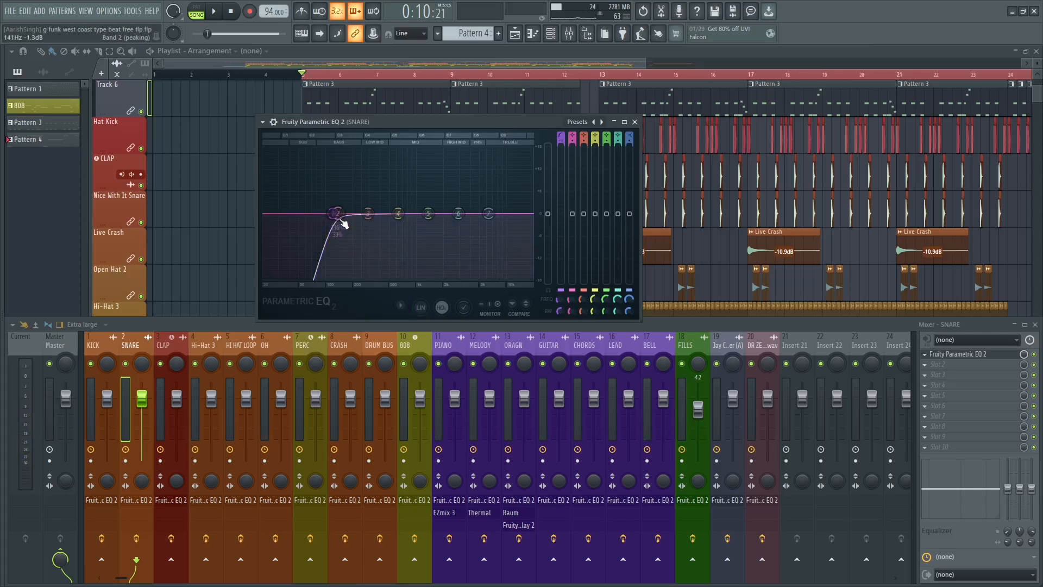
pyautogui.press('space')
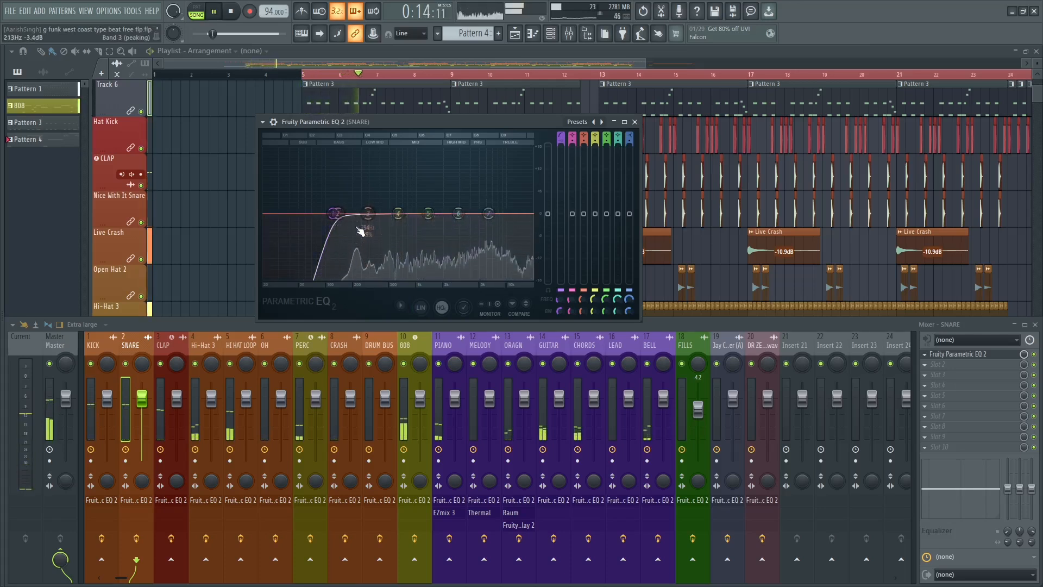
pyautogui.press('space')
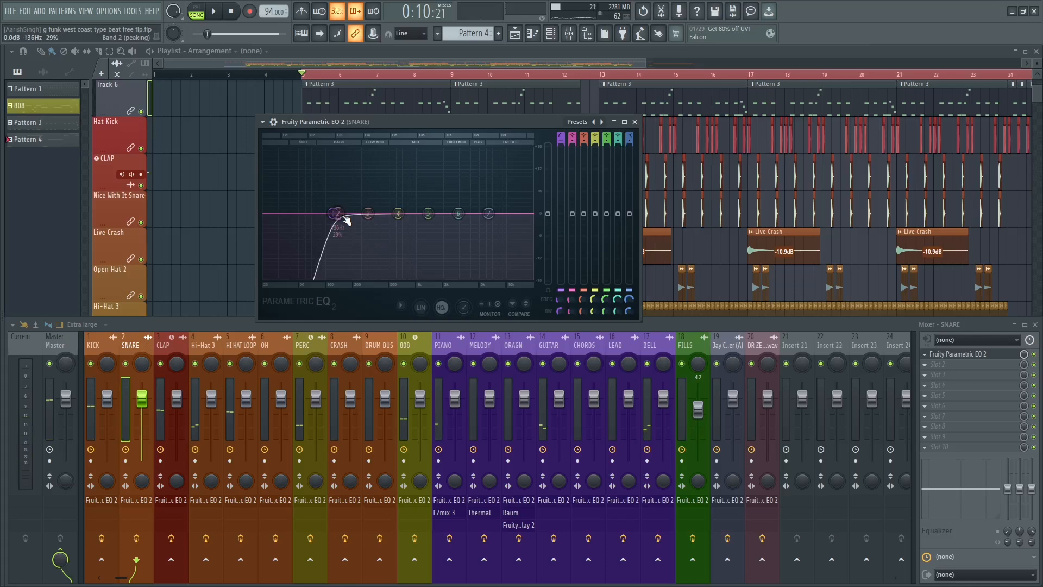
# Boost band 2 by about 5 dB near 138 Hz and shift band 1's cutoff slightly lower, checking with playback.
pyautogui.moveTo(344, 218); pyautogui.dragTo(342, 197)
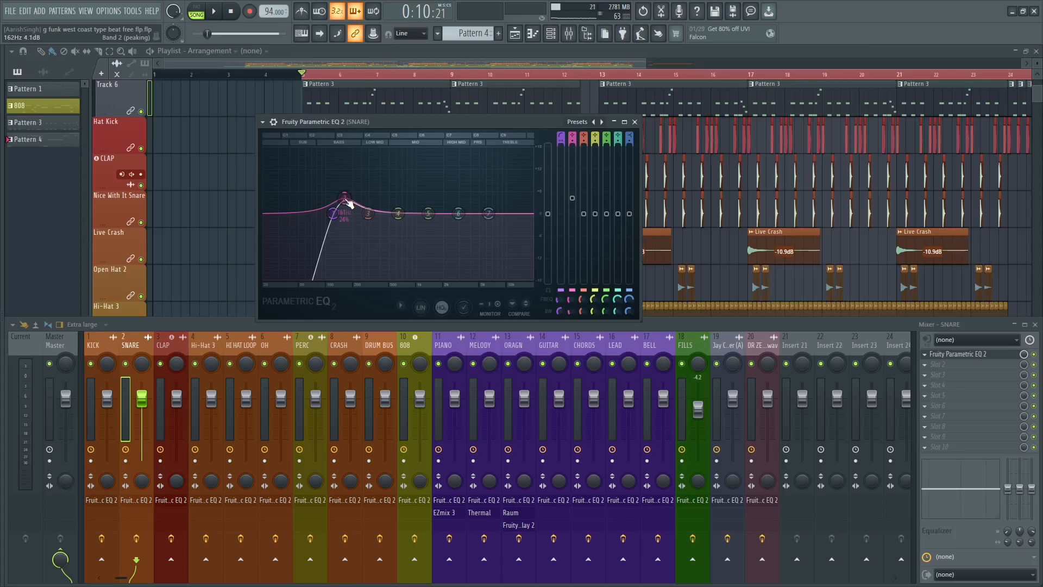
pyautogui.press('space')
pyautogui.press('space')
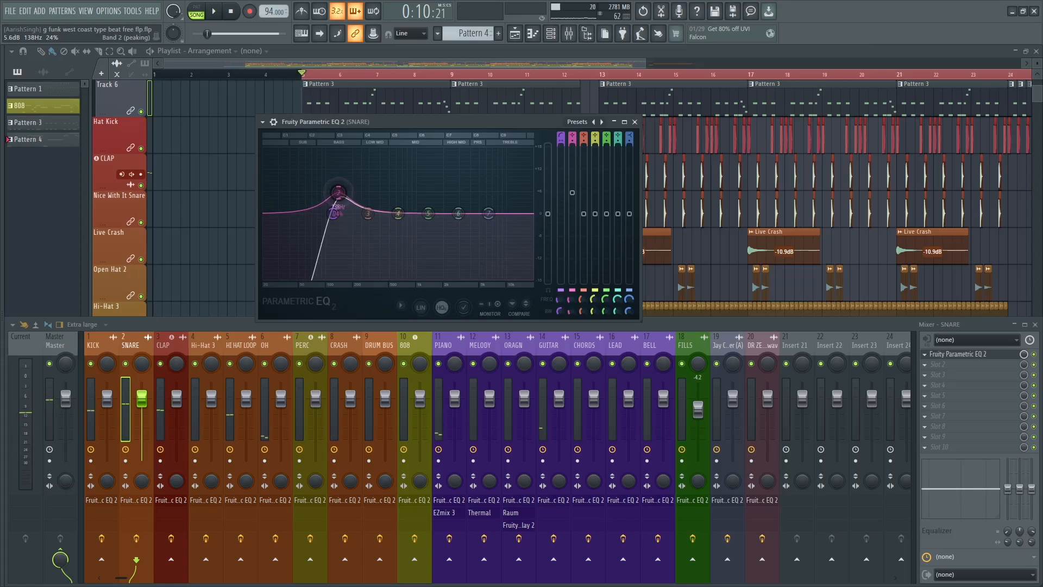
pyautogui.moveTo(335, 211)
pyautogui.mouseDown()
pyautogui.moveTo(327, 212)
pyautogui.moveTo(350, 199)
pyautogui.moveTo(337, 181)
pyautogui.moveTo(337, 196)
pyautogui.mouseUp()
pyautogui.press('space')
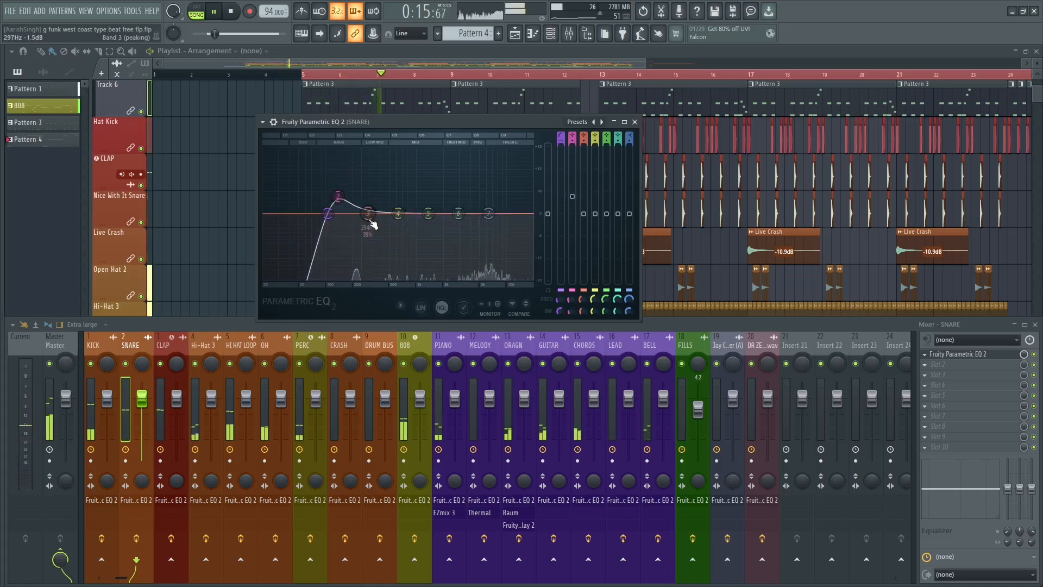
pyautogui.press('space')
pyautogui.press('space')
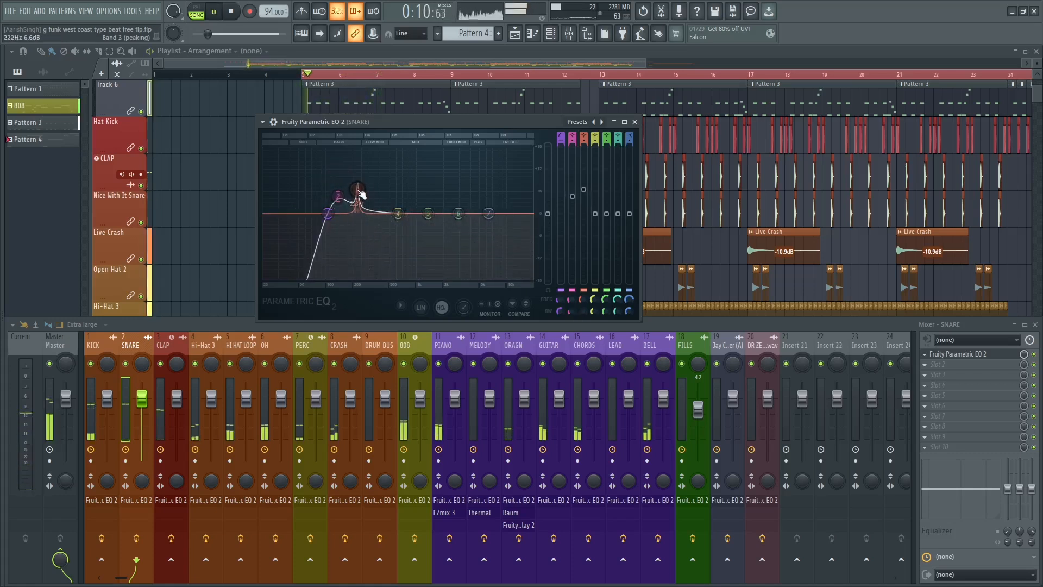
# Boost band 3 of the snare EQ by about 4.7 dB at 219 Hz during playback.
pyautogui.moveTo(356, 193); pyautogui.dragTo(359, 191)
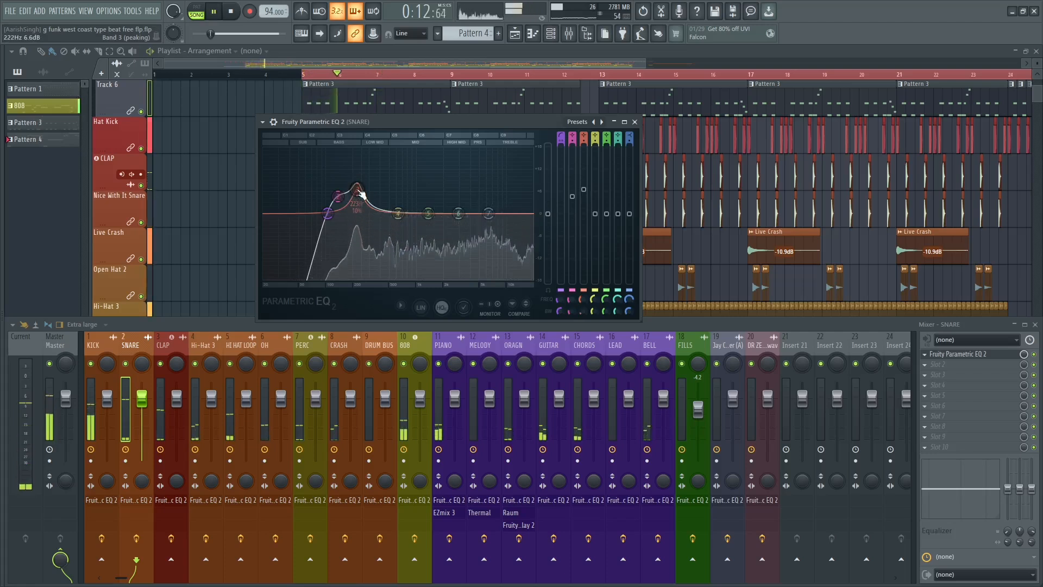
pyautogui.press('space')
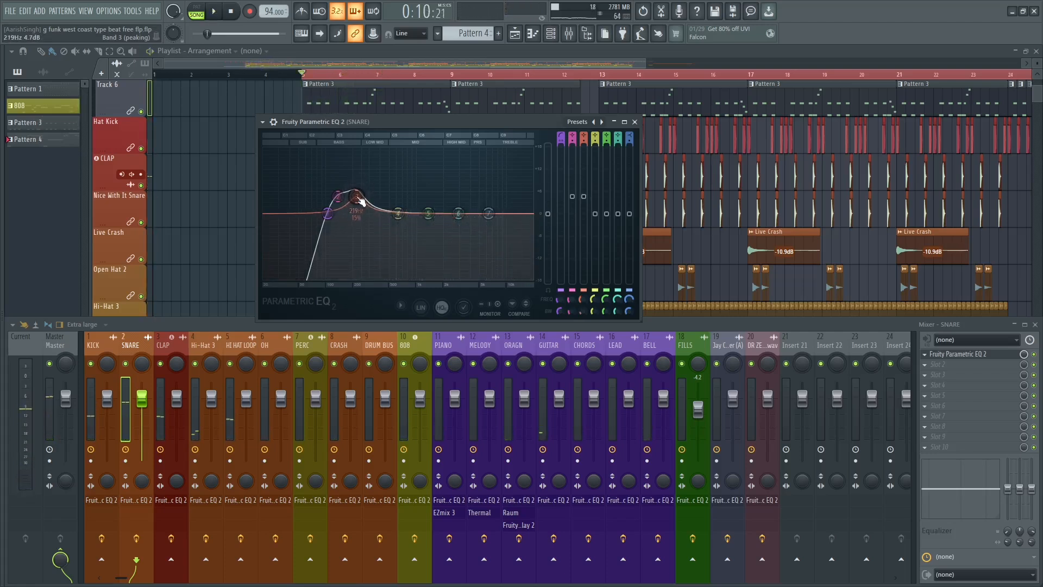
# Sweep a boosted band 4 to 505 Hz during playback, narrow it to 0% bandwidth and cut it slightly below 0 dB.
pyautogui.press('space')
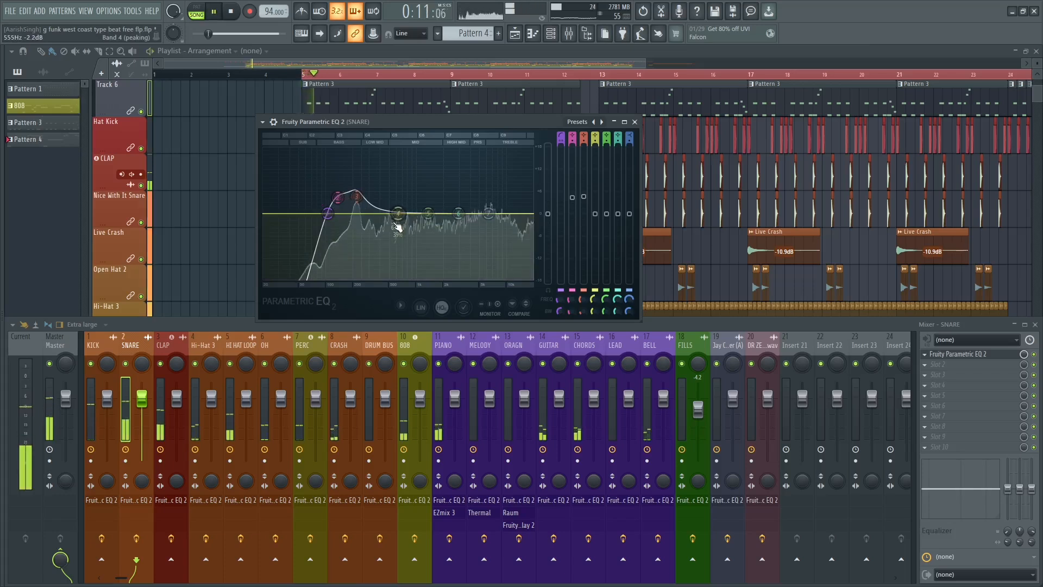
pyautogui.scroll(-6, 395, 223)
pyautogui.moveTo(405, 196); pyautogui.dragTo(389, 156)
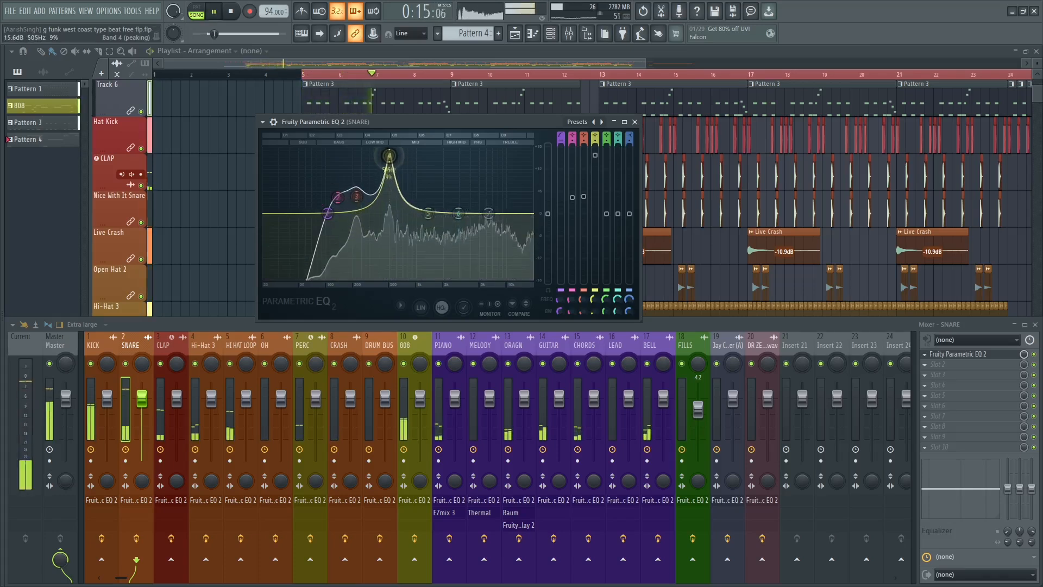
pyautogui.scroll(-1, 392, 159)
pyautogui.scroll(-2, 392, 159)
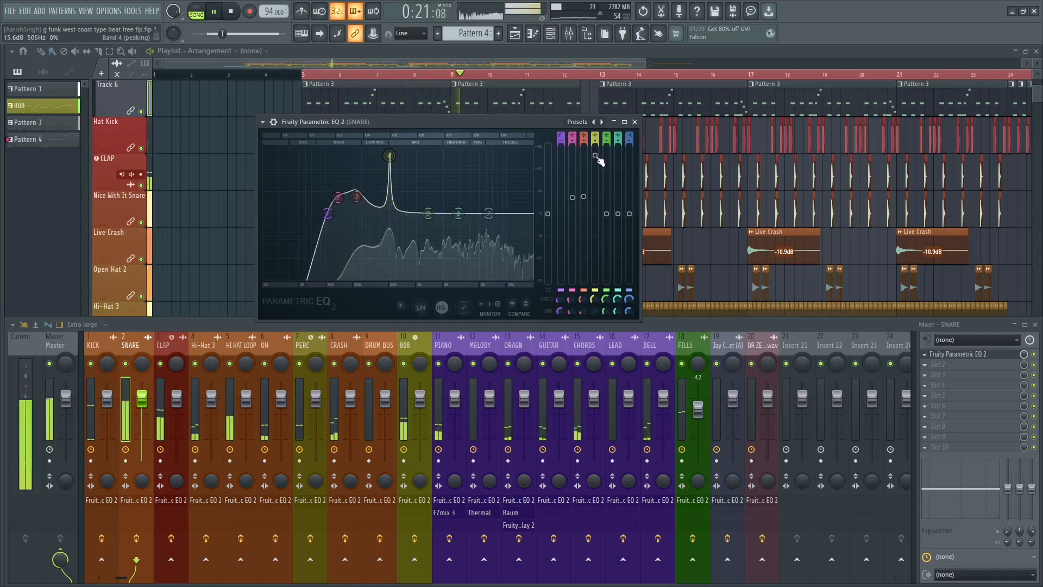
pyautogui.moveTo(598, 161); pyautogui.dragTo(598, 224)
pyautogui.press('space')
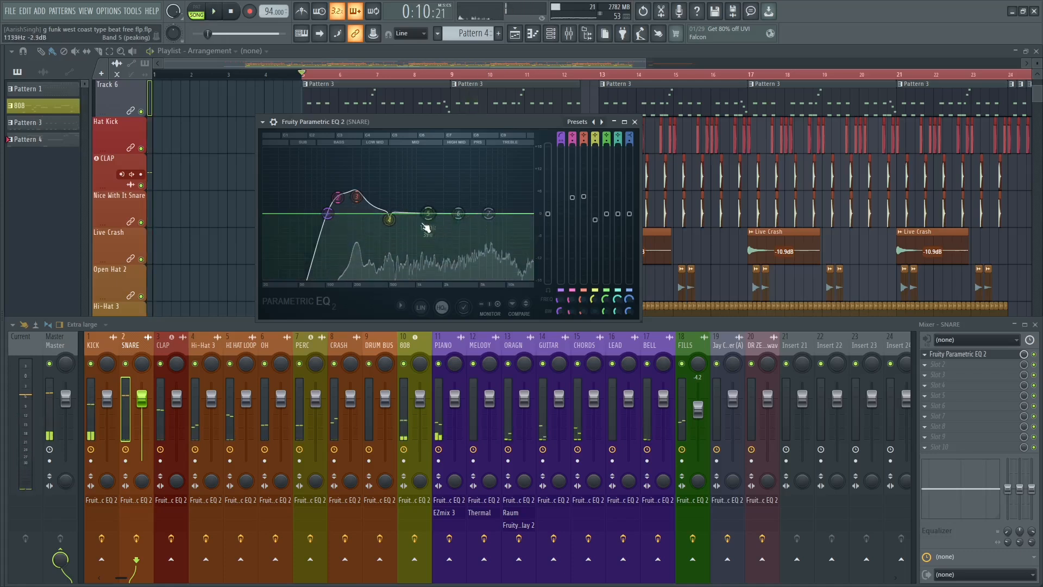
# Boost band 5 of the snare EQ by about 4 dB and raise band 6 slightly during playback.
pyautogui.press('space')
pyautogui.moveTo(459, 214); pyautogui.dragTo(458, 210)
pyautogui.press('space')
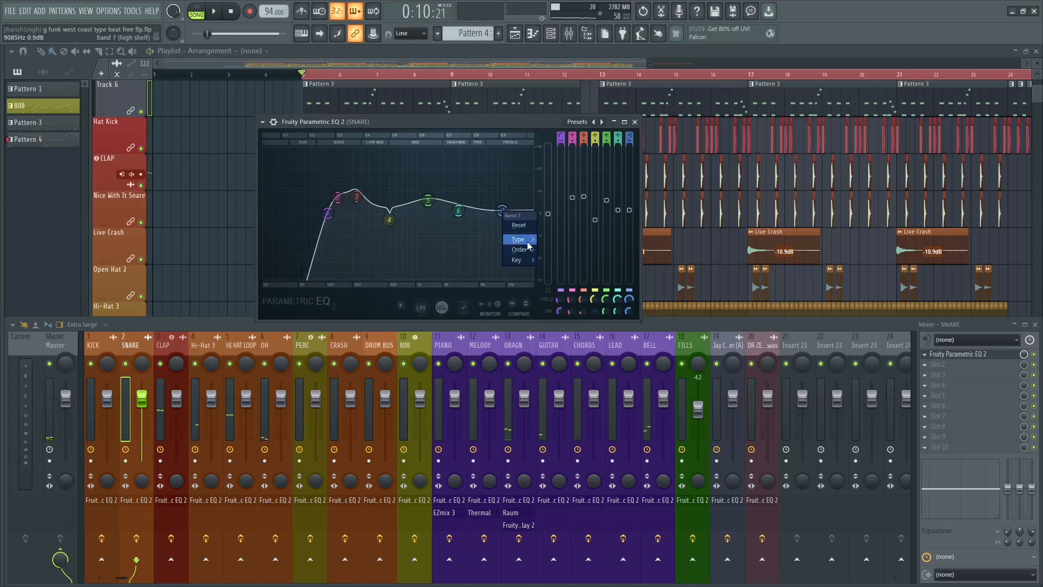
# Change band 7 to a low-pass filter at about 6.4 kHz and adjust its bandwidth during playback.
pyautogui.moveTo(526, 240)
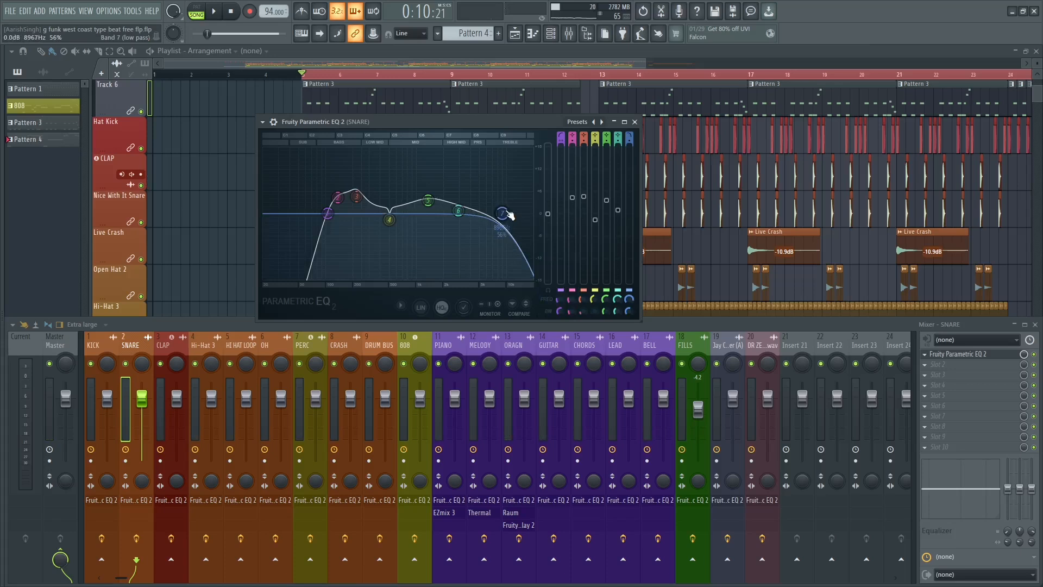
pyautogui.press('space')
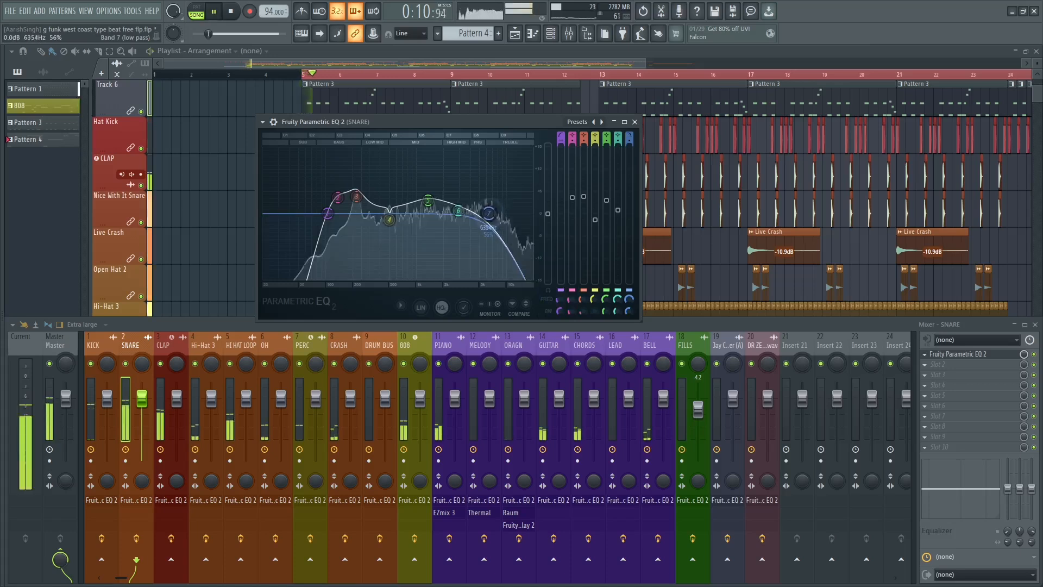
pyautogui.scroll(-3, 491, 214)
pyautogui.moveTo(496, 214); pyautogui.dragTo(491, 214)
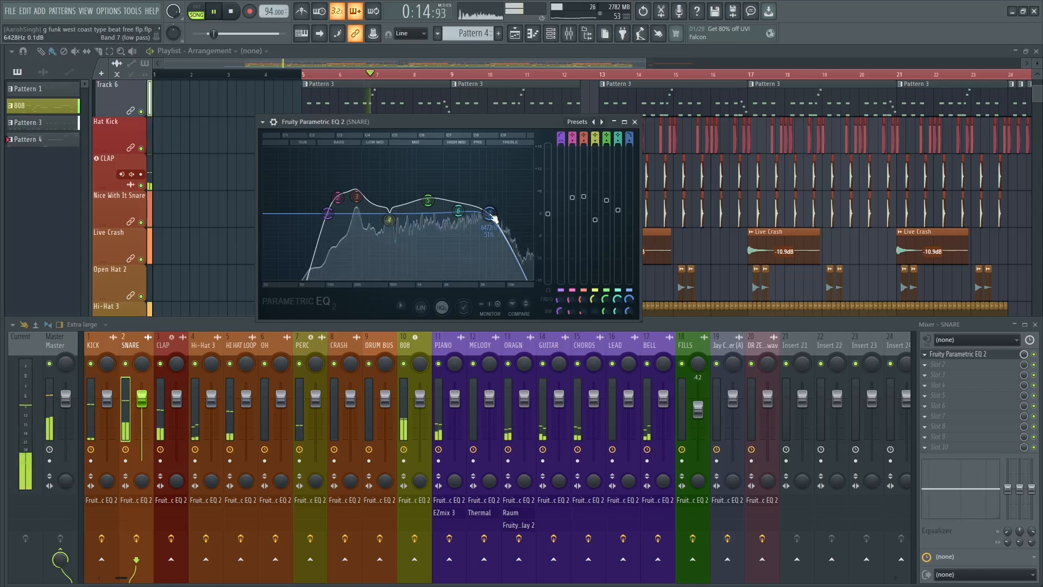
pyautogui.press('space')
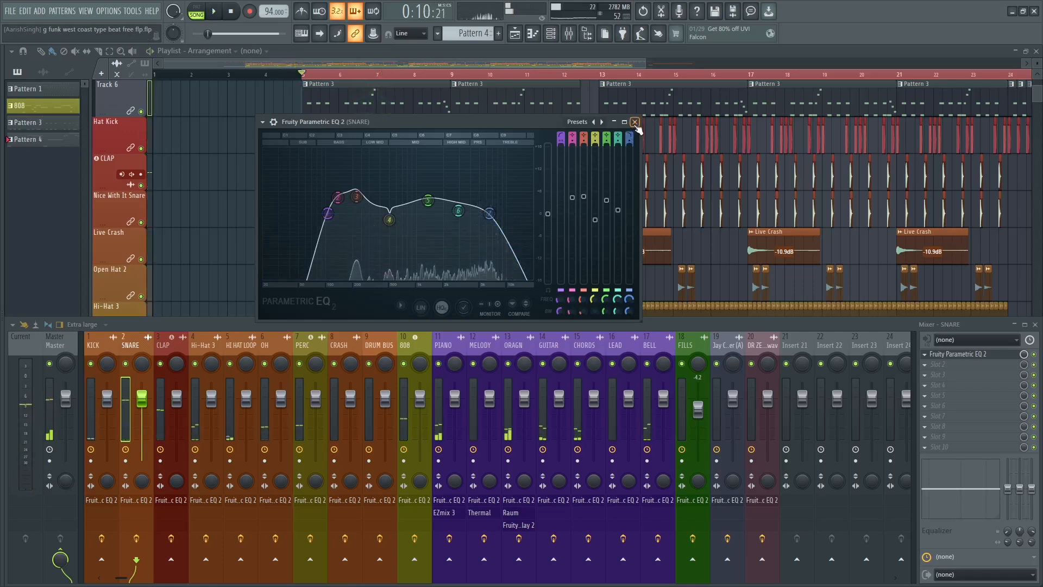
# Close the snare EQ and compare the mix in playback with the snare's effects enabled and bypassed.
pyautogui.click(634, 123)
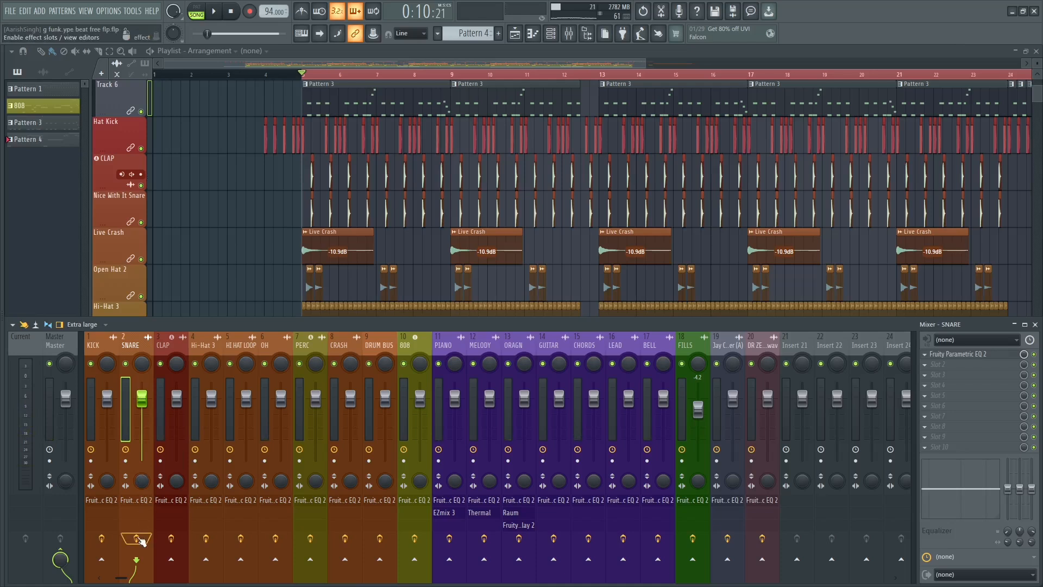
pyautogui.press('space')
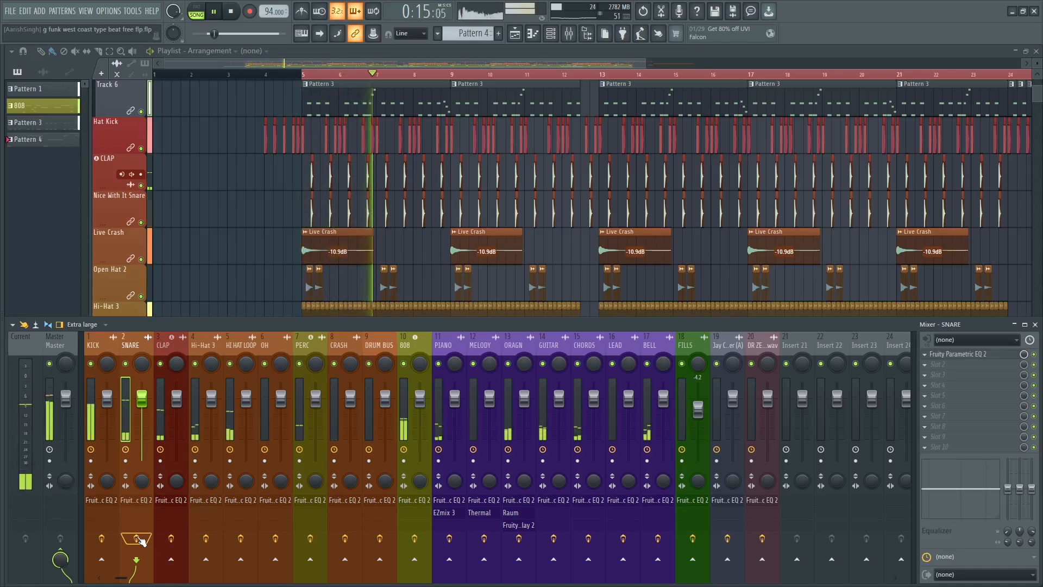
pyautogui.press('space')
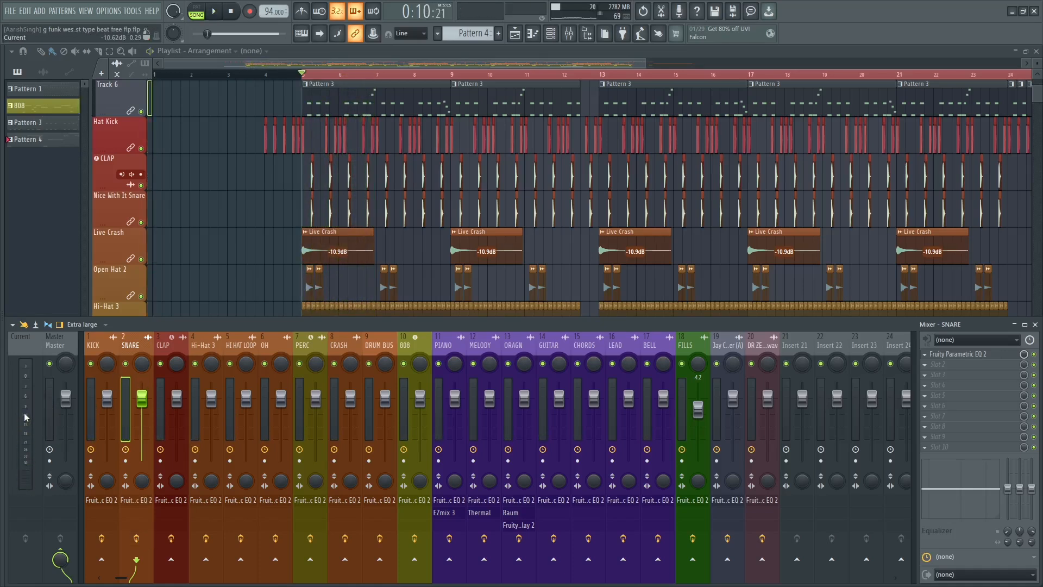
pyautogui.press('space')
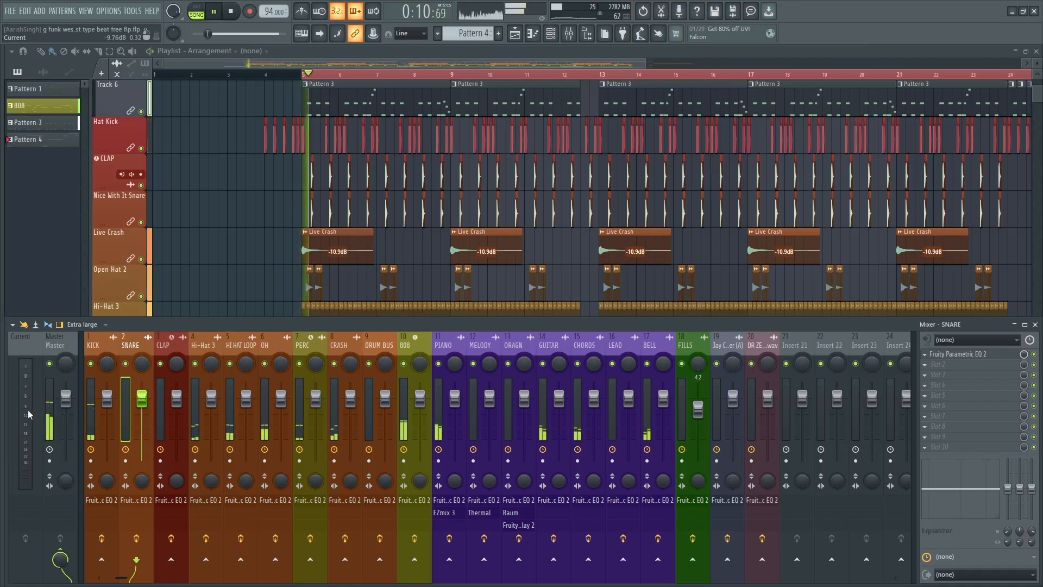
pyautogui.press('space')
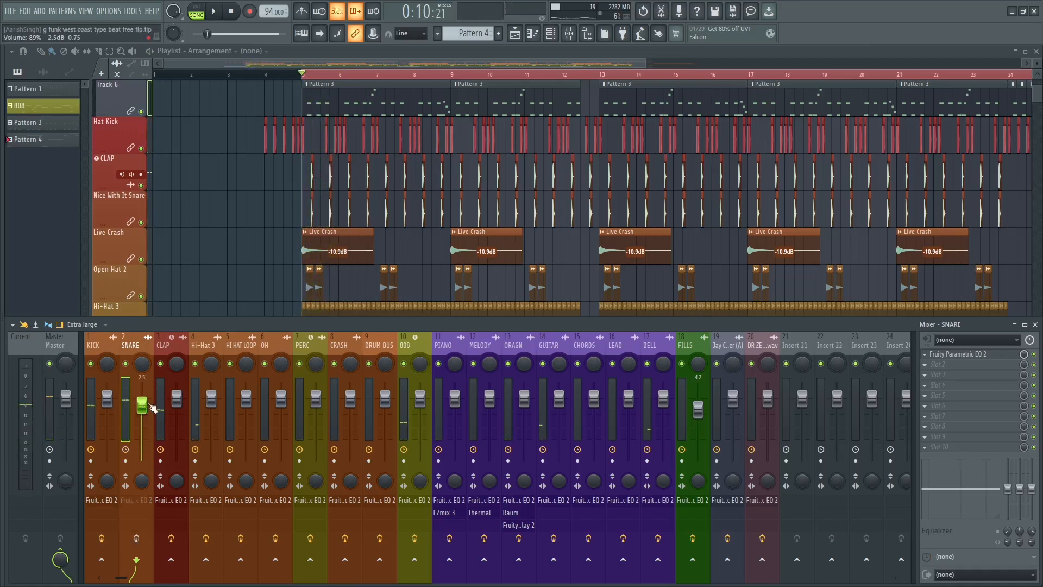
pyautogui.press('space')
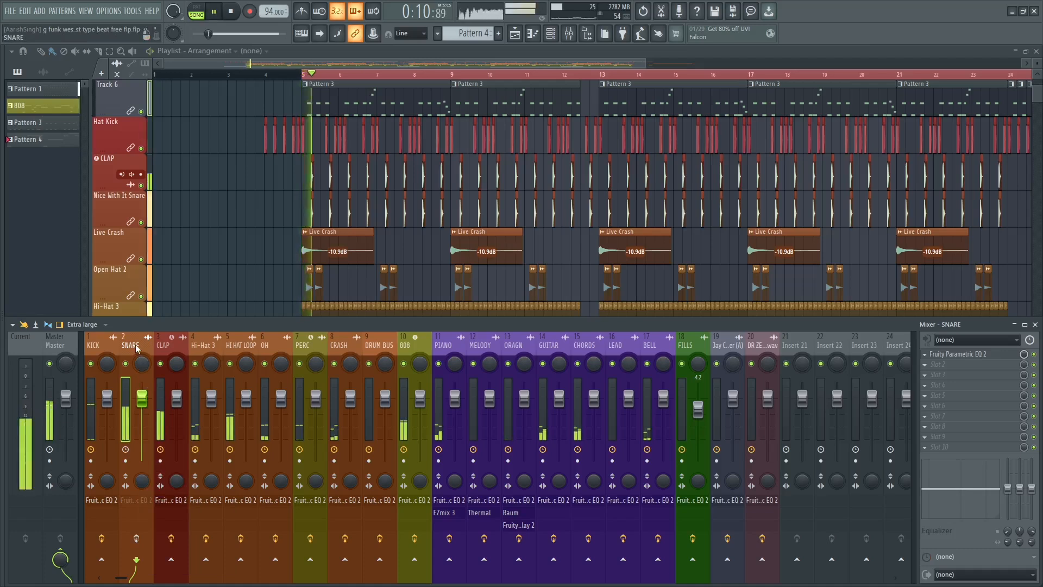
pyautogui.press('space')
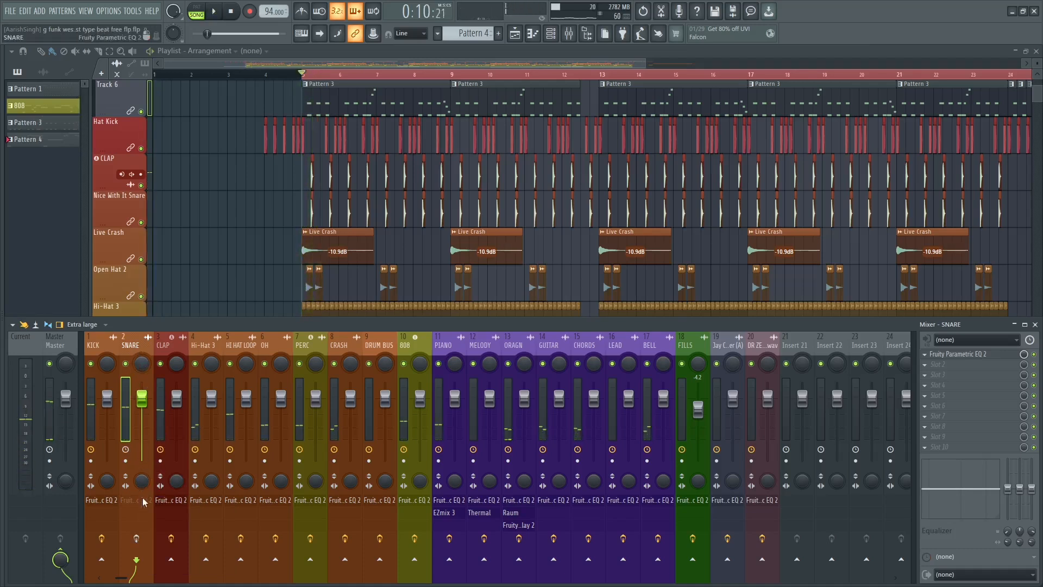
# Lower the SNARE track's volume fader to about -3.4 dB during playback.
pyautogui.press('space')
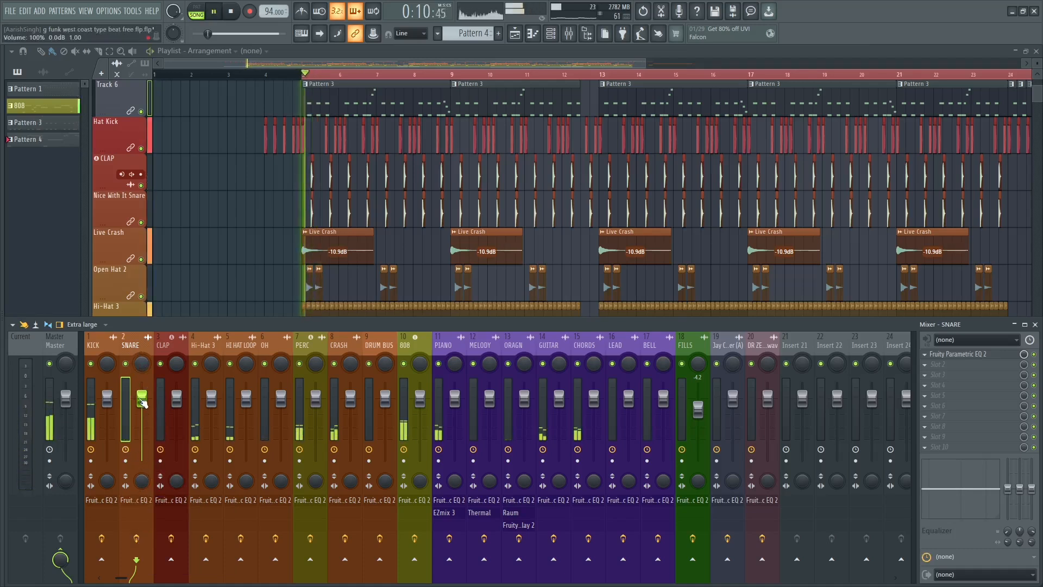
pyautogui.moveTo(141, 397); pyautogui.dragTo(142, 413)
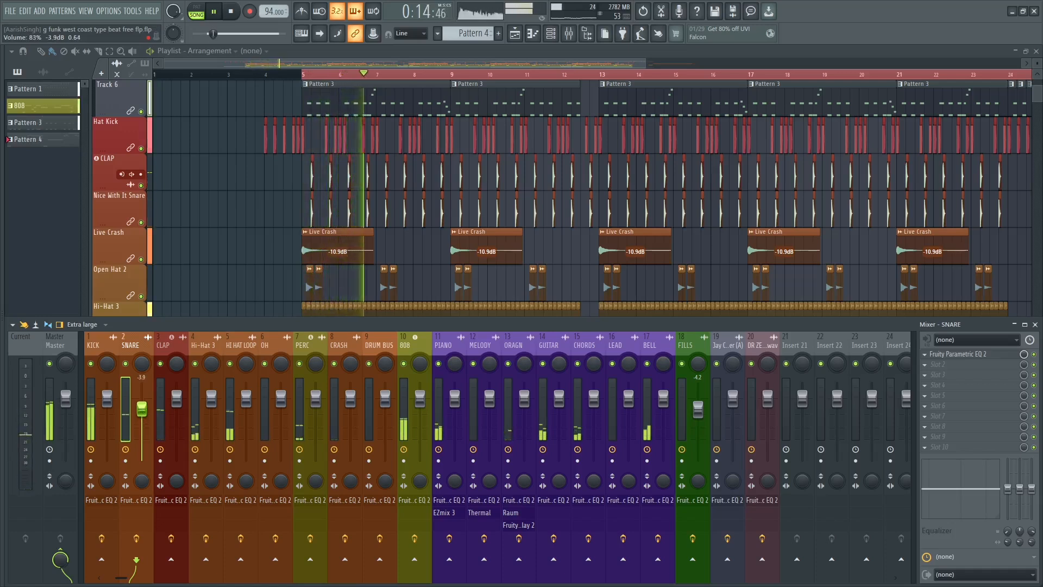
pyautogui.moveTo(142, 413); pyautogui.dragTo(142, 407)
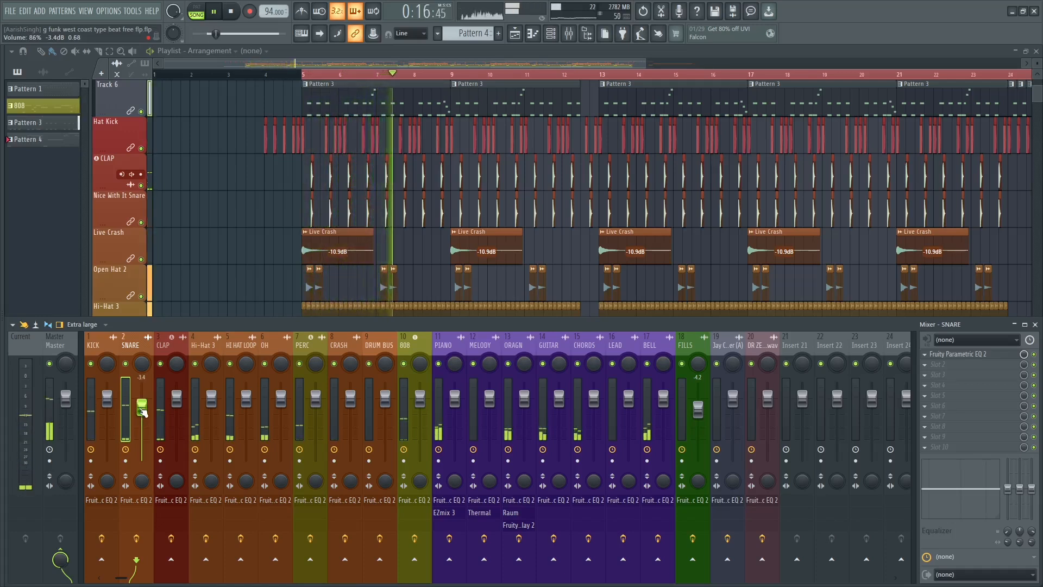
pyautogui.press('space')
# Select the CLAP mixer track and open its Fruity Parametric EQ 2.
pyautogui.click(100, 344)
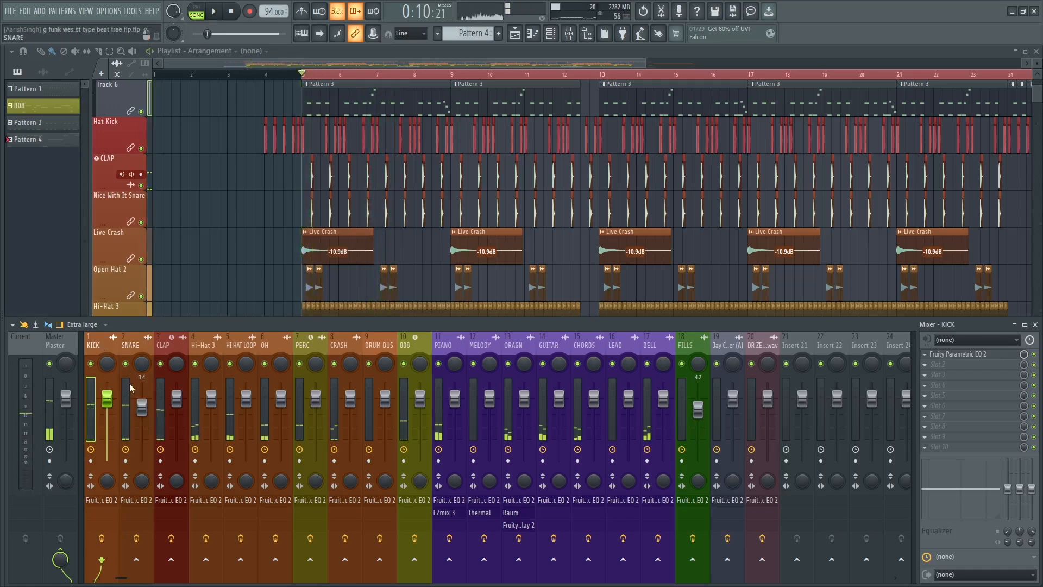
pyautogui.click(163, 347)
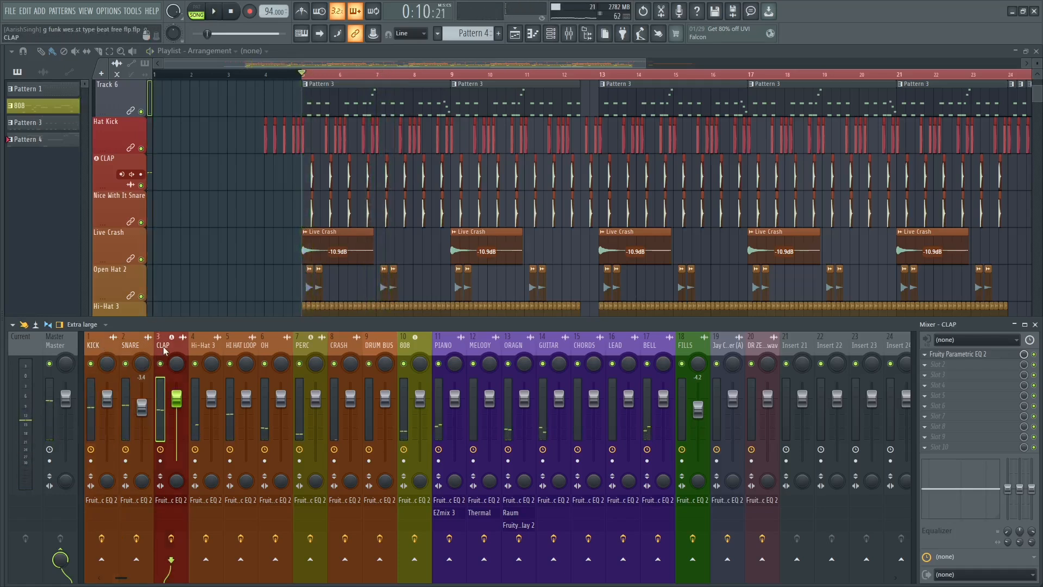
pyautogui.click(128, 340)
pyautogui.click(165, 347)
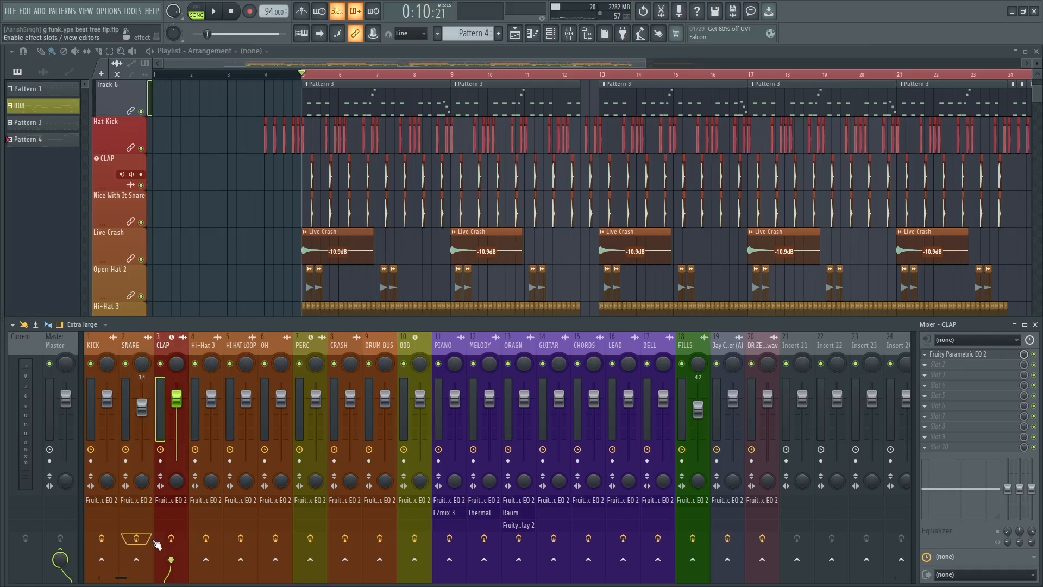
pyautogui.click(174, 500)
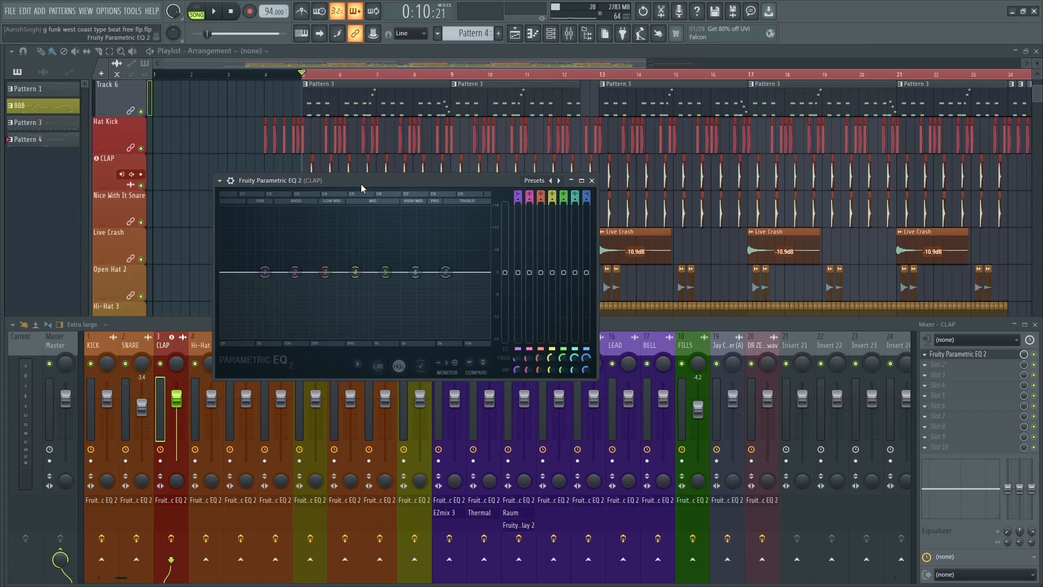
# Change band 1 of the clap EQ to a high-pass filter with a Steep 4 order.
pyautogui.rightClick(264, 271)
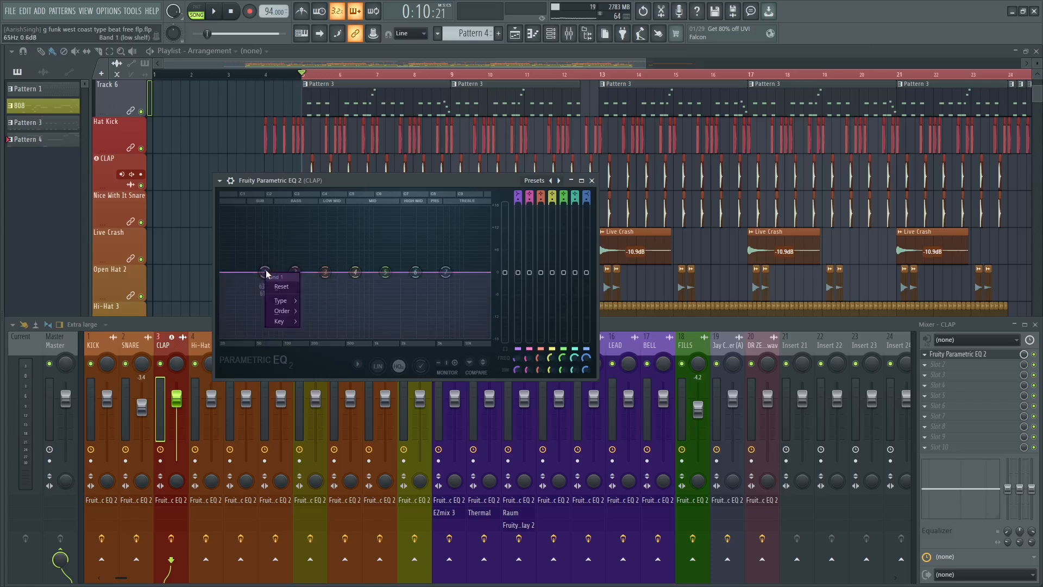
pyautogui.click(322, 332)
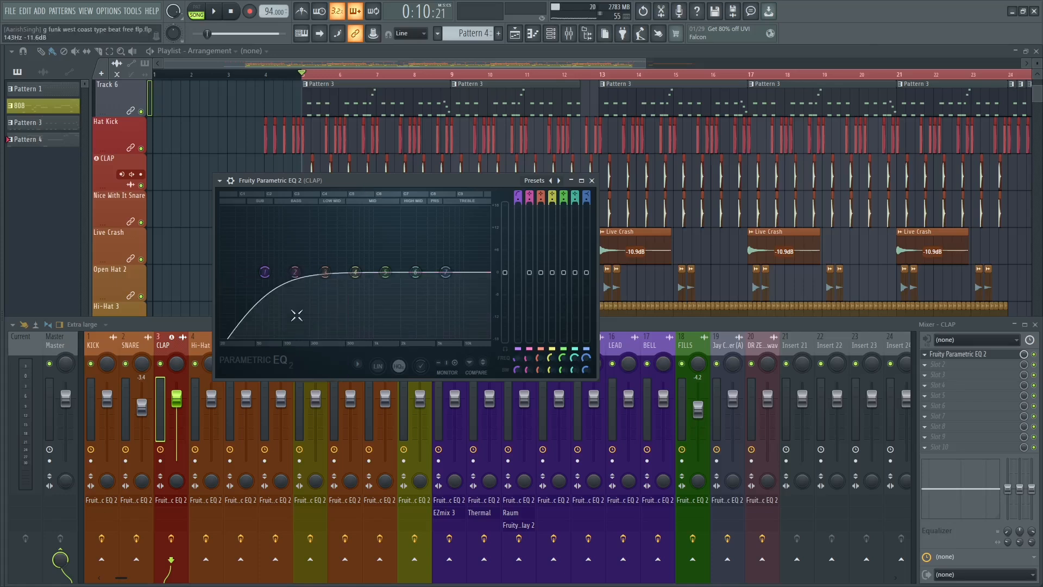
pyautogui.moveTo(283, 311)
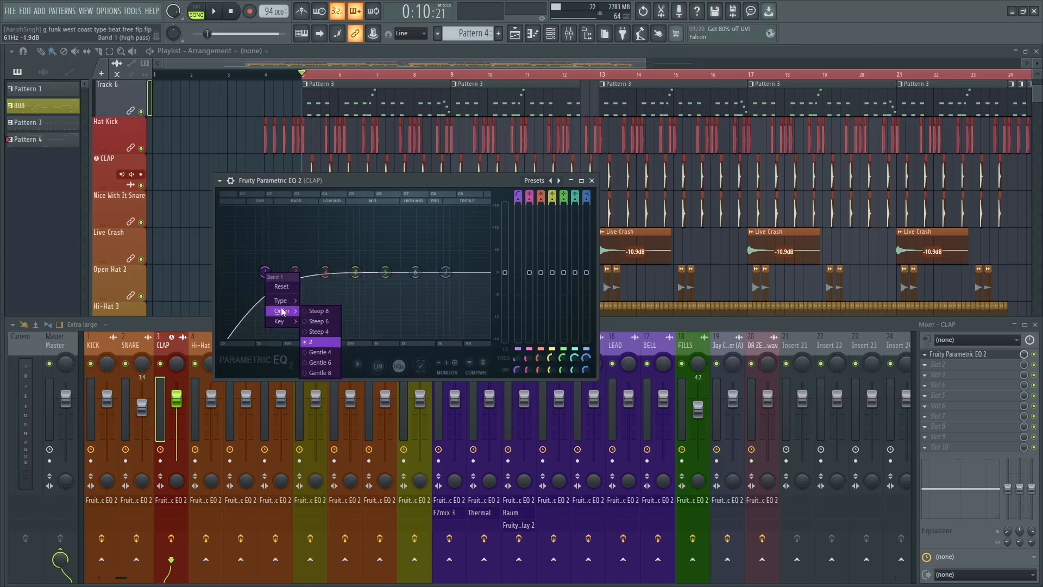
pyautogui.click(310, 331)
# Try the clap's high-pass cutoff at about 210 Hz during playback and move it back to about 65 Hz.
pyautogui.press('space')
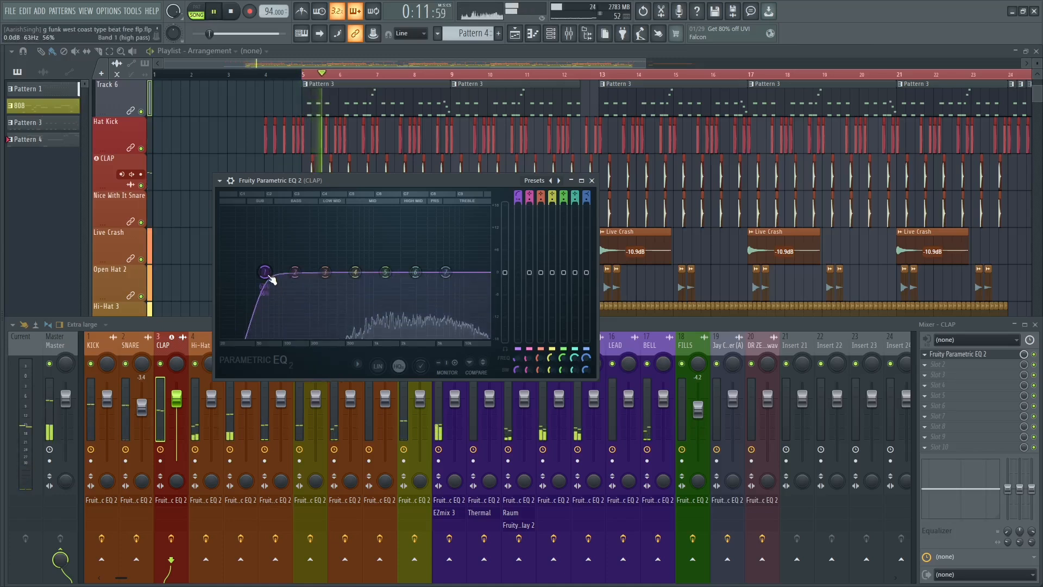
pyautogui.moveTo(271, 279); pyautogui.dragTo(308, 272)
pyautogui.press('space')
pyautogui.press('space')
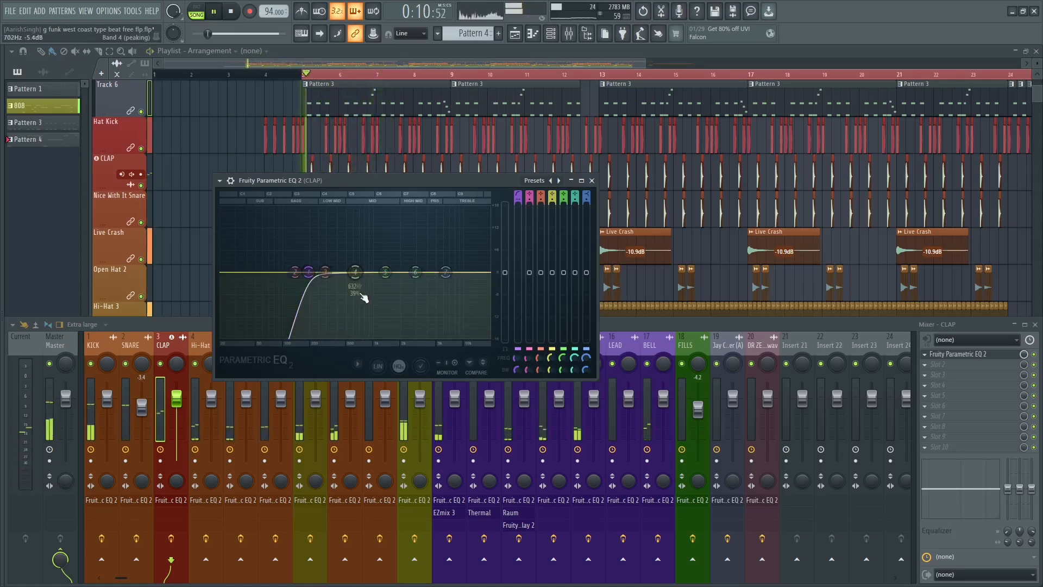
pyautogui.press('space')
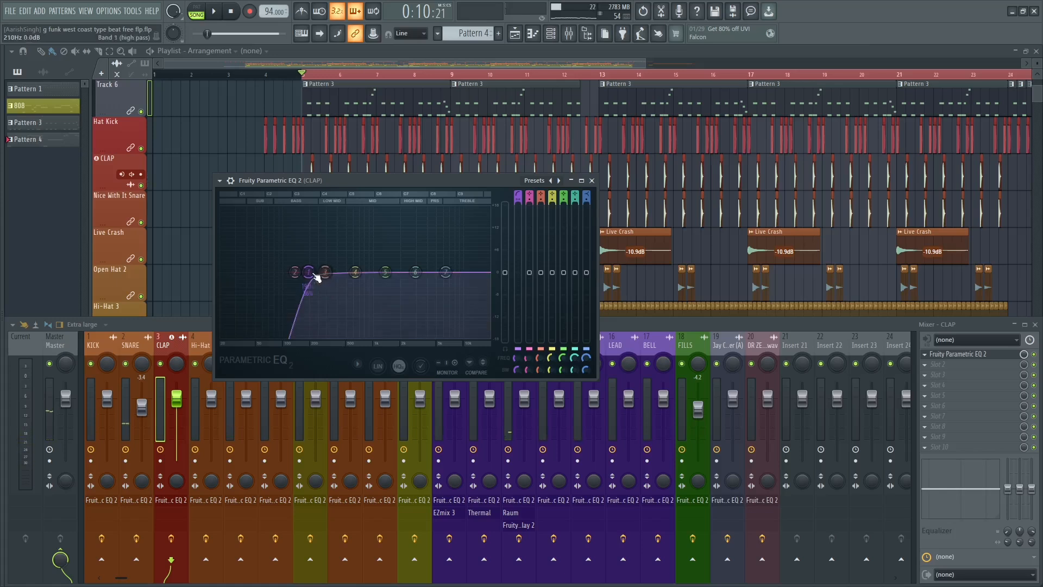
pyautogui.moveTo(308, 271); pyautogui.dragTo(264, 271)
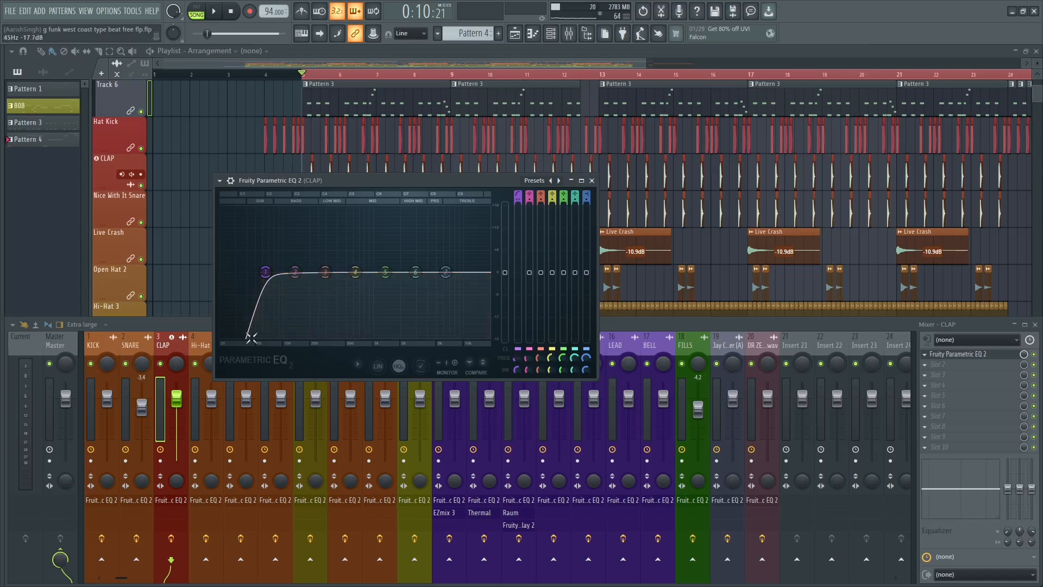
# Solo the CLAP track and sweep its high-pass cutoff up to about 517 Hz during playback.
pyautogui.click(162, 365)
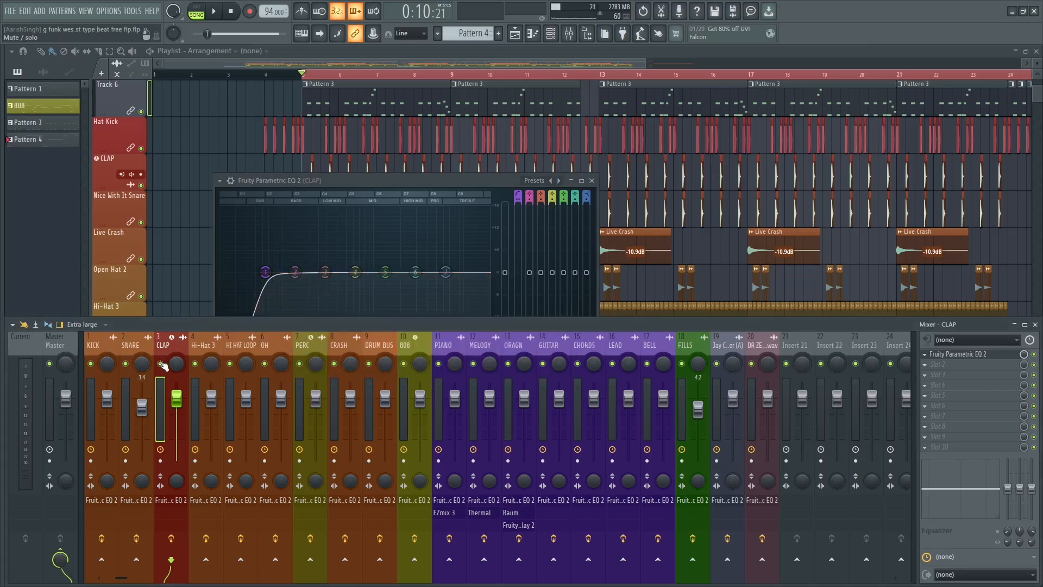
pyautogui.rightClick(163, 365)
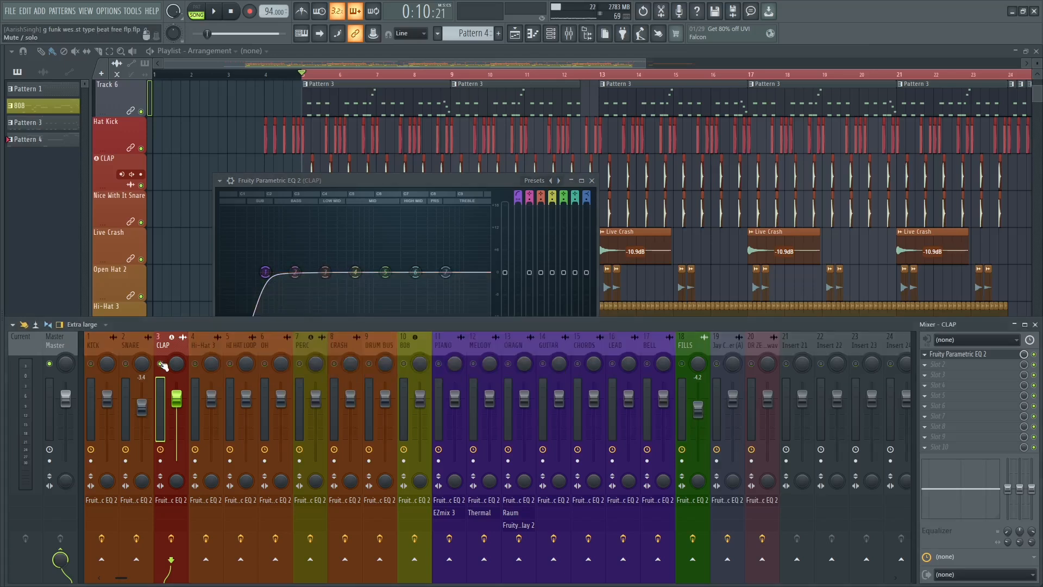
pyautogui.click(395, 182)
pyautogui.press('space')
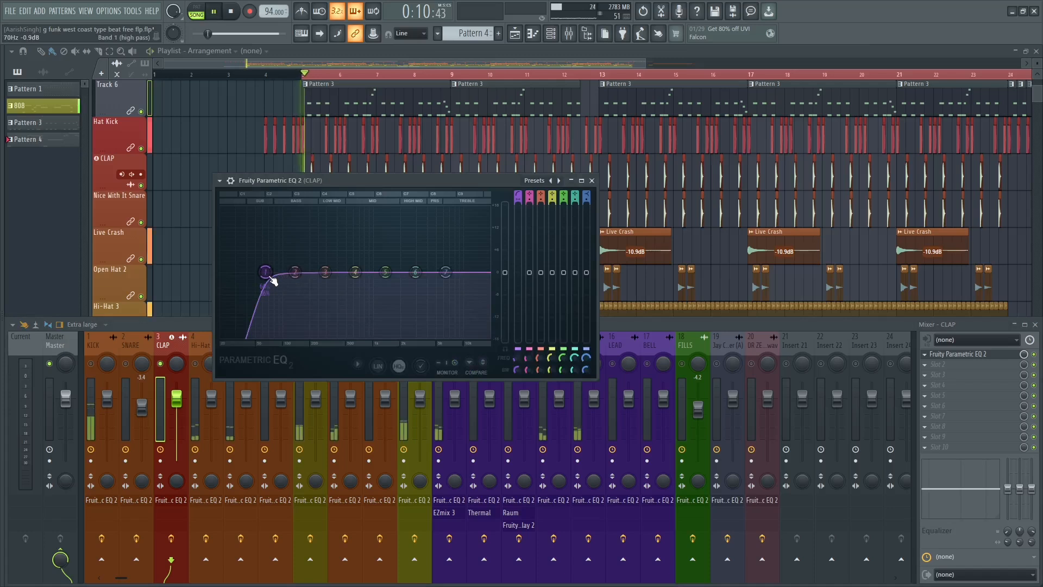
pyautogui.moveTo(271, 276); pyautogui.dragTo(342, 271)
pyautogui.press('space')
pyautogui.press('space')
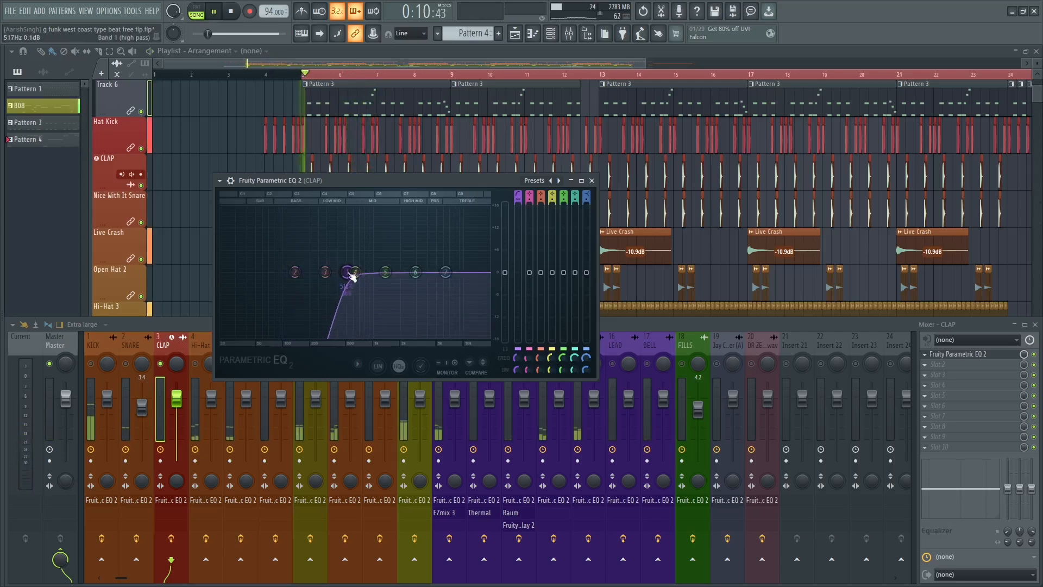
pyautogui.press('space')
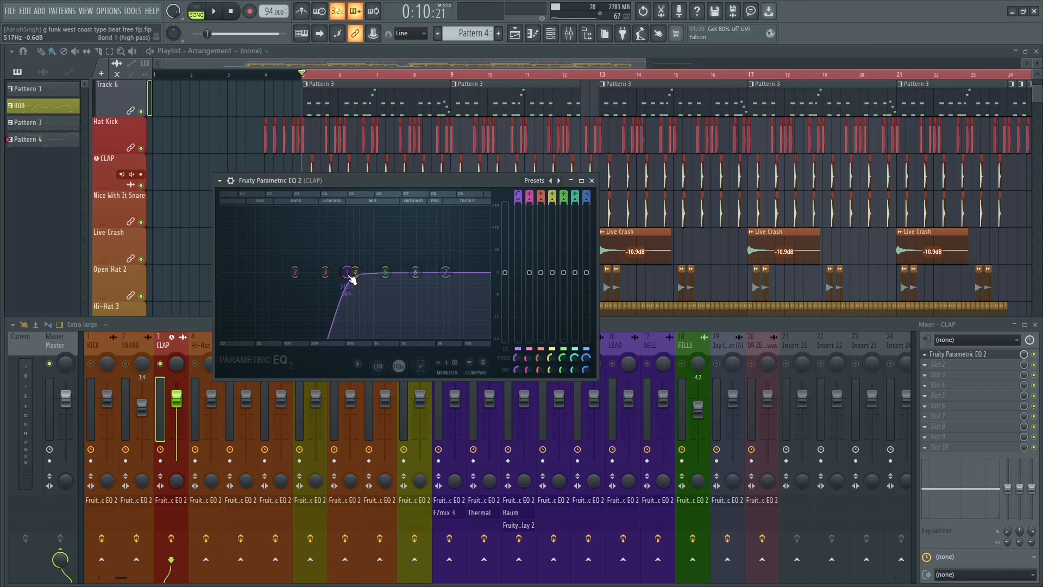
# Lower the clap's high-pass cutoff to about 245 Hz and listen to the result in playback.
pyautogui.moveTo(347, 271); pyautogui.dragTo(318, 273)
pyautogui.press('space')
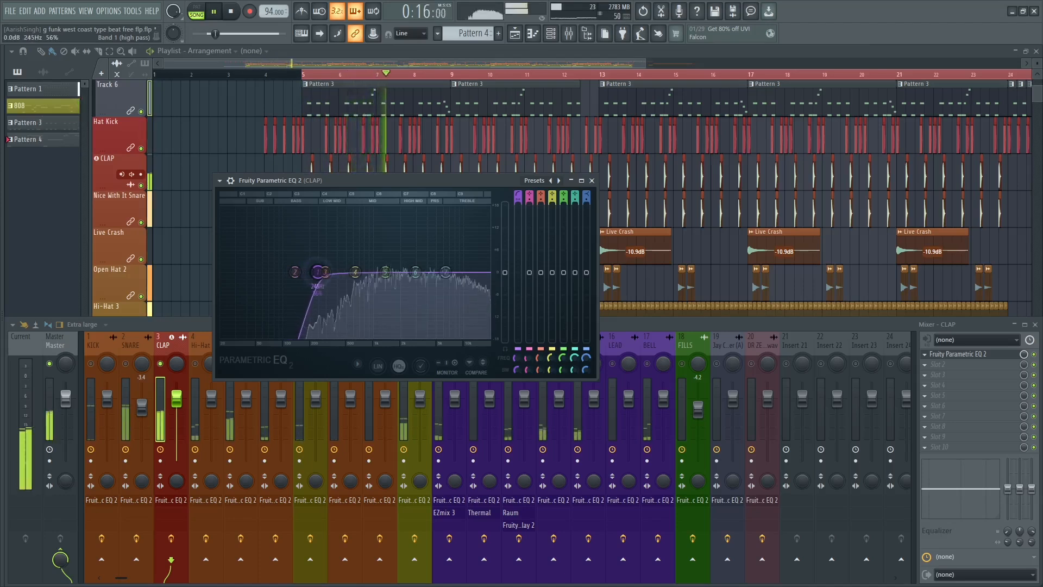
pyautogui.press('space')
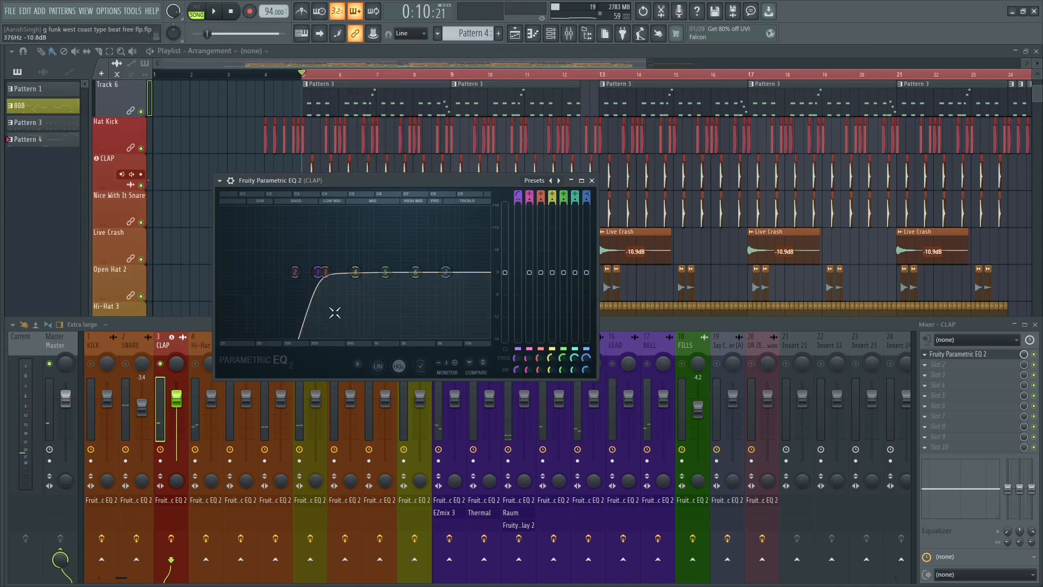
pyautogui.press('space')
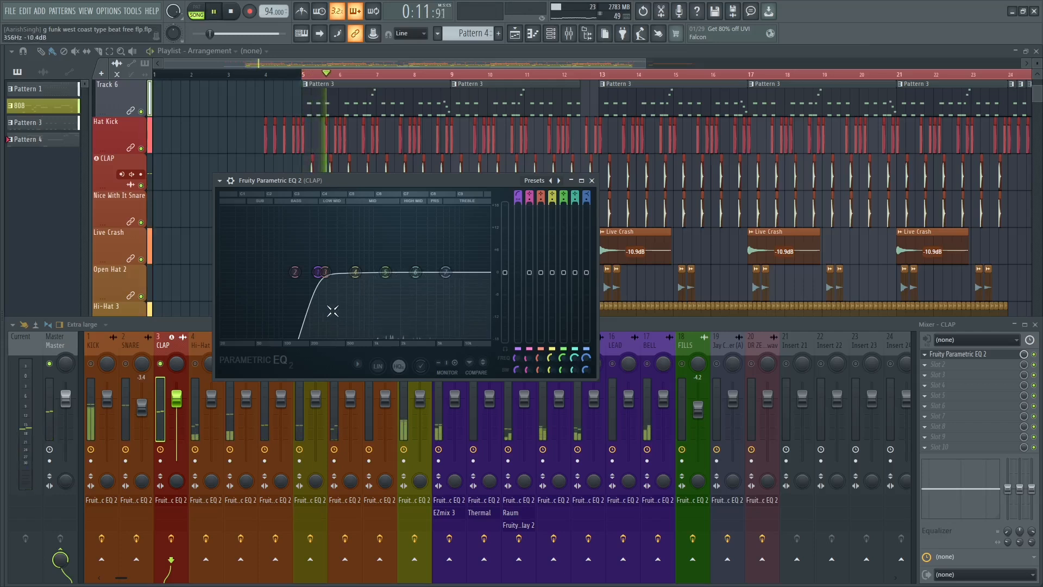
pyautogui.press('space')
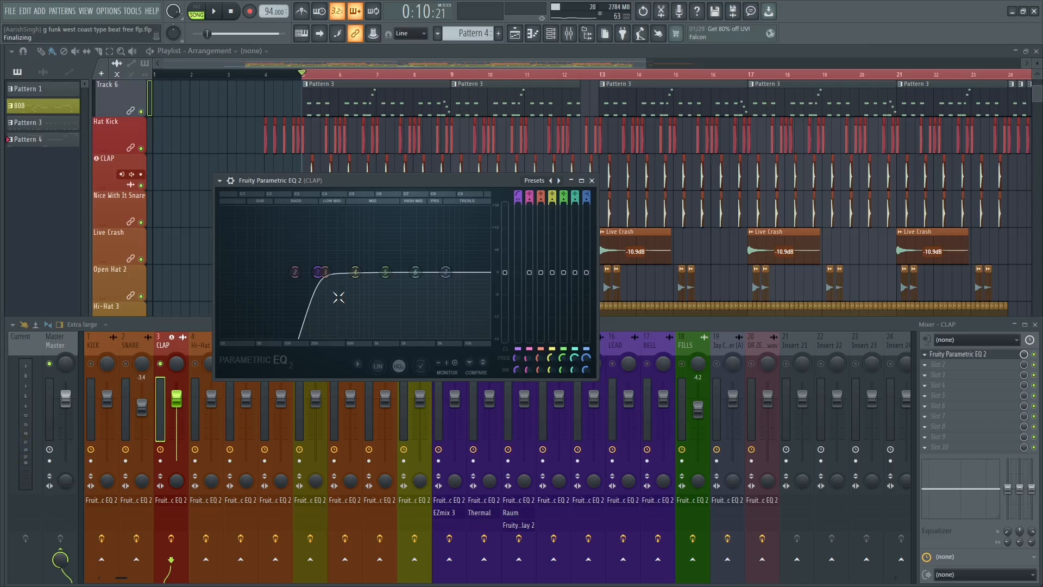
# Try boosting band 3 of the clap EQ by about 9.7 dB at 310 Hz and reset the band.
pyautogui.moveTo(324, 271); pyautogui.dragTo(327, 235)
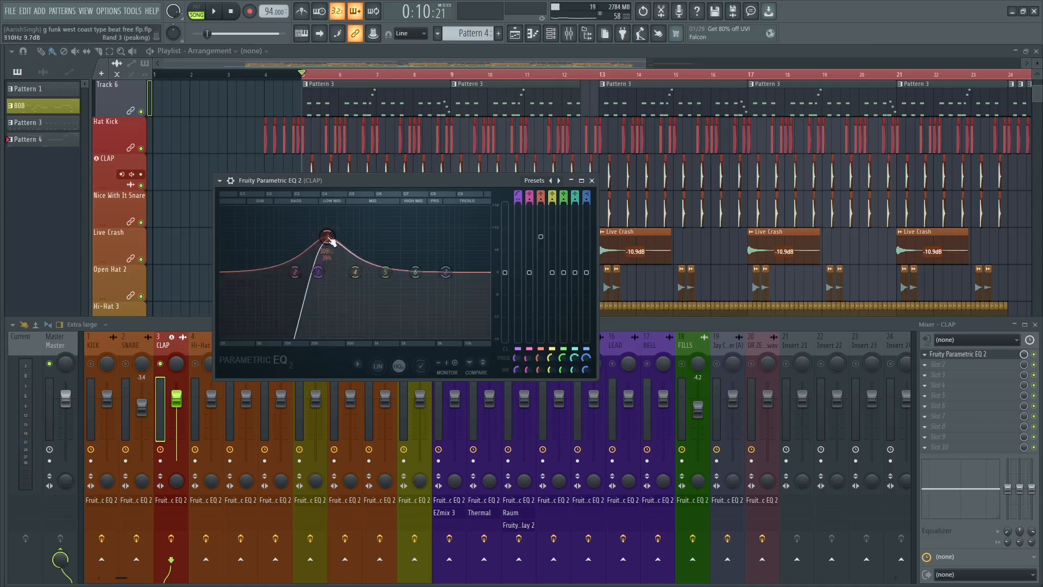
pyautogui.rightClick(327, 236)
pyautogui.click(341, 247)
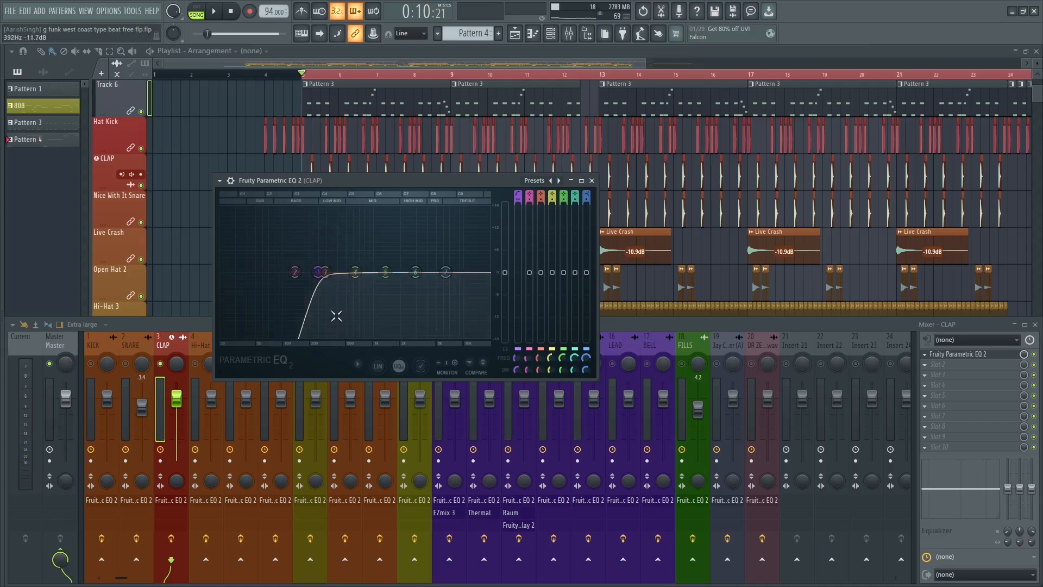
# Boost band 3 of the clap EQ by about 8.7 dB at 305 Hz and audition it in playback.
pyautogui.press('space')
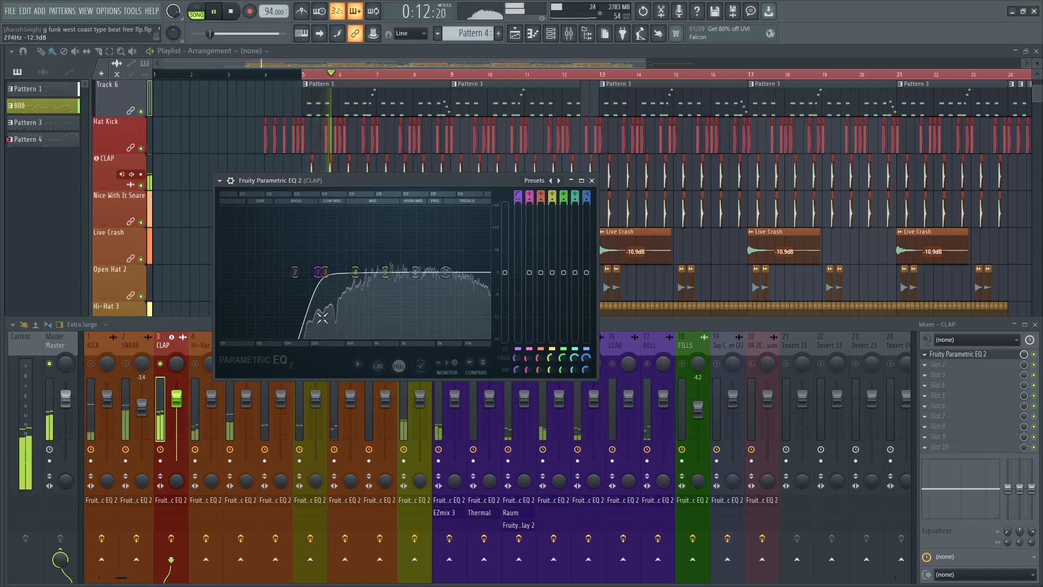
pyautogui.press('space')
pyautogui.moveTo(325, 272); pyautogui.dragTo(327, 240)
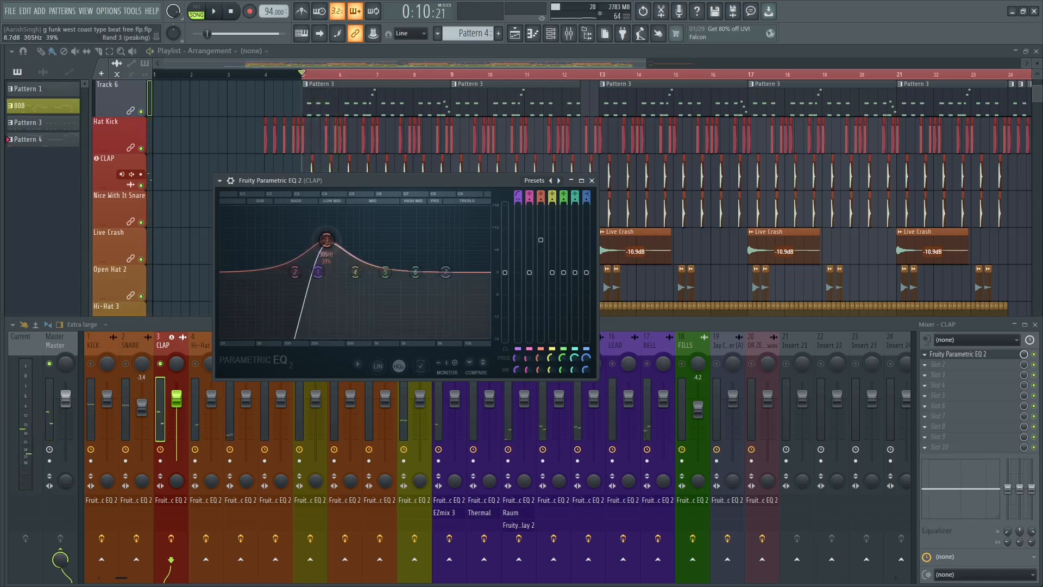
pyautogui.press('space')
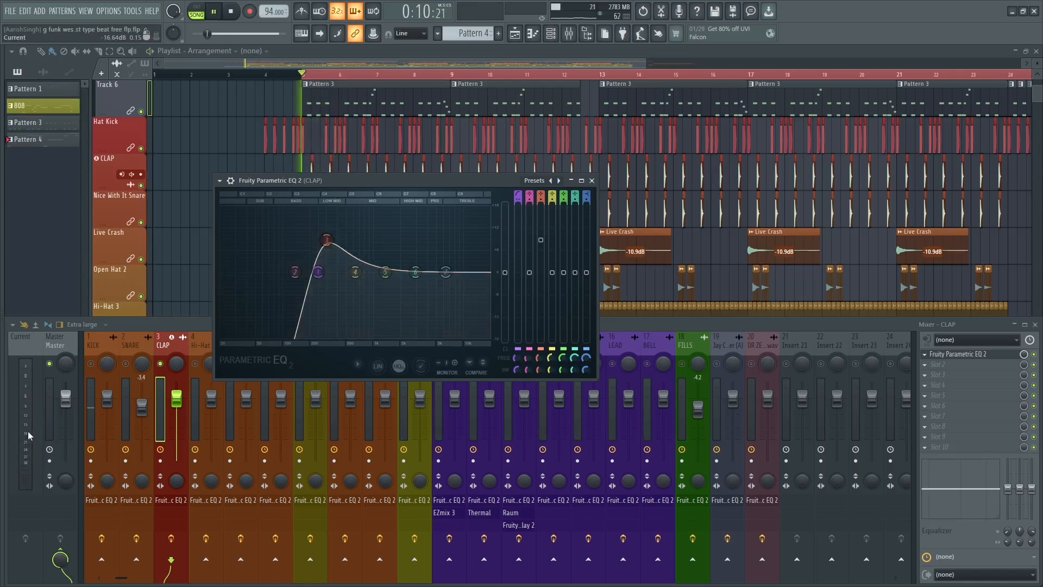
# Reset band 3 of the clap EQ, audition a strong boost and settle on about 6.5 dB at 277 Hz.
pyautogui.rightClick(327, 241)
pyautogui.click(331, 250)
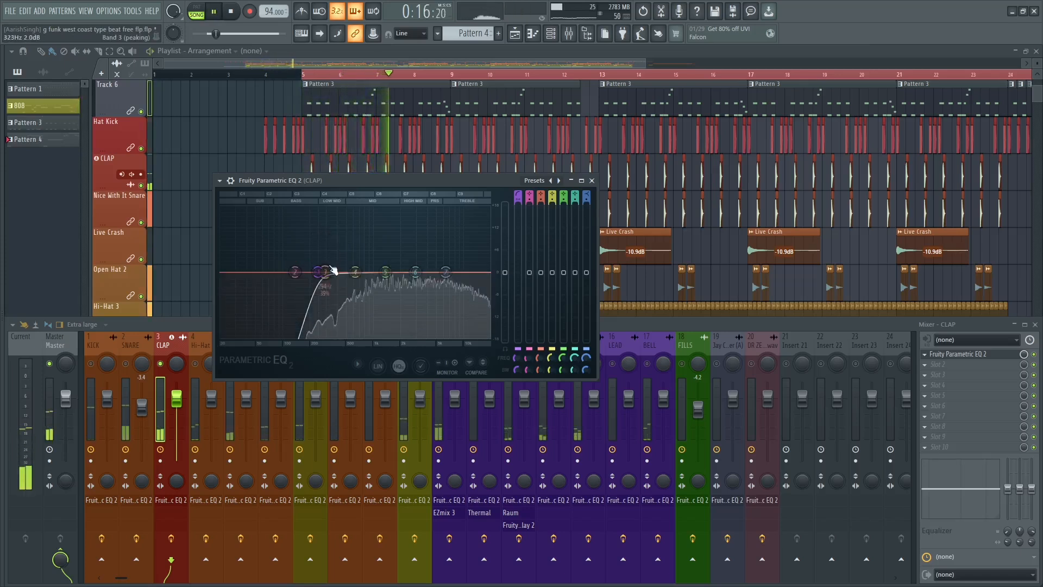
pyautogui.press('space')
pyautogui.moveTo(333, 270); pyautogui.dragTo(323, 225)
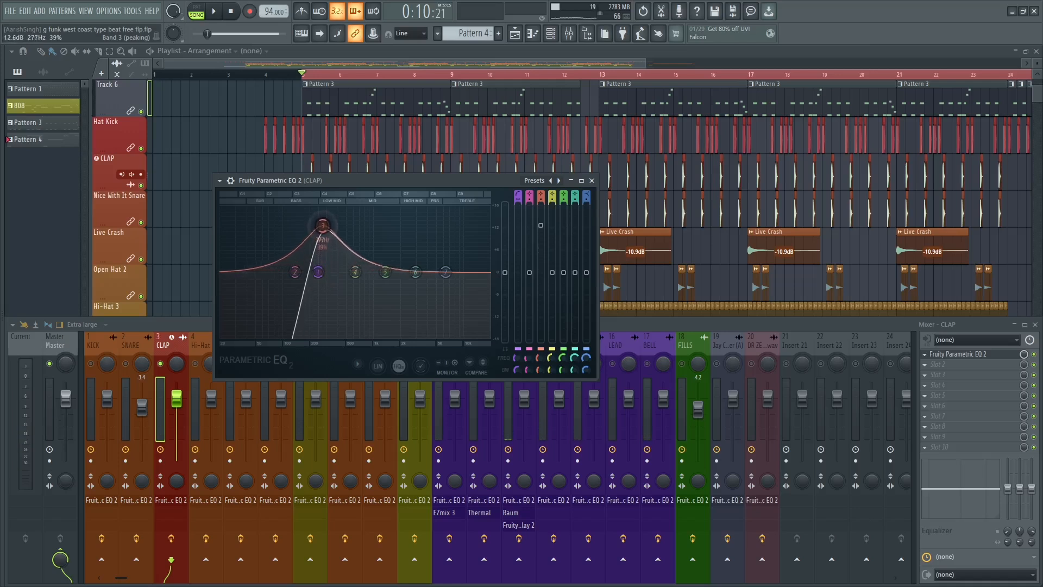
pyautogui.press('space')
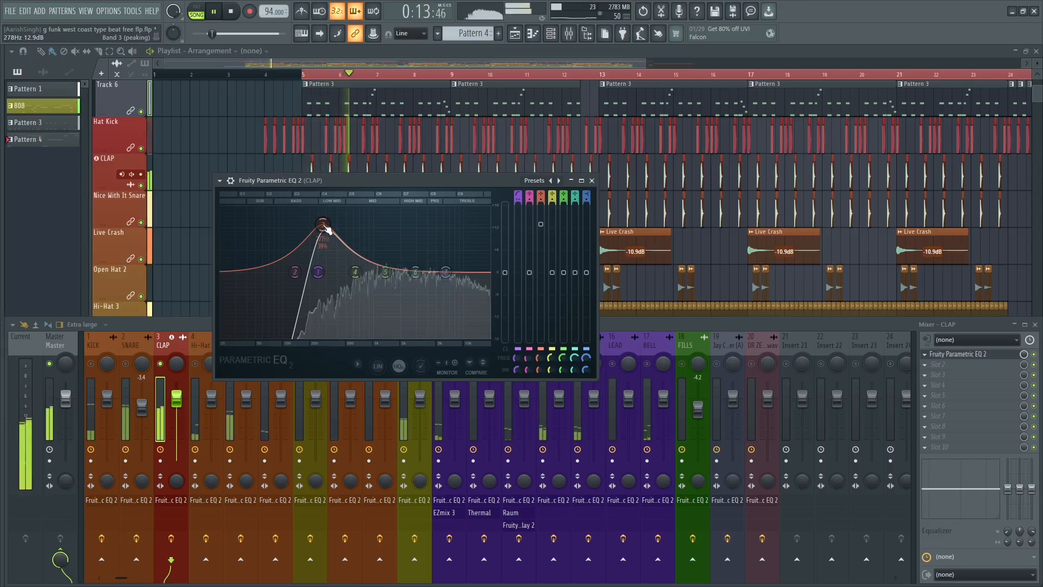
pyautogui.press('space')
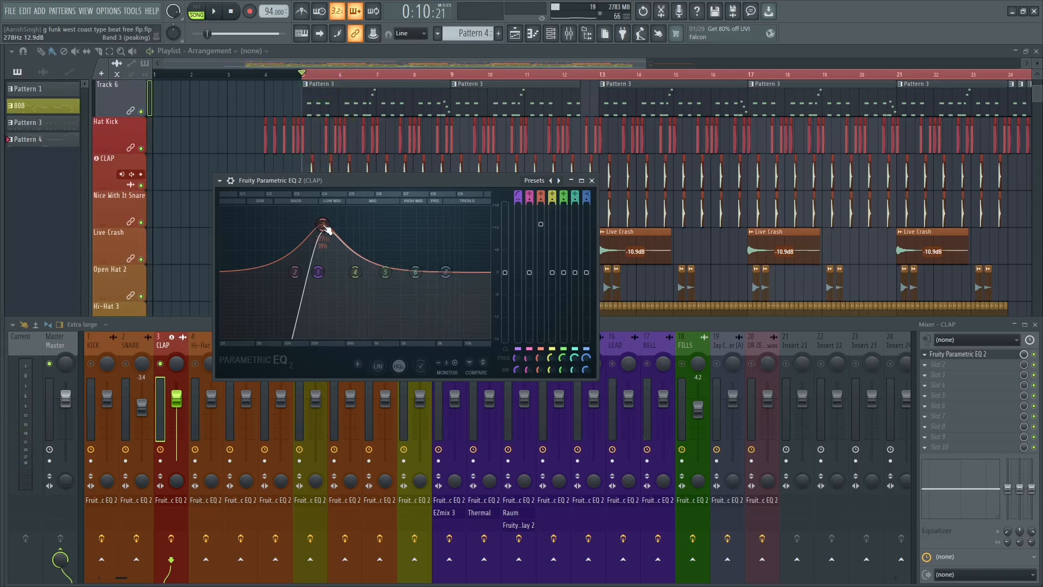
pyautogui.moveTo(545, 226); pyautogui.dragTo(545, 249)
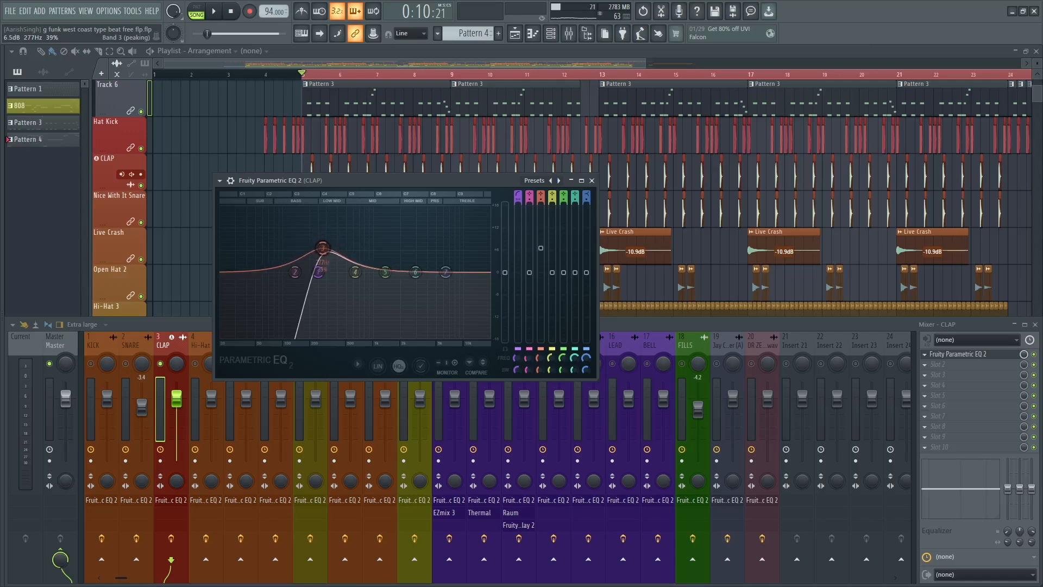
# Cut band 4 of the clap EQ about 1.6 dB at 599 Hz with 19% bandwidth and nudge the high-pass cutoff slightly lower.
pyautogui.press('space')
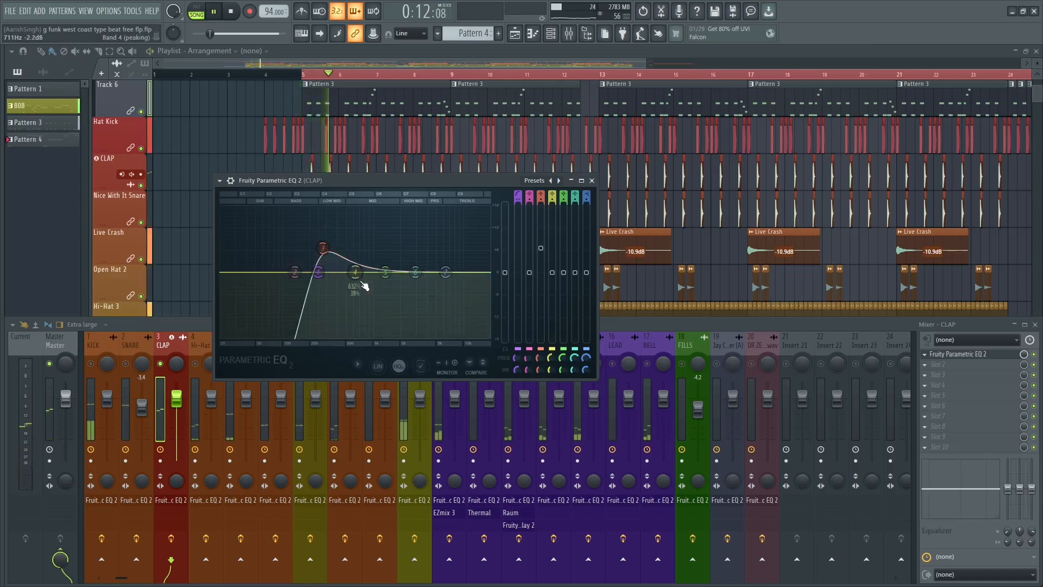
pyautogui.moveTo(356, 272); pyautogui.dragTo(356, 283)
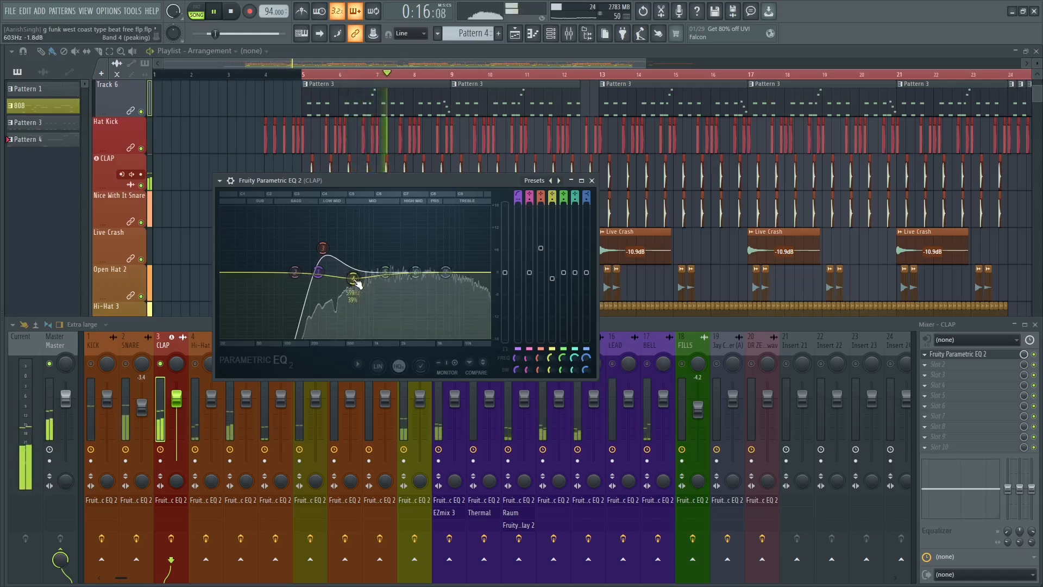
pyautogui.press('space')
pyautogui.press('space')
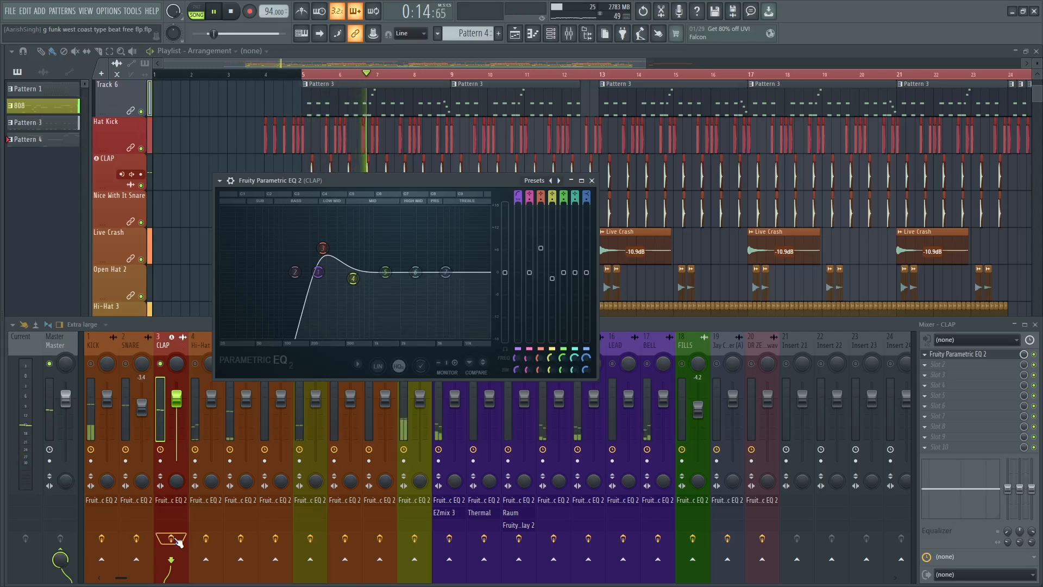
pyautogui.press('space')
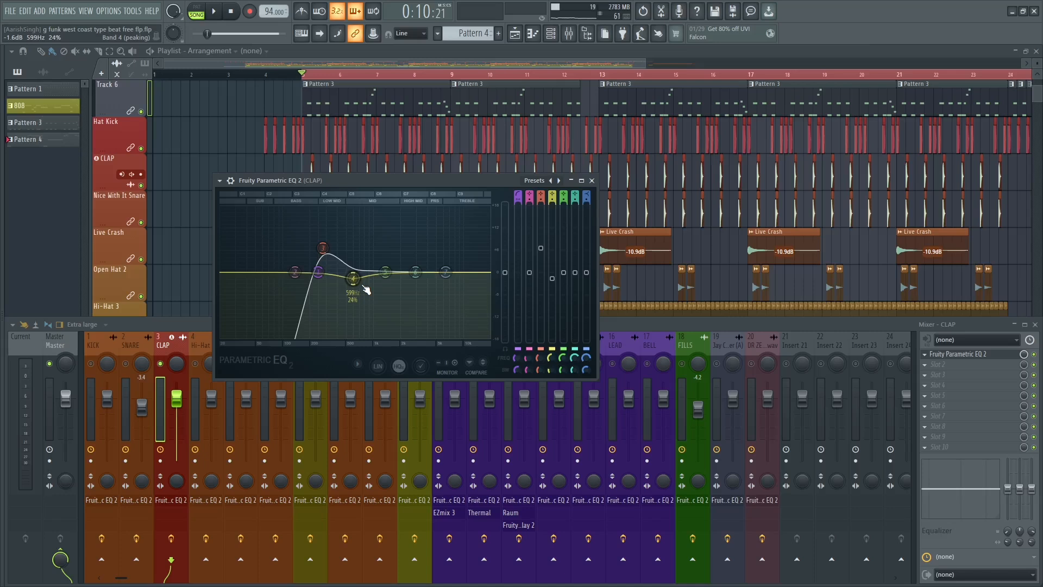
pyautogui.moveTo(318, 273)
pyautogui.mouseDown()
pyautogui.moveTo(329, 273)
pyautogui.moveTo(316, 273)
pyautogui.mouseUp()
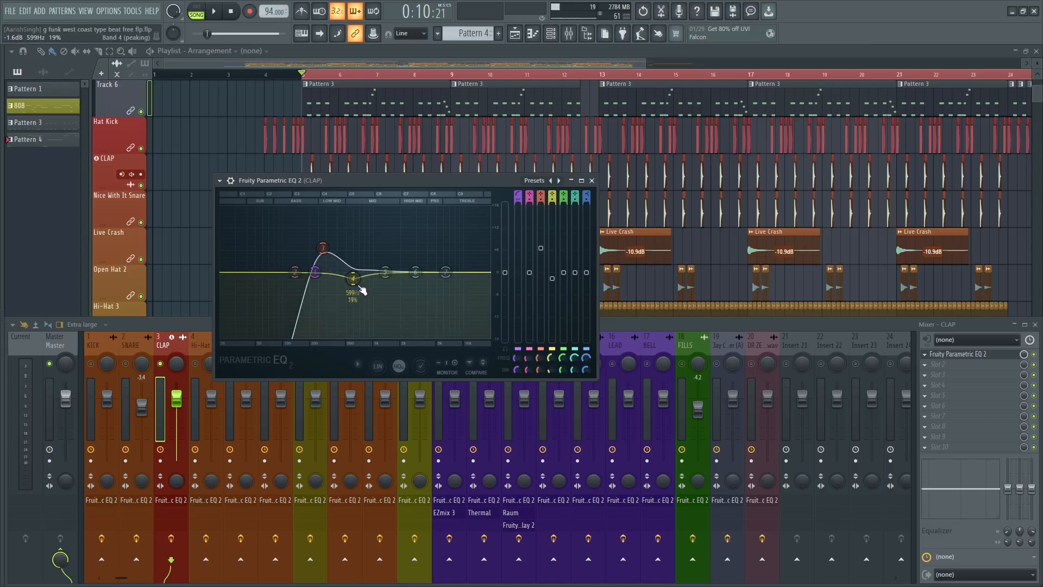
# Slightly boost bands 5 and 6 of the clap EQ and lower the band 7 high shelf during playback.
pyautogui.press('space')
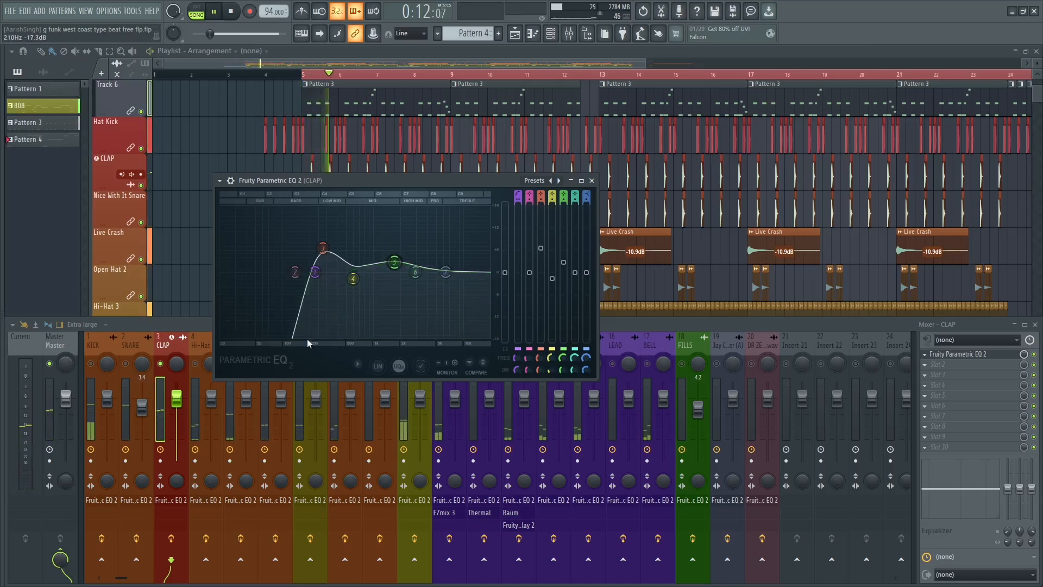
pyautogui.moveTo(416, 272); pyautogui.dragTo(454, 290)
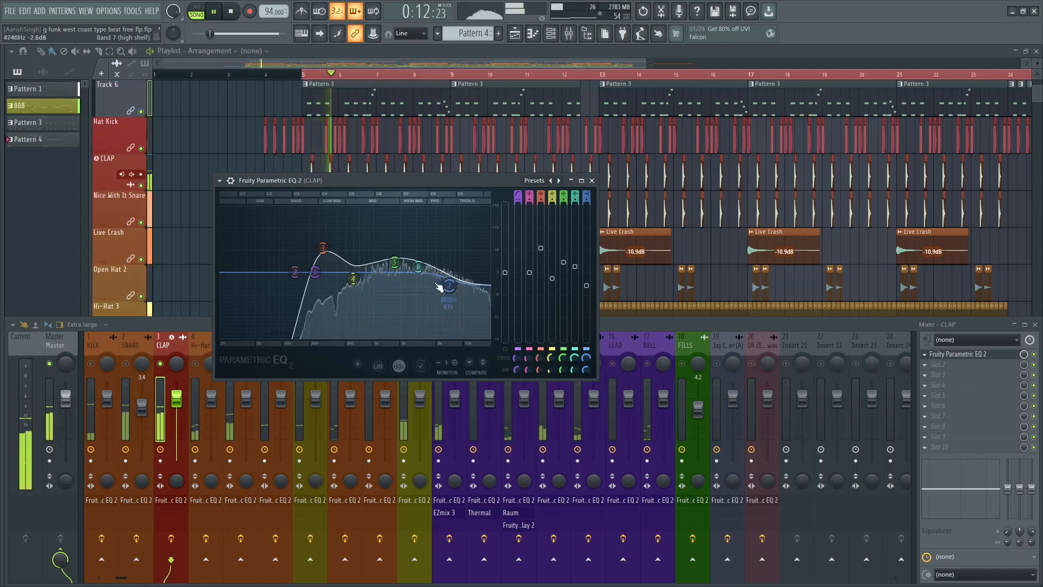
pyautogui.press('space')
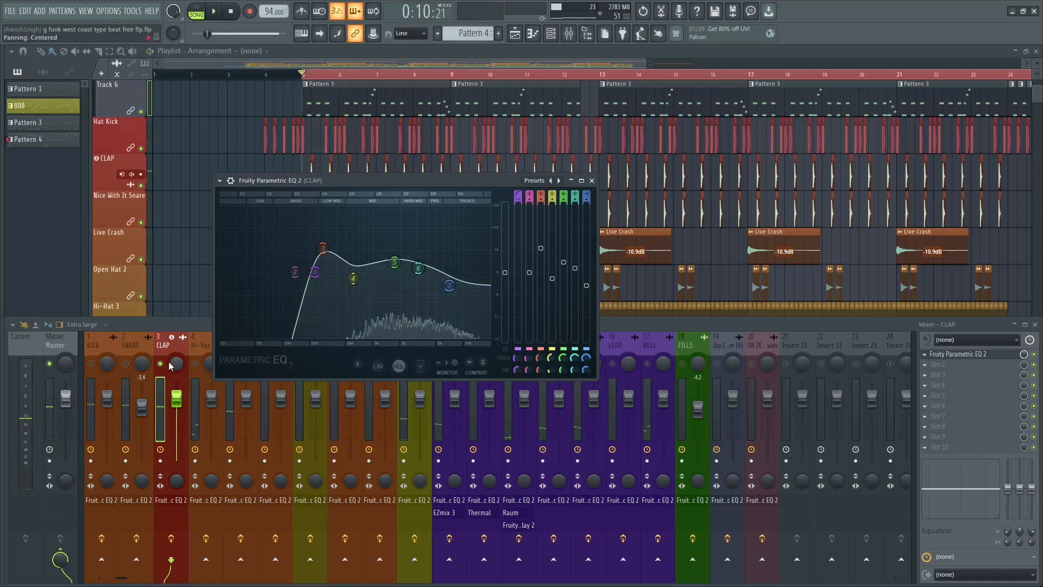
# Unsolo the CLAP track and play the full mix with the clap EQ in view.
pyautogui.click(170, 364)
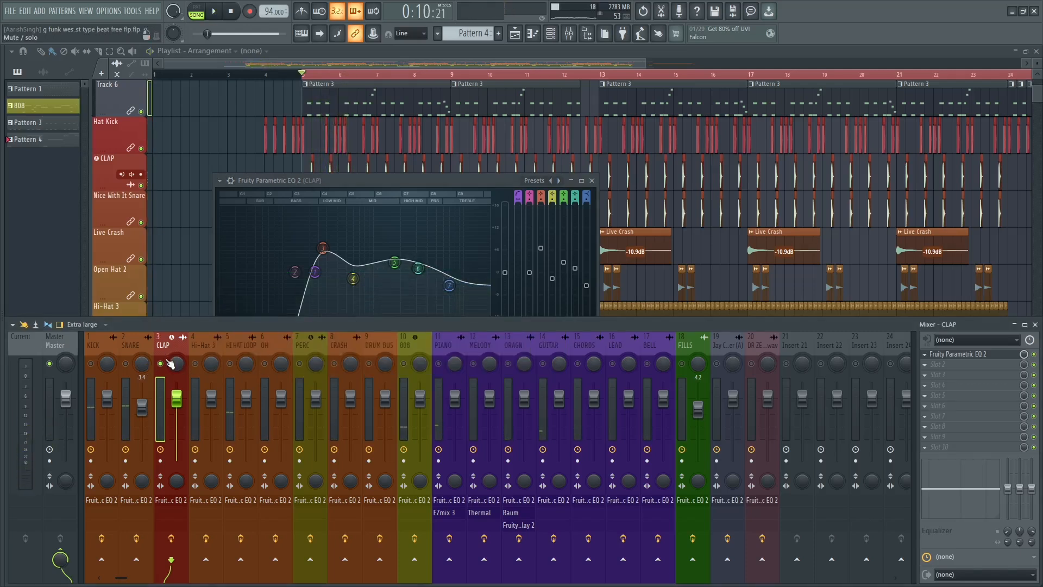
pyautogui.rightClick(170, 364)
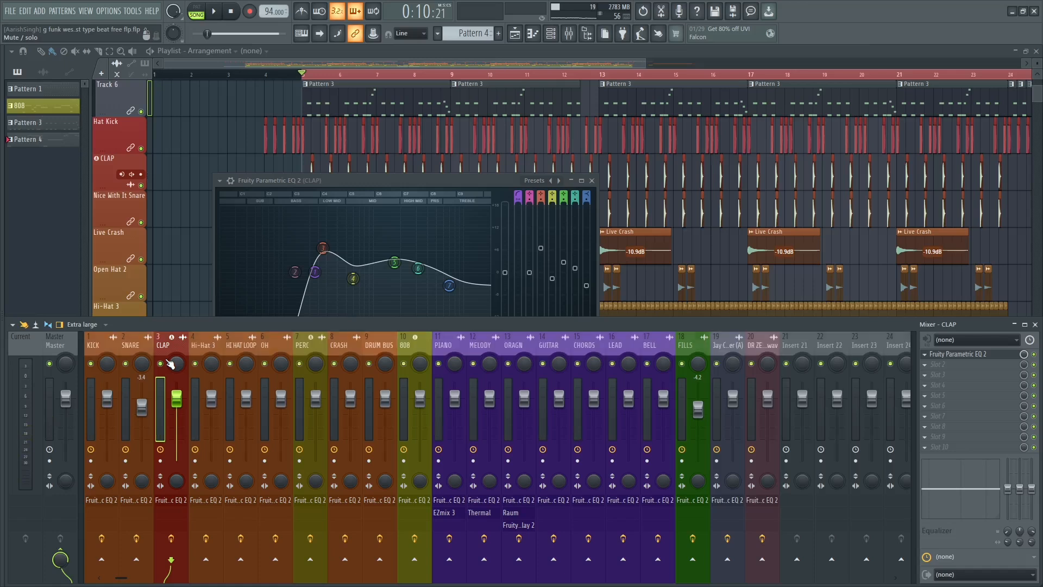
pyautogui.click(369, 182)
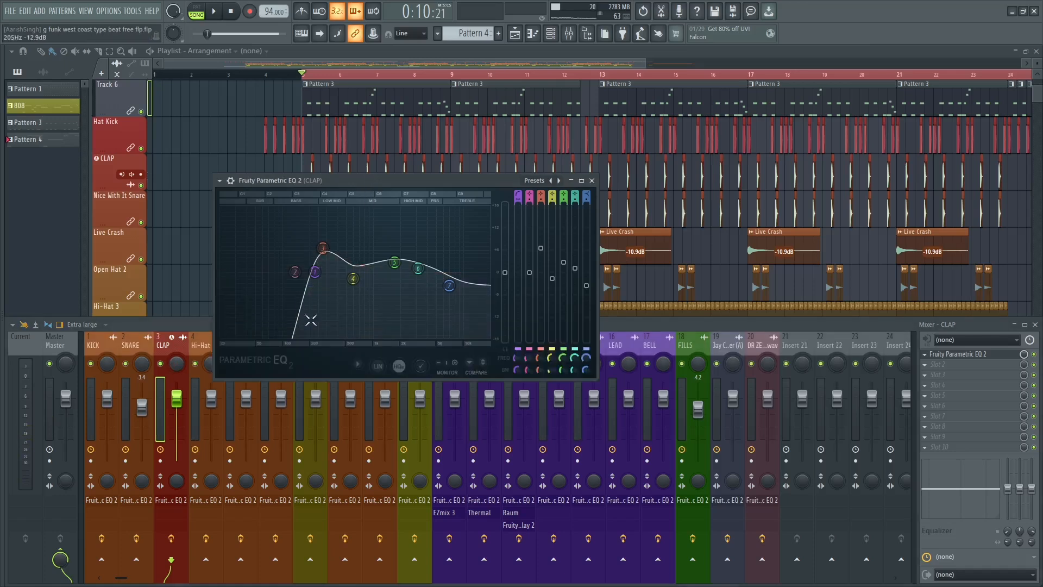
pyautogui.press('space')
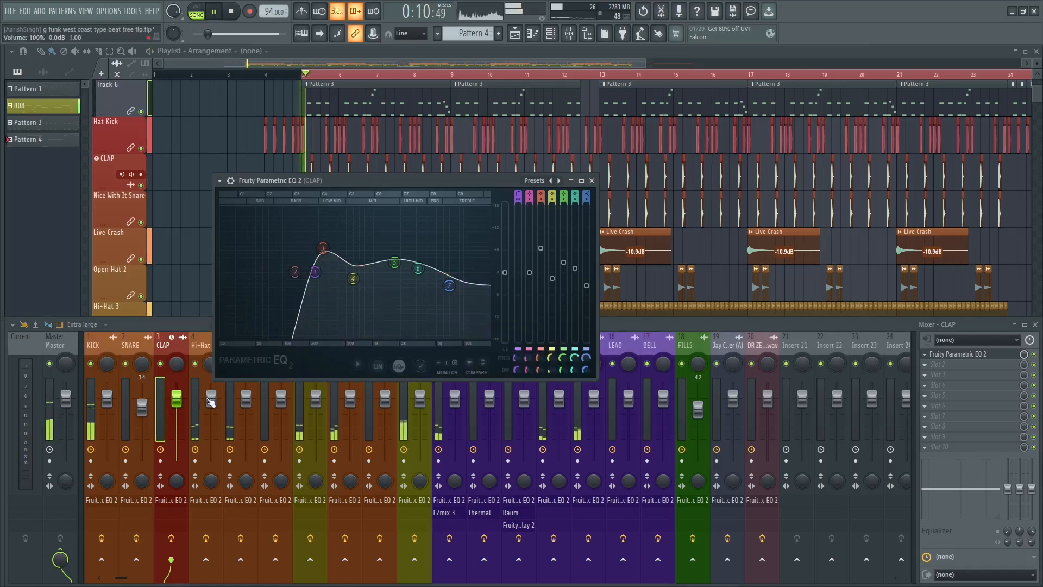
# Lower the CLAP track's volume to about -2.1 dB while listening to the full mix.
pyautogui.click(177, 402)
pyautogui.press('space')
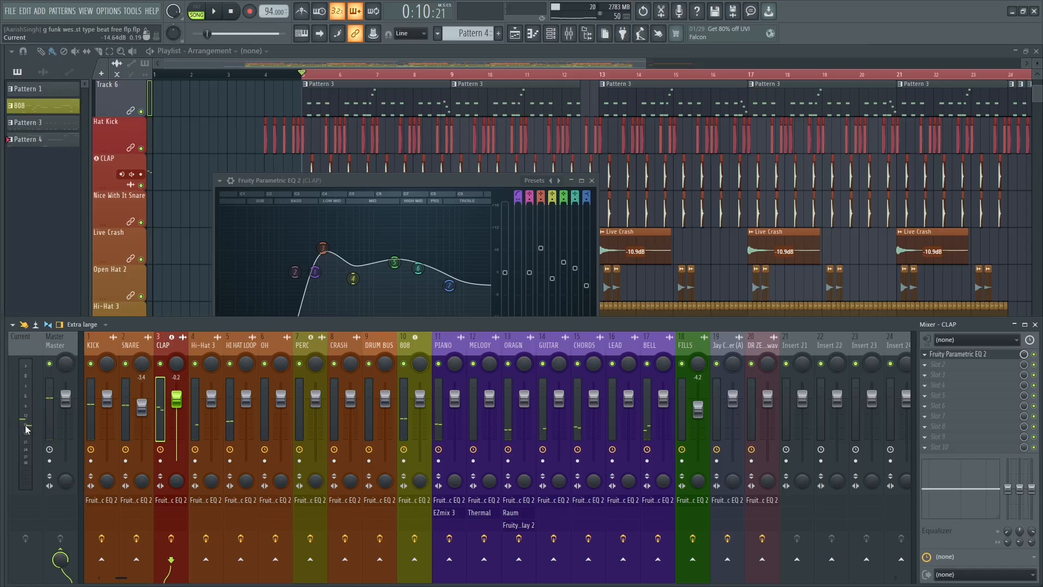
pyautogui.press('space')
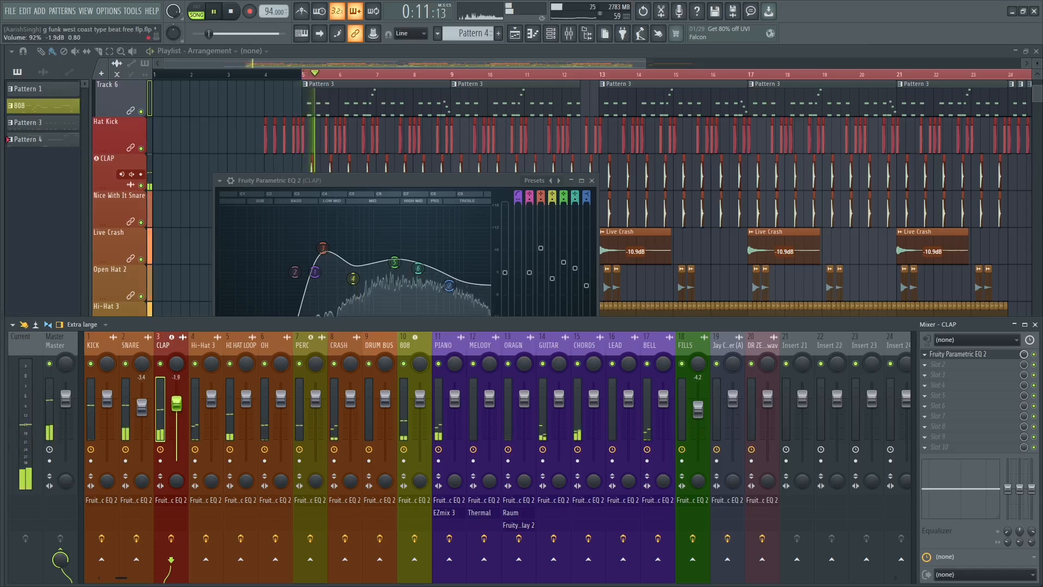
pyautogui.moveTo(180, 402); pyautogui.dragTo(181, 405)
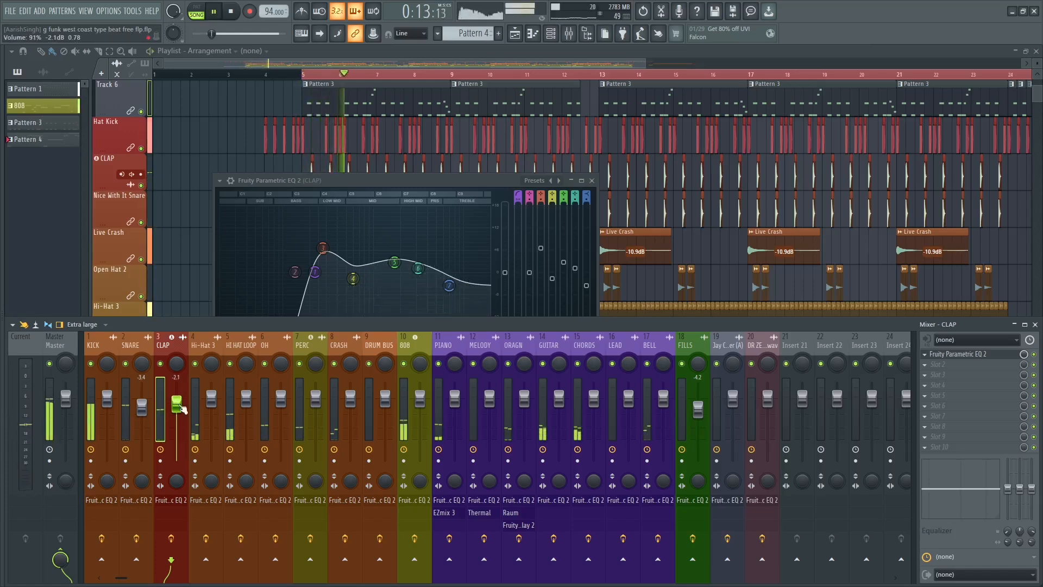
pyautogui.press('space')
# Close the clap EQ, open the Hi-Hat 3 track's Fruity Parametric EQ 2 and listen to its spectrum in playback.
pyautogui.click(209, 352)
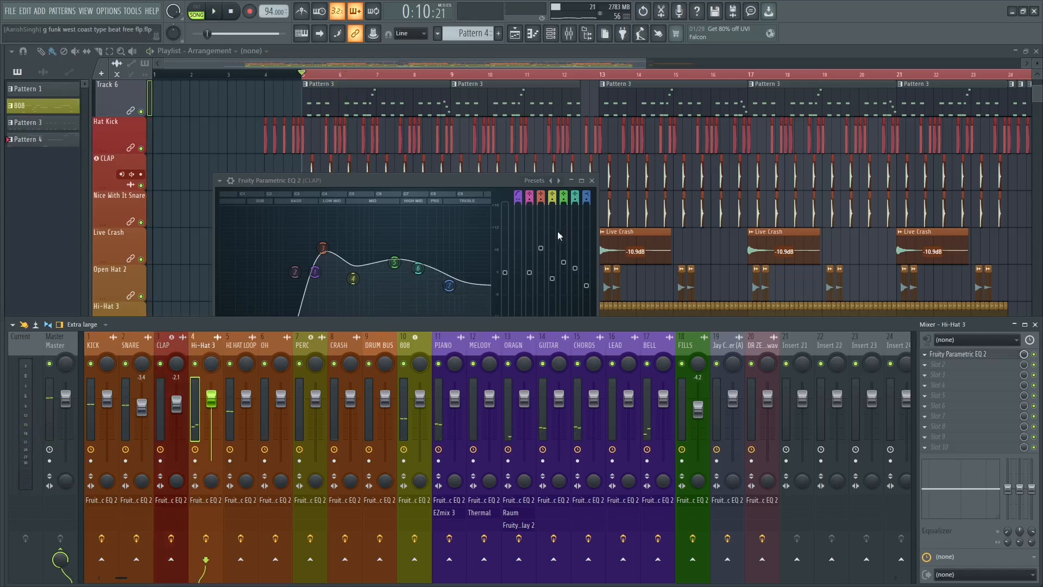
pyautogui.click(591, 181)
pyautogui.click(207, 380)
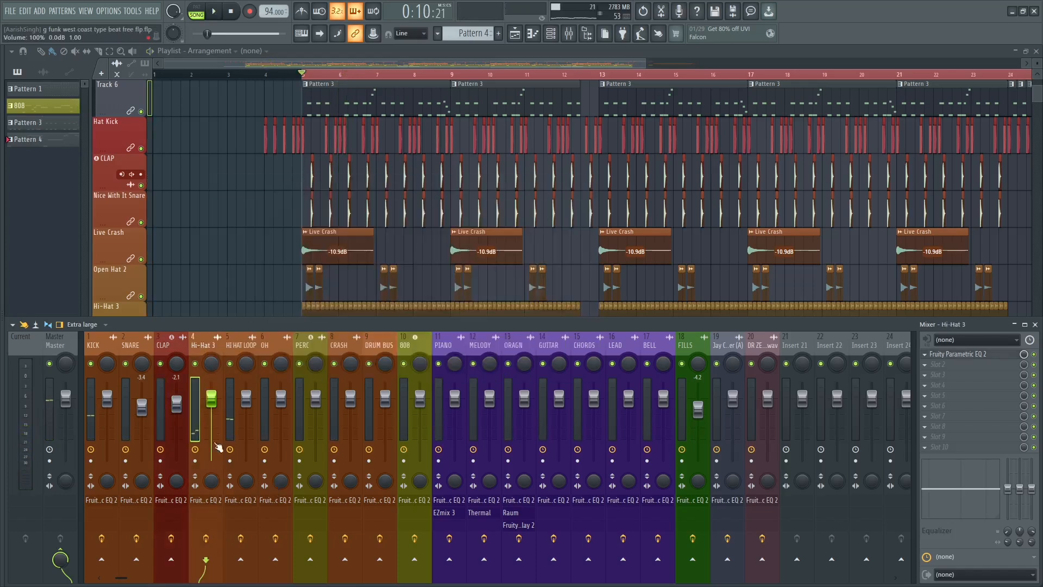
pyautogui.click(206, 500)
pyautogui.press('space')
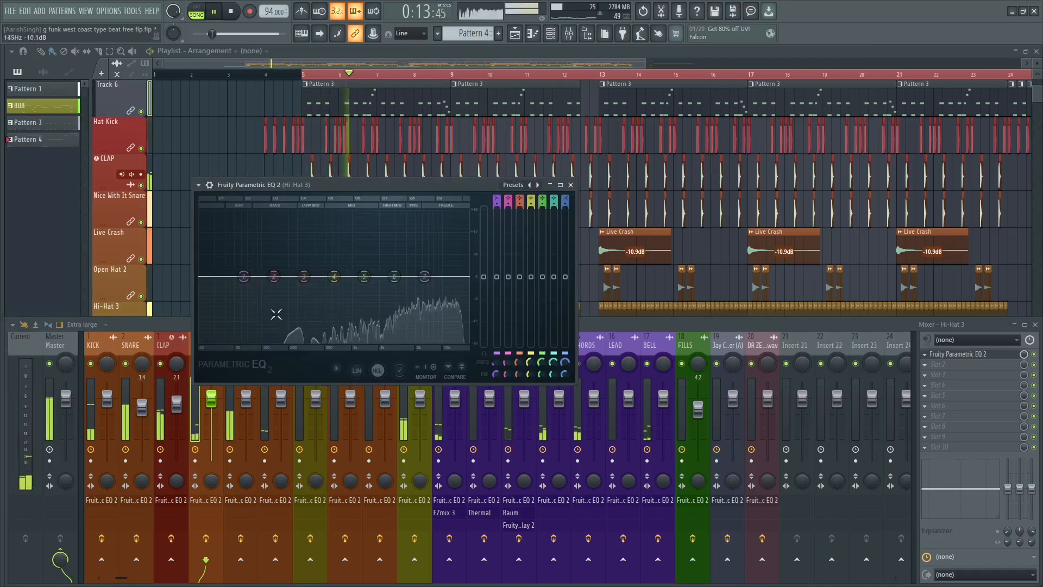
pyautogui.press('space')
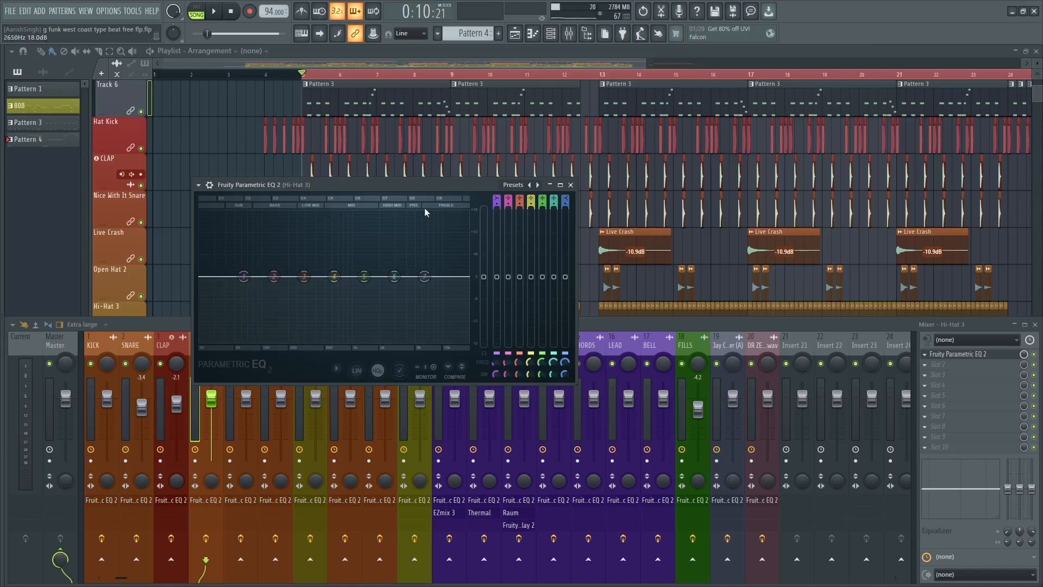
# Change band 1 of the Hi-Hat 3 EQ to a high-pass filter with a steeper slope.
pyautogui.rightClick(244, 278)
pyautogui.moveTo(263, 311)
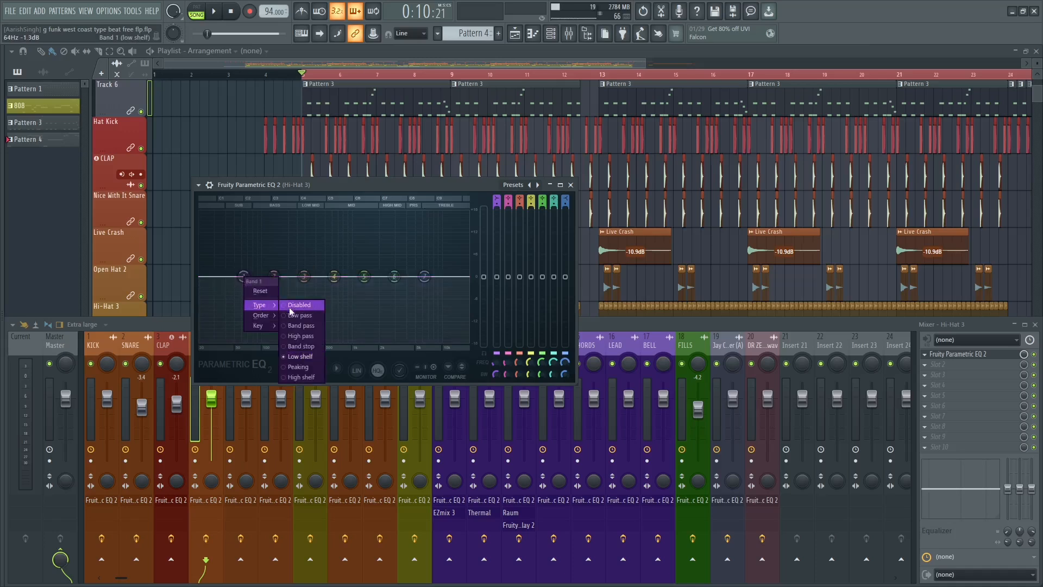
pyautogui.click(297, 336)
pyautogui.rightClick(244, 277)
pyautogui.moveTo(263, 305)
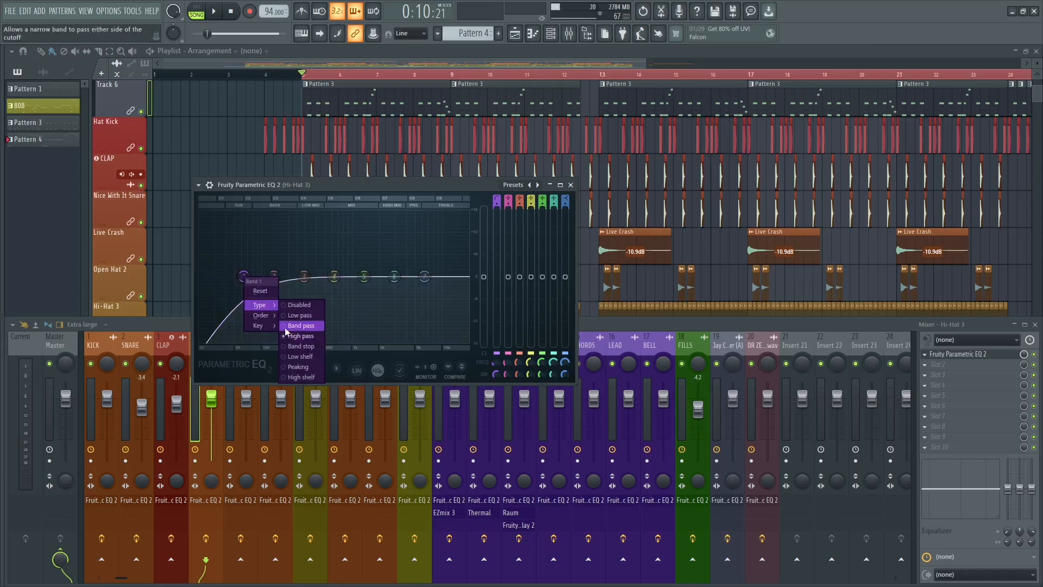
pyautogui.click(297, 335)
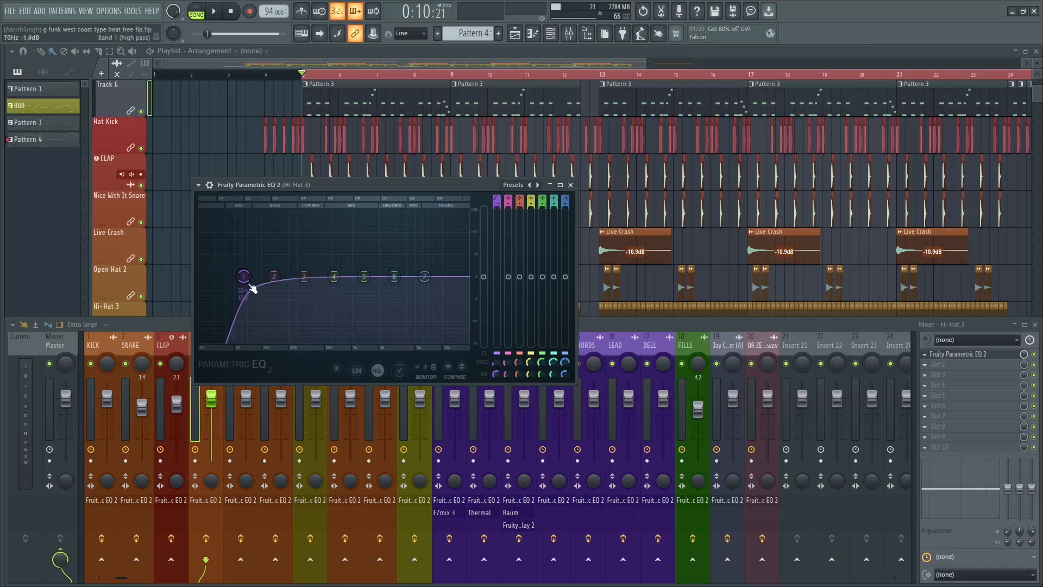
# Sweep the Hi-Hat 3 high-pass cutoff up to about 319 Hz during playback.
pyautogui.press('space')
pyautogui.moveTo(250, 283); pyautogui.dragTo(310, 284)
pyautogui.press('space')
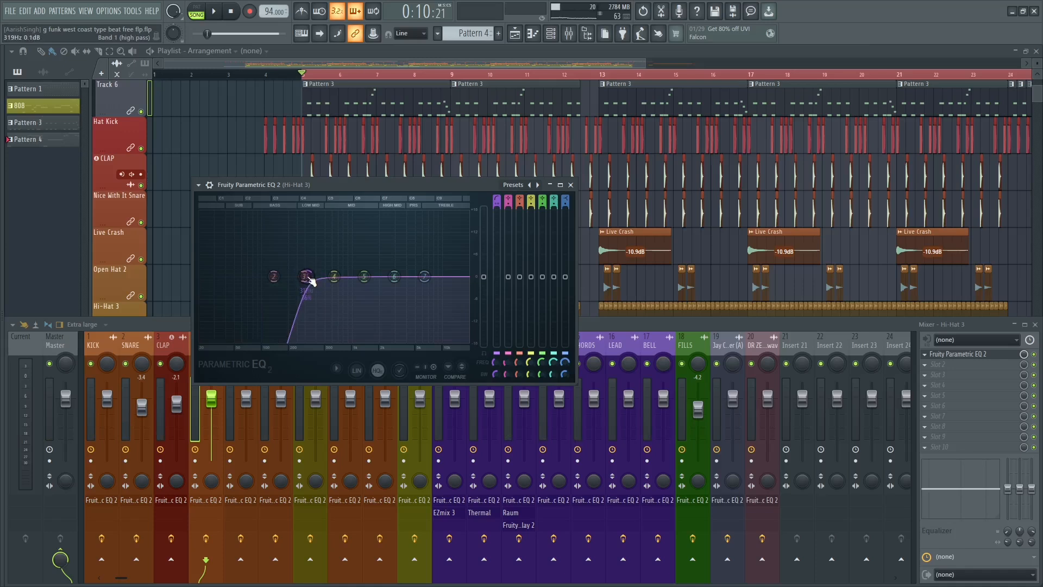
# Boost band 6 of the Hi-Hat 3 EQ by about 6.6 dB and raise band 5 slightly during playback.
pyautogui.press('space')
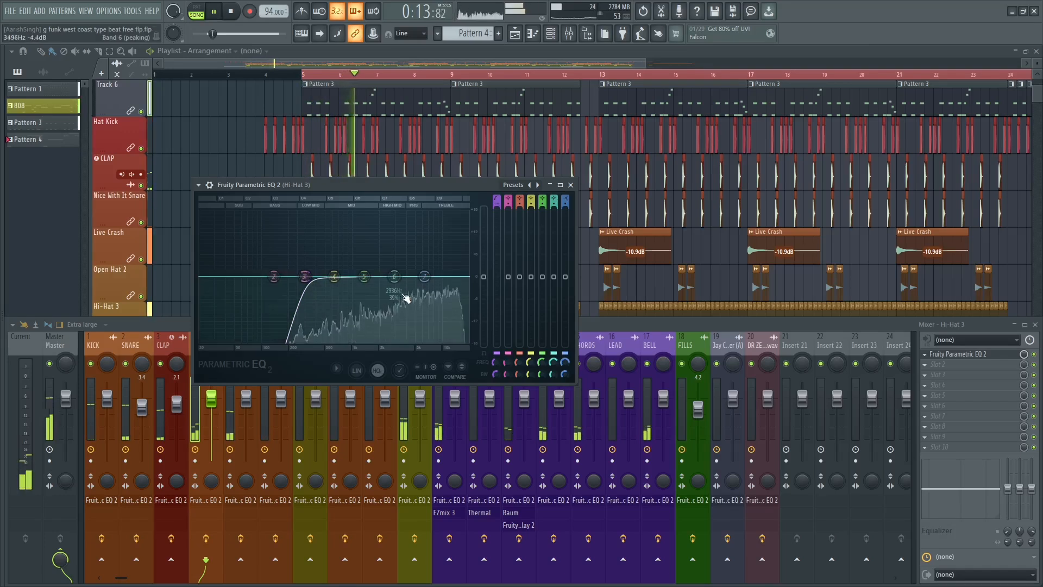
pyautogui.moveTo(394, 276); pyautogui.dragTo(371, 269)
pyautogui.press('space')
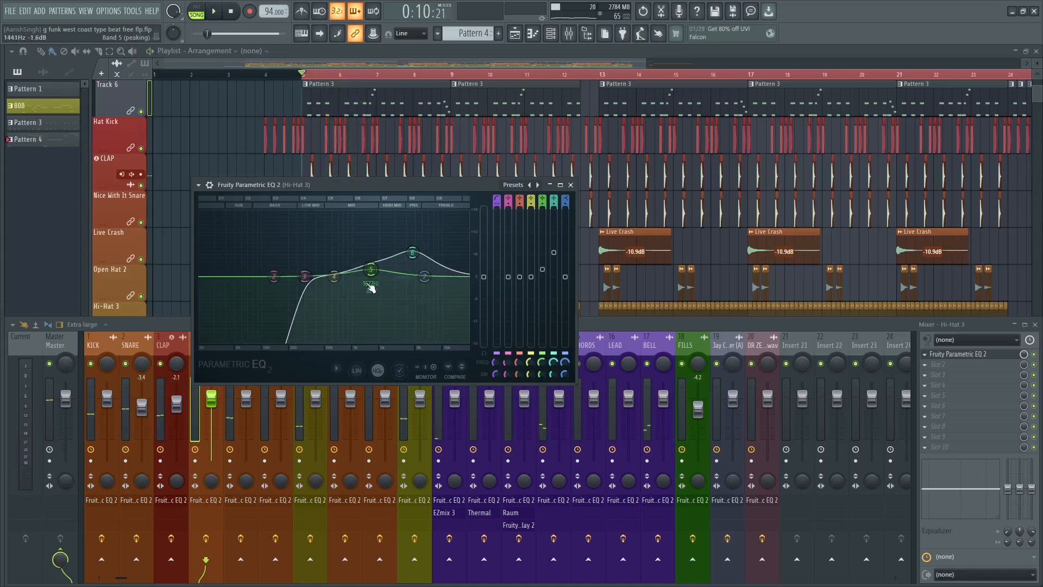
# Solo the Hi-Hat 3 track and audition its EQ settings in playback.
pyautogui.click(183, 338)
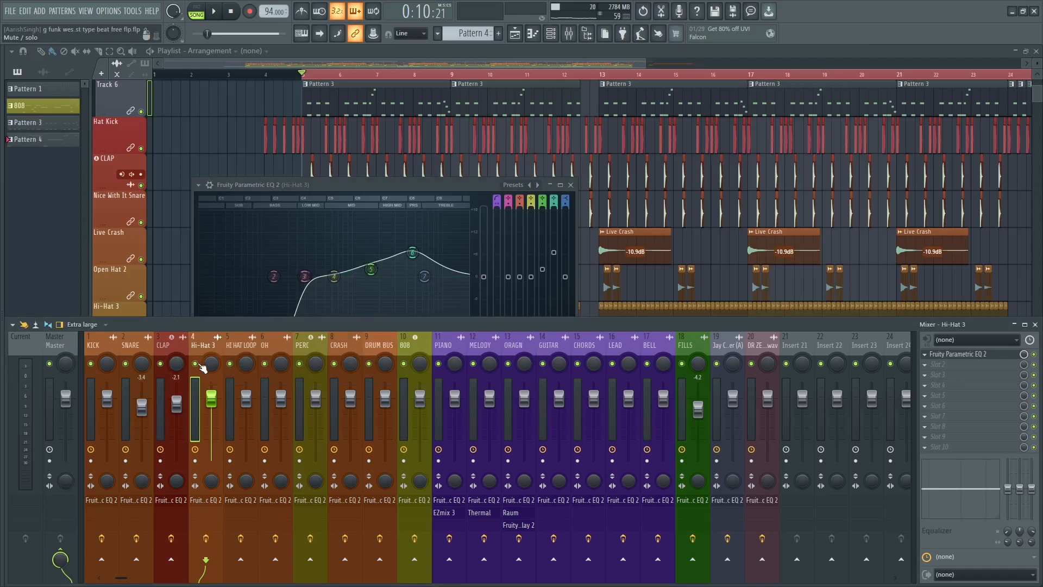
pyautogui.rightClick(196, 364)
pyautogui.click(389, 200)
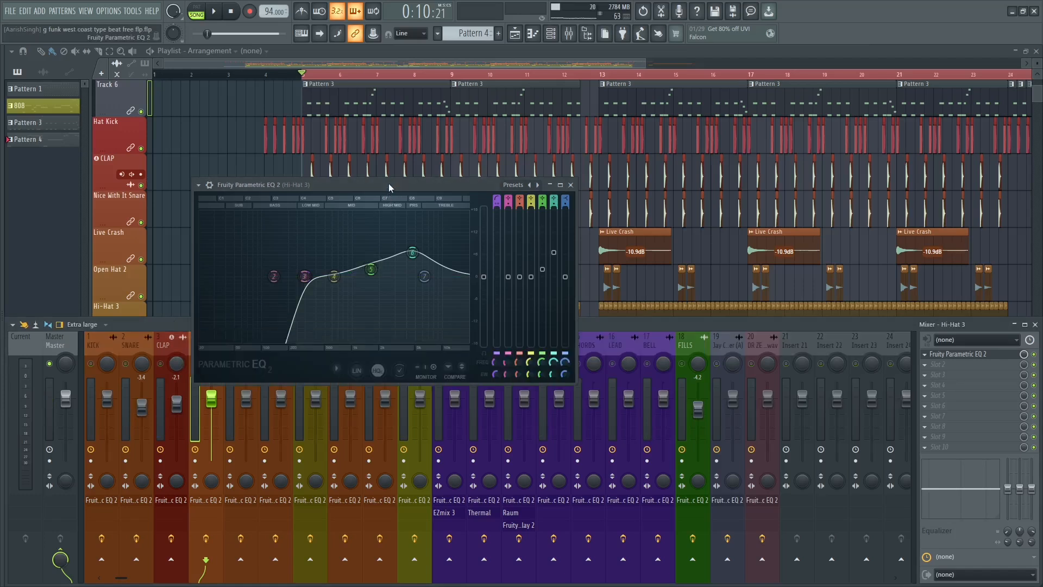
pyautogui.press('space')
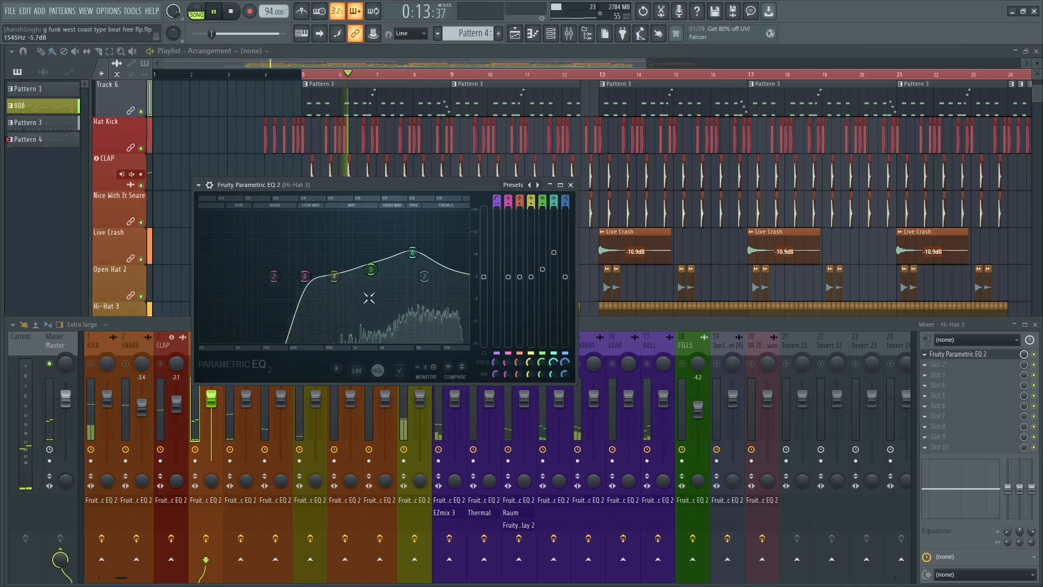
pyautogui.press('space')
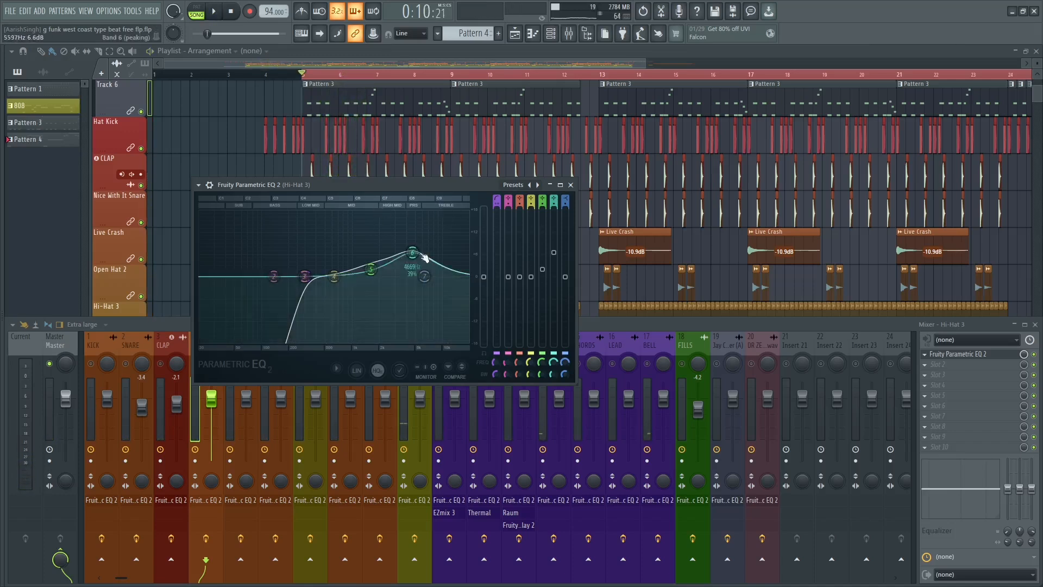
pyautogui.press('space')
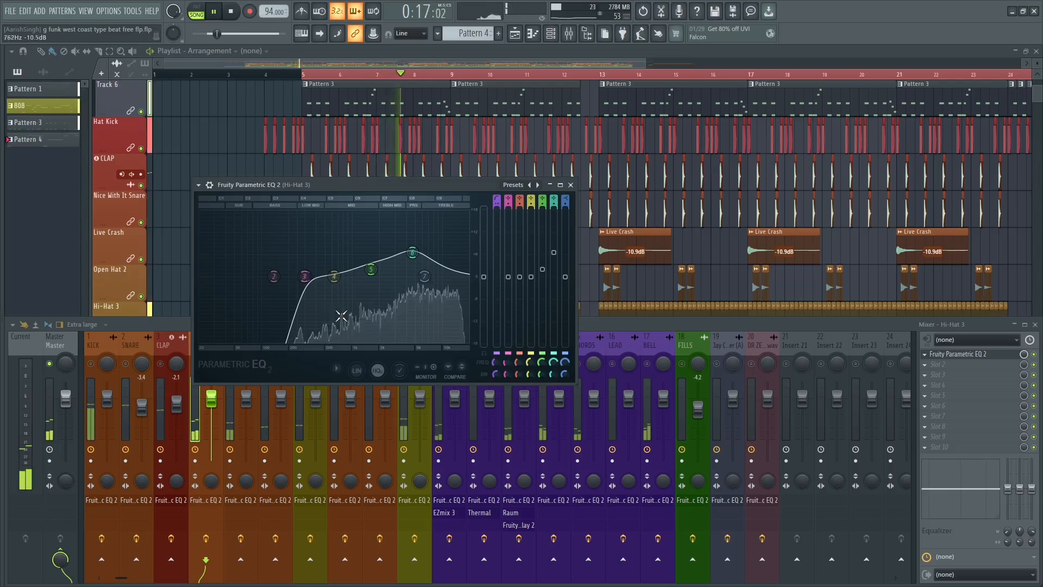
# Boost band 4 of the Hi-Hat 3 EQ by about 9.6 dB near 607 Hz and audition it.
pyautogui.press('space')
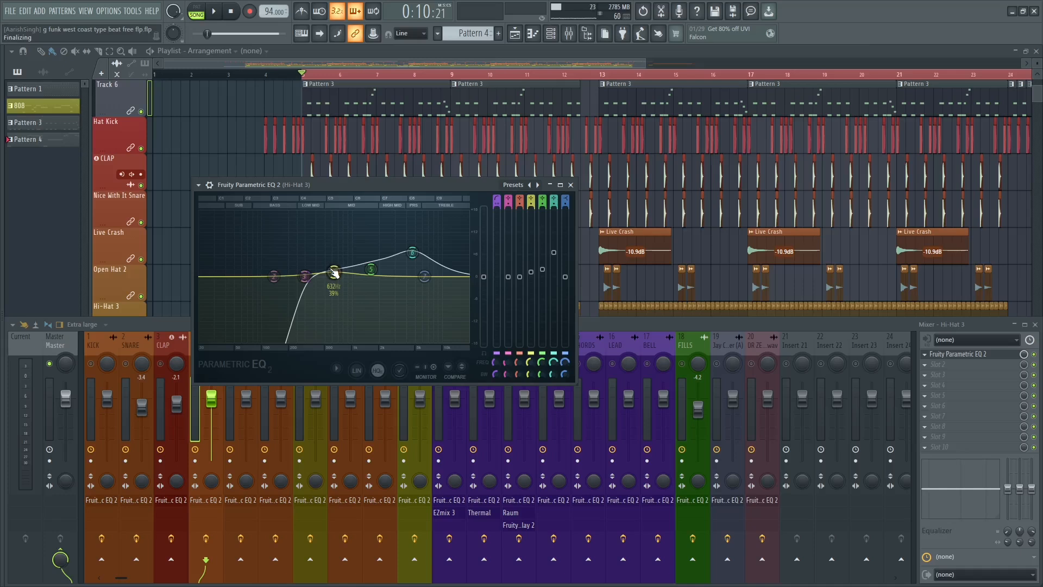
pyautogui.press('space')
pyautogui.moveTo(334, 271); pyautogui.dragTo(332, 240)
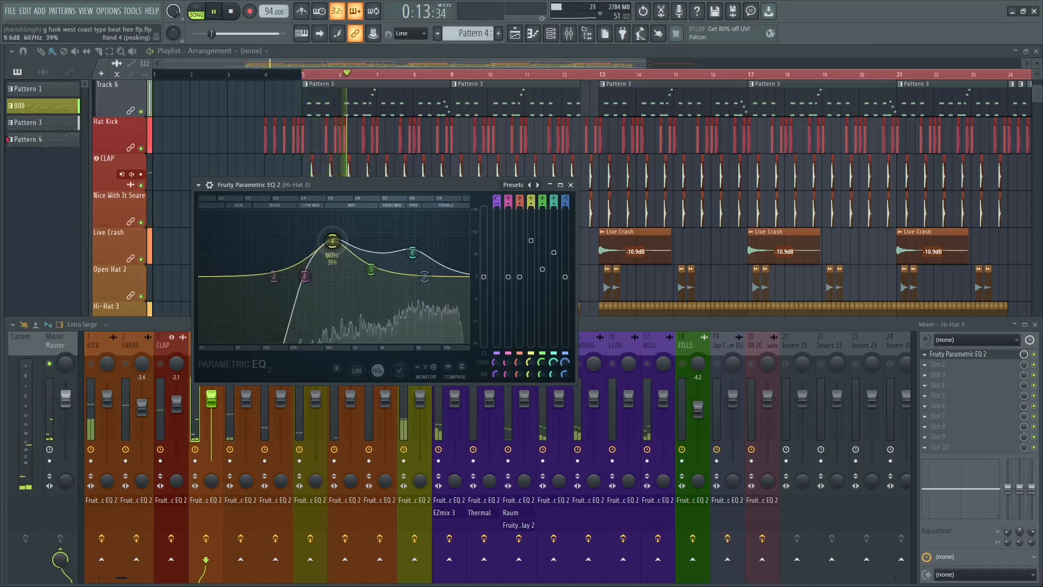
pyautogui.press('space')
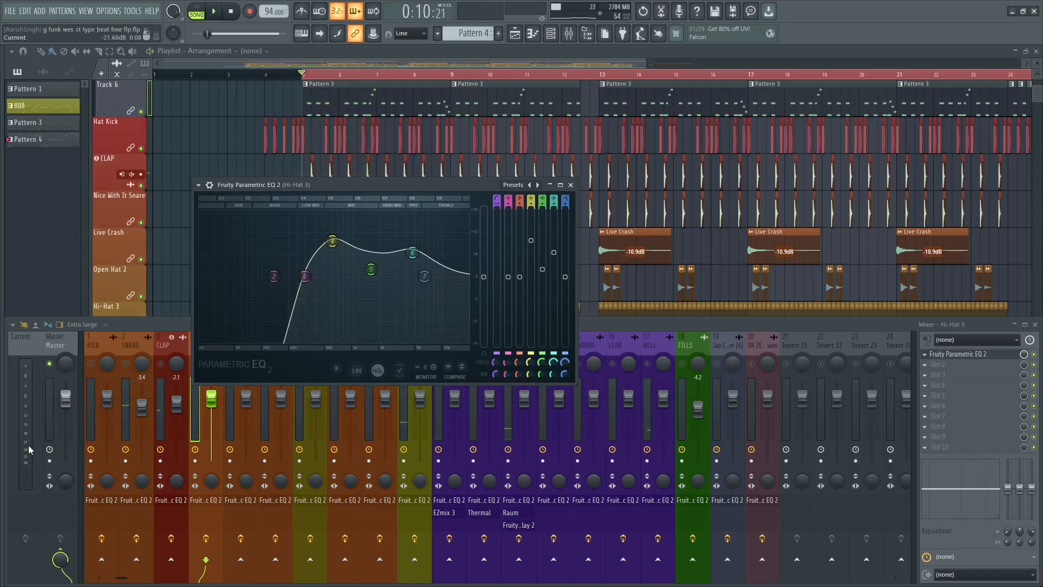
pyautogui.press('space')
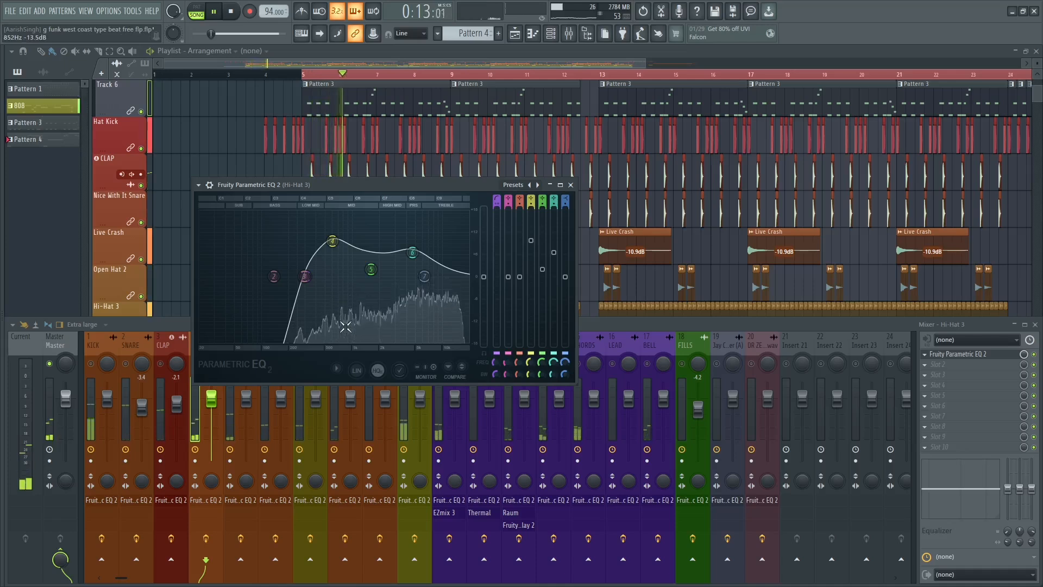
pyautogui.press('space')
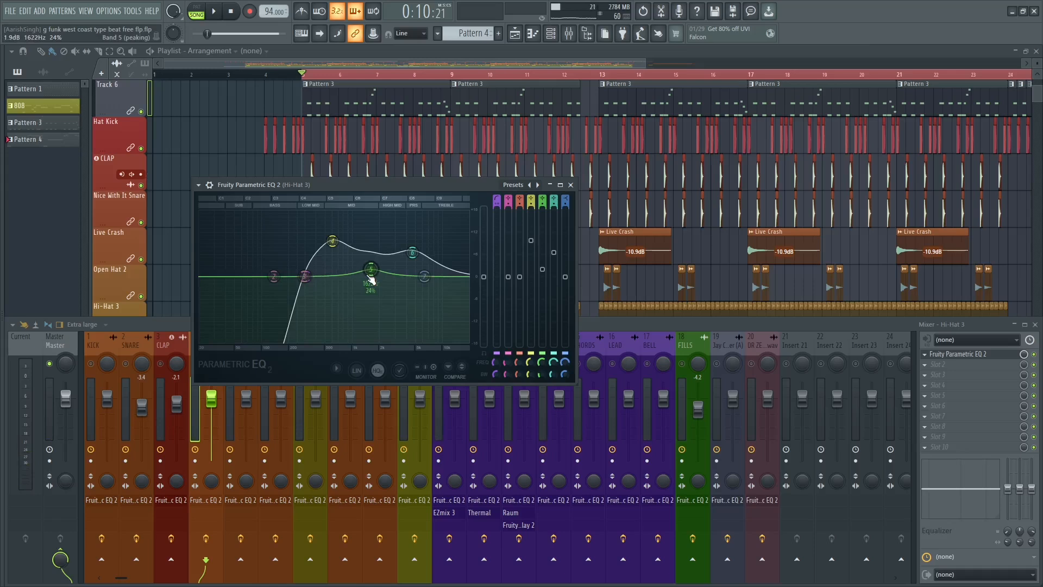
# Compare the Hi-Hat 3 sound with its EQ bypassed and enabled during playback, leaving the EQ on.
pyautogui.click(210, 185)
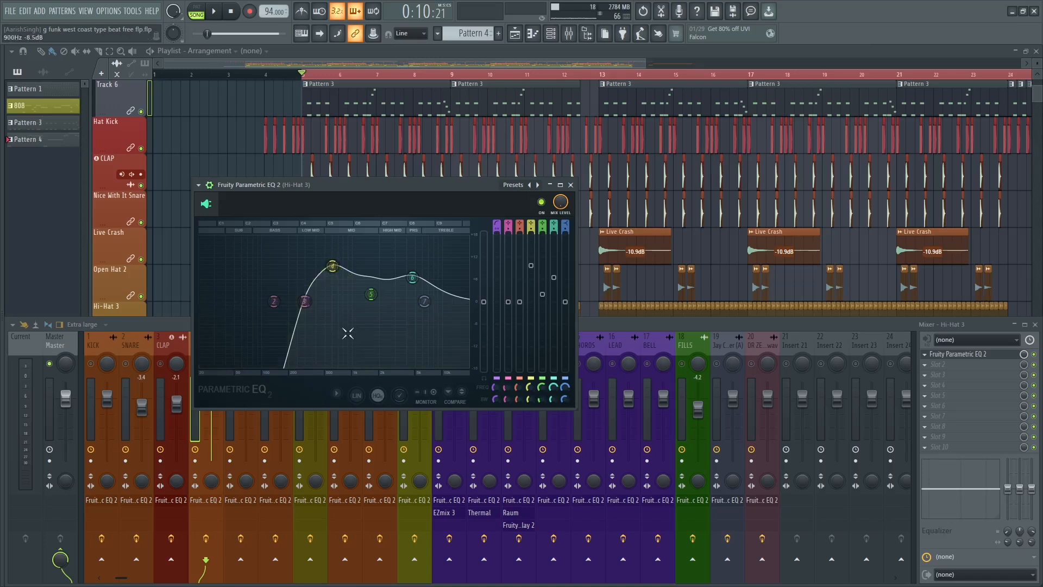
pyautogui.press('space')
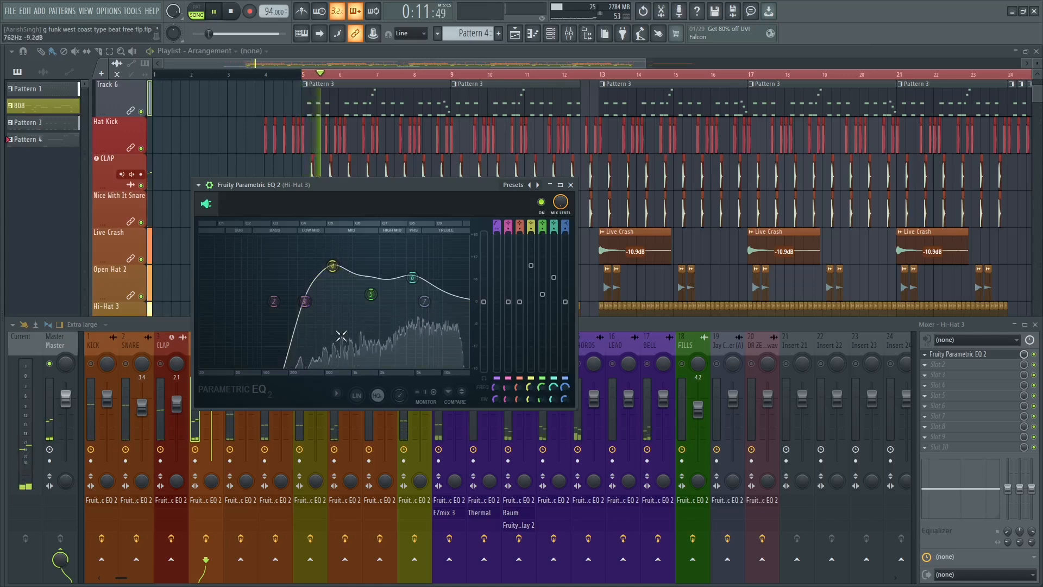
pyautogui.press('space')
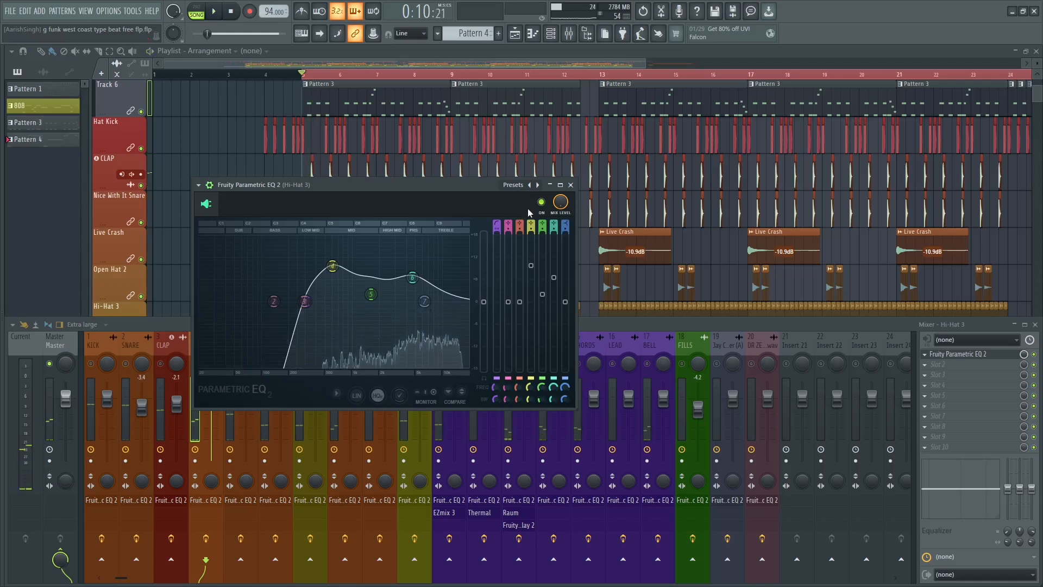
pyautogui.click(542, 202)
pyautogui.press('space')
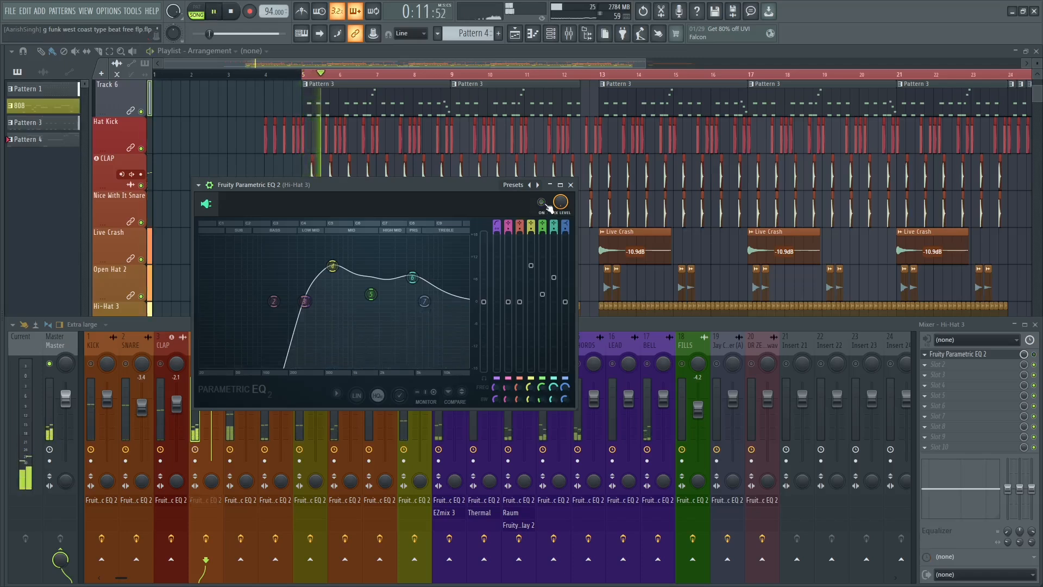
pyautogui.press('space')
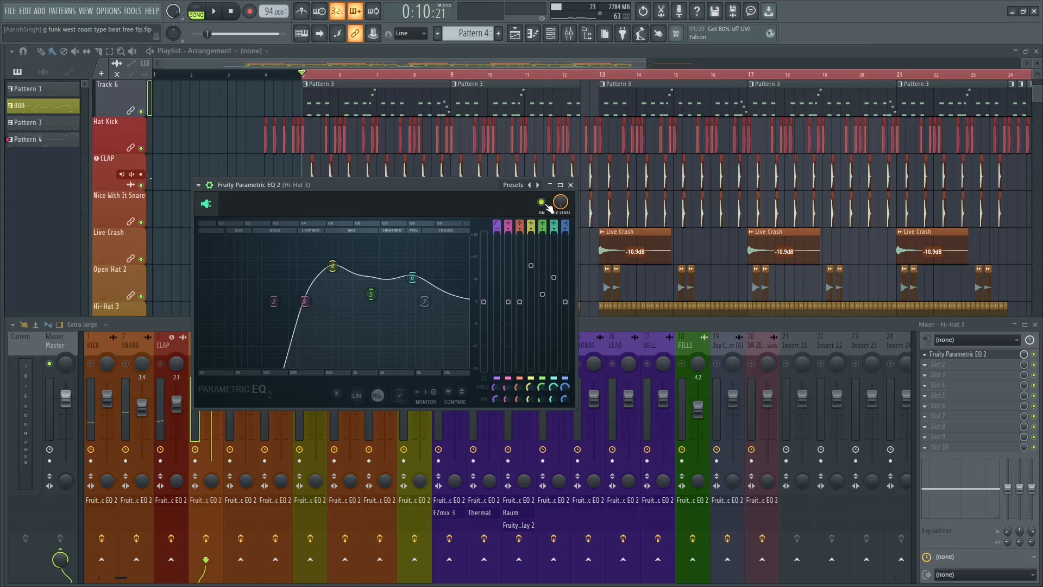
pyautogui.press('space')
pyautogui.click(542, 202)
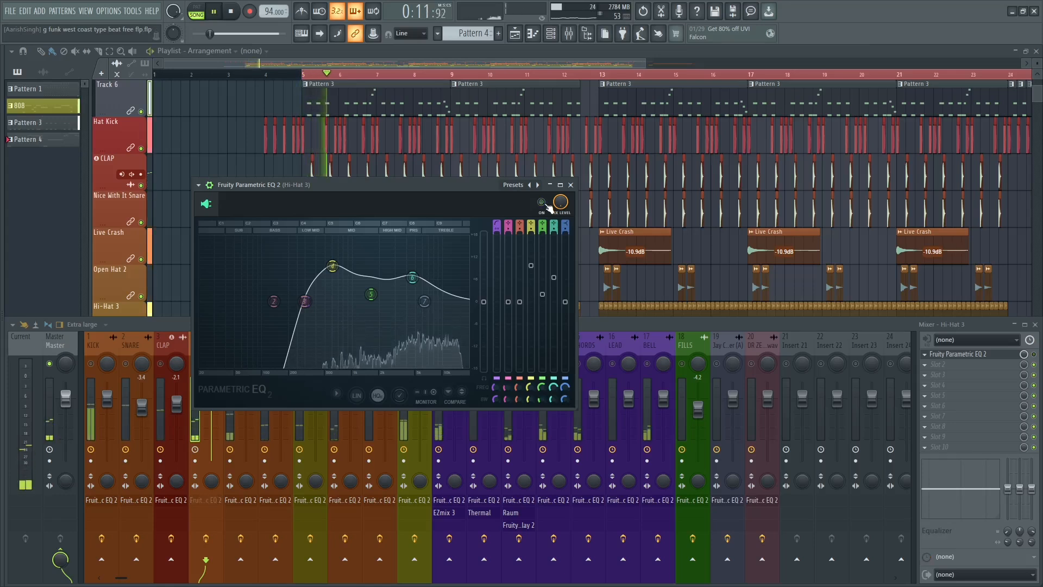
pyautogui.click(542, 202)
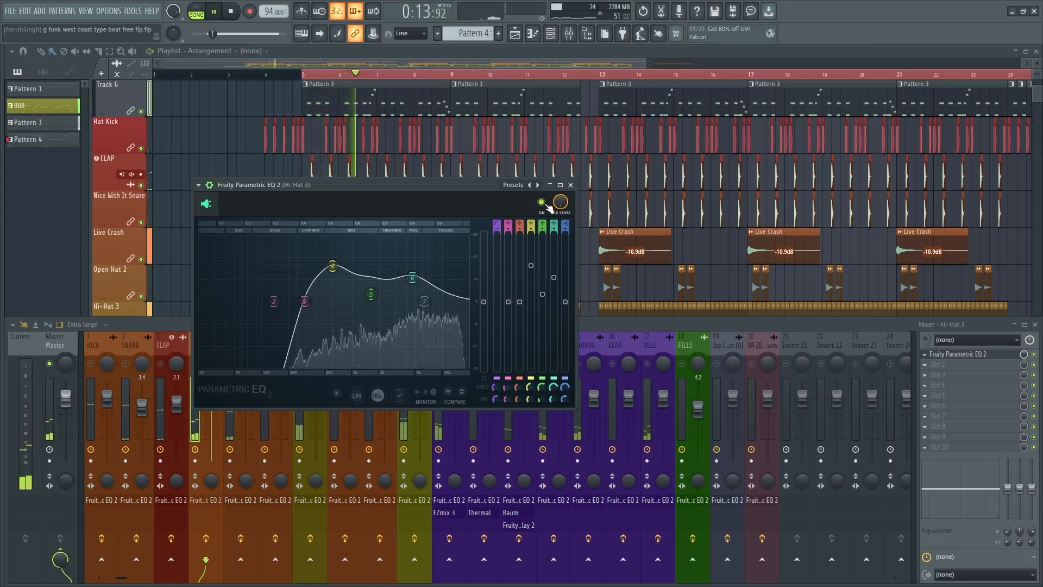
pyautogui.press('space')
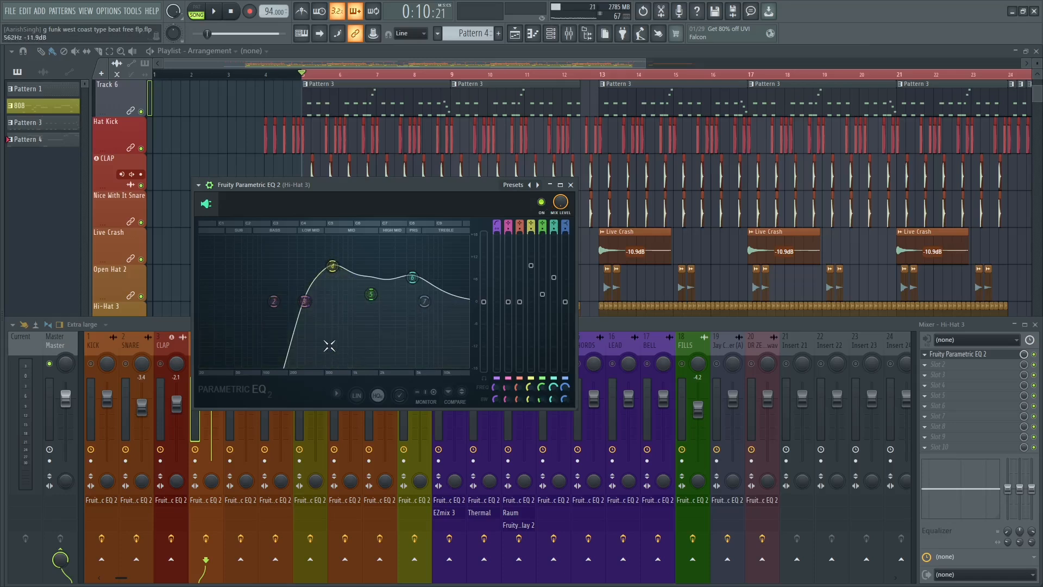
# Try a stronger, higher-frequency boost on band 6 of the Hi-Hat 3 EQ, and reset the band.
pyautogui.moveTo(412, 277); pyautogui.dragTo(419, 254)
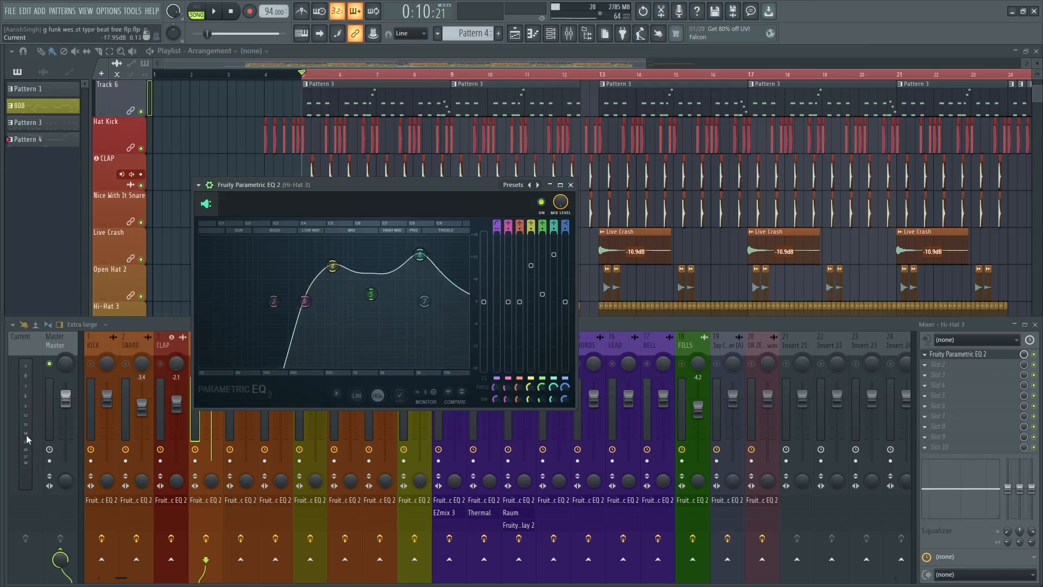
pyautogui.press('space')
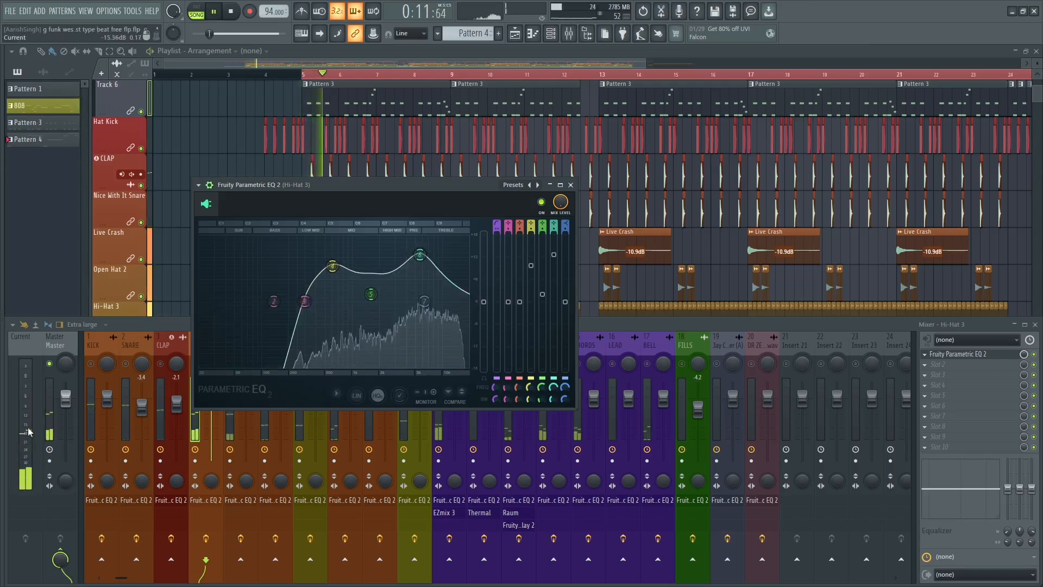
pyautogui.press('space')
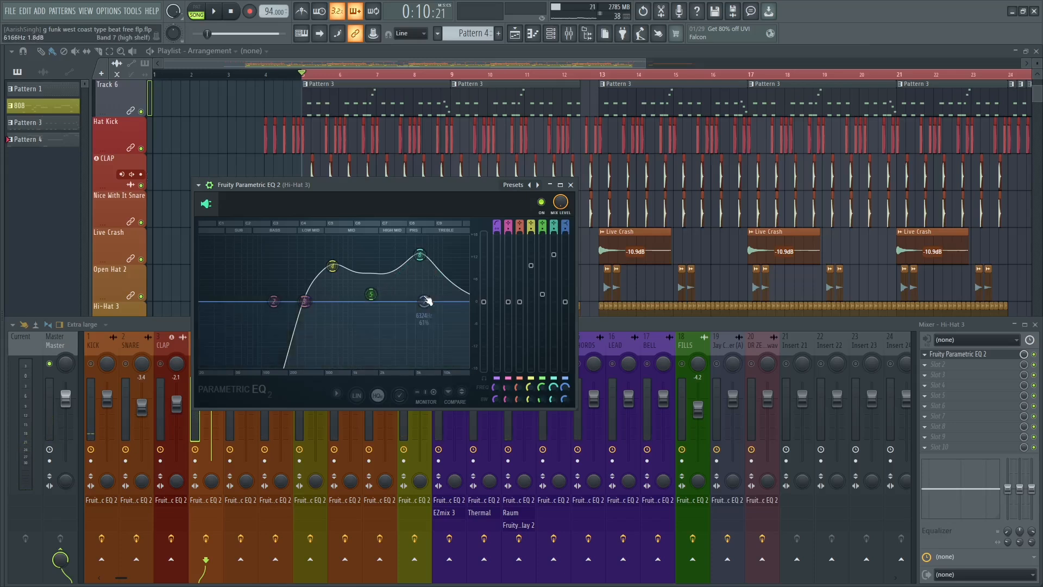
pyautogui.rightClick(421, 259)
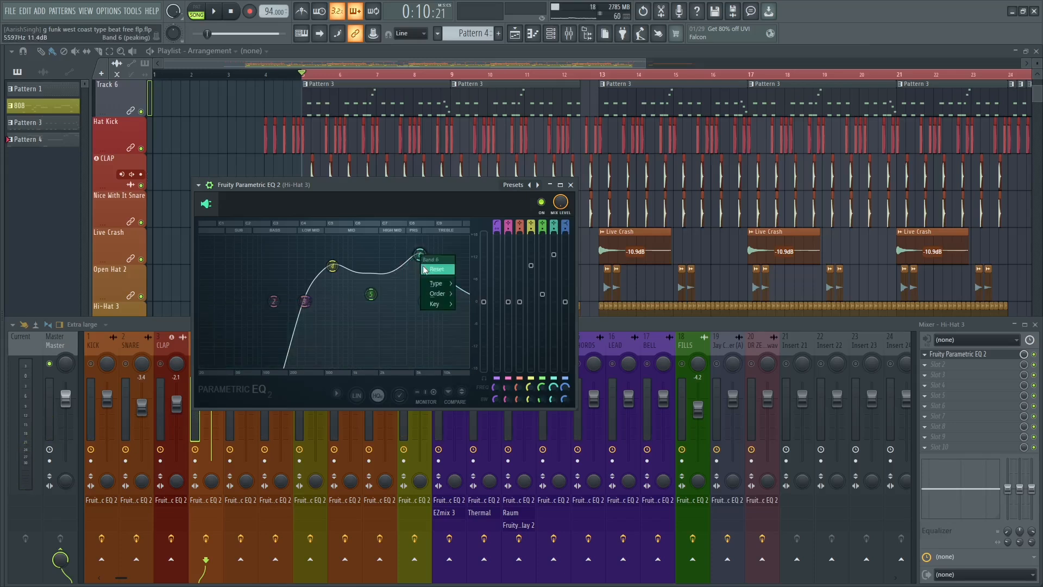
pyautogui.click(424, 269)
pyautogui.press('space')
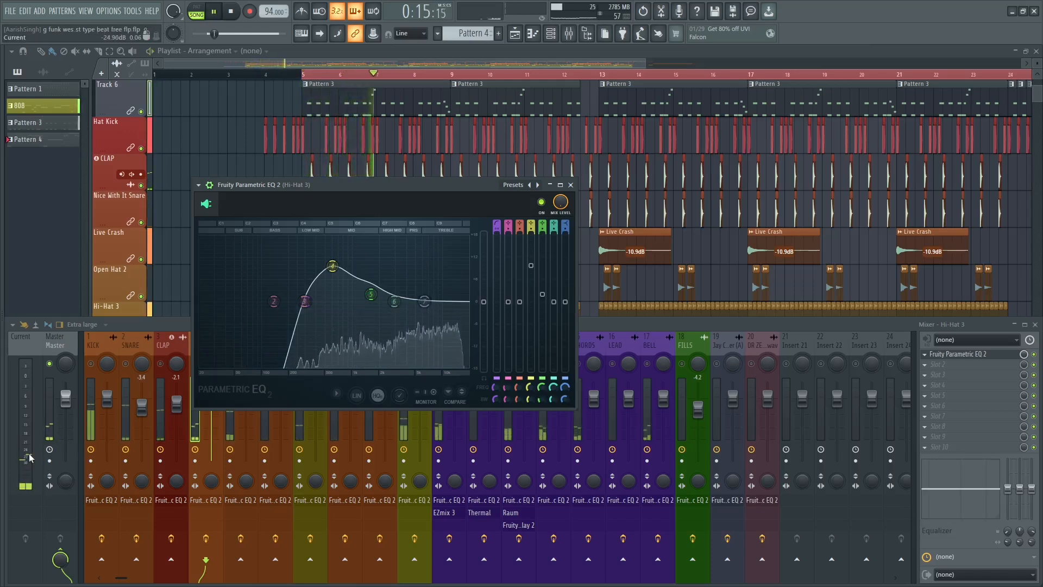
# Readjust band 6 of the Hi-Hat 3 EQ to a slight boost during playback and close the EQ.
pyautogui.moveTo(395, 302); pyautogui.dragTo(421, 253)
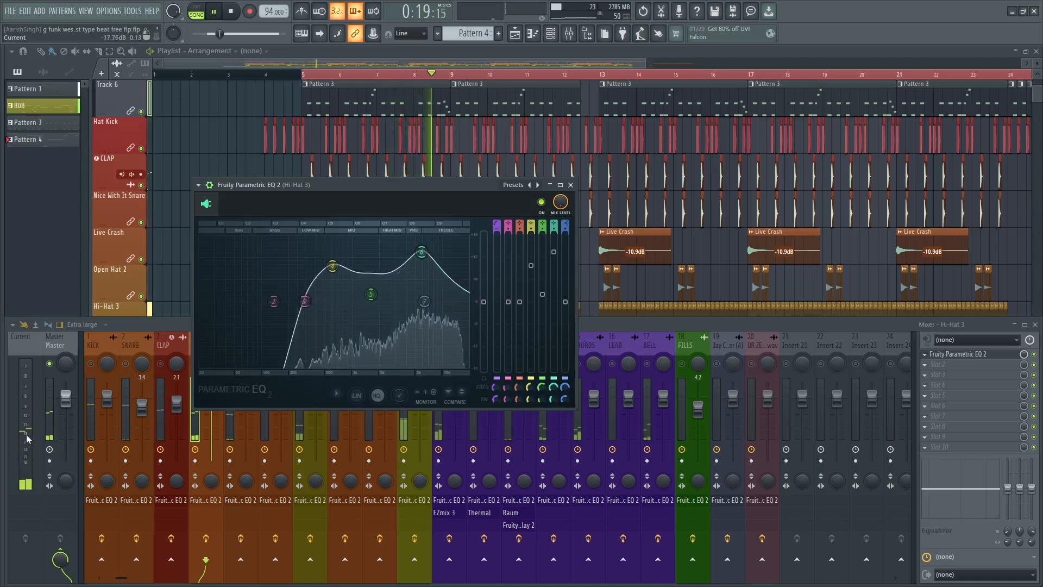
pyautogui.press('space')
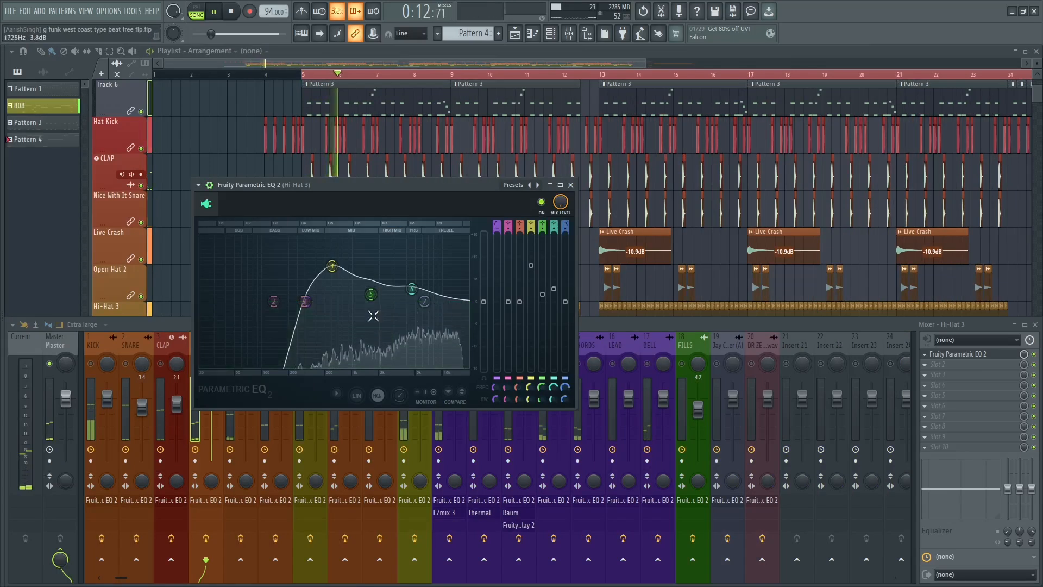
pyautogui.press('space')
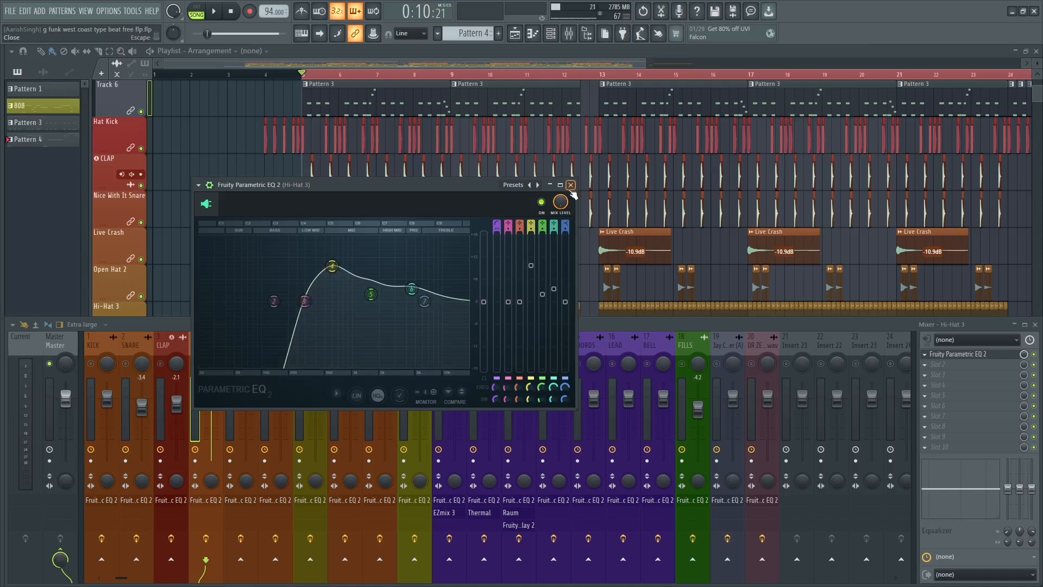
pyautogui.click(570, 185)
pyautogui.press('space')
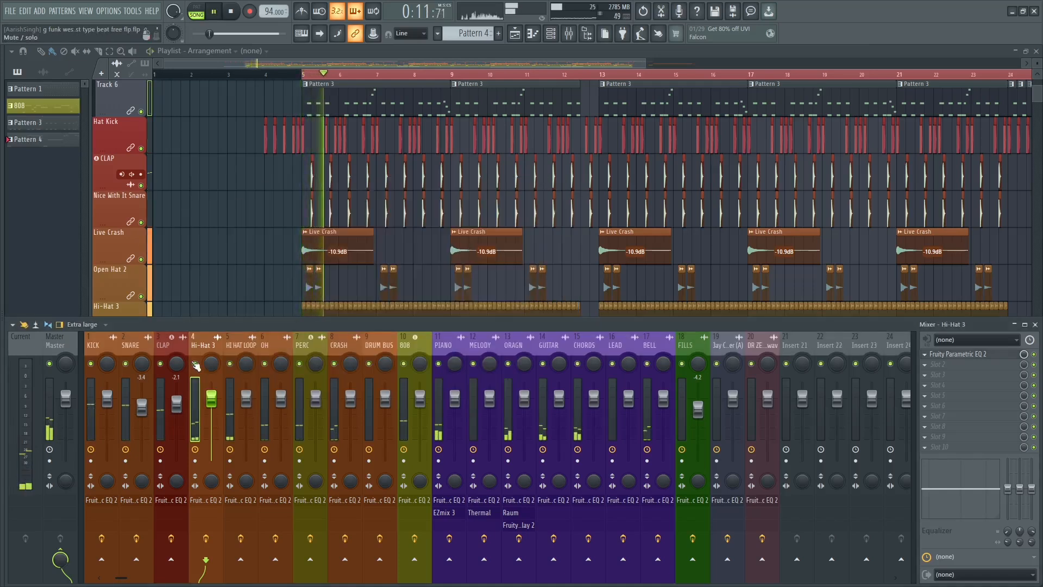
pyautogui.press('space')
# Change band 1 of the HI HAT LOOP track's Fruity Parametric EQ 2 to a high-pass filter with a steeper slope.
pyautogui.click(235, 347)
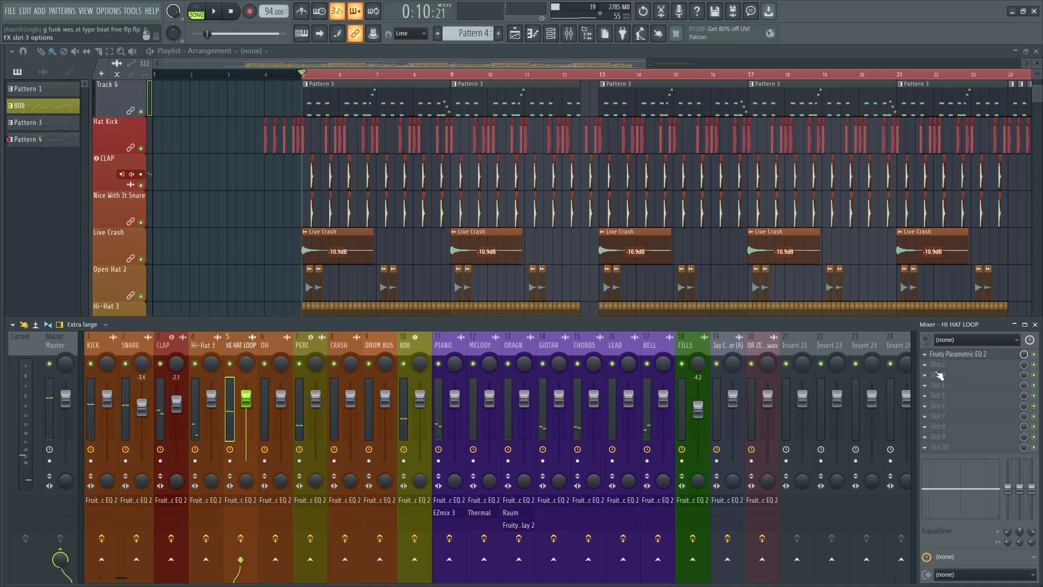
pyautogui.click(969, 355)
pyautogui.press('space')
pyautogui.rightClick(339, 213)
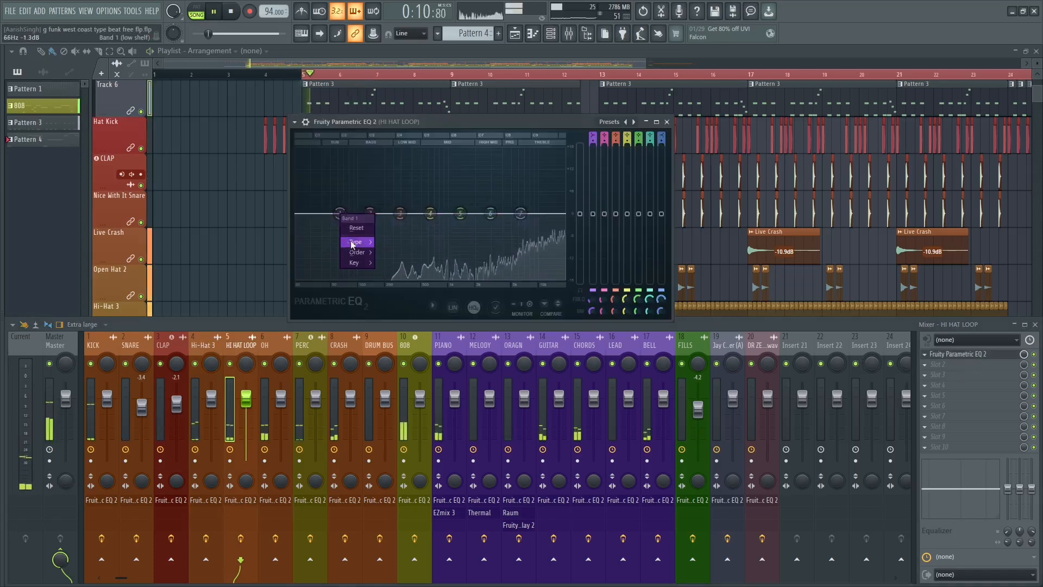
pyautogui.moveTo(353, 242)
pyautogui.click(382, 272)
pyautogui.rightClick(340, 213)
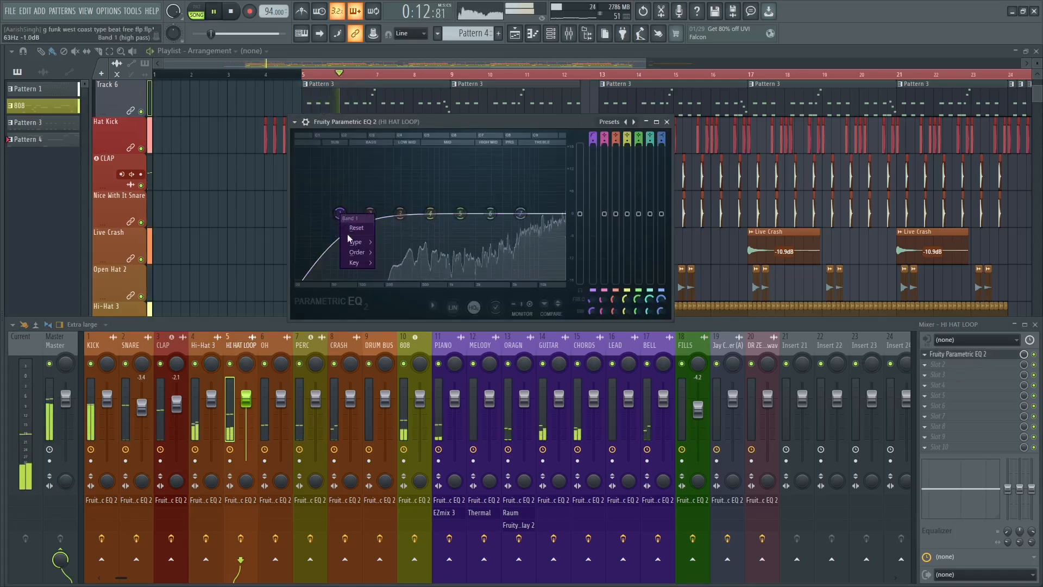
pyautogui.click(386, 273)
# Raise the HI HAT LOOP high-pass cutoff to about band 3's frequency and audition the filtered loop.
pyautogui.moveTo(341, 215); pyautogui.dragTo(433, 202)
pyautogui.press('space')
pyautogui.rightClick(433, 203)
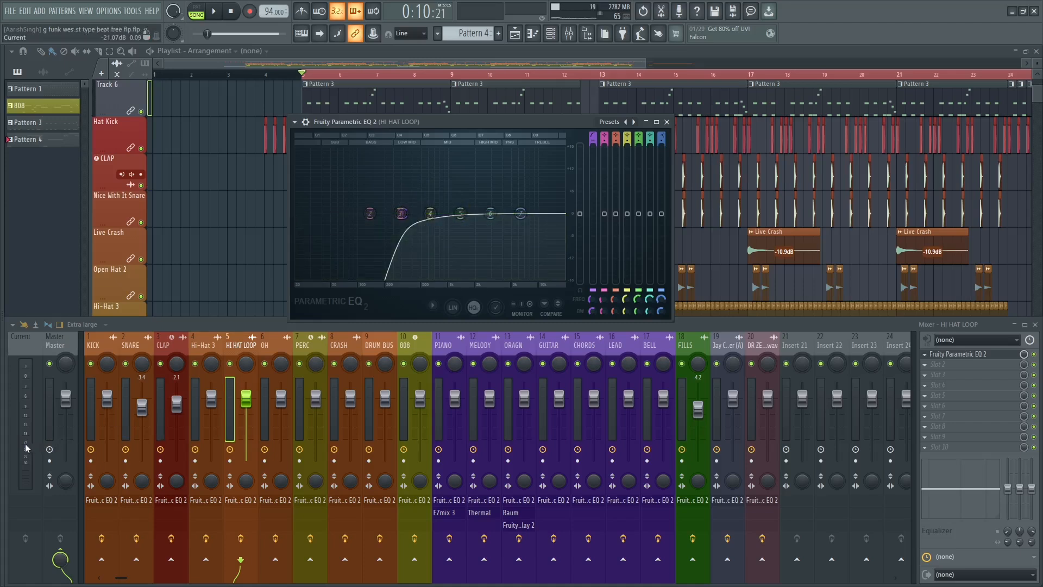
pyautogui.press('space')
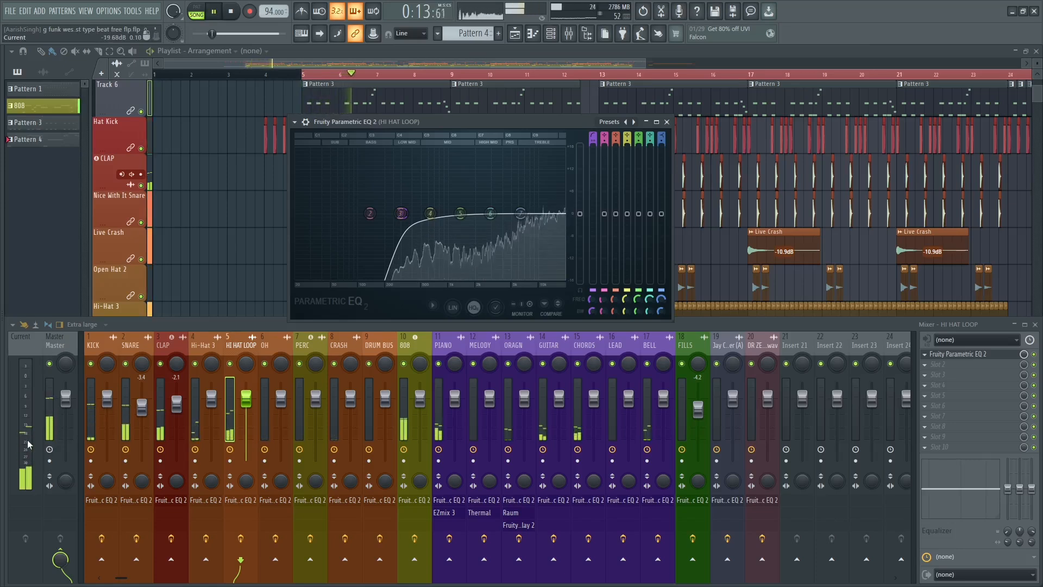
pyautogui.press('space')
pyautogui.press('space')
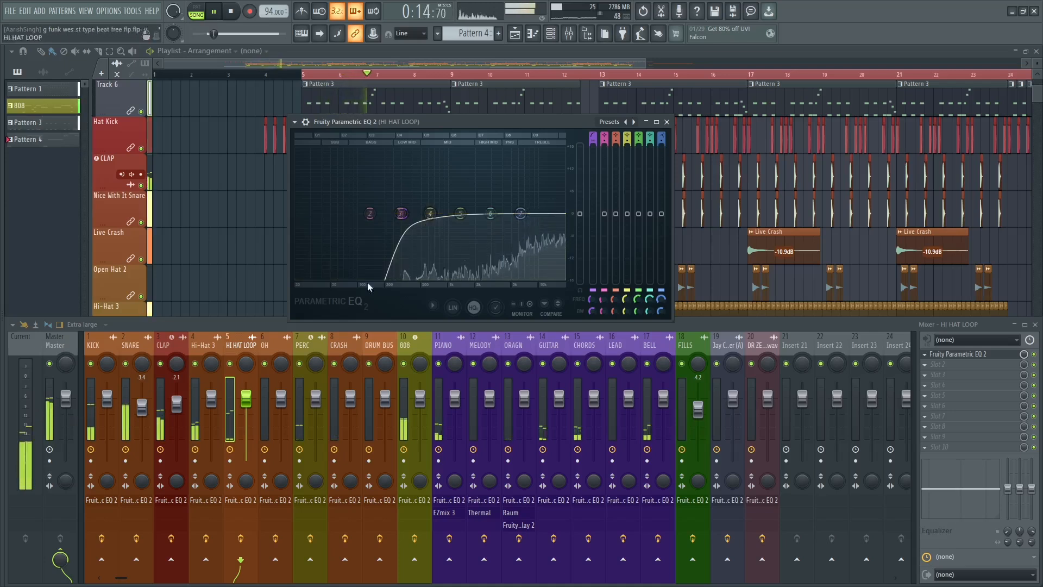
pyautogui.press('space')
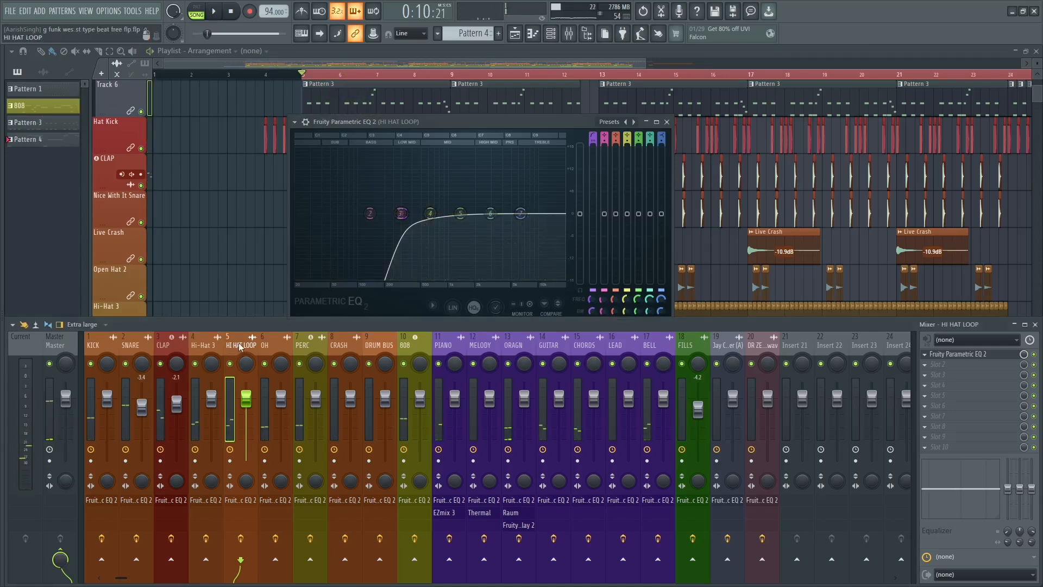
pyautogui.press('space')
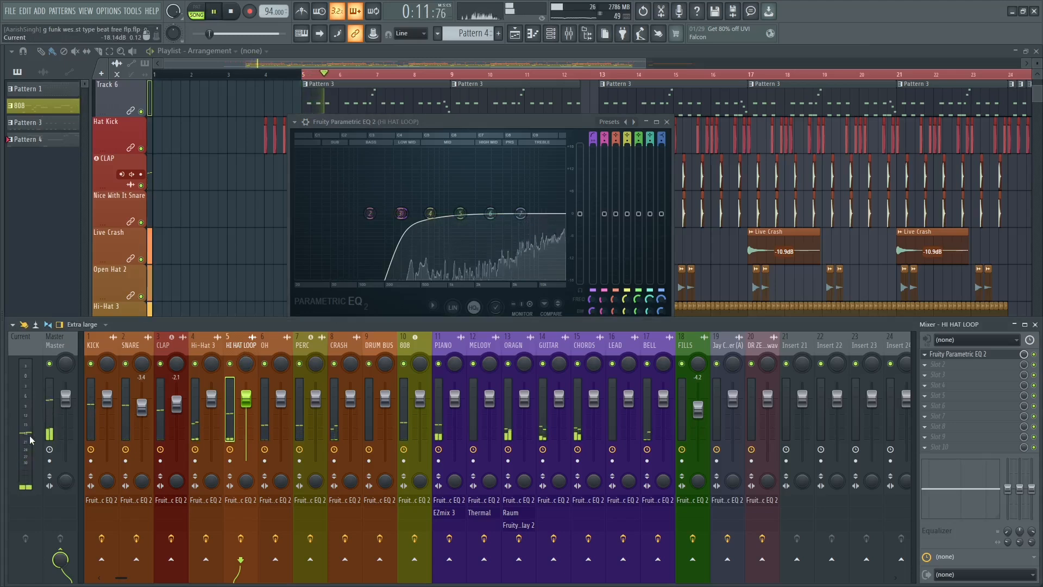
pyautogui.press('space')
# Boost bands 4, 5 and 6 of the HI HAT LOOP EQ moderately and band 7 slightly during playback.
pyautogui.moveTo(429, 213); pyautogui.dragTo(492, 209)
pyautogui.press('space')
pyautogui.press('space')
pyautogui.press('space')
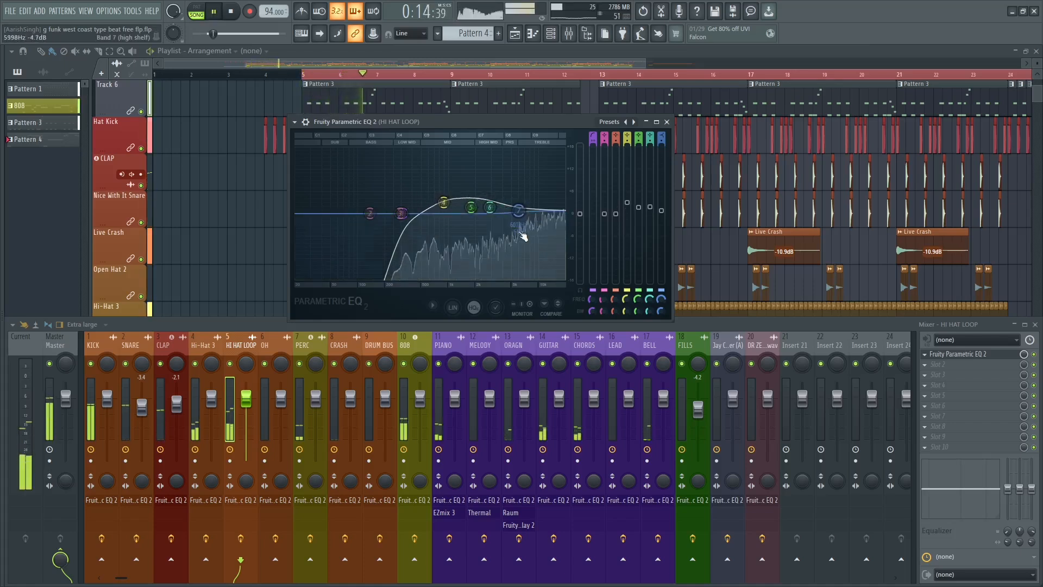
pyautogui.click(666, 122)
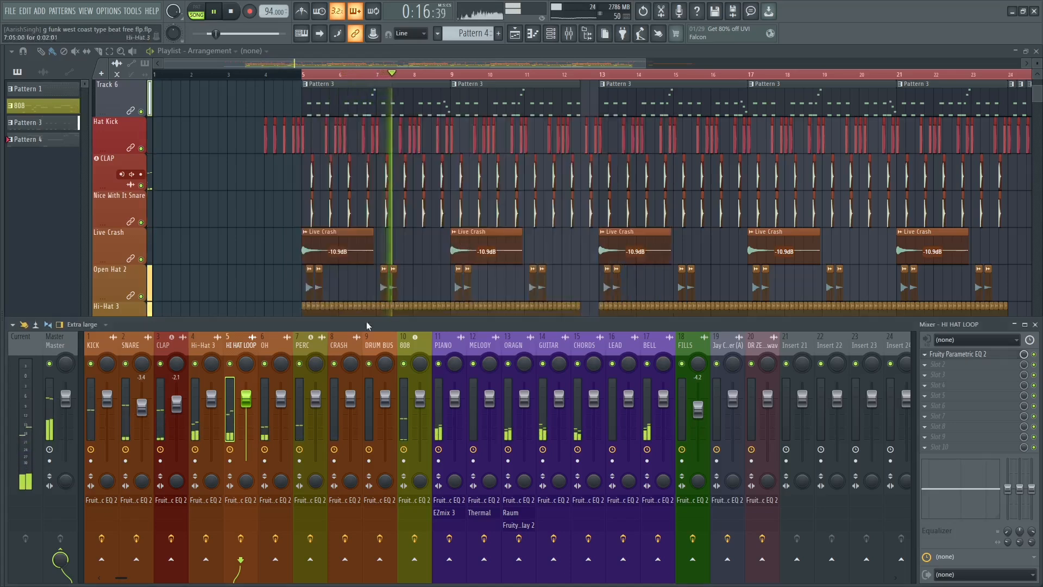
pyautogui.press('space')
# Open the Fruity Parametric EQ 2 on the OH track and audition its frequency spectrum.
pyautogui.press('Right')
pyautogui.click(962, 355)
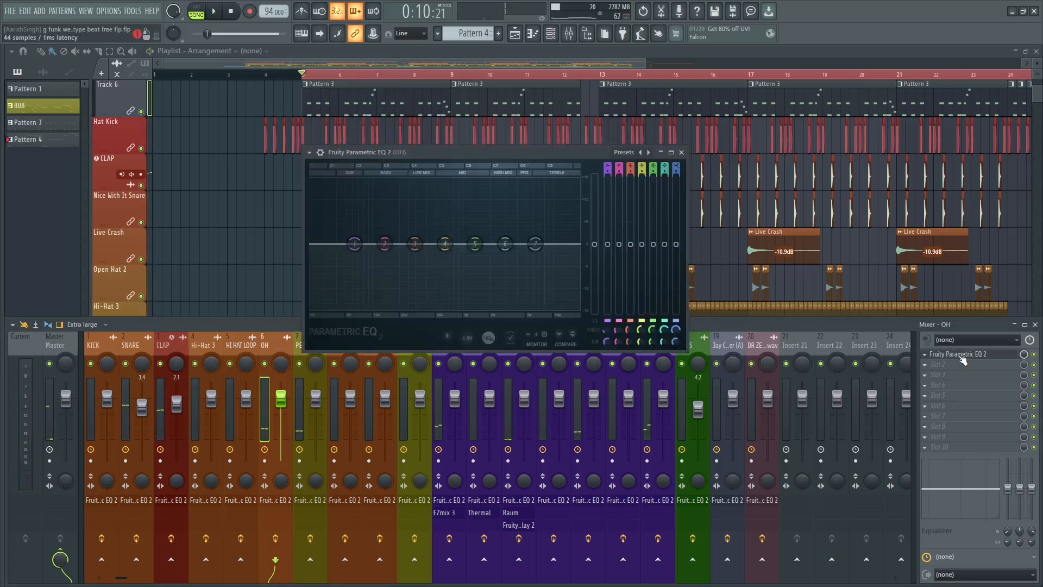
pyautogui.press('space')
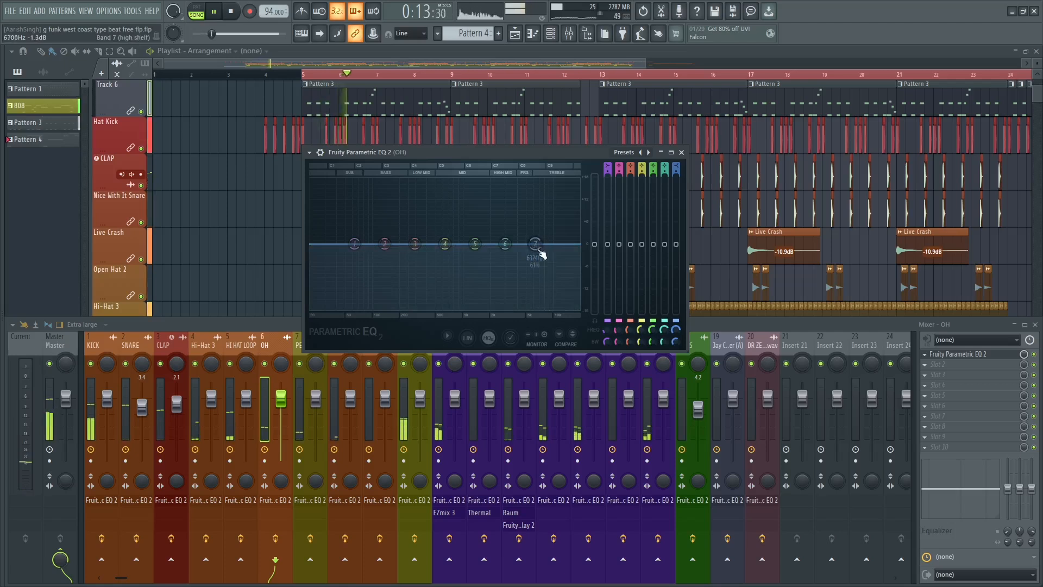
pyautogui.press('space')
pyautogui.moveTo(535, 246)
pyautogui.mouseDown()
pyautogui.moveTo(533, 233)
pyautogui.moveTo(535, 244)
pyautogui.mouseUp()
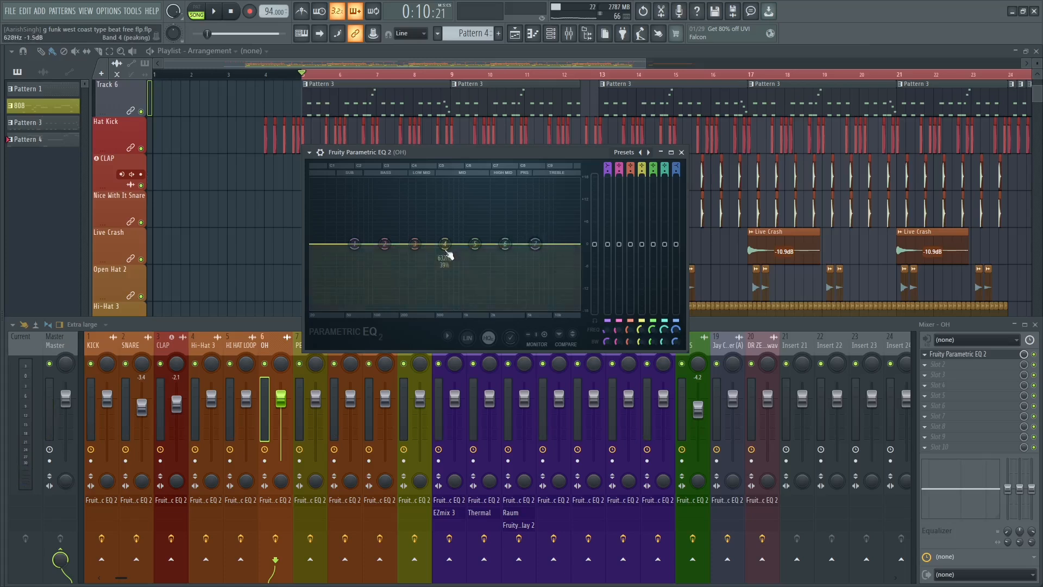
# Change band 1 of the OH track's Fruity Parametric EQ 2 to a high-pass filter with a steeper slope.
pyautogui.rightClick(354, 245)
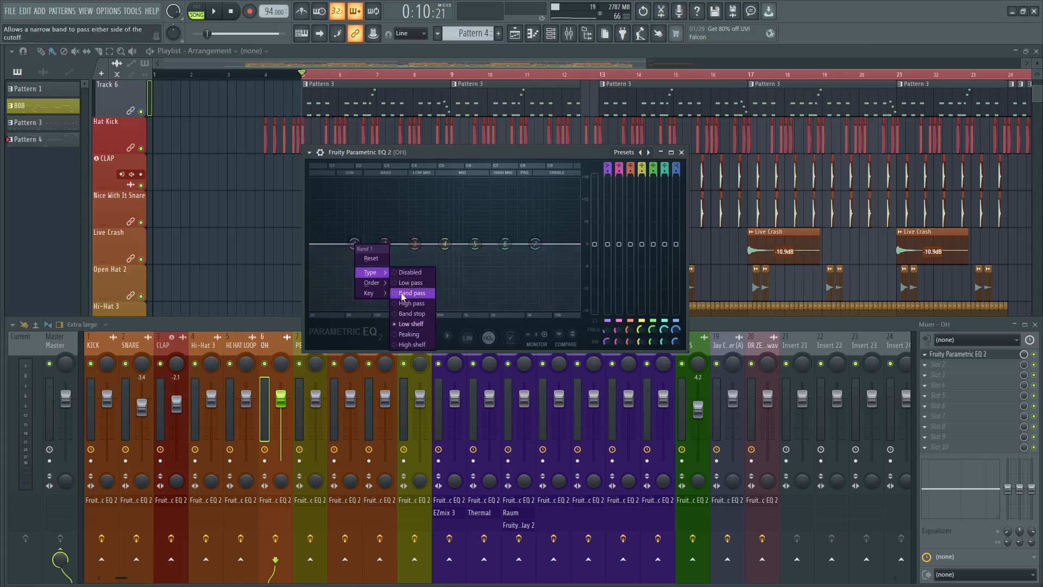
pyautogui.click(390, 283)
pyautogui.rightClick(358, 249)
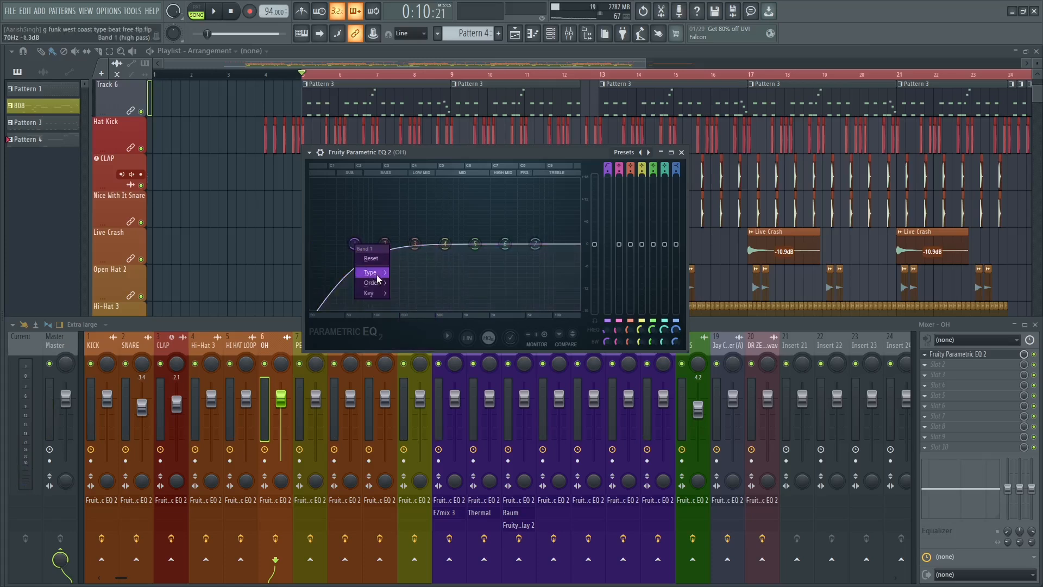
pyautogui.moveTo(380, 283)
pyautogui.click(405, 304)
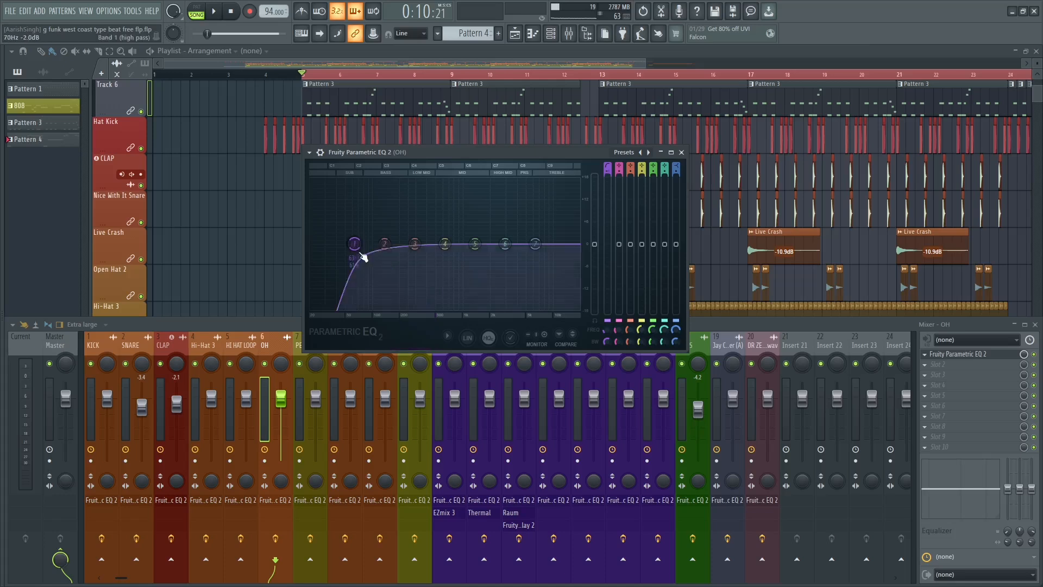
# Raise the OH high-pass cutoff to between bands 4 and 5 and audition the filtered open hat.
pyautogui.press('space')
pyautogui.moveTo(363, 257); pyautogui.dragTo(457, 248)
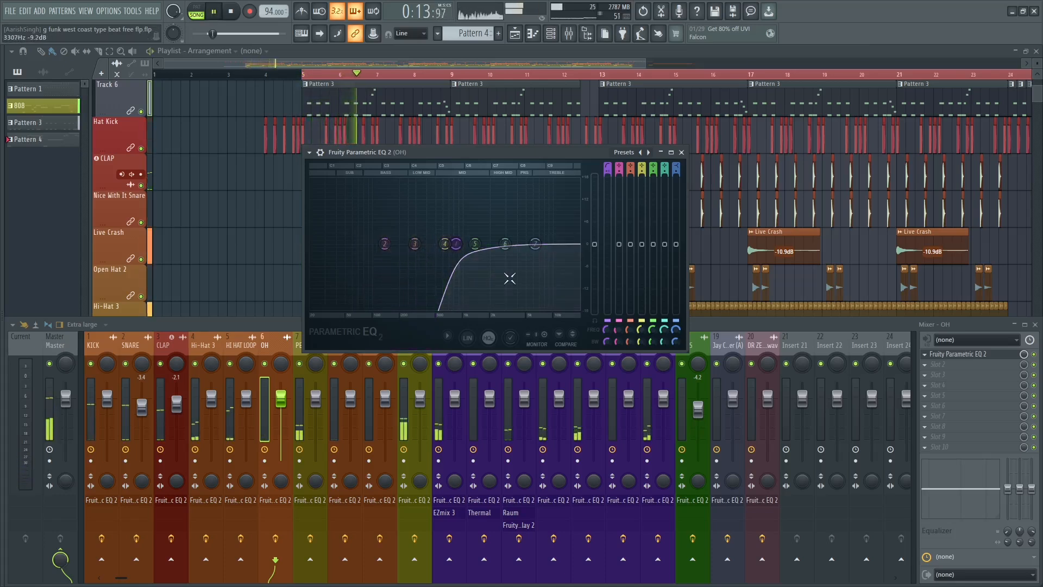
pyautogui.press('space')
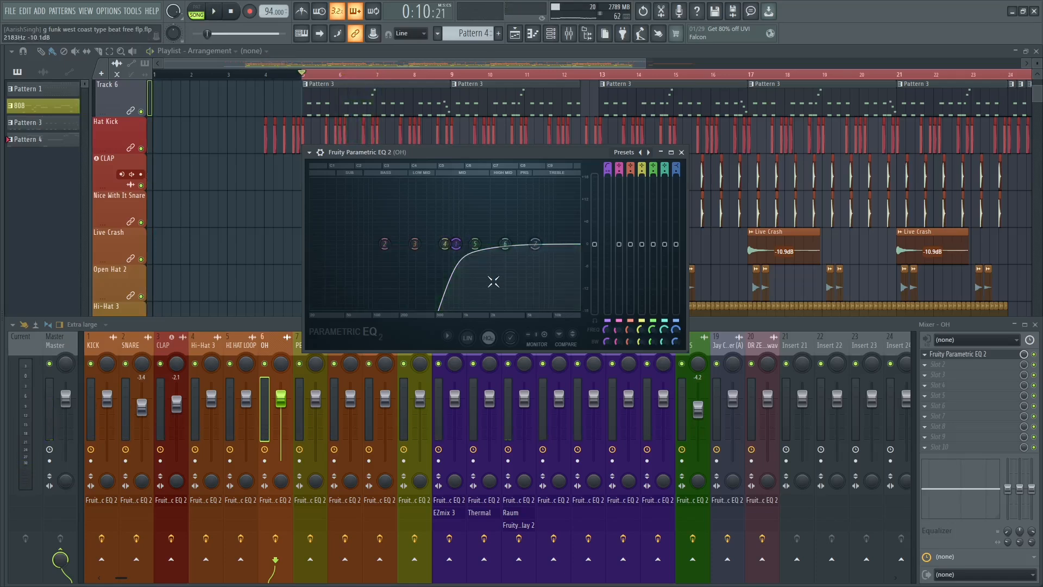
# Boost band 5 of the OH EQ strongly and set band 6 as a narrow, slight cut near 9.5 kHz, auditioning the result.
pyautogui.moveTo(475, 243); pyautogui.dragTo(476, 205)
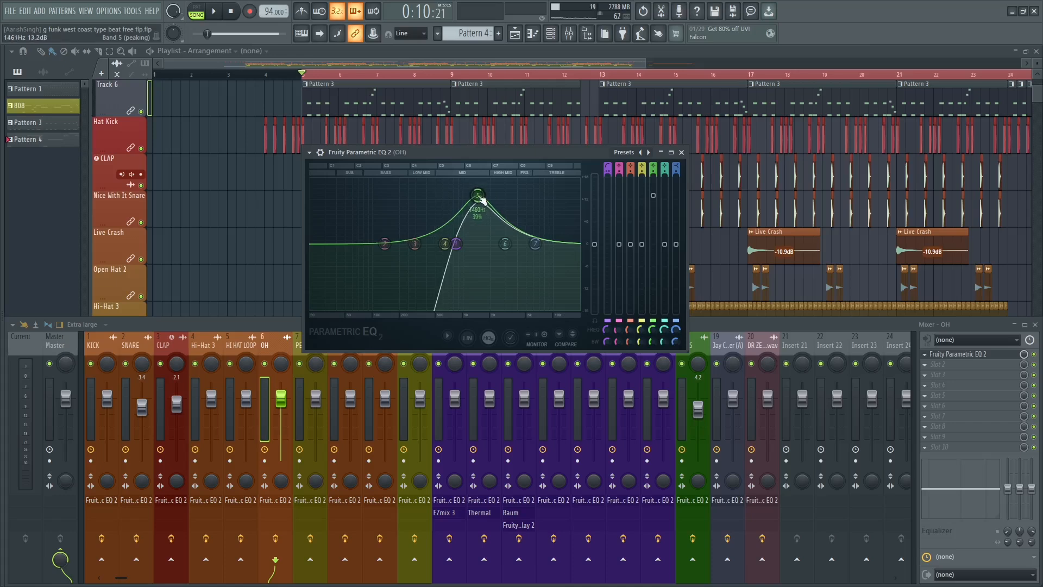
pyautogui.press('space')
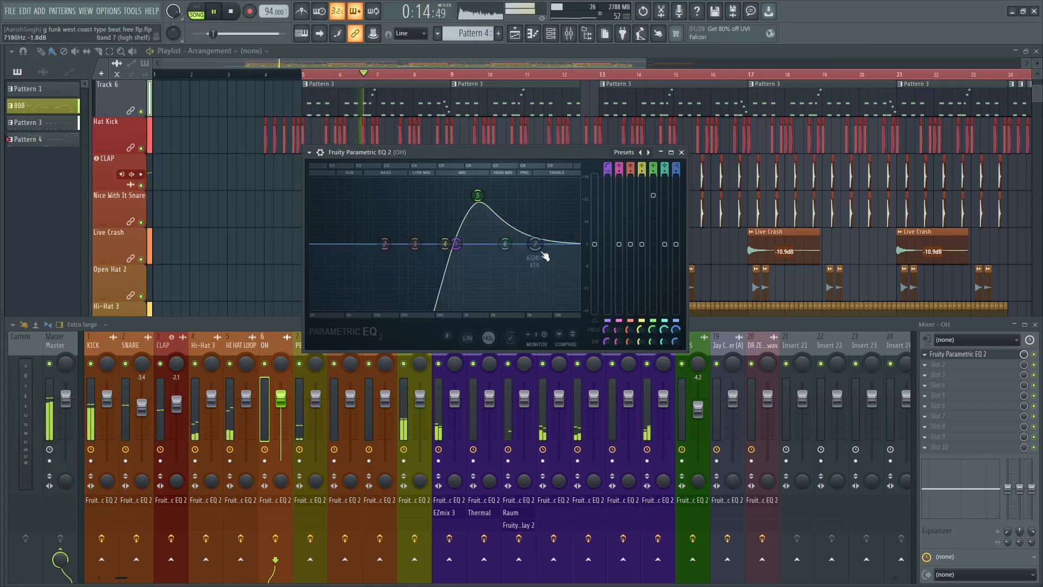
pyautogui.moveTo(506, 244); pyautogui.dragTo(551, 179)
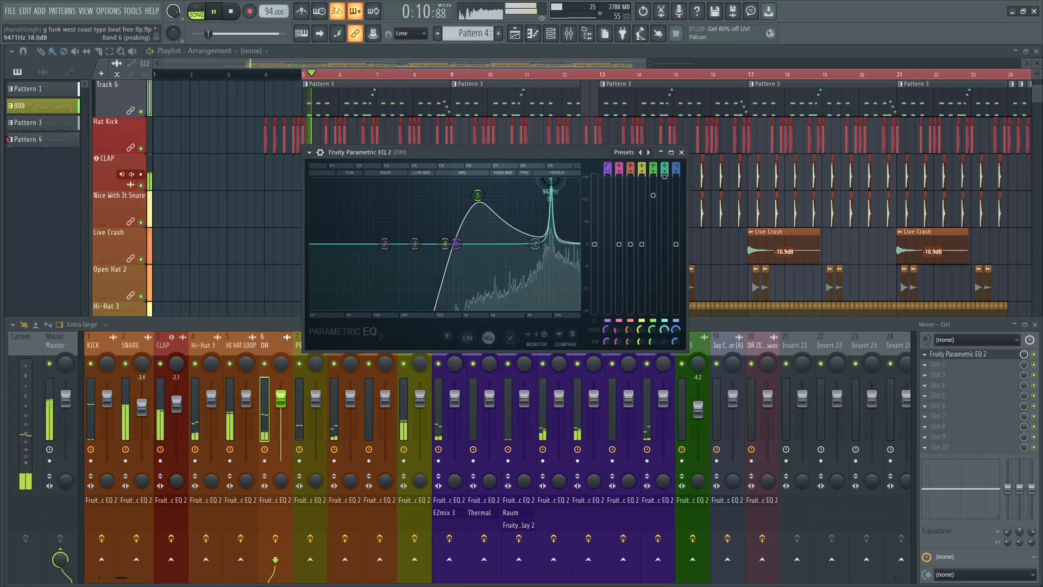
pyautogui.moveTo(653, 195); pyautogui.dragTo(671, 260)
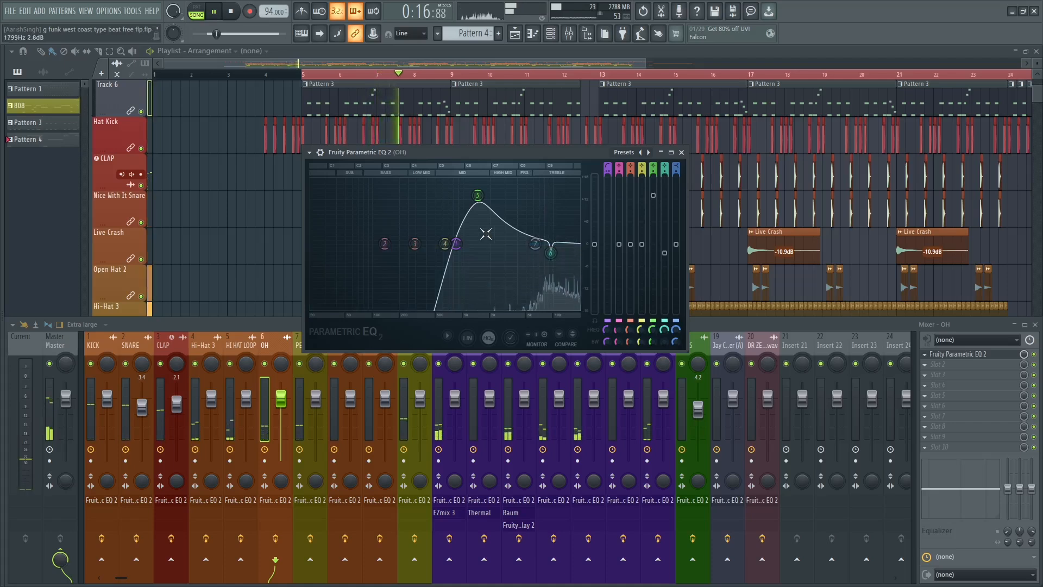
pyautogui.press('space')
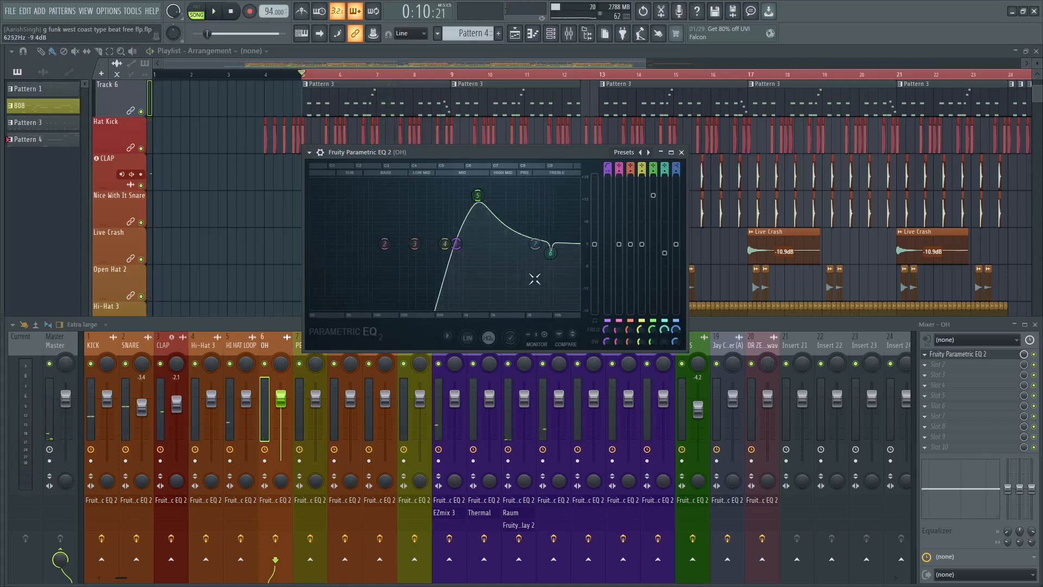
pyautogui.press('space')
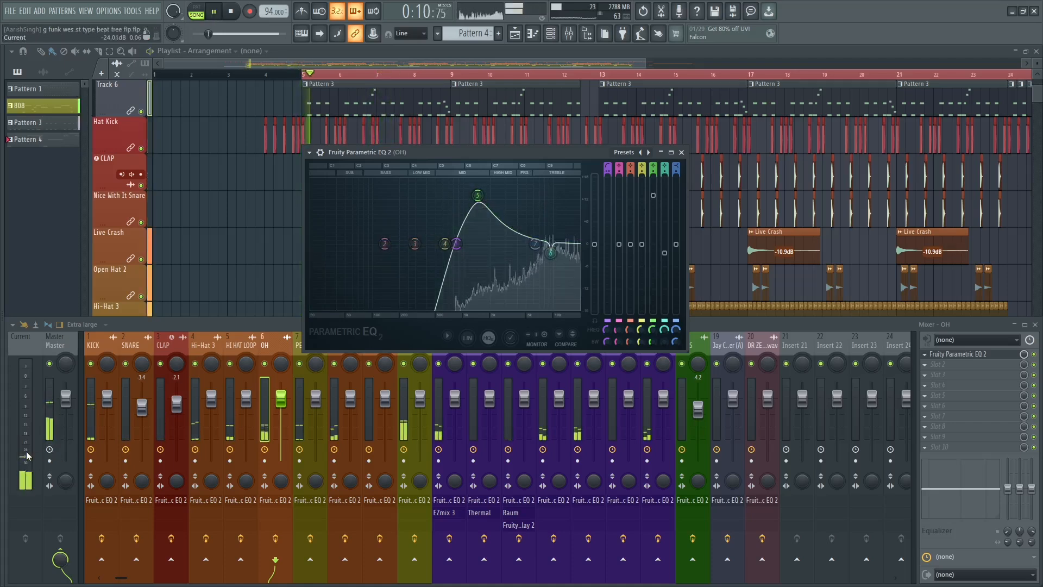
pyautogui.click(681, 152)
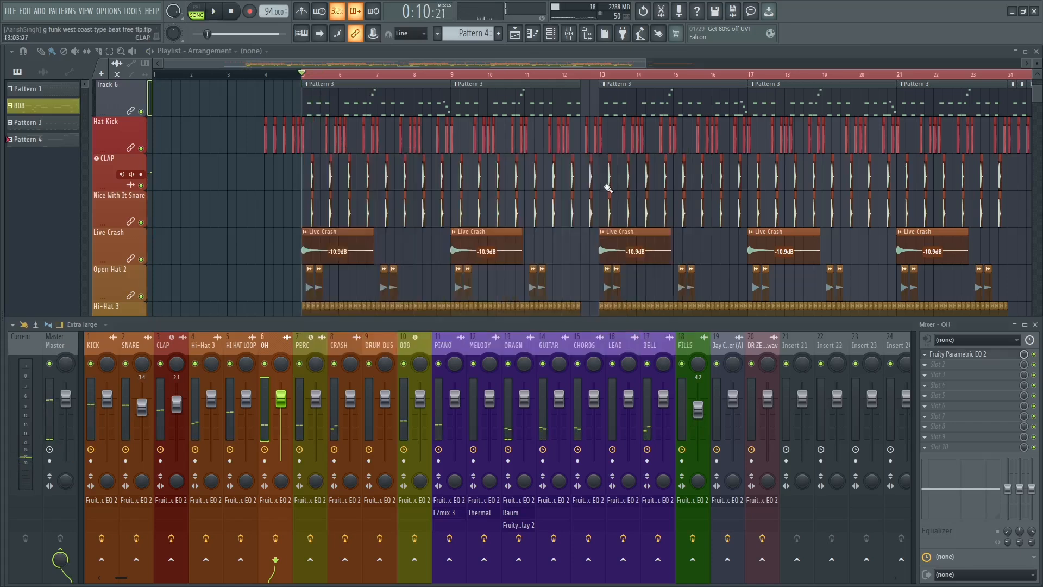
# Solo the OH track and compare its sound with the EQ bypassed and enabled.
pyautogui.rightClick(266, 364)
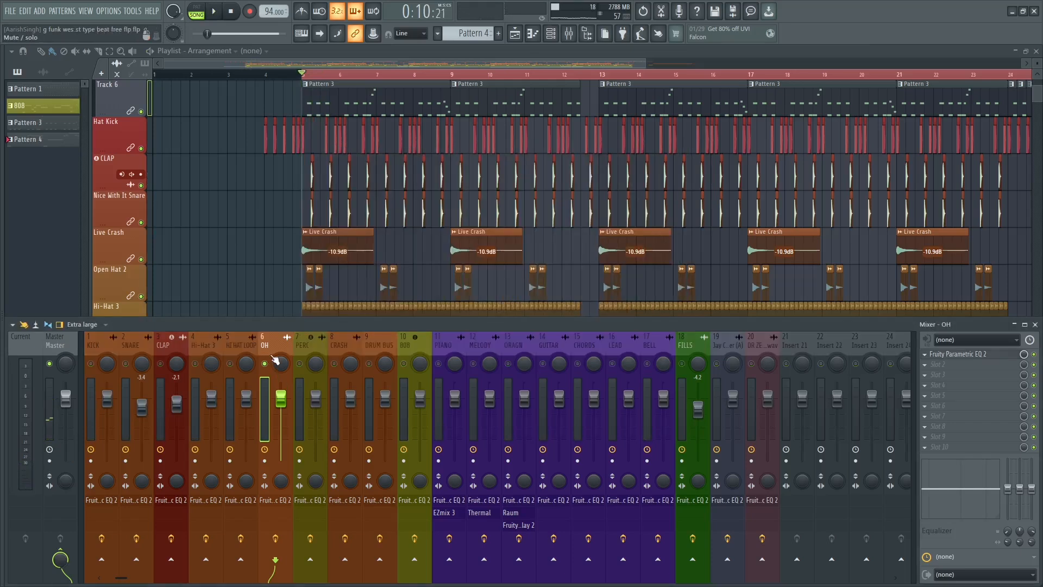
pyautogui.press('space')
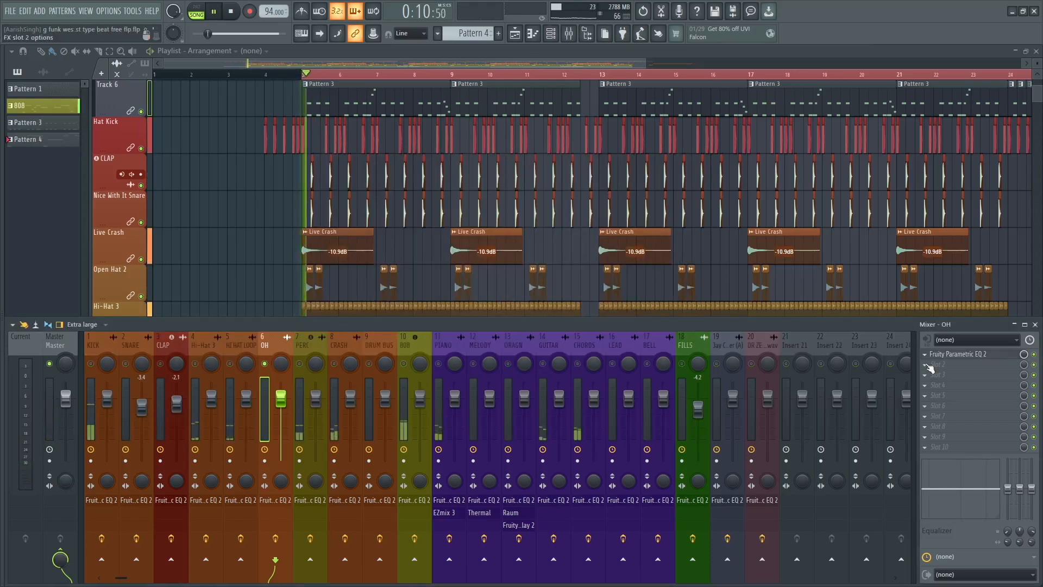
pyautogui.click(1034, 354)
pyautogui.press('space')
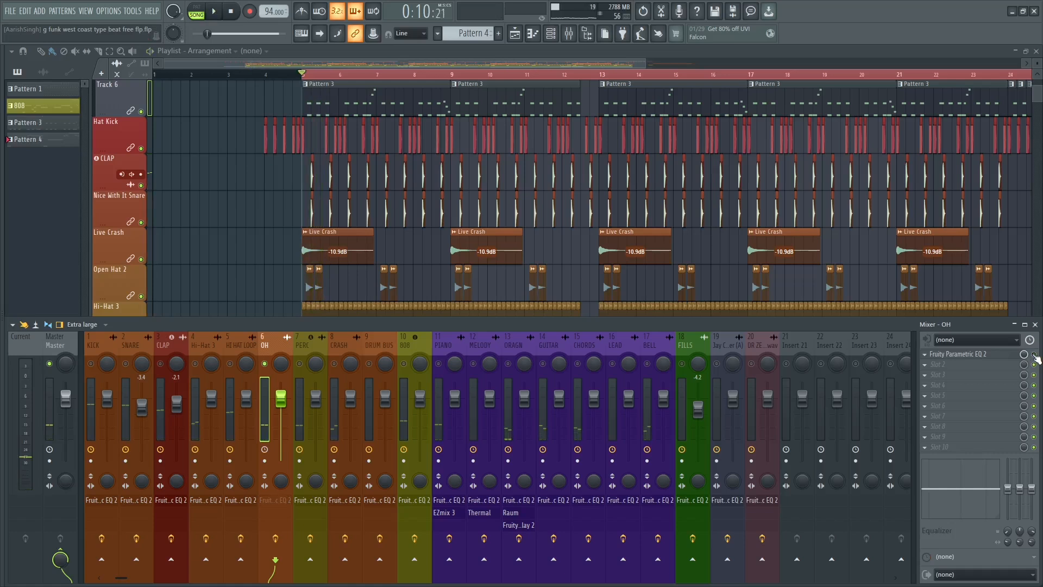
pyautogui.press('space')
pyautogui.click(1034, 354)
pyautogui.press('space')
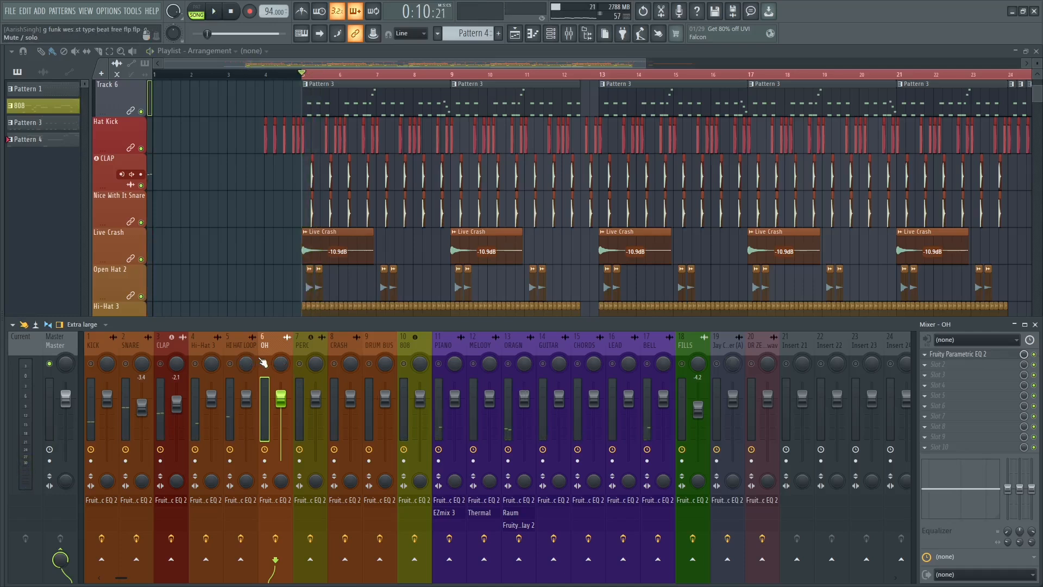
pyautogui.rightClick(263, 362)
# Open the Fruity Parametric EQ 2 on the PERC track and make band 1 a high-pass filter with Steep 4 order during playback.
pyautogui.click(309, 343)
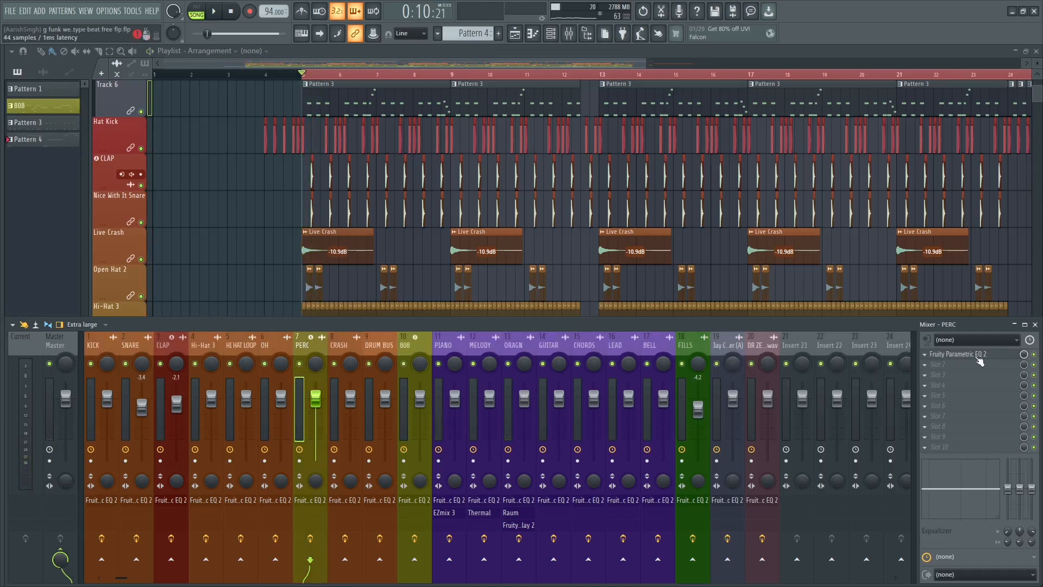
pyautogui.click(978, 357)
pyautogui.press('space')
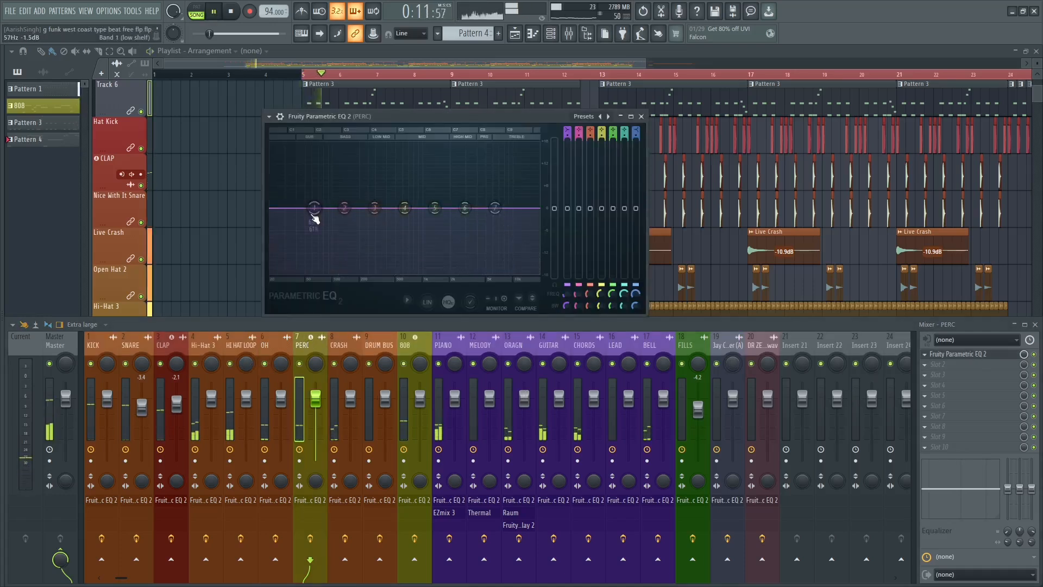
pyautogui.rightClick(314, 207)
pyautogui.moveTo(342, 239)
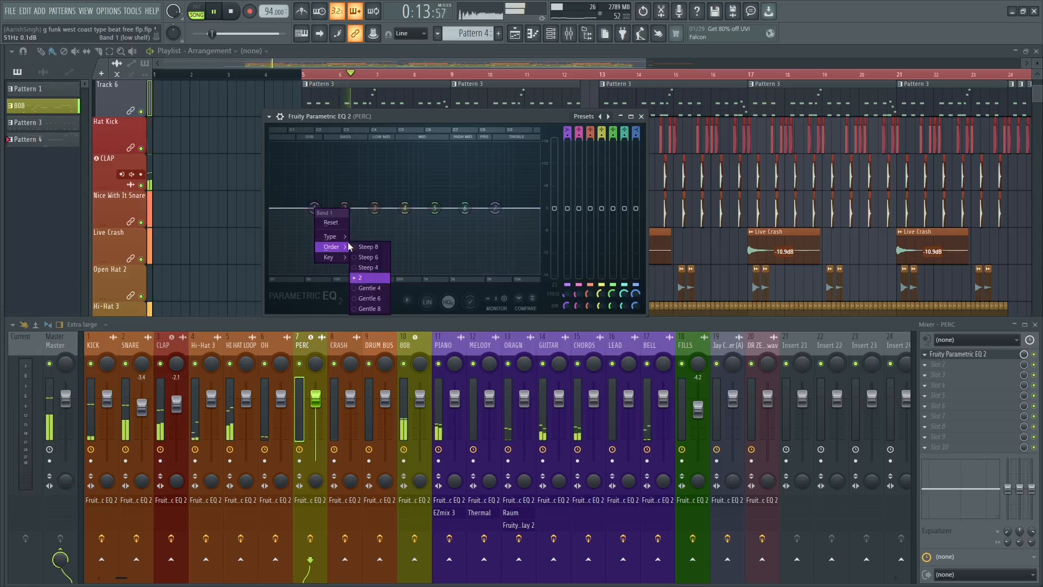
pyautogui.click(371, 267)
pyautogui.rightClick(314, 208)
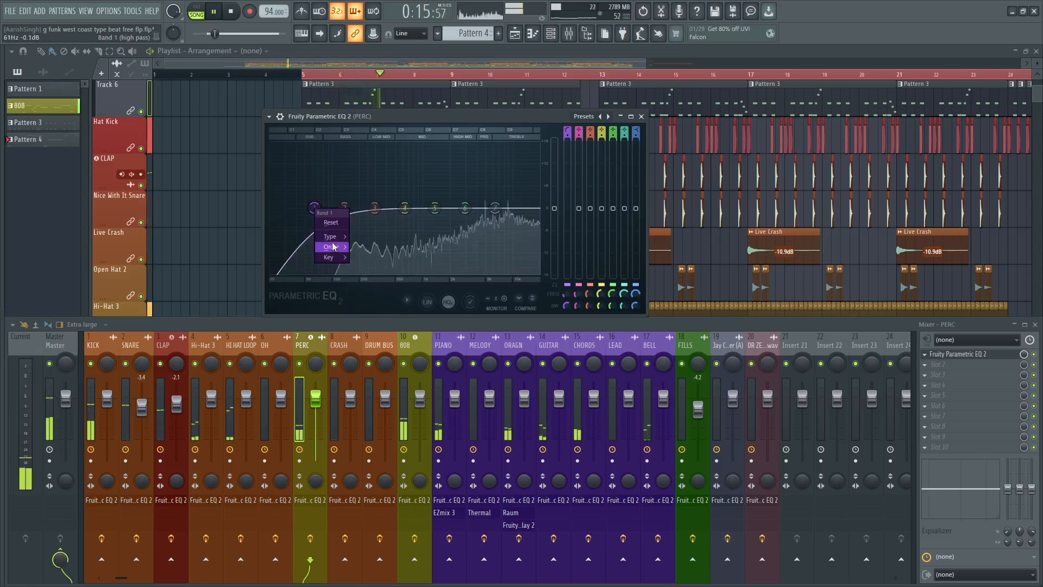
pyautogui.click(368, 267)
# Raise the PERC high-pass cutoff just past band 2, boost band 3 at band 4's frequency, and boost bands 5, 6 and 7 slightly.
pyautogui.moveTo(316, 209); pyautogui.dragTo(404, 175)
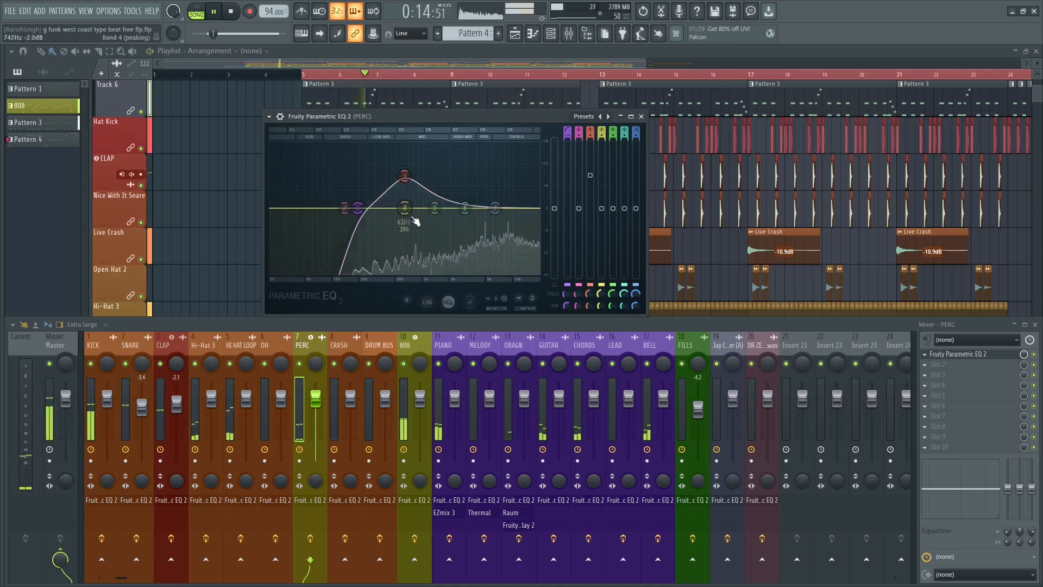
pyautogui.moveTo(464, 208); pyautogui.dragTo(430, 202)
pyautogui.moveTo(496, 208); pyautogui.dragTo(498, 202)
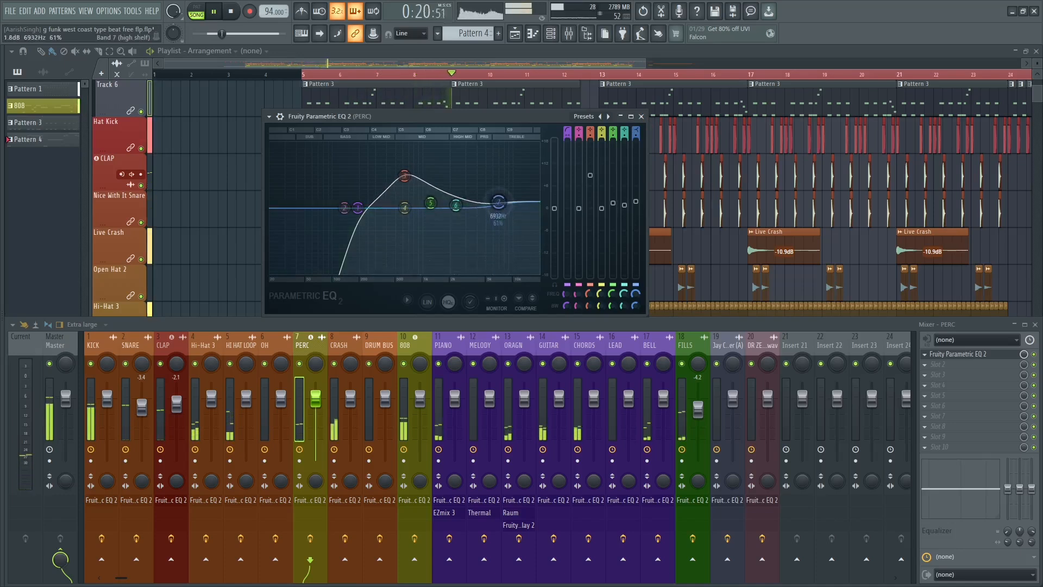
pyautogui.click(641, 116)
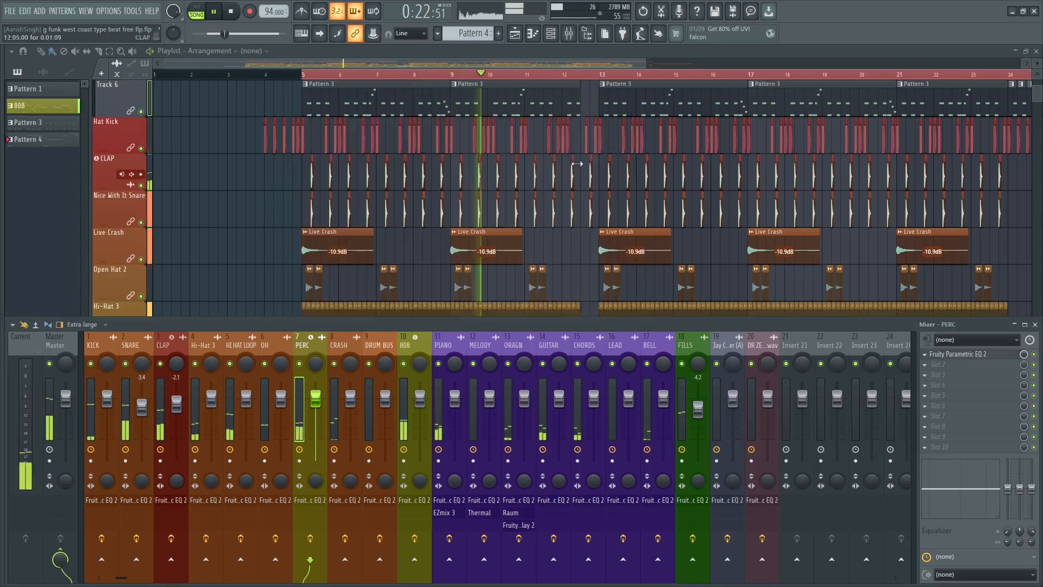
# Open the Fruity Parametric EQ 2 on the CRASH track and make band 1 a high-pass filter with a steeper slope.
pyautogui.click(345, 344)
pyautogui.press('space')
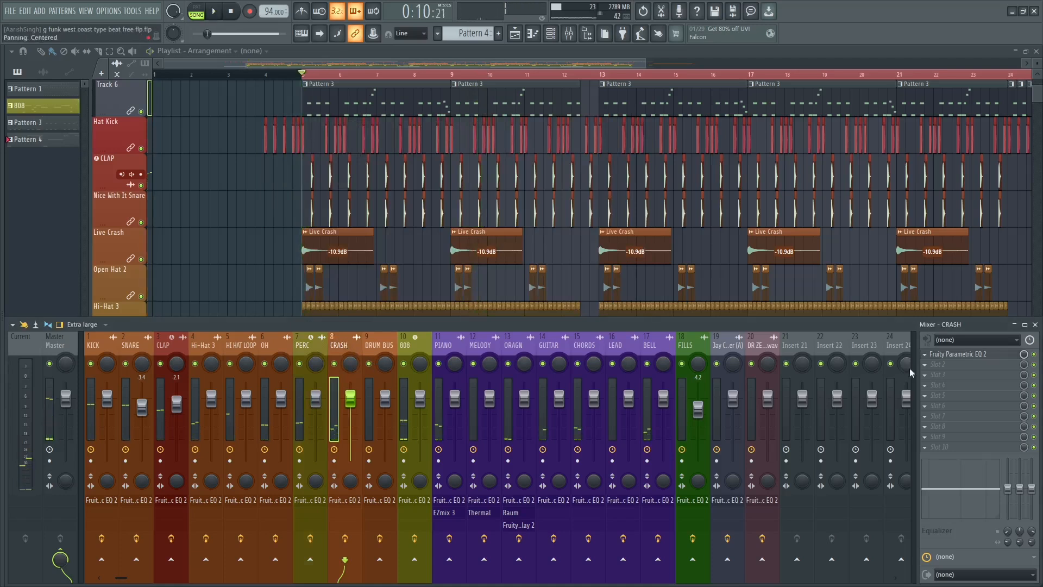
pyautogui.click(959, 354)
pyautogui.press('space')
pyautogui.rightClick(309, 244)
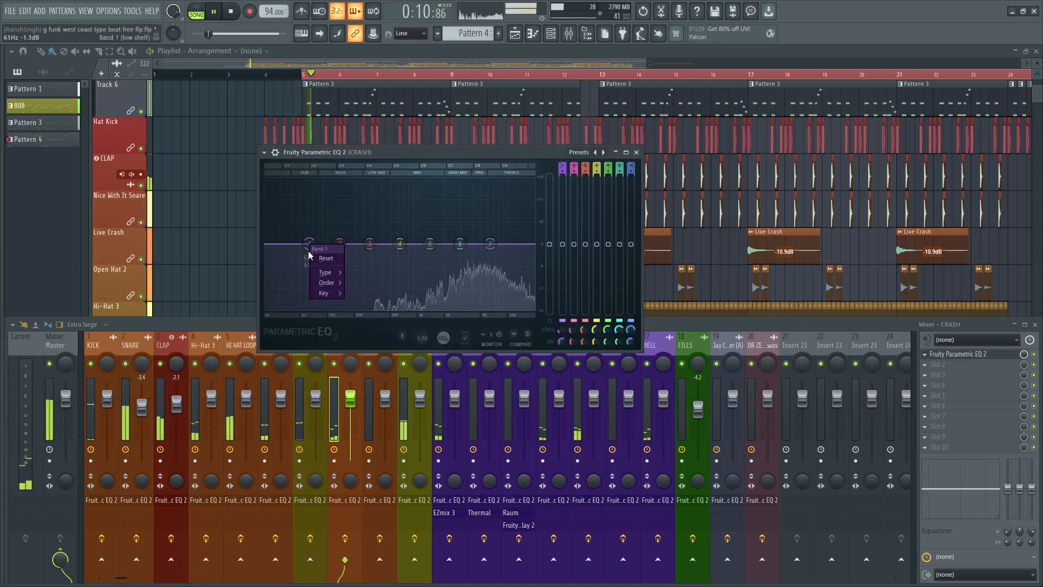
pyautogui.moveTo(325, 272)
pyautogui.click(357, 306)
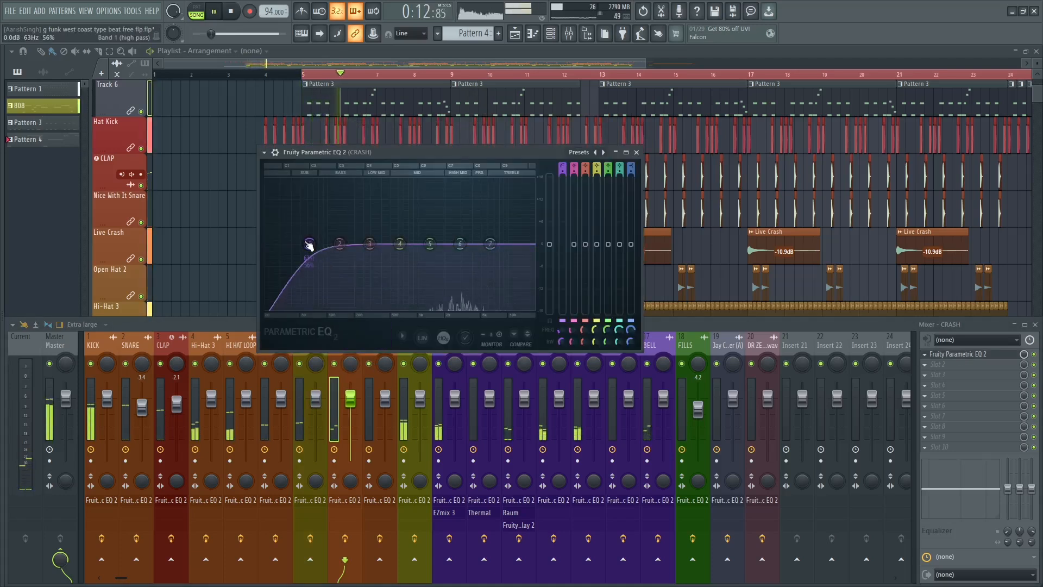
pyautogui.rightClick(309, 242)
pyautogui.click(357, 304)
pyautogui.press('space')
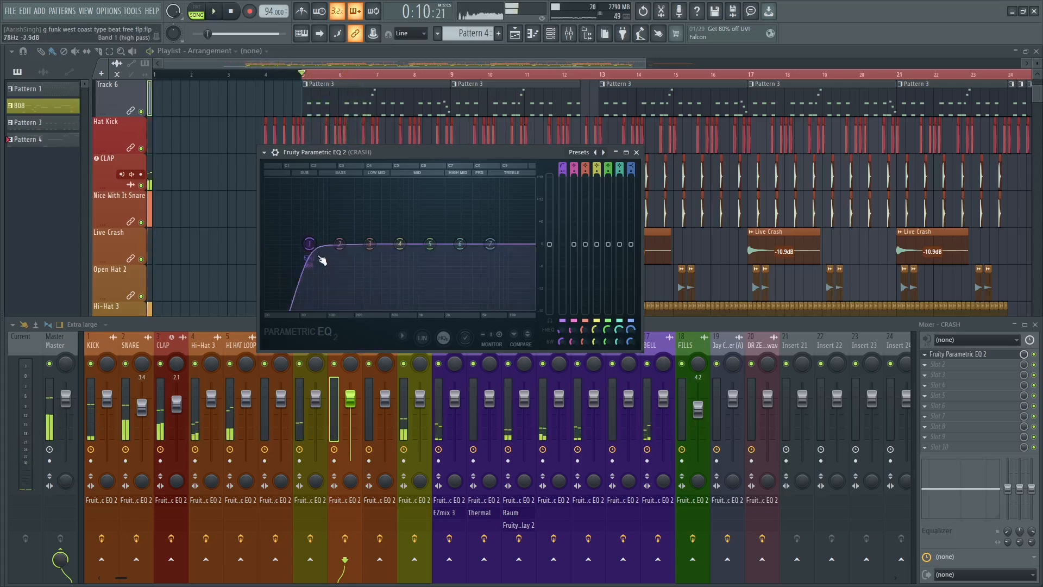
# Raise the CRASH high-pass cutoff to just above band 3's frequency and audition the filtered crash.
pyautogui.press('space')
pyautogui.press('space')
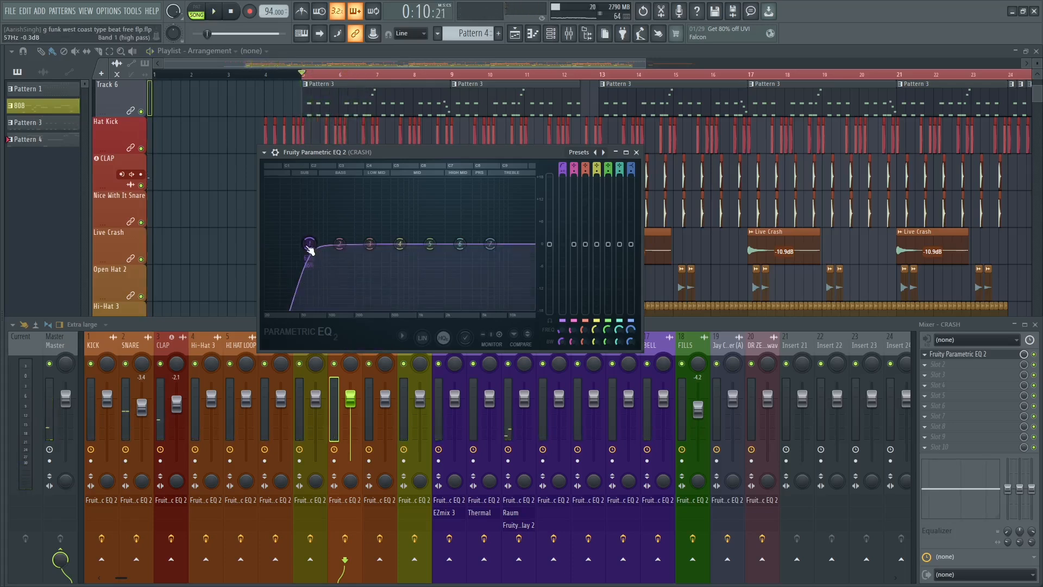
pyautogui.moveTo(309, 243); pyautogui.dragTo(365, 243)
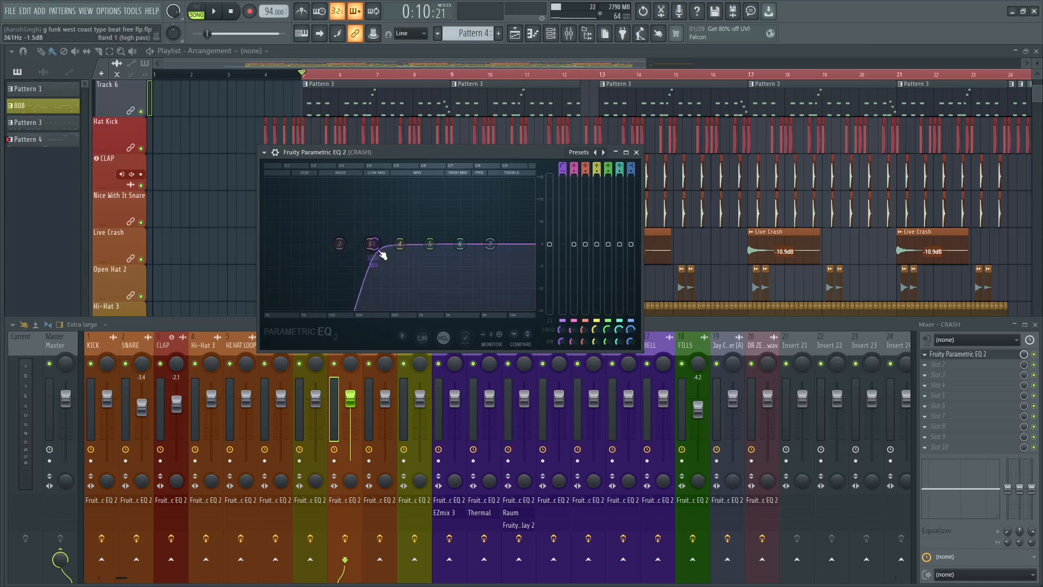
pyautogui.press('space')
pyautogui.moveTo(382, 255)
pyautogui.mouseDown()
pyautogui.moveTo(307, 255)
pyautogui.moveTo(382, 249)
pyautogui.mouseUp()
pyautogui.press('space')
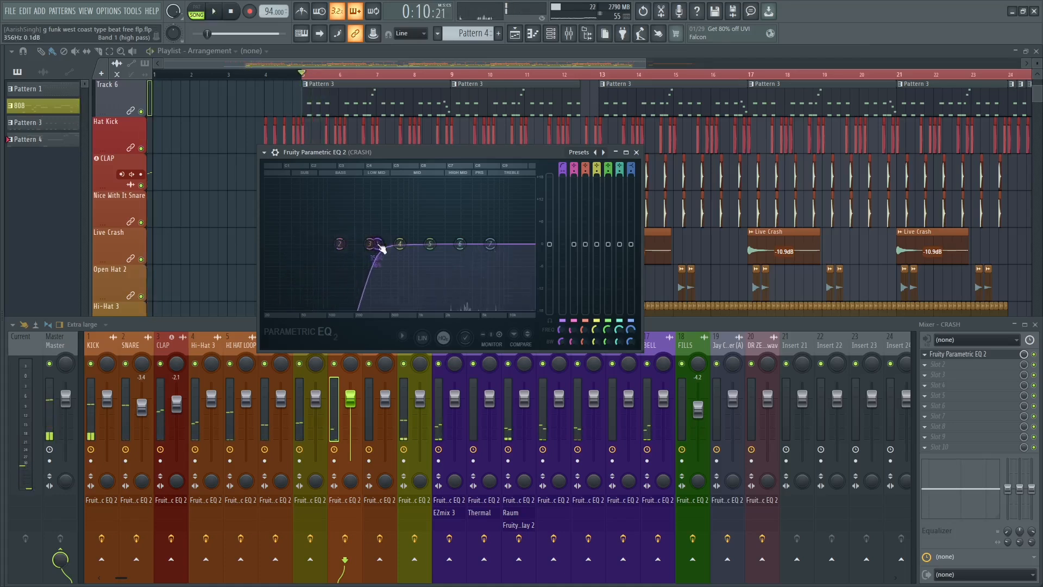
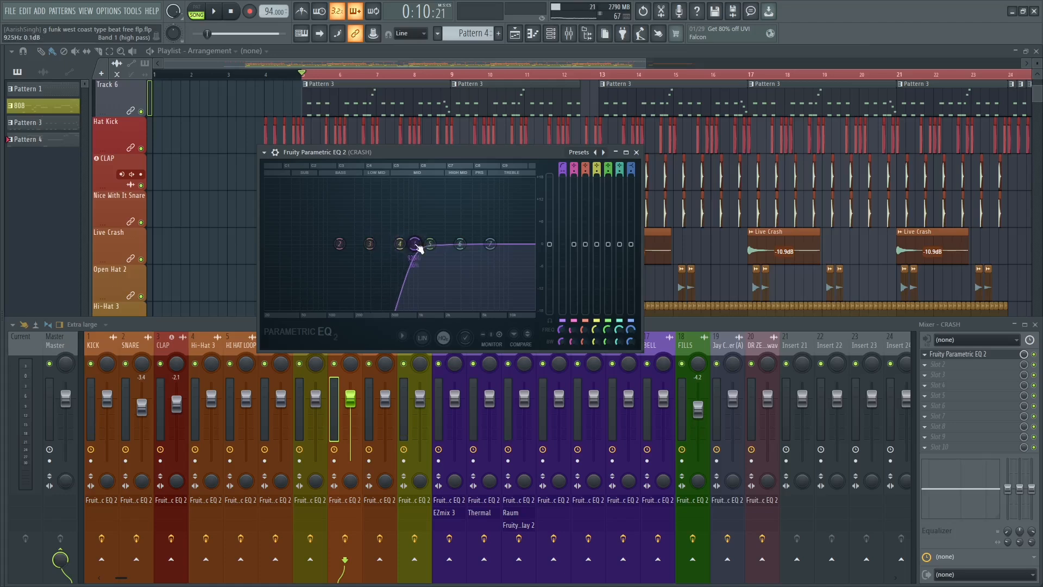
# Lower the CRASH high-pass cutoff to just below band 4's default frequency and audition a band 4 boost of about 7 dB near 841 Hz.
pyautogui.press('space')
pyautogui.moveTo(417, 247); pyautogui.dragTo(418, 223)
pyautogui.press('space')
pyautogui.press('space')
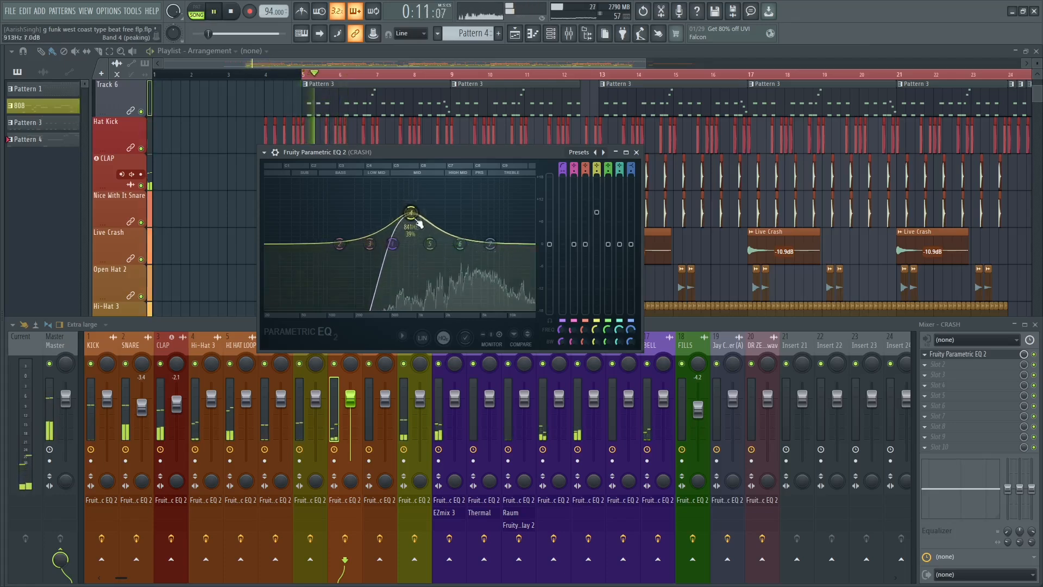
pyautogui.press('space')
pyautogui.press('space')
# Reset band 4 of the CRASH EQ, try a smaller boost of about 4.4 dB near 876 Hz, and reset it again.
pyautogui.press('space')
pyautogui.press('space')
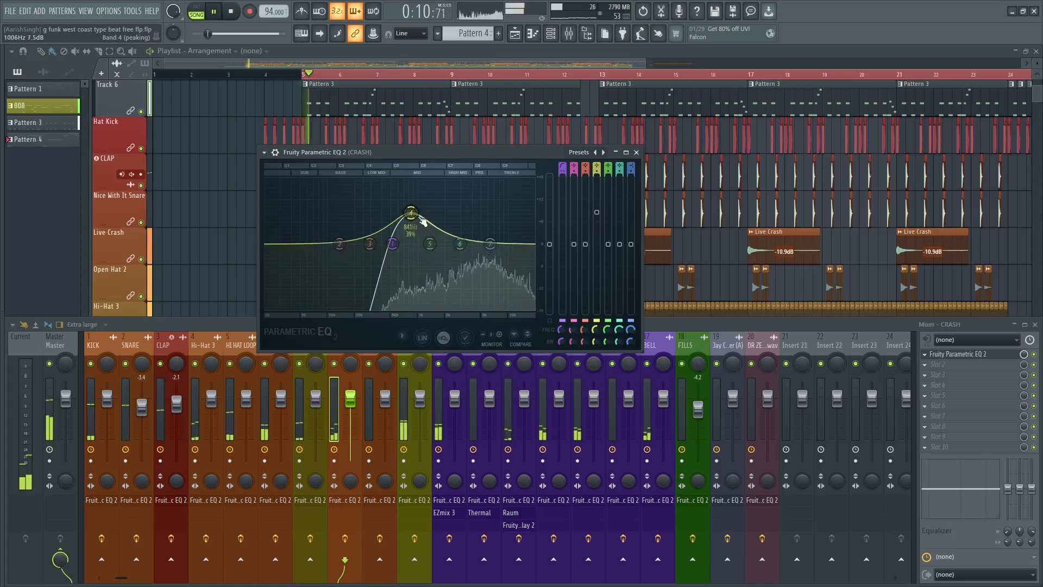
pyautogui.press('space')
pyautogui.rightClick(414, 216)
pyautogui.click(422, 226)
pyautogui.press('space')
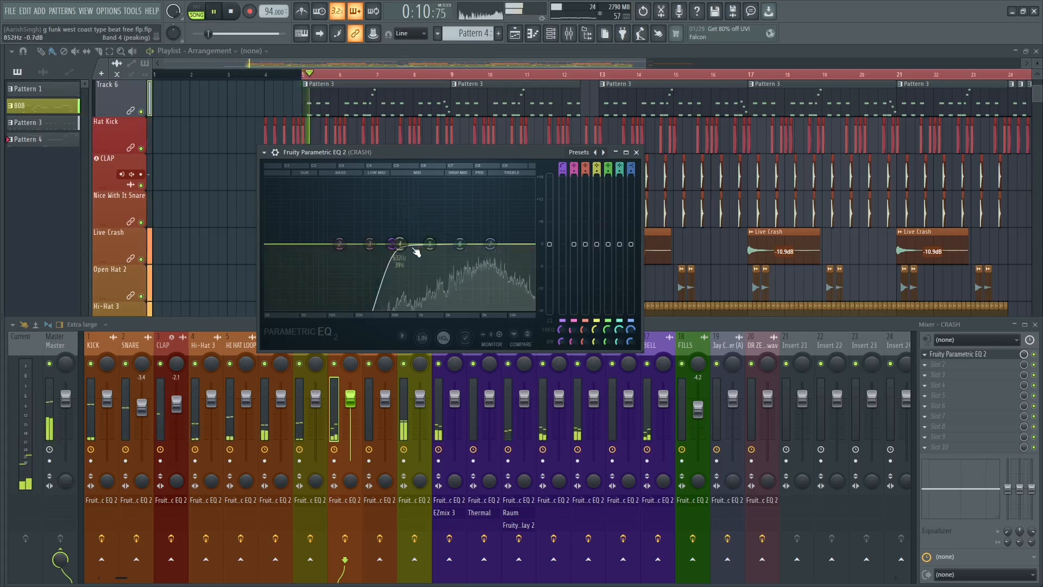
pyautogui.press('space')
pyautogui.rightClick(413, 228)
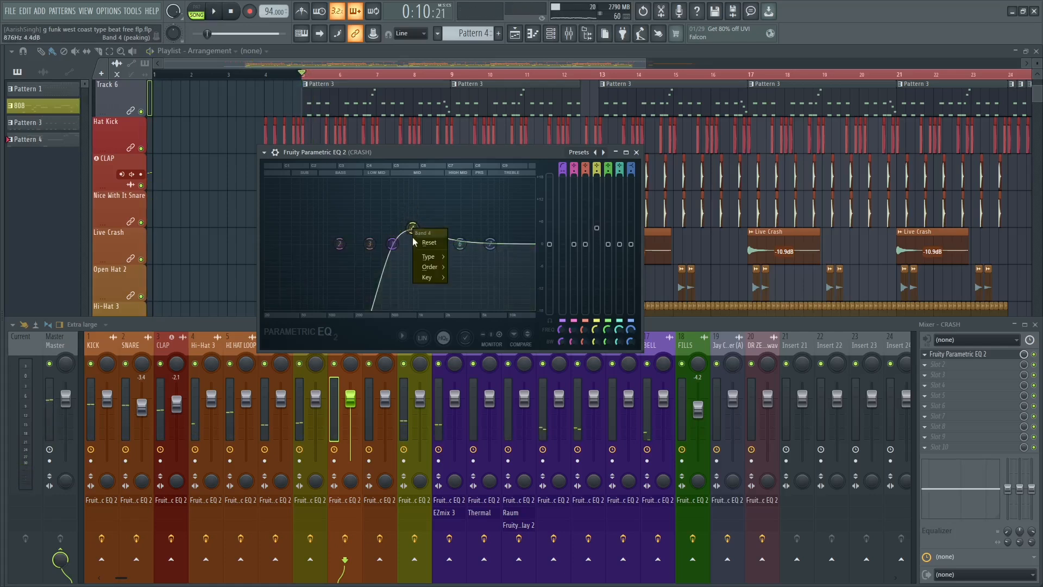
# Boost band 5 of the CRASH EQ by about 6.3 dB near 1.1 kHz, audition it, and close the EQ.
pyautogui.press('space')
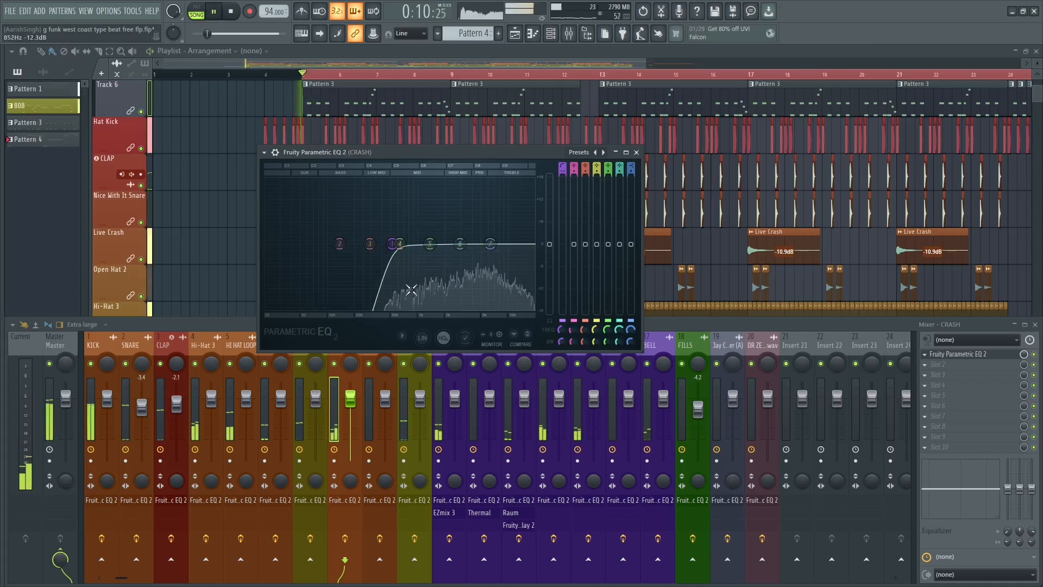
pyautogui.press('space')
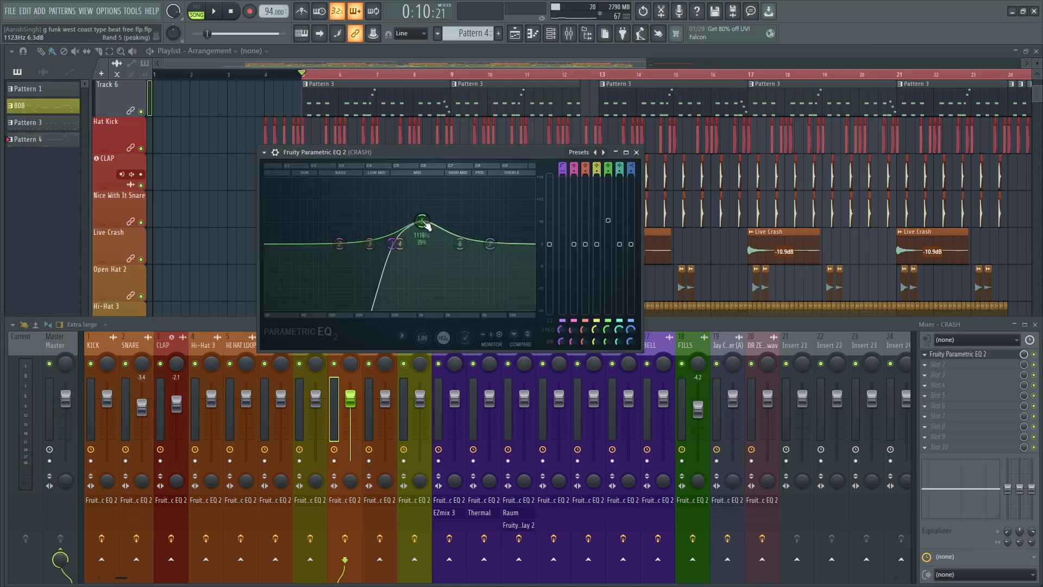
pyautogui.press('space')
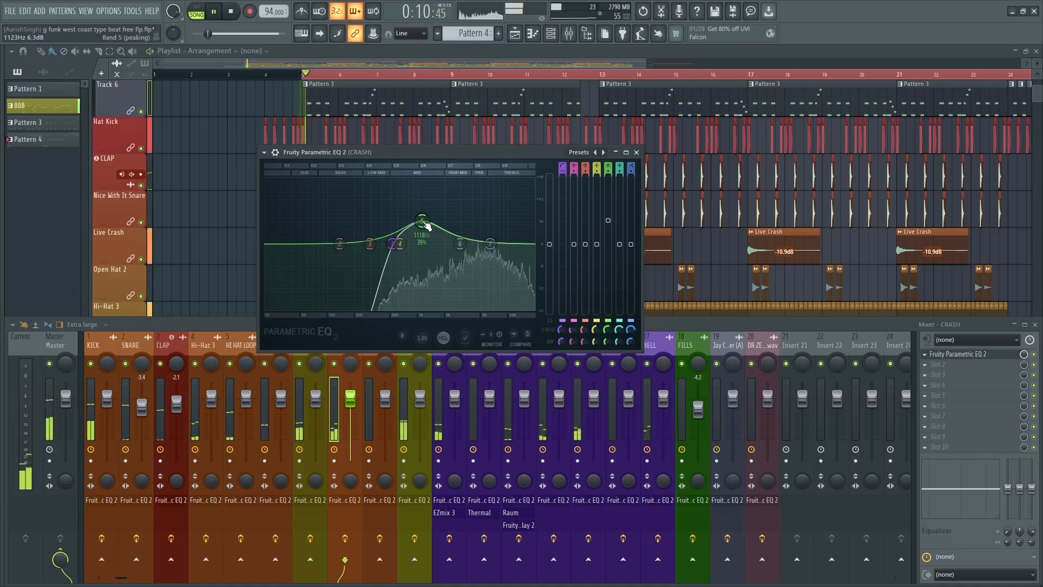
pyautogui.click(636, 154)
pyautogui.press('space')
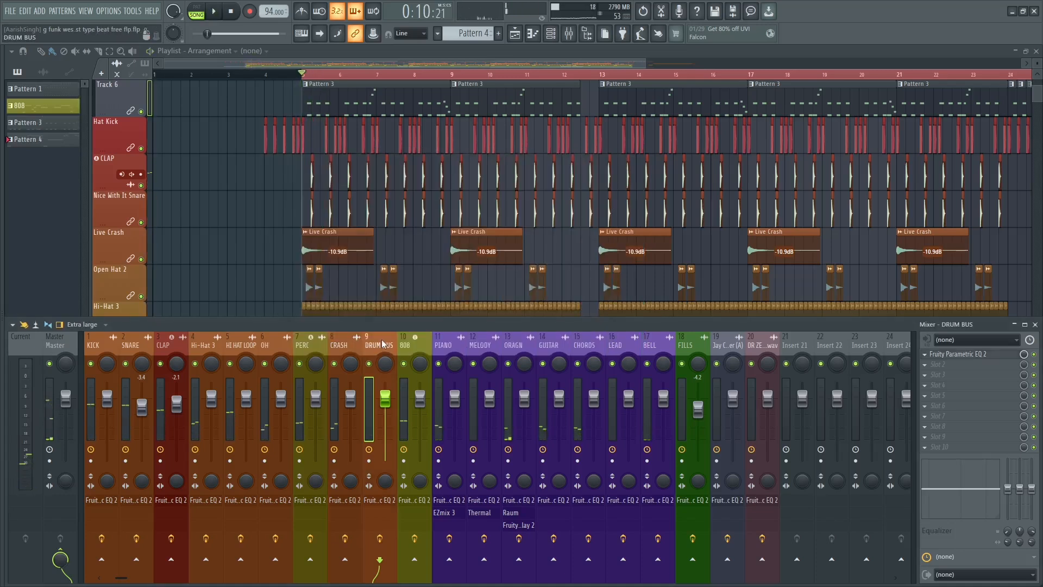
# Open the Fruity Parametric EQ 2 on the 808 track, audition the bass, and make band 7 a low-pass filter.
pyautogui.click(425, 343)
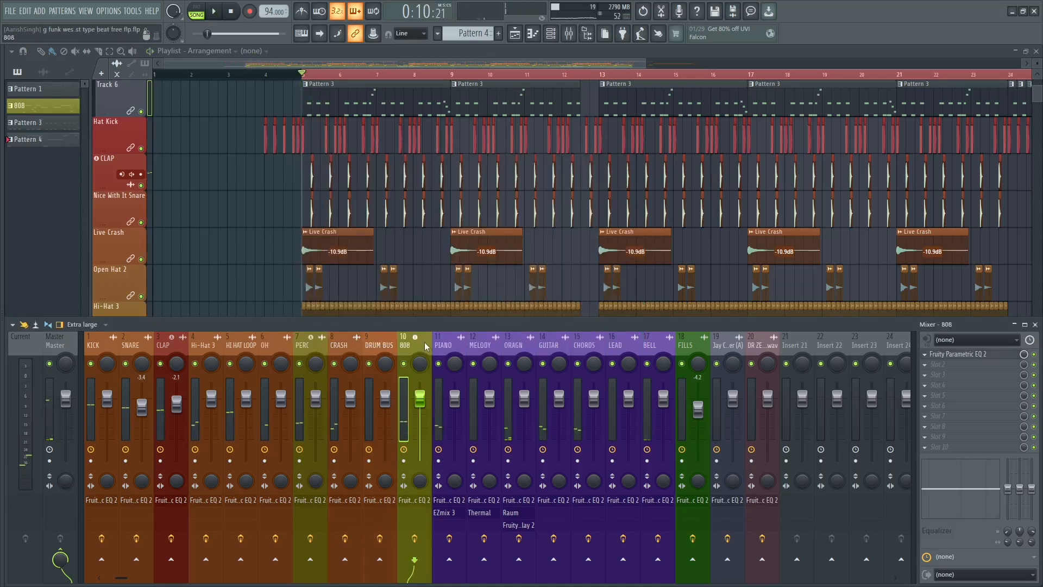
pyautogui.click(953, 354)
pyautogui.press('space')
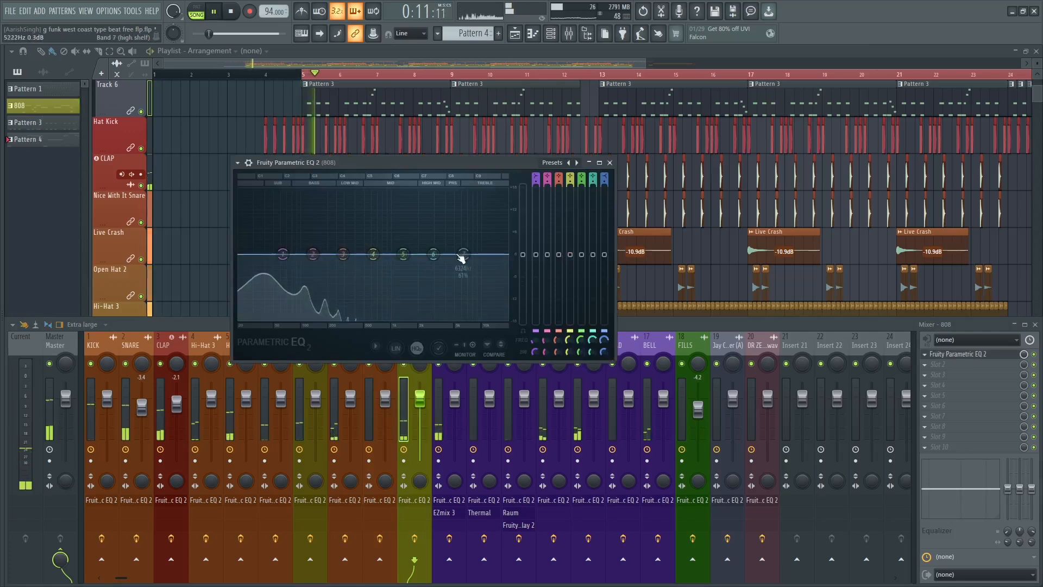
pyautogui.press('space')
pyautogui.rightClick(461, 256)
pyautogui.moveTo(480, 287)
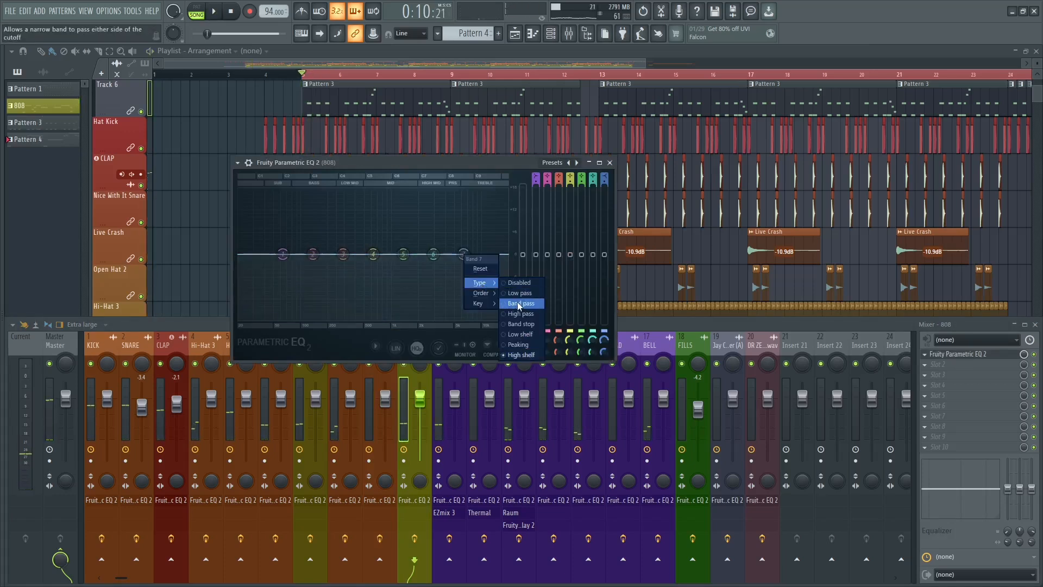
pyautogui.click(516, 315)
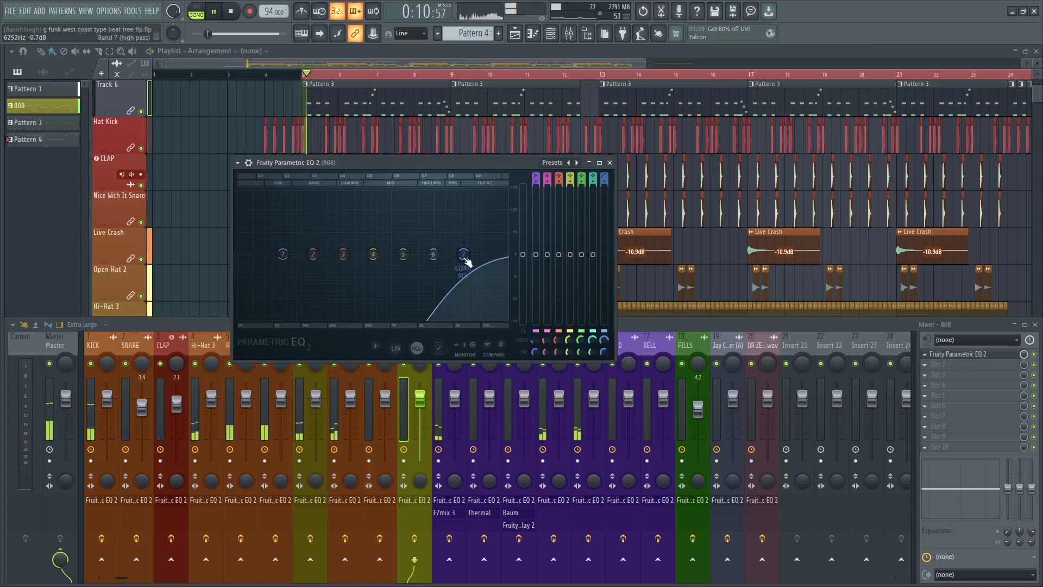
pyautogui.rightClick(464, 255)
pyautogui.moveTo(481, 283)
pyautogui.click(516, 294)
pyautogui.press('space')
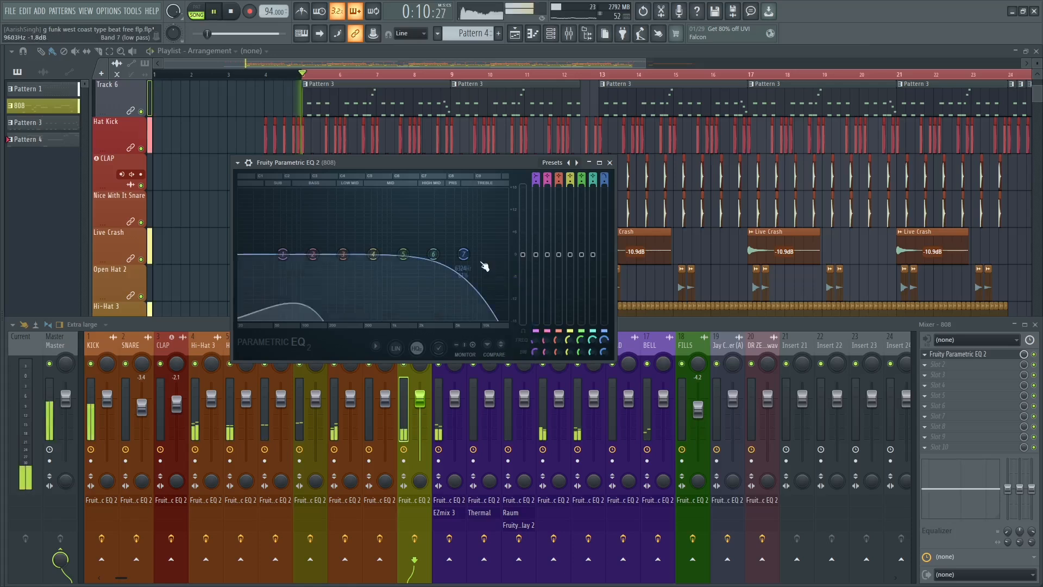
# Lower the 808 low-pass cutoff to just below band 4's frequency, then try a band 2 boost near 319 Hz and reset that band.
pyautogui.moveTo(464, 253); pyautogui.dragTo(349, 229)
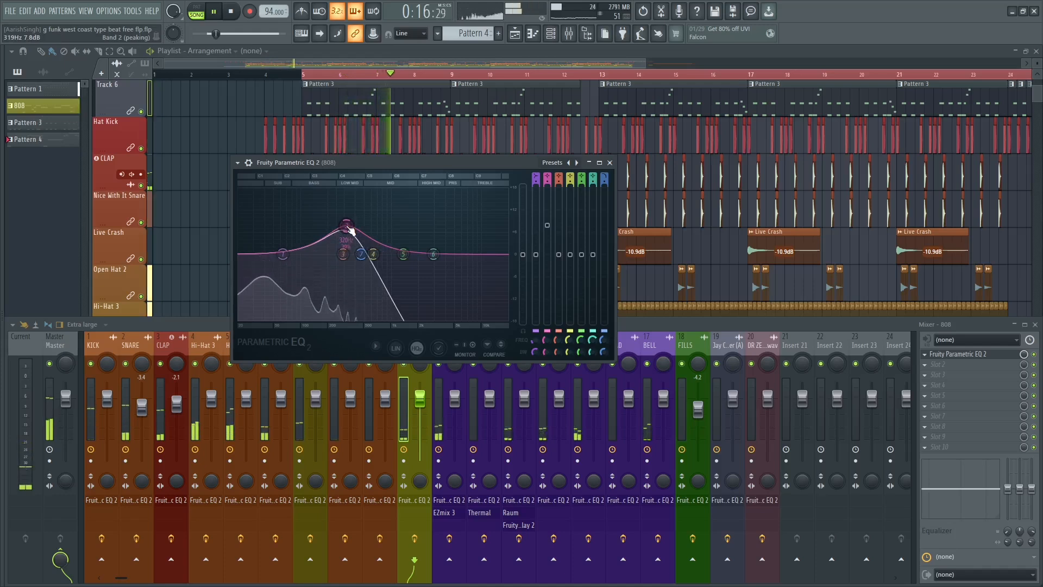
pyautogui.press('space')
pyautogui.rightClick(347, 228)
pyautogui.click(362, 240)
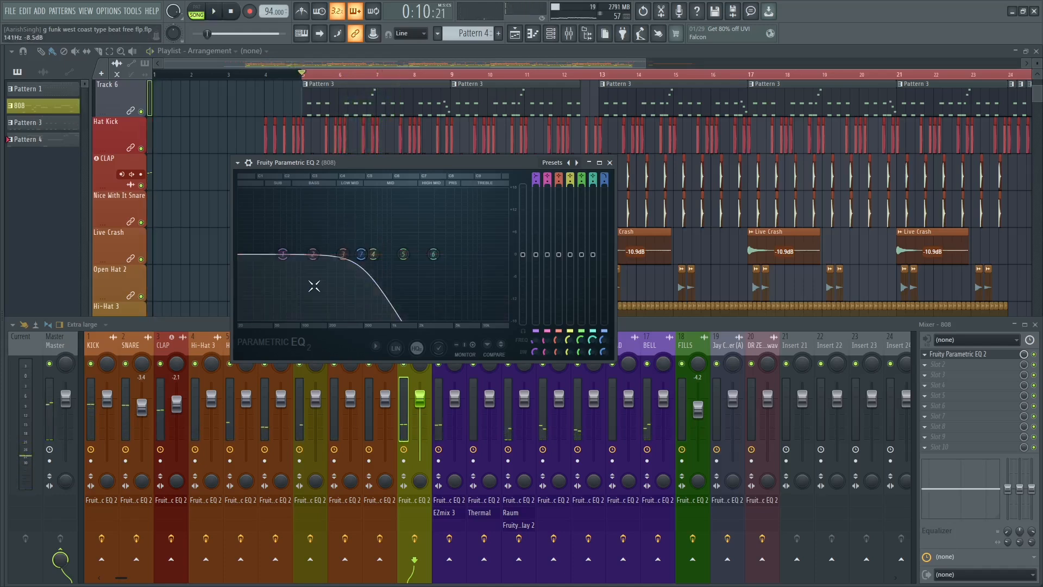
# Boost band 2 of the 808 EQ by almost 8 dB near 275 Hz during playback, then trim the boost slightly.
pyautogui.press('space')
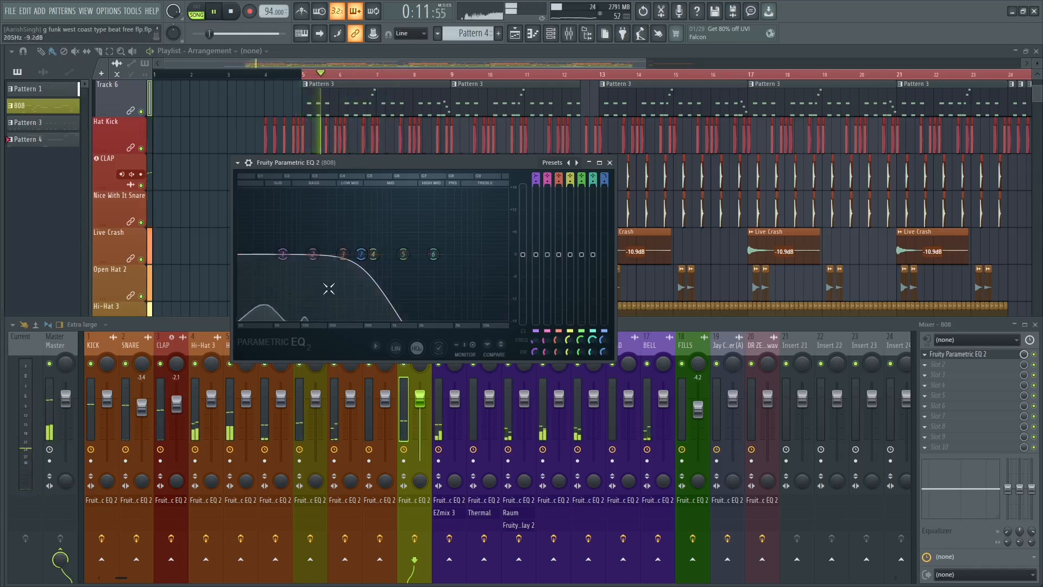
pyautogui.press('space')
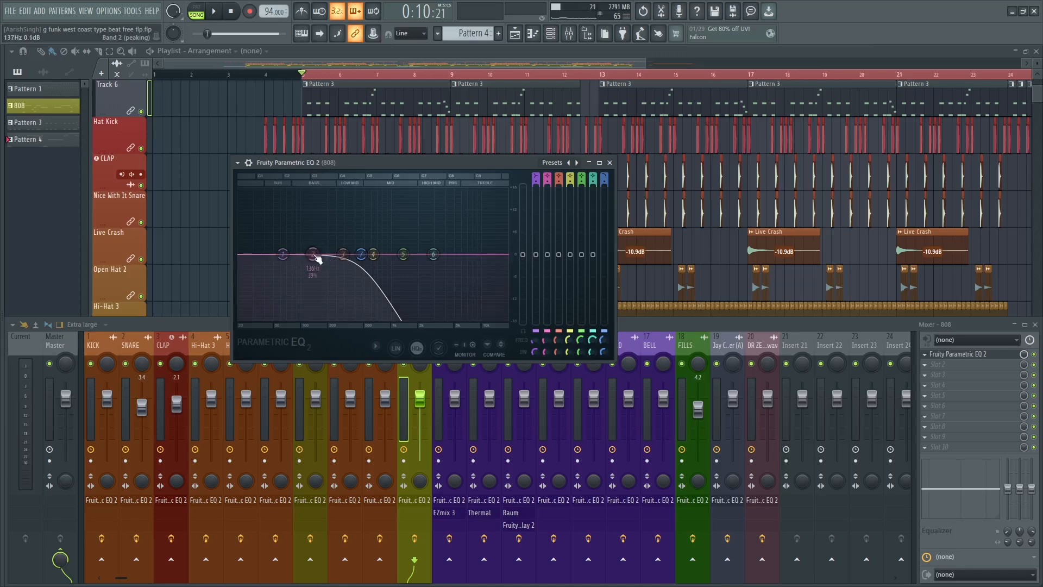
pyautogui.press('space')
pyautogui.moveTo(317, 258); pyautogui.dragTo(345, 231)
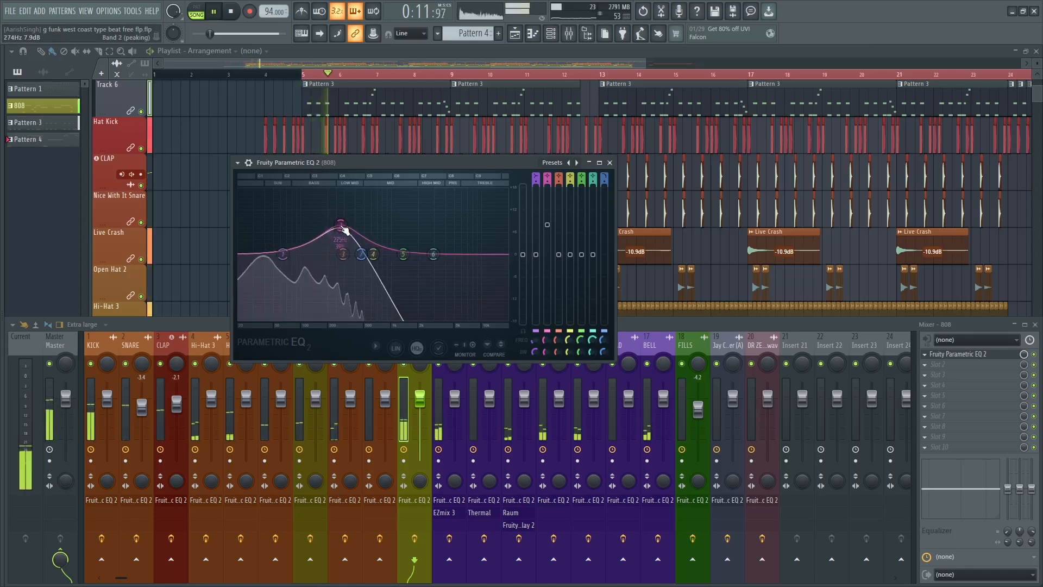
pyautogui.press('space')
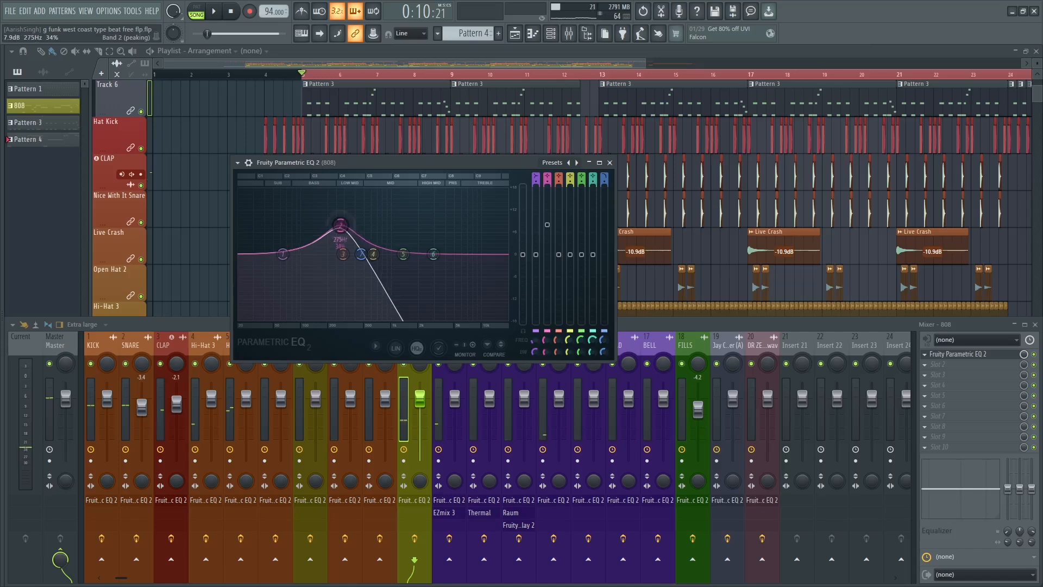
pyautogui.press('space')
pyautogui.press('space')
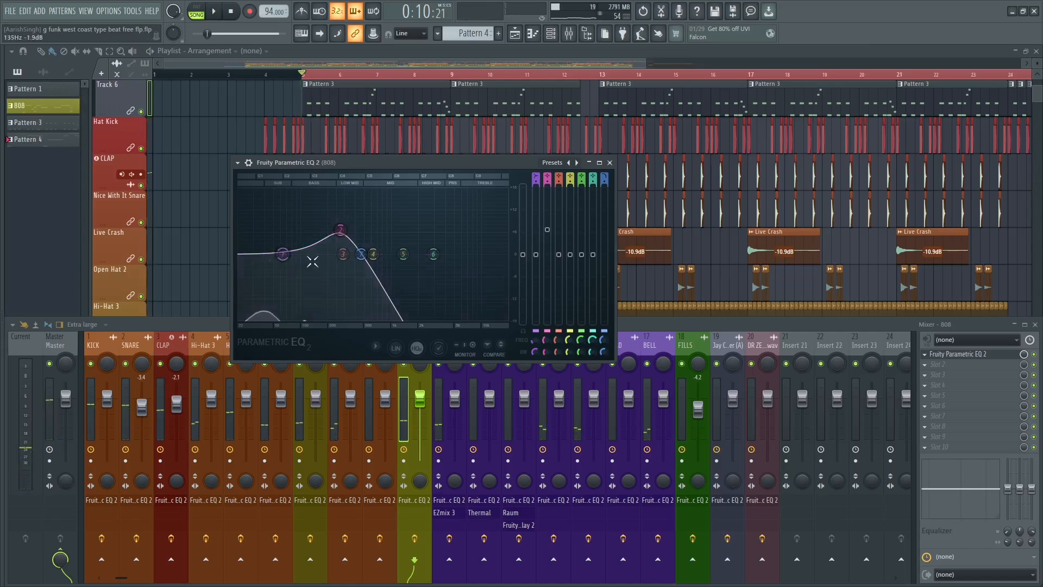
# Make band 1 of the 808 EQ a high-pass filter and set its cutoff to about 29 Hz during playback.
pyautogui.rightClick(282, 260)
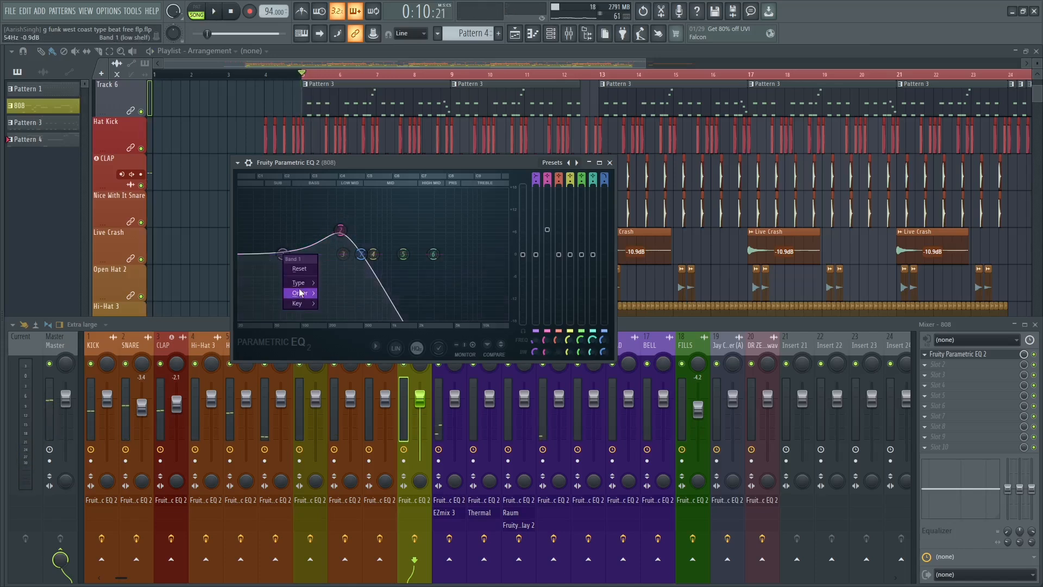
pyautogui.moveTo(300, 293)
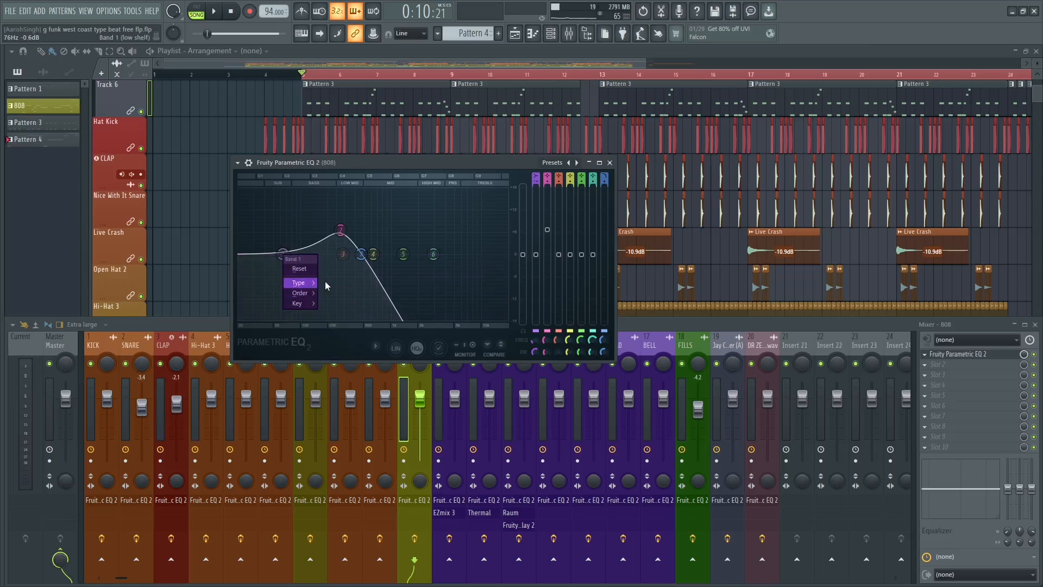
pyautogui.click(337, 304)
pyautogui.rightClick(284, 259)
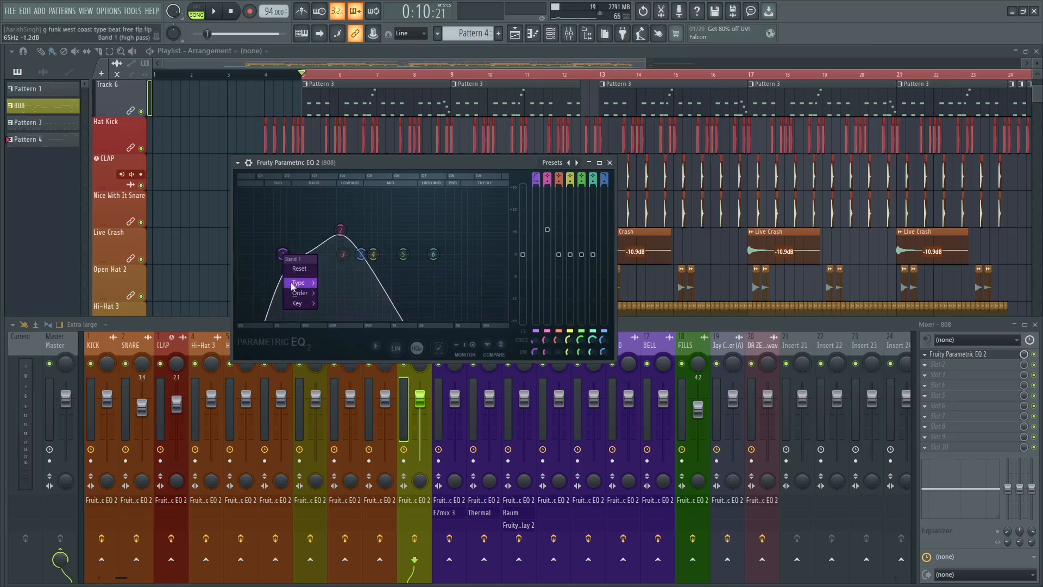
pyautogui.click(282, 253)
pyautogui.moveTo(274, 253); pyautogui.dragTo(243, 254)
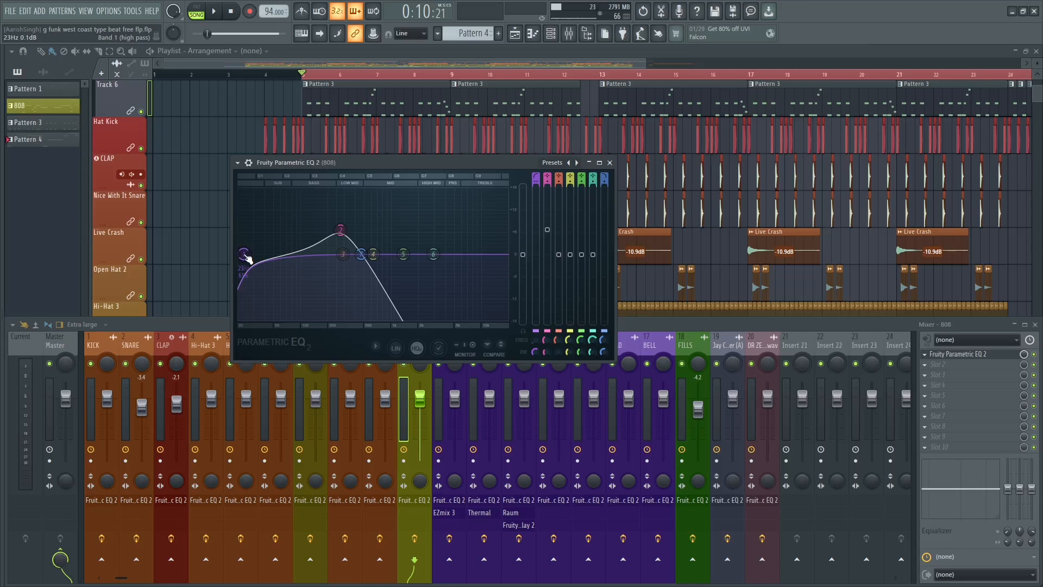
pyautogui.press('space')
pyautogui.moveTo(245, 255); pyautogui.dragTo(252, 253)
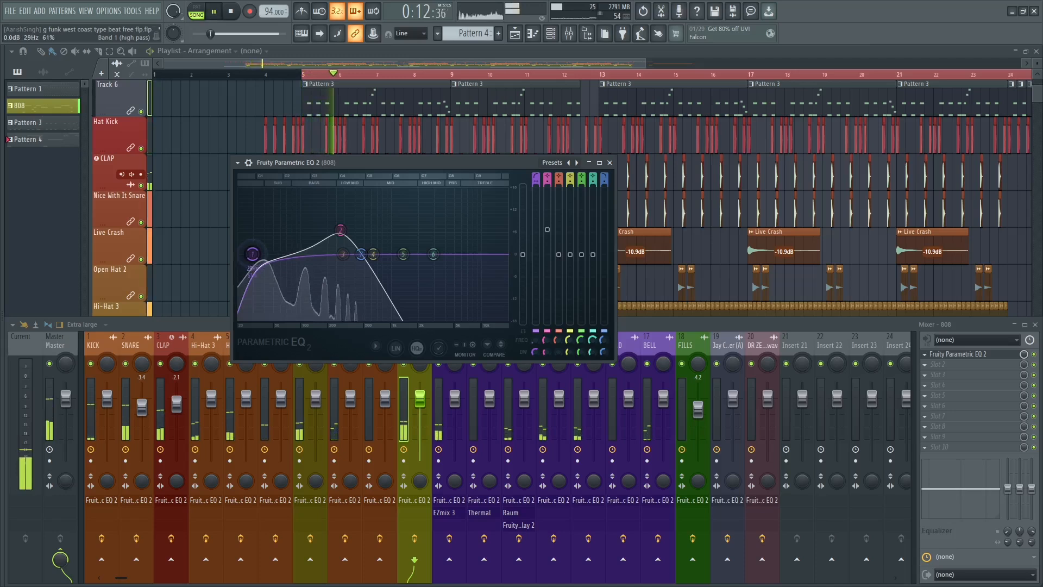
# Change the 808 high-pass filter's order to Steep 6 and fine-tune its cutoff while listening.
pyautogui.rightClick(252, 254)
pyautogui.moveTo(274, 303)
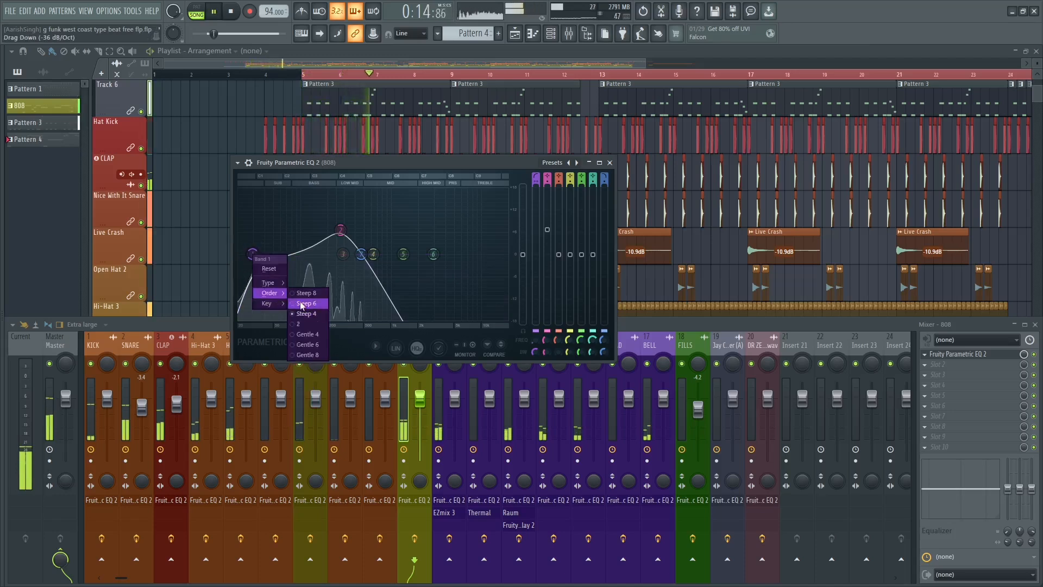
pyautogui.click(301, 304)
pyautogui.moveTo(253, 255); pyautogui.dragTo(252, 254)
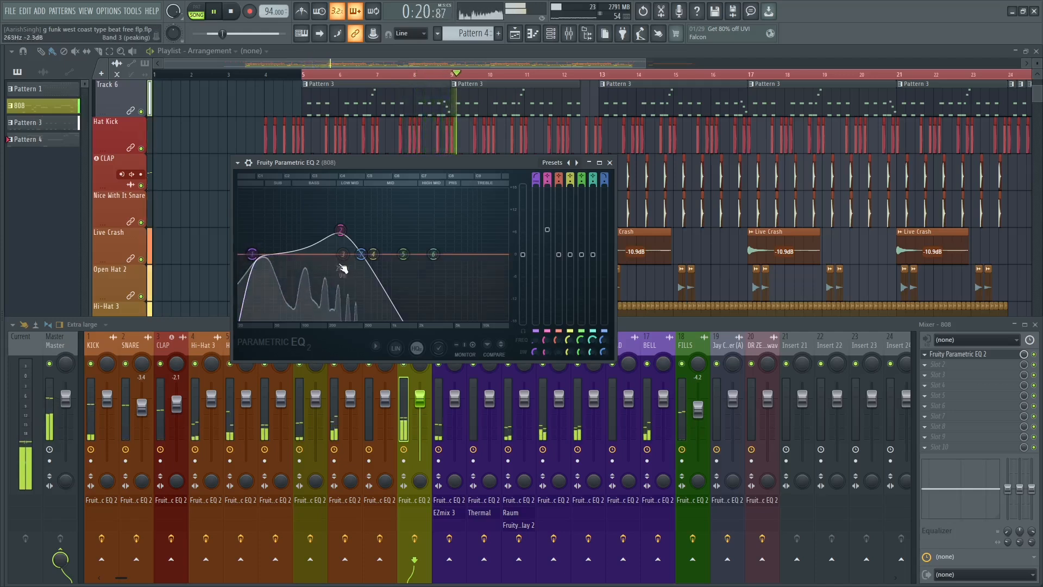
# Sweep a boosted band 5 through the 808's low end, settle it near 119 Hz with a narrower bandwidth, and turn it into a slight cut.
pyautogui.press('space')
pyautogui.moveTo(403, 255); pyautogui.dragTo(270, 219)
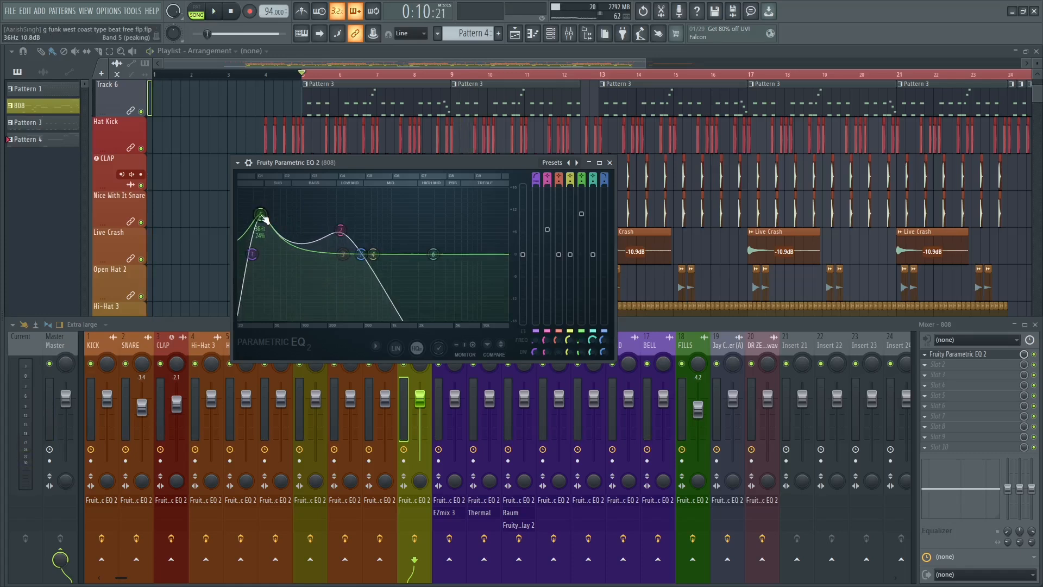
pyautogui.press('space')
pyautogui.moveTo(265, 218); pyautogui.dragTo(267, 220)
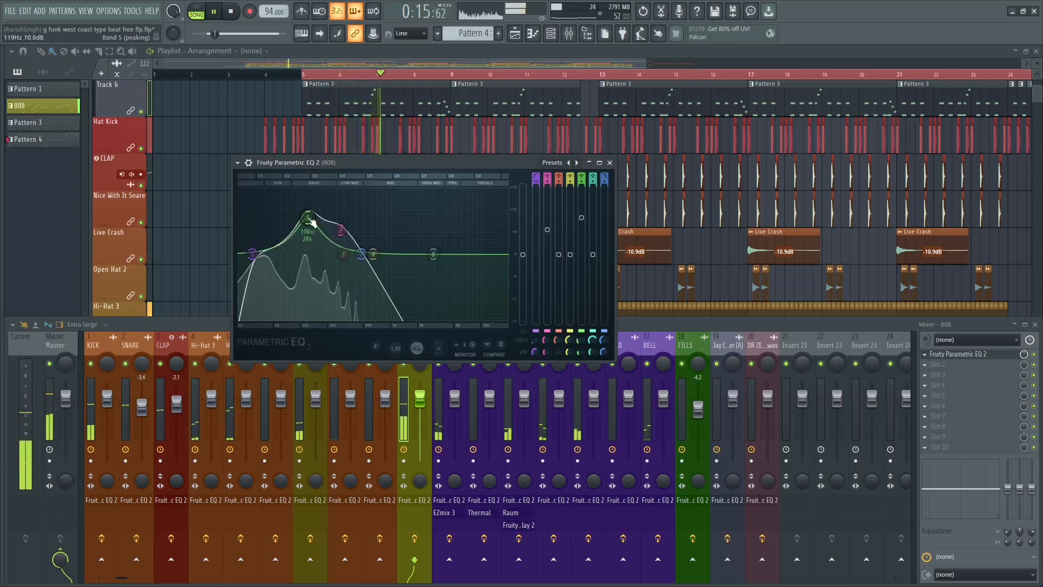
pyautogui.scroll(-5, 312, 223)
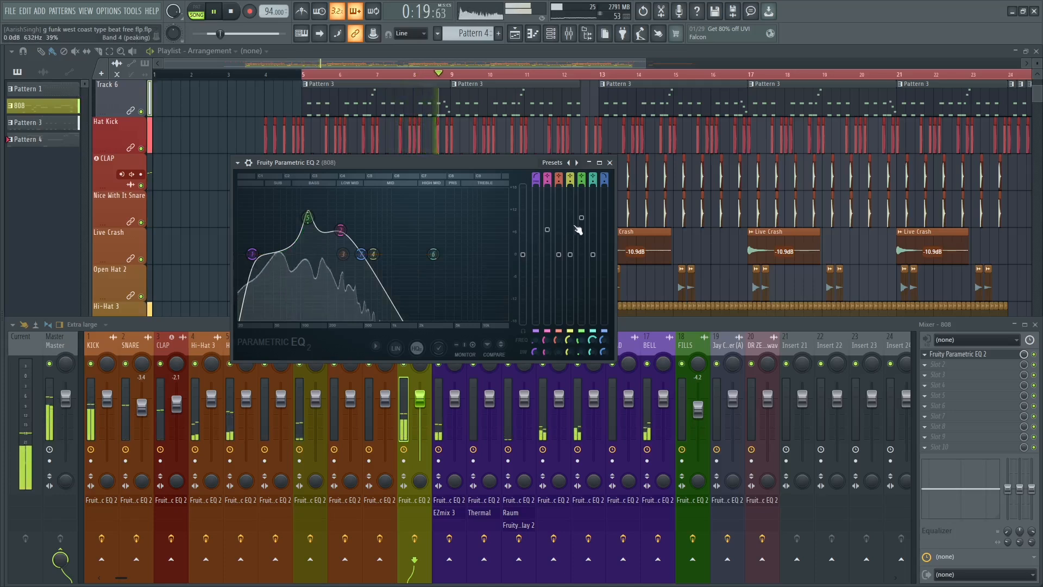
pyautogui.moveTo(577, 229); pyautogui.dragTo(579, 263)
pyautogui.press('space')
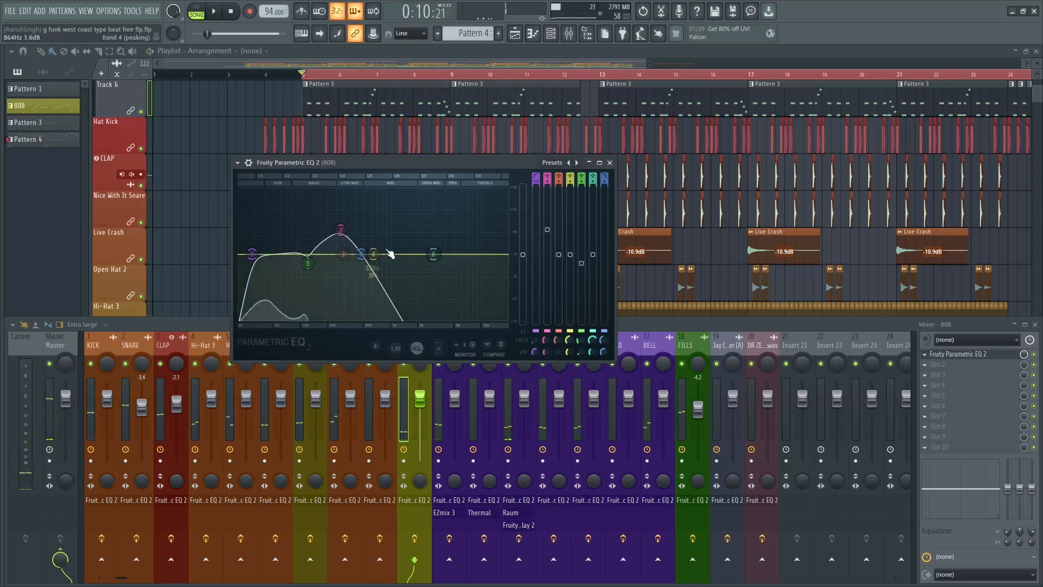
# Move band 4 of the 808 EQ to 39 Hz with 14% bandwidth, audition the boost, and set it to about 3.6 dB.
pyautogui.moveTo(270, 213); pyautogui.dragTo(266, 216)
pyautogui.press('space')
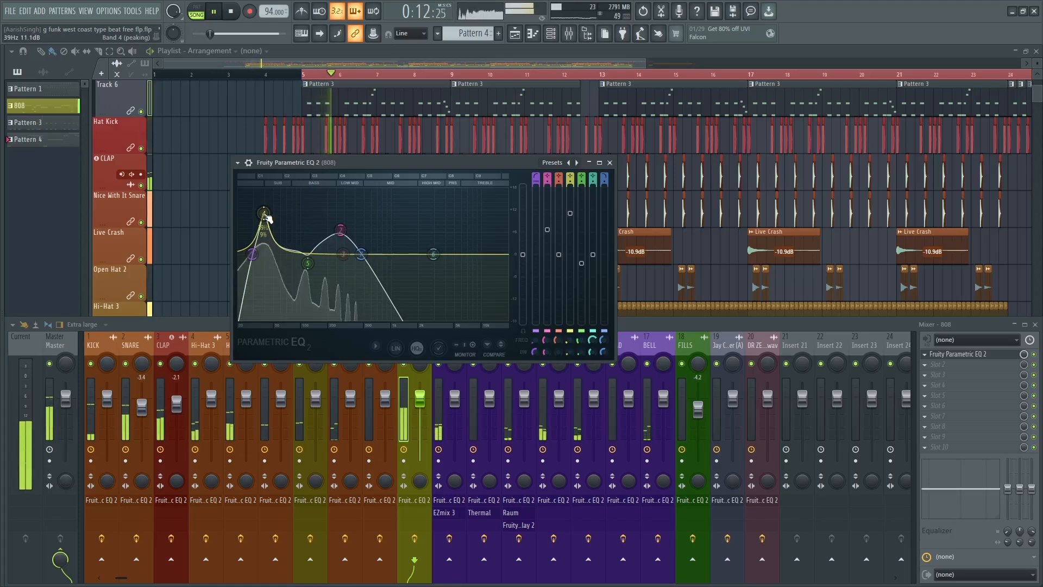
pyautogui.scroll(3, 268, 218)
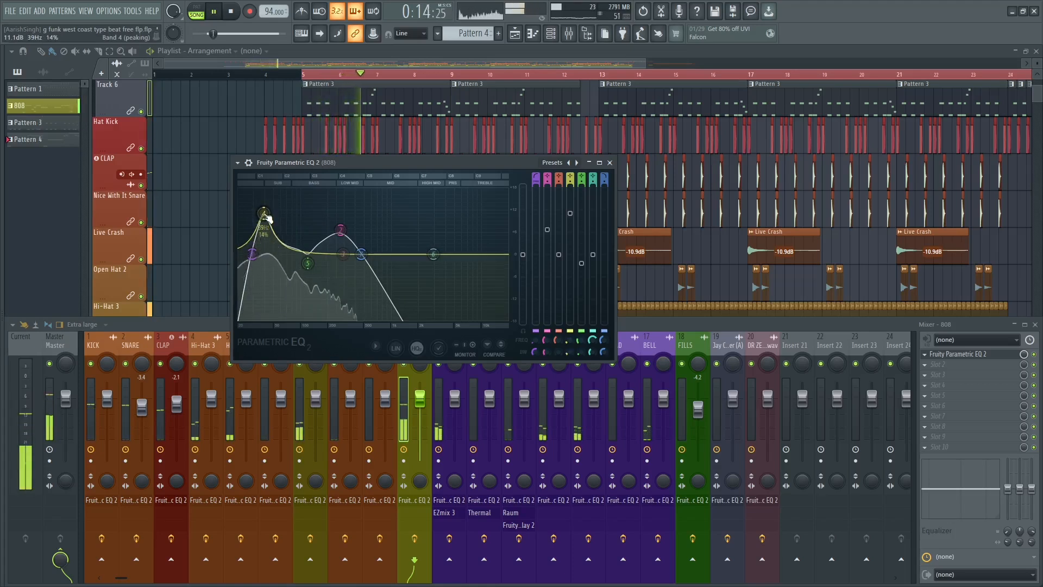
pyautogui.press('space')
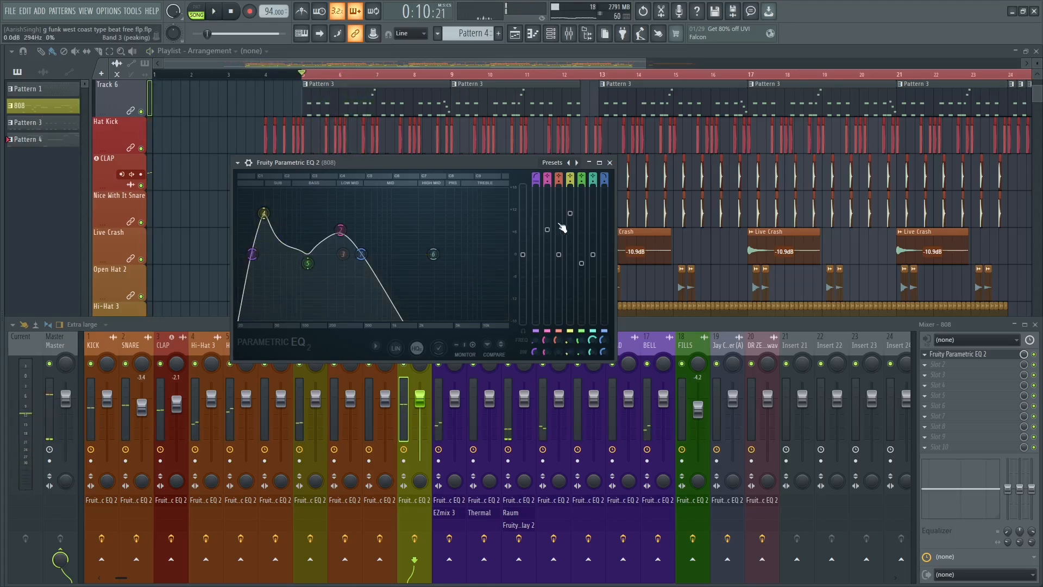
pyautogui.moveTo(264, 213); pyautogui.dragTo(264, 232)
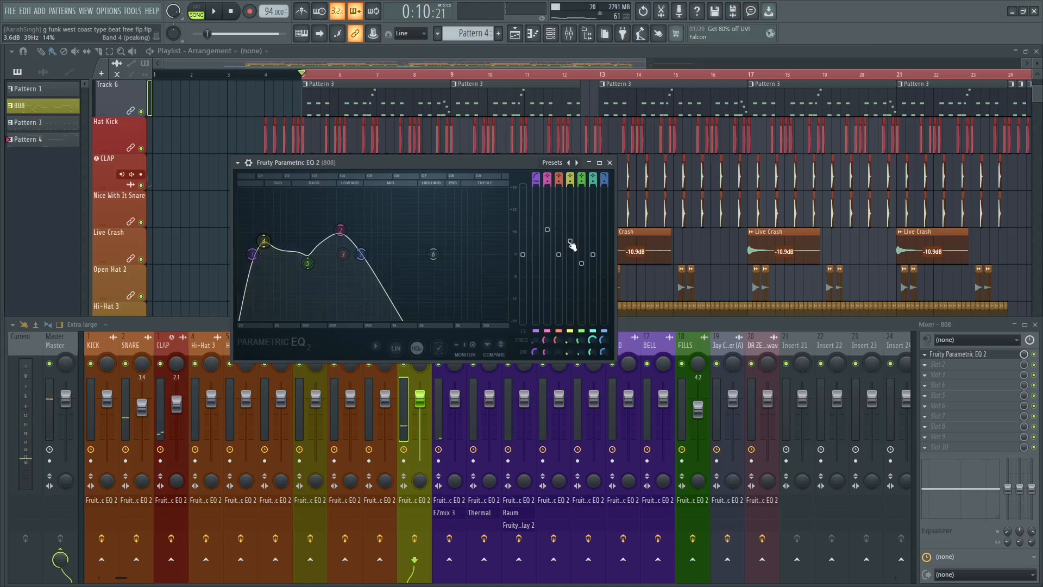
# Raise the band 4 boost of the 808 EQ to about 5 dB near 38 Hz during playback.
pyautogui.press('space')
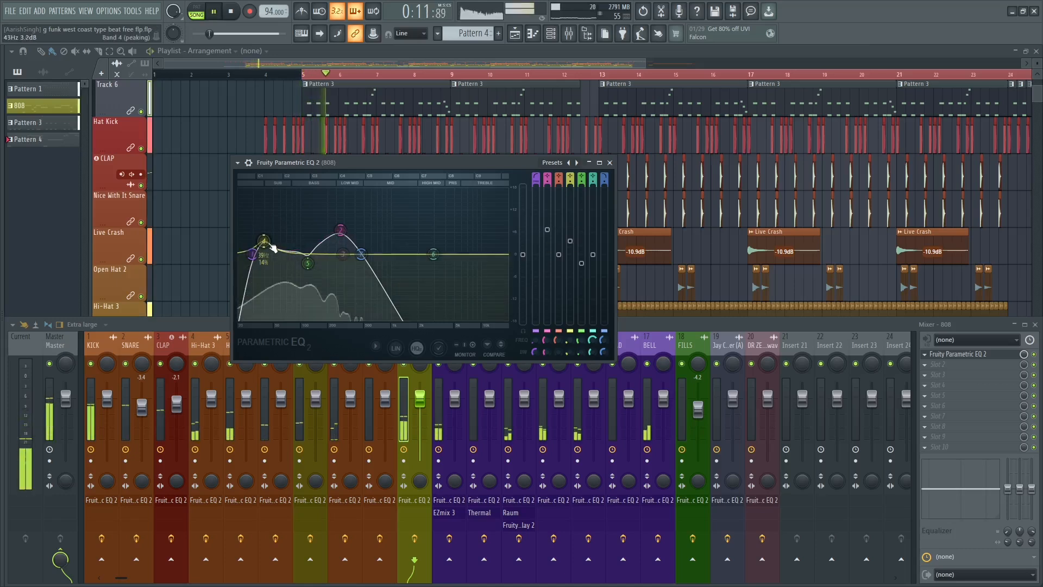
pyautogui.moveTo(264, 242); pyautogui.dragTo(264, 236)
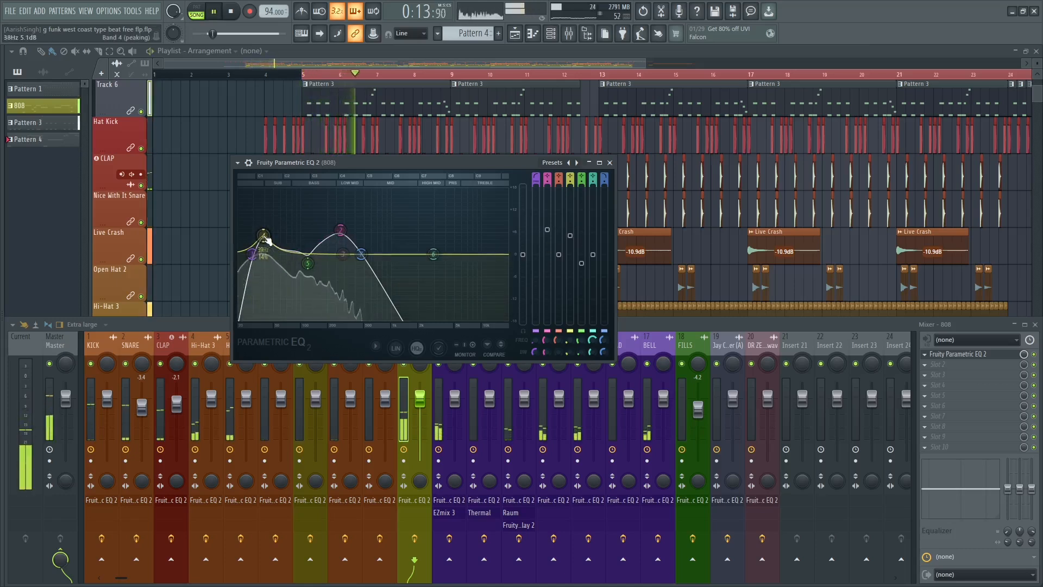
pyautogui.press('space')
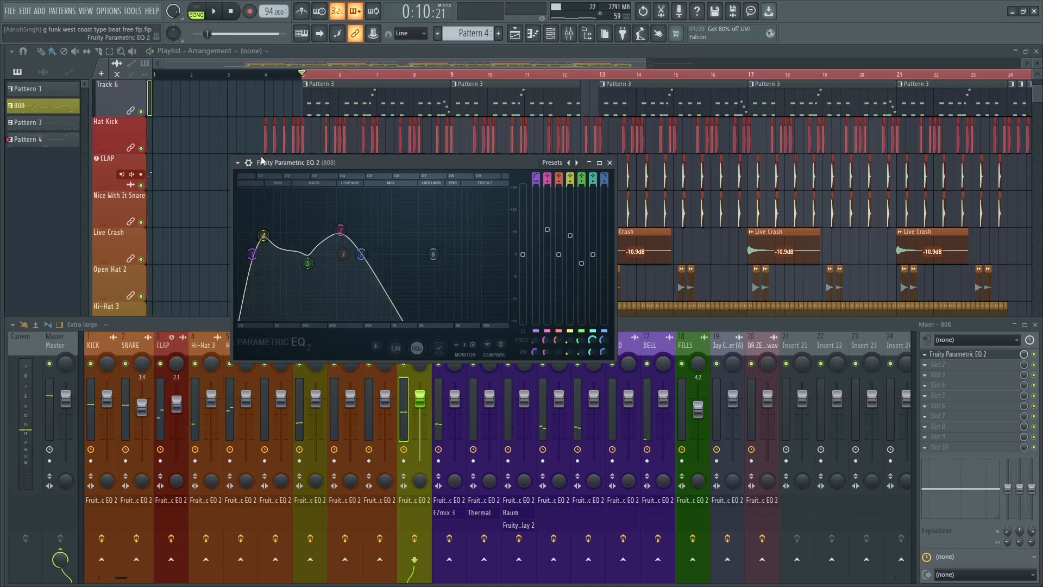
# Compare the 808 with its EQ bypassed and enabled during playback, leave the EQ on and close it.
pyautogui.click(249, 162)
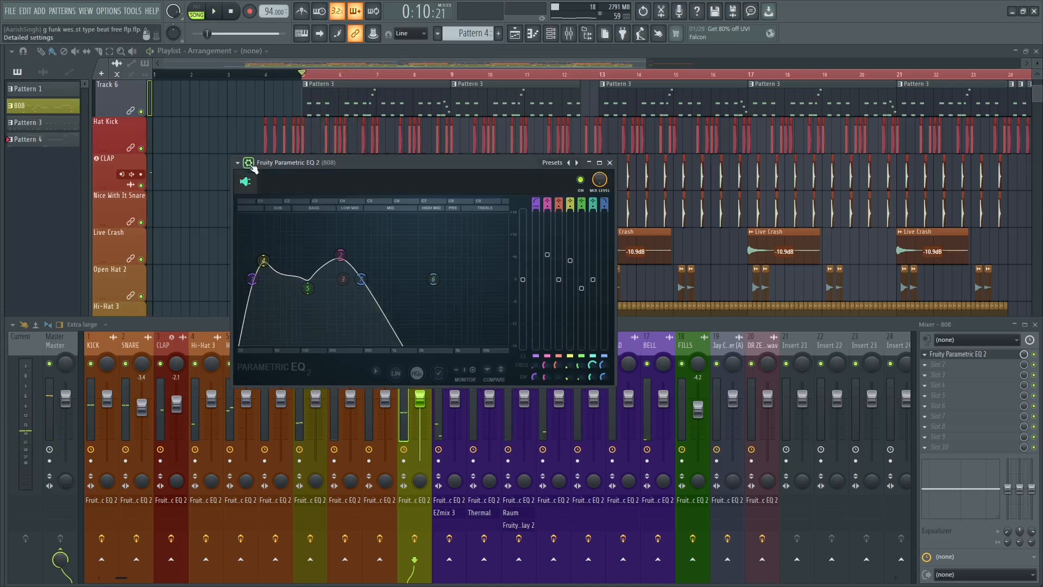
pyautogui.click(582, 181)
pyautogui.press('space')
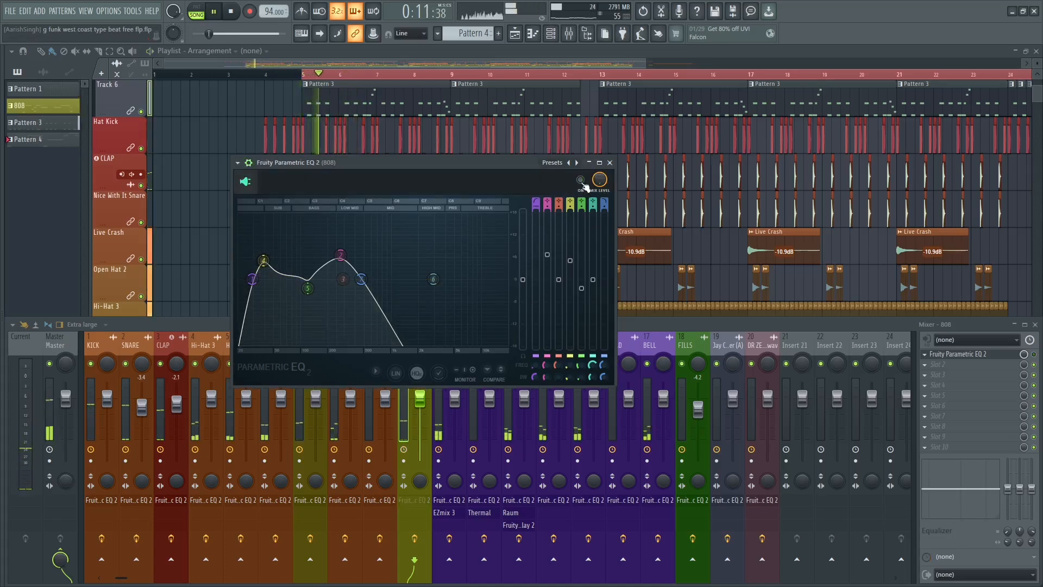
pyautogui.click(582, 182)
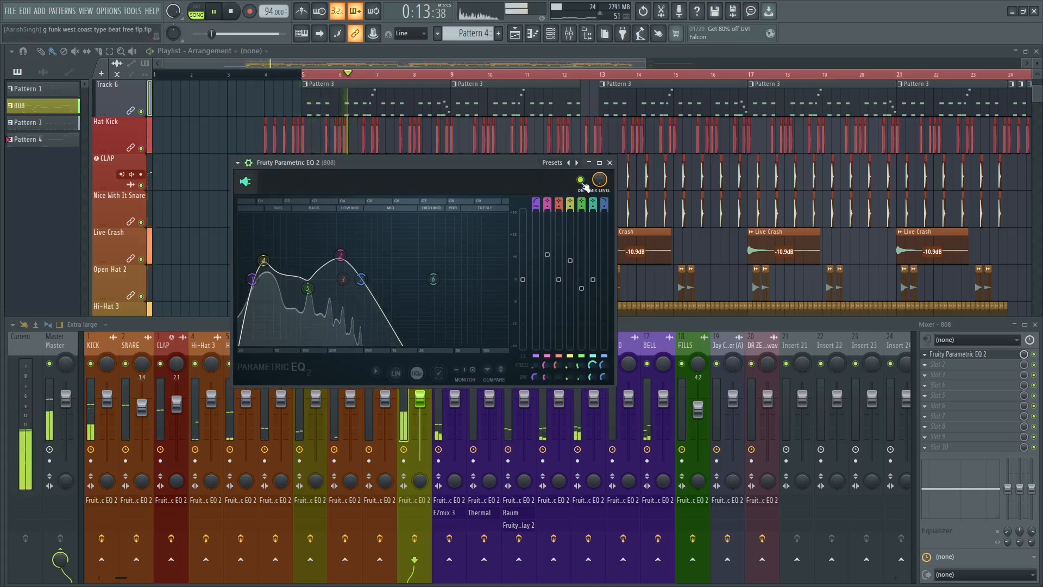
pyautogui.press('space')
pyautogui.click(609, 162)
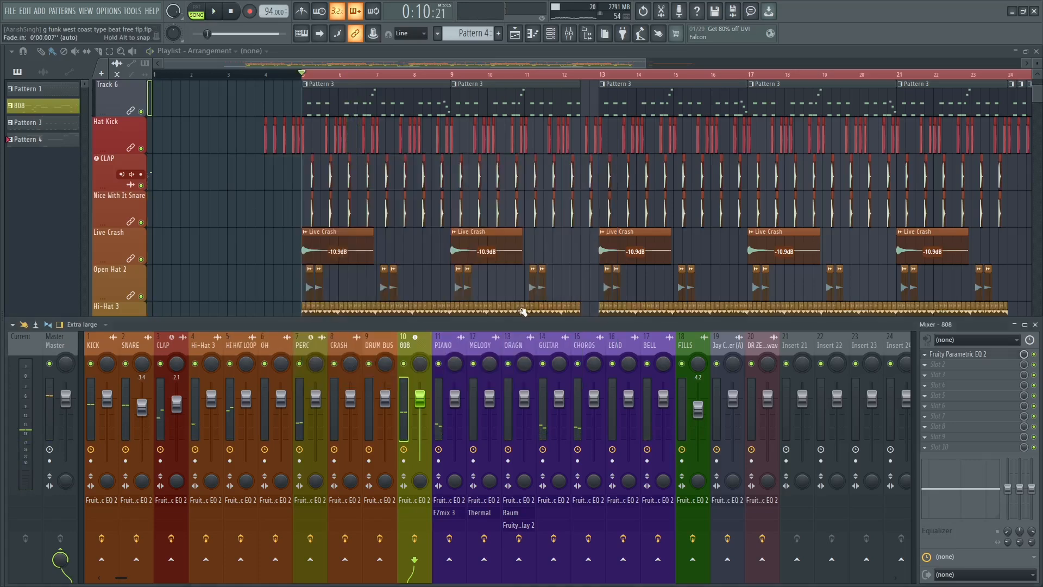
# Open the PIANO track's Fruity Parametric EQ 2 and make band 1 a high-pass filter with its cutoff near 32 Hz.
pyautogui.click(455, 344)
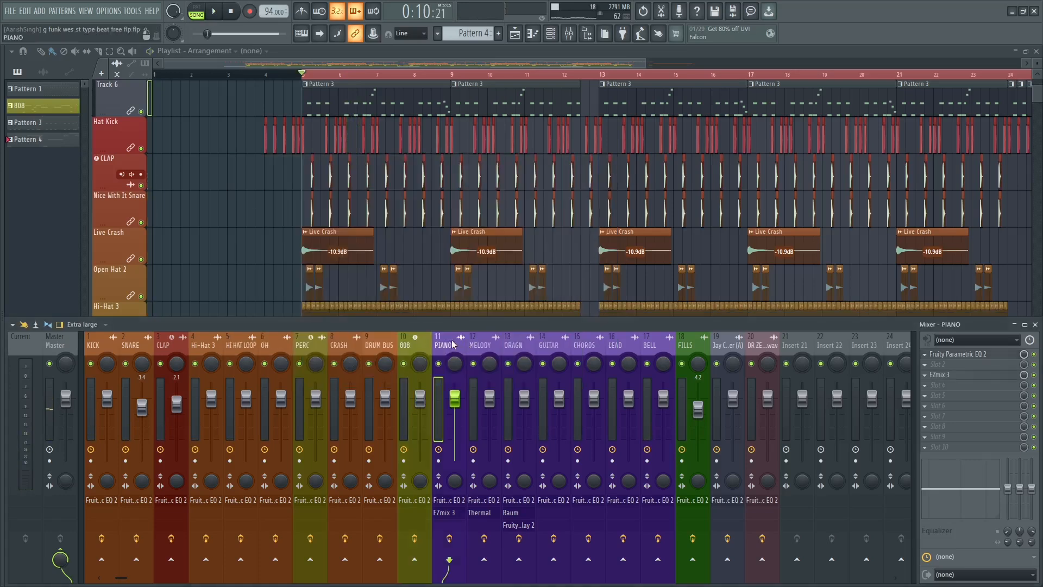
pyautogui.click(403, 341)
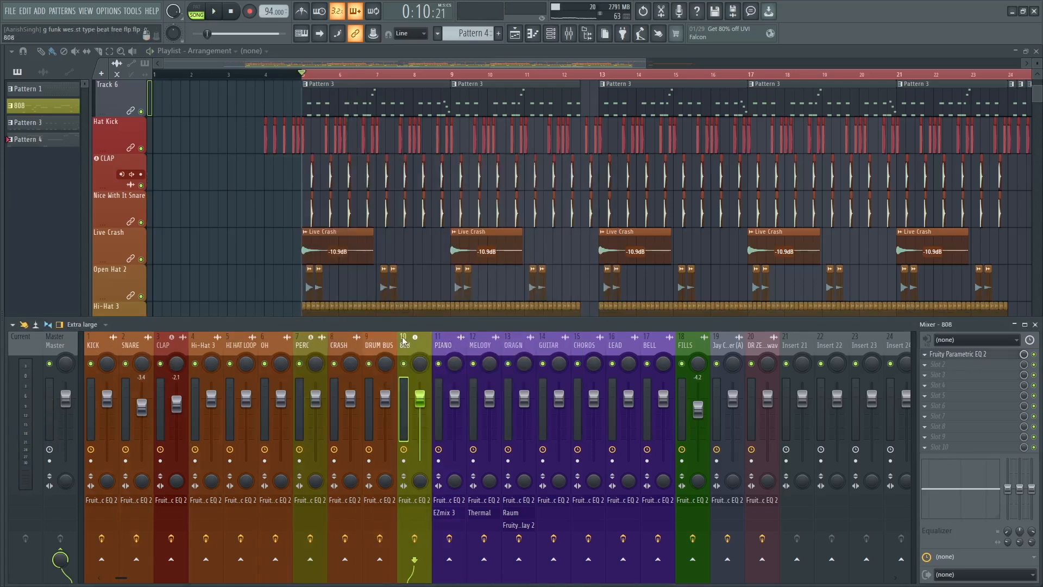
pyautogui.click(454, 347)
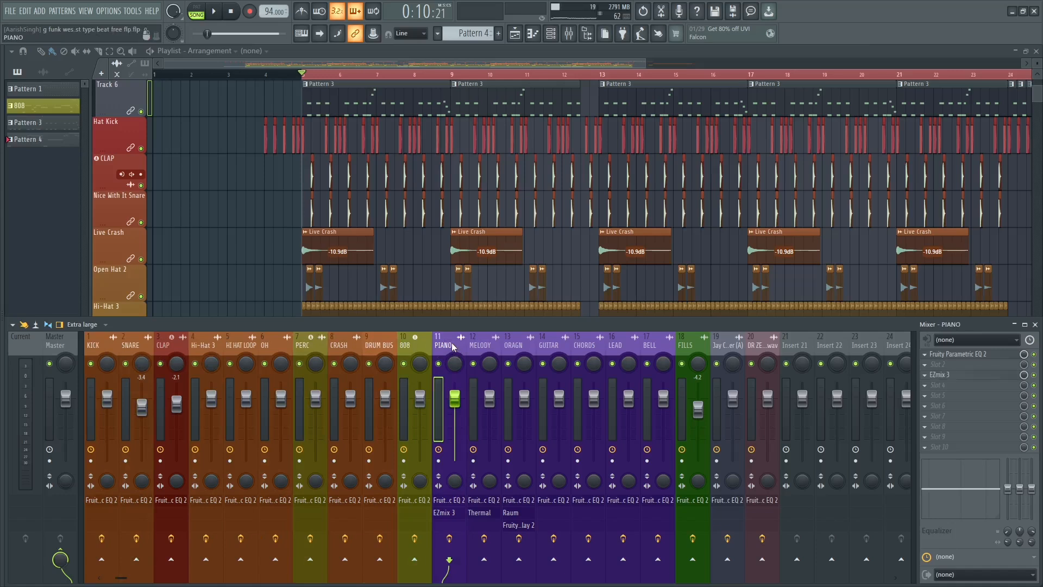
pyautogui.click(965, 354)
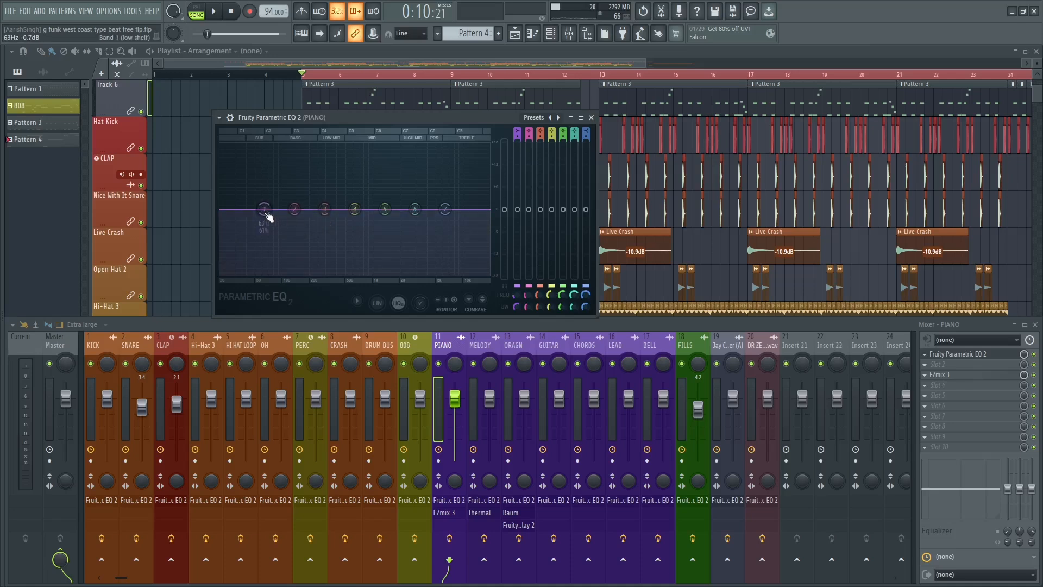
pyautogui.moveTo(278, 239)
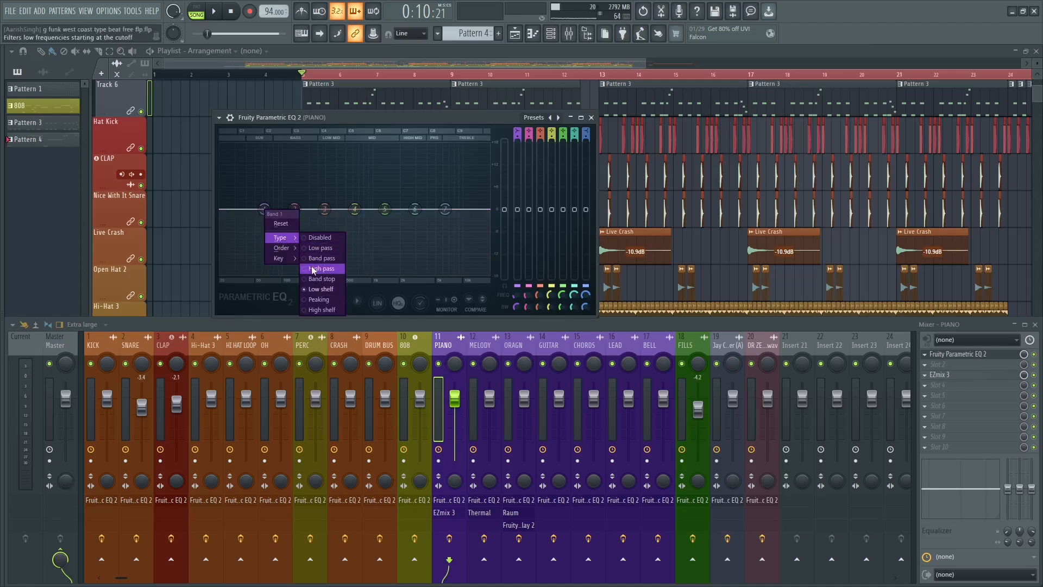
pyautogui.click(320, 268)
pyautogui.moveTo(263, 210); pyautogui.dragTo(237, 208)
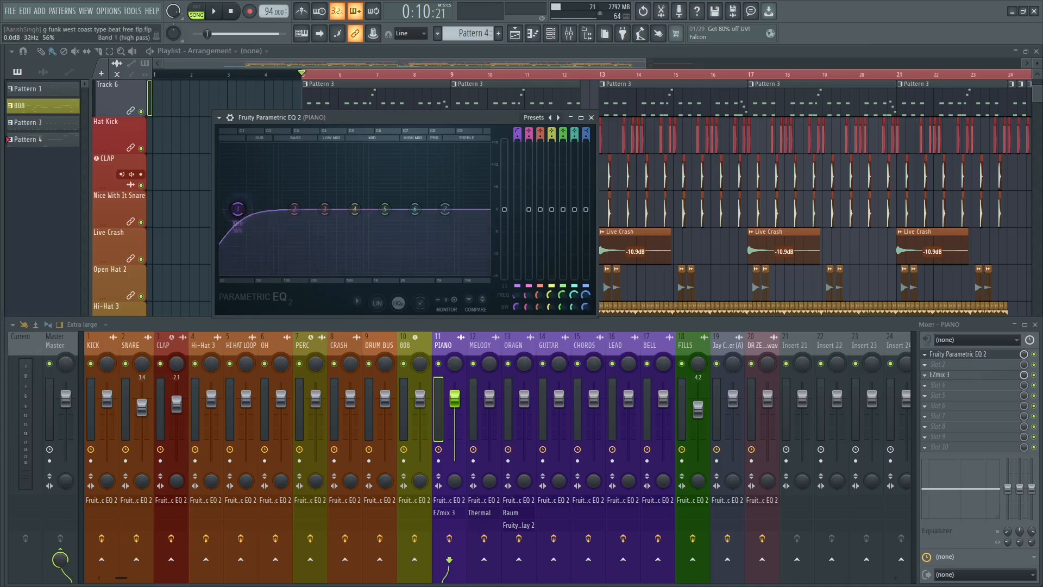
# Raise the PIANO high-pass cutoff to about 120 Hz while listening and set its order to Steep 4.
pyautogui.press('space')
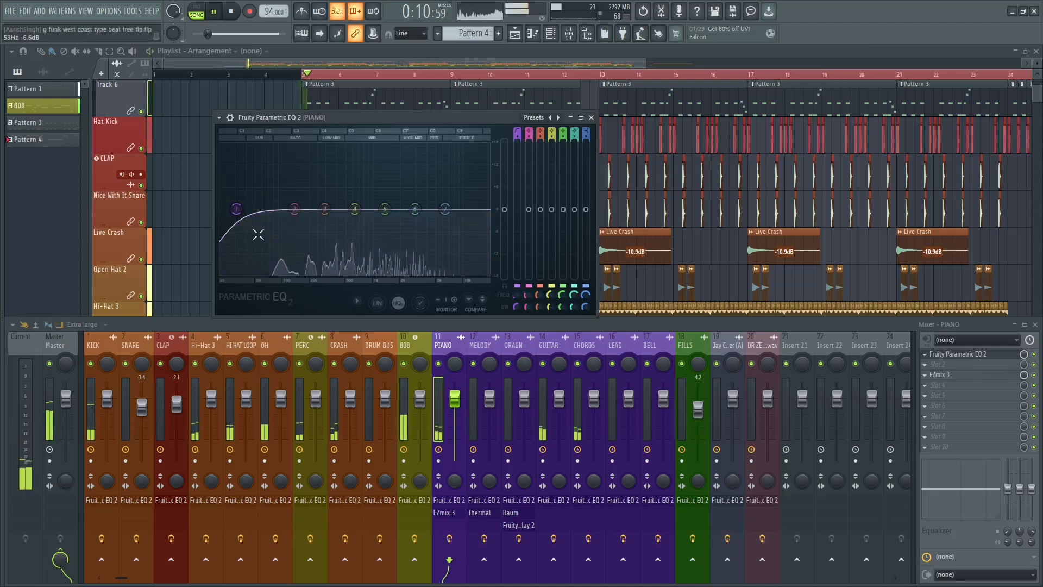
pyautogui.moveTo(236, 209); pyautogui.dragTo(287, 210)
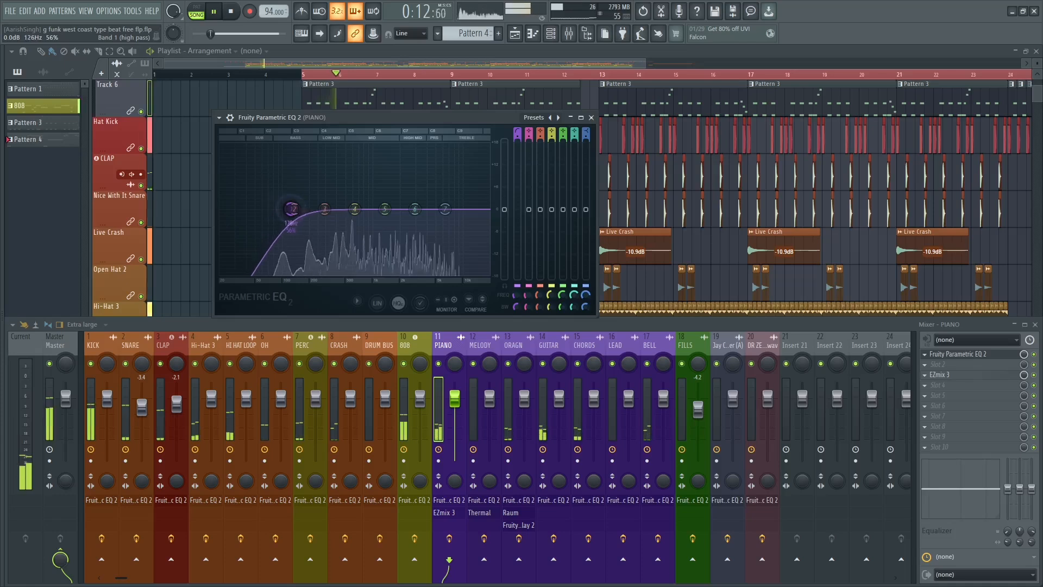
pyautogui.rightClick(286, 209)
pyautogui.moveTo(319, 251)
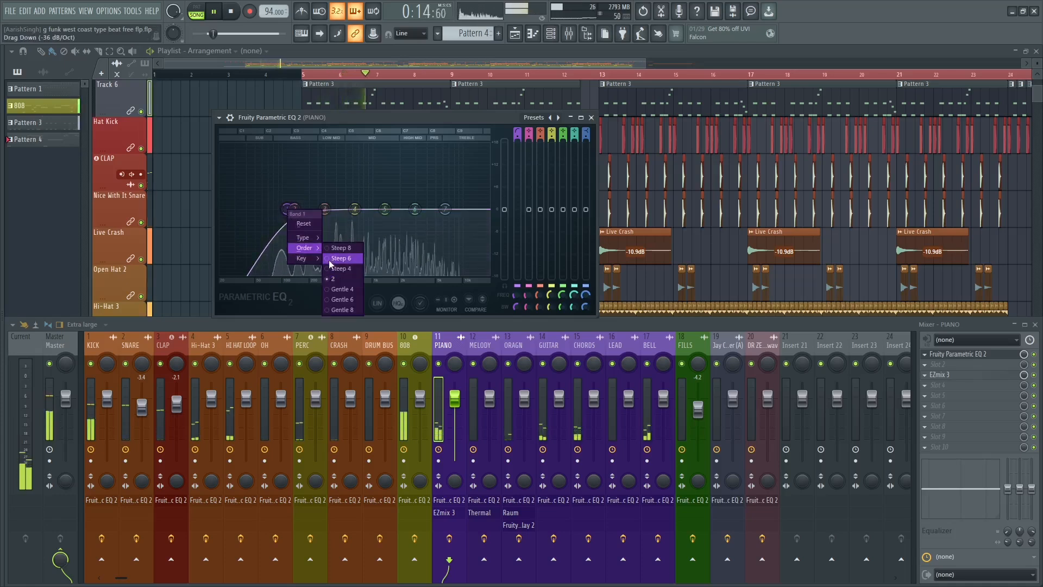
pyautogui.click(334, 268)
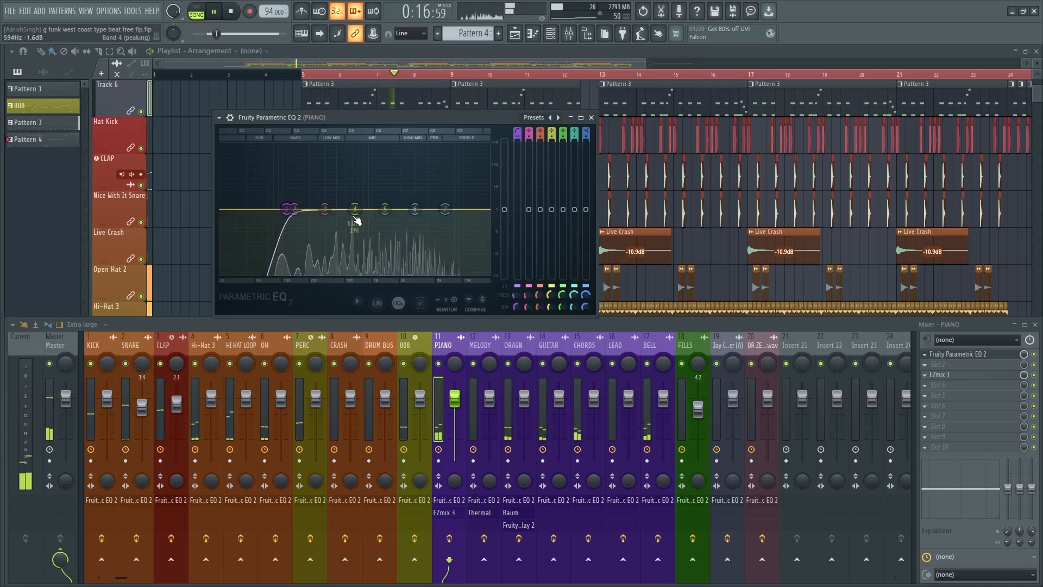
# Give band 4 of the PIANO EQ a slight mid-range boost and make band 7 a low-pass filter.
pyautogui.moveTo(354, 208); pyautogui.dragTo(368, 204)
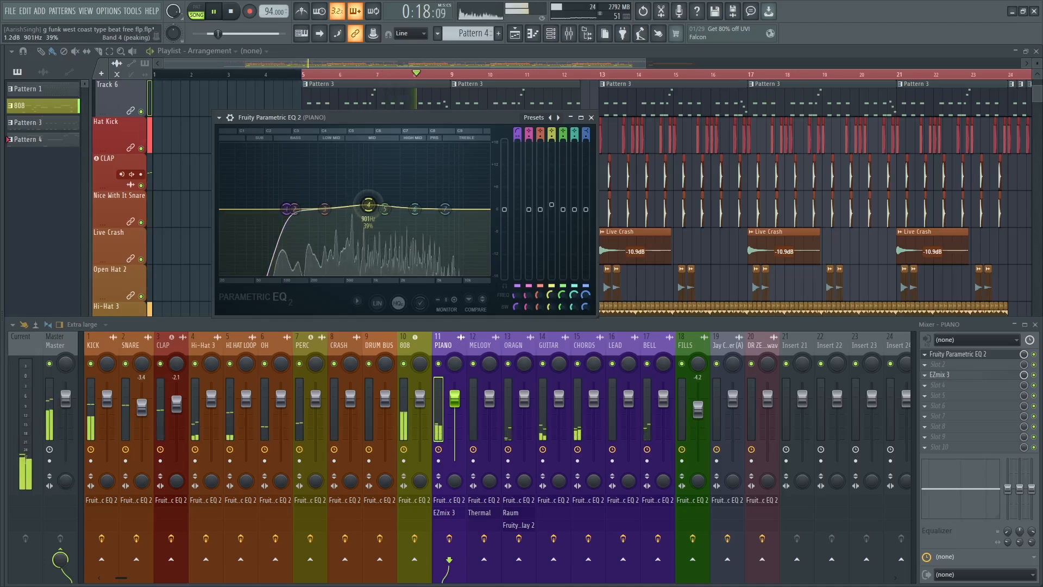
pyautogui.press('space')
pyautogui.rightClick(444, 208)
pyautogui.moveTo(476, 238)
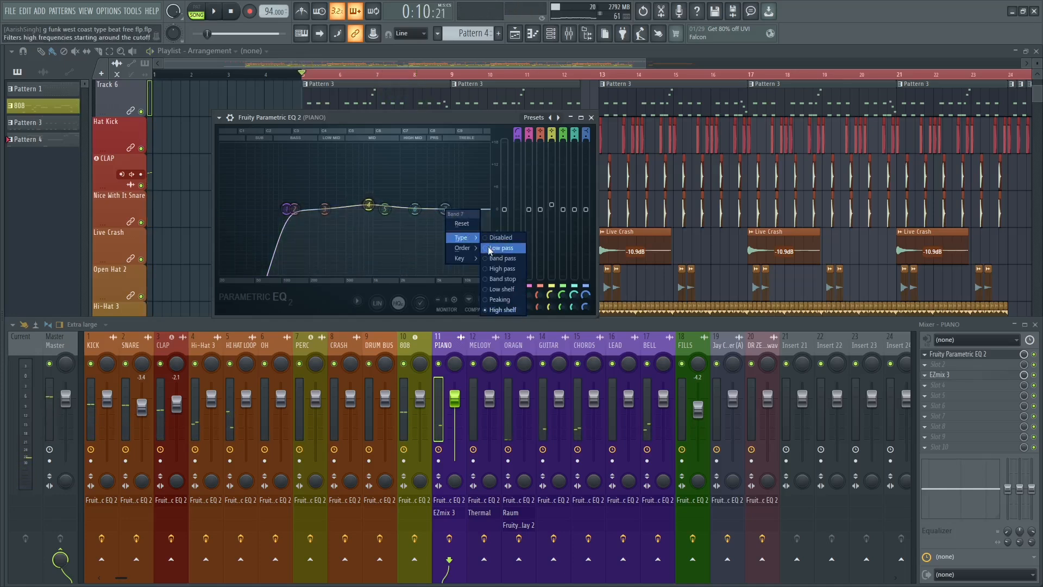
pyautogui.click(490, 248)
# Set the PIANO low-pass filter's order to Steep 6 and lower its cutoff to about 2.2 kHz during playback.
pyautogui.press('space')
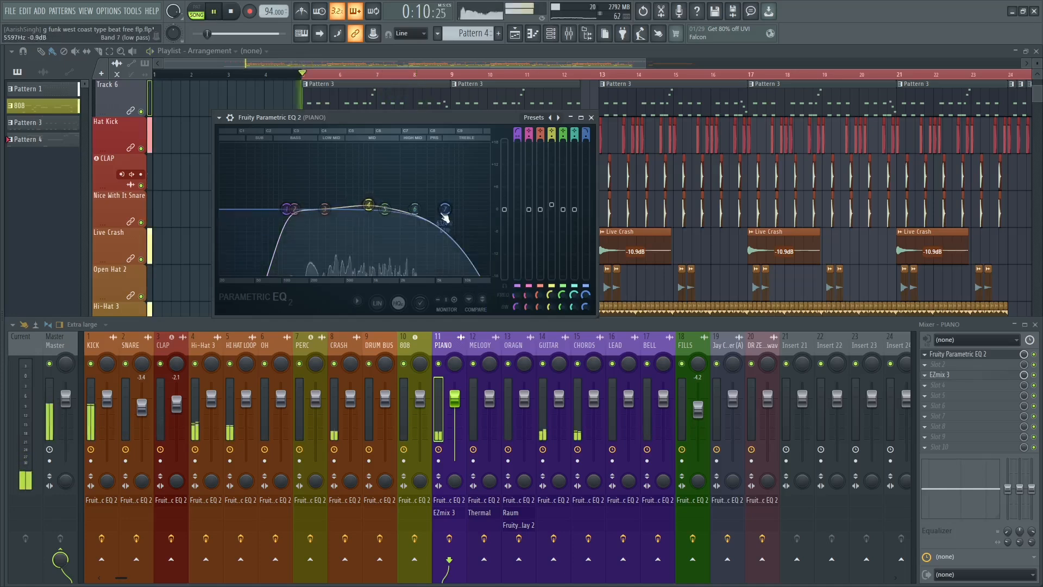
pyautogui.rightClick(445, 213)
pyautogui.moveTo(470, 238)
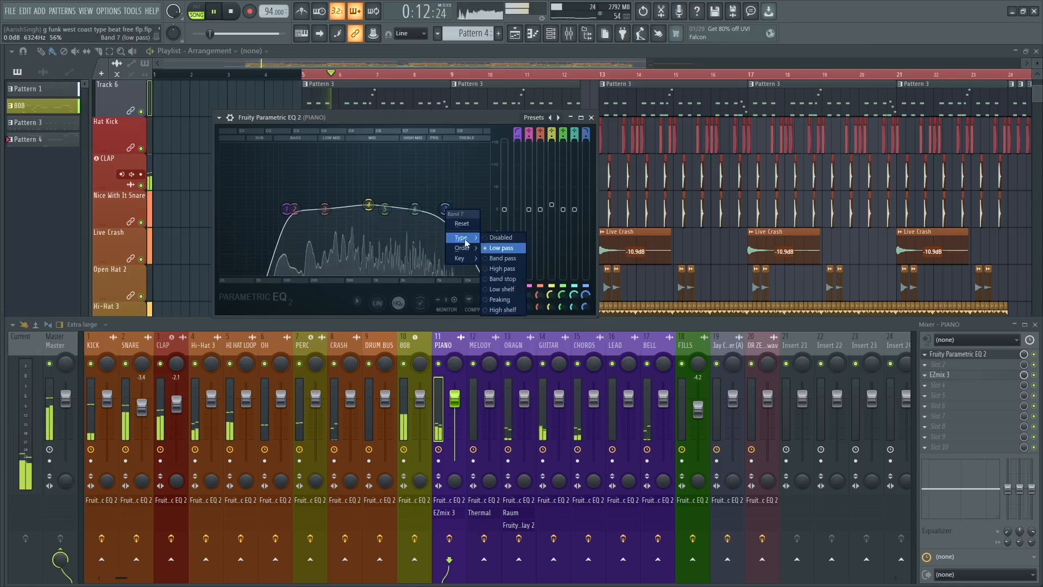
pyautogui.click(489, 258)
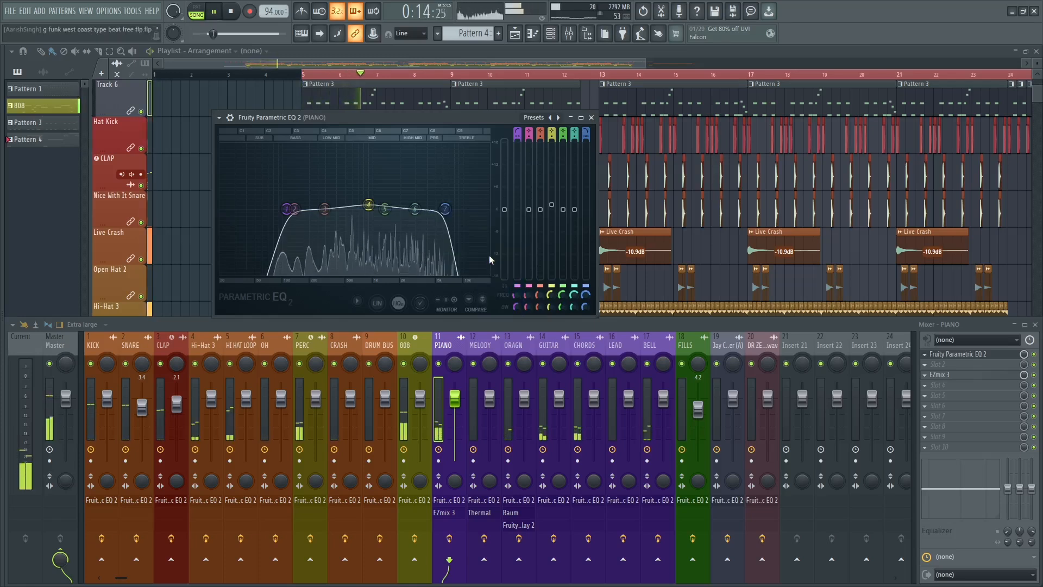
pyautogui.press('space')
pyautogui.moveTo(444, 225); pyautogui.dragTo(445, 226)
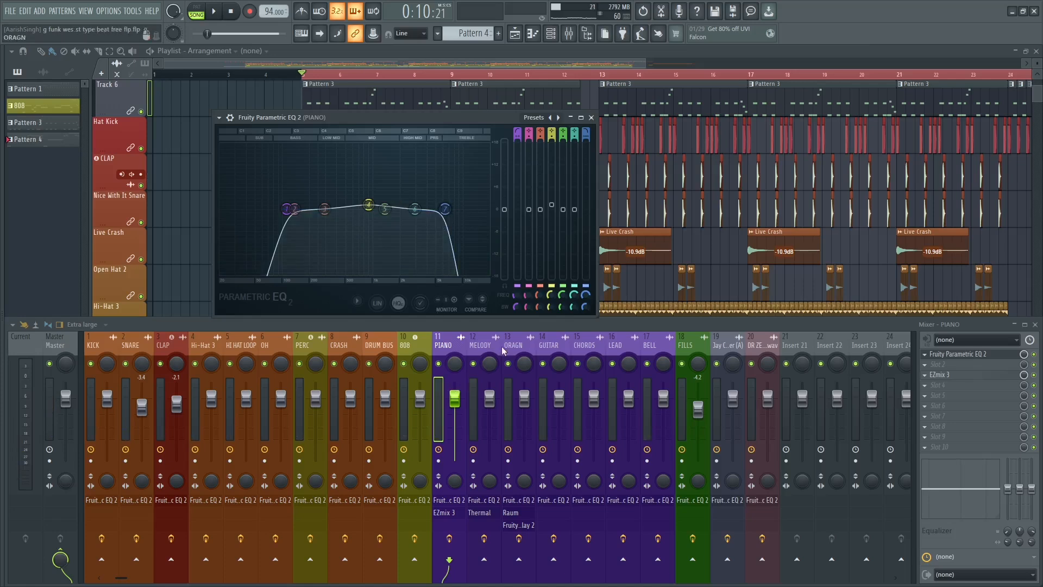
pyautogui.press('space')
pyautogui.moveTo(444, 209); pyautogui.dragTo(404, 208)
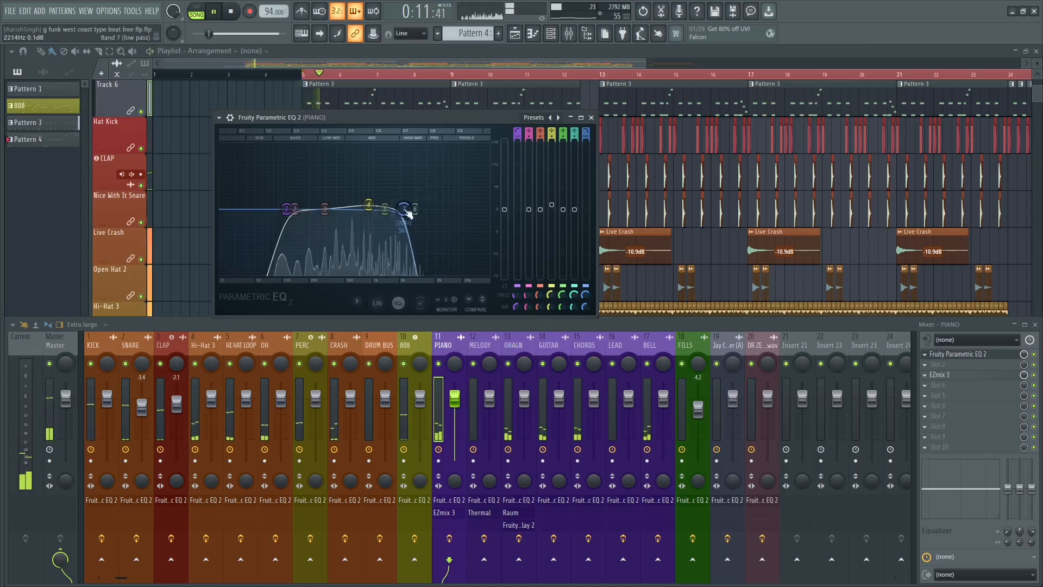
pyautogui.rightClick(404, 209)
pyautogui.moveTo(429, 241)
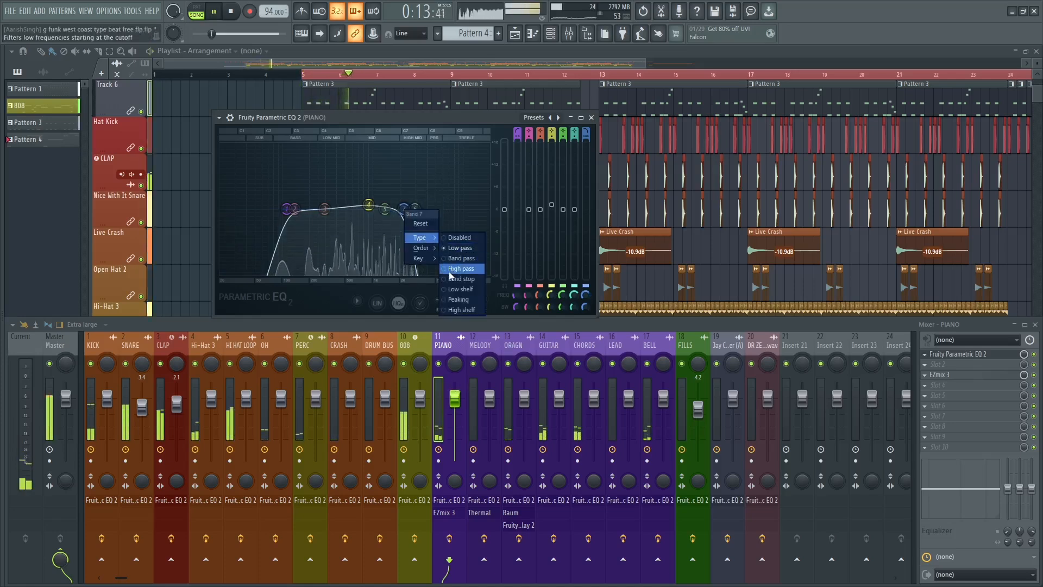
pyautogui.click(459, 261)
pyautogui.rightClick(405, 210)
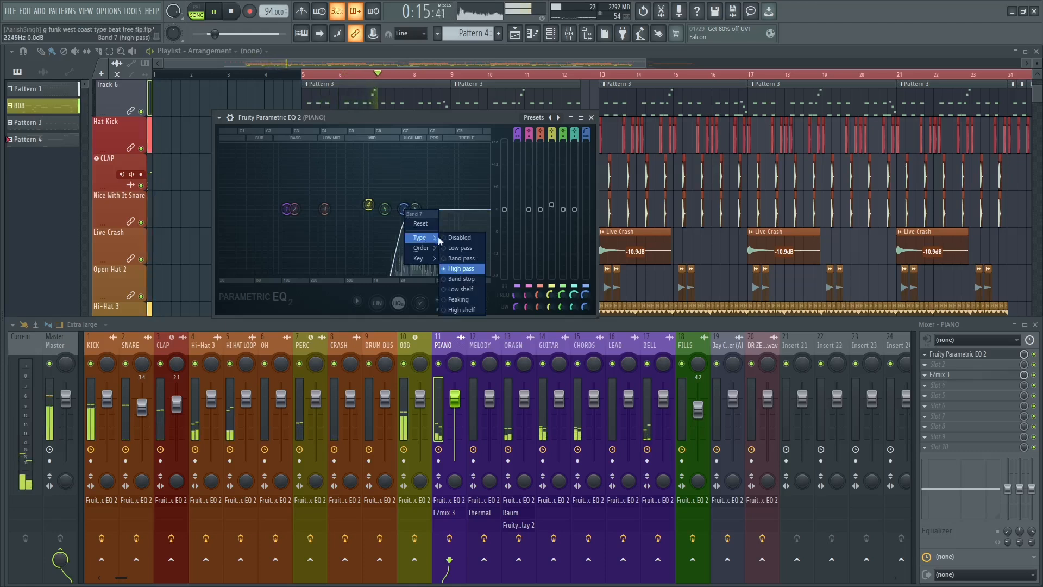
pyautogui.click(450, 248)
# Change the PIANO low-pass filter's order to Steep 4 and raise its cutoff slightly above 2.2 kHz.
pyautogui.rightClick(403, 209)
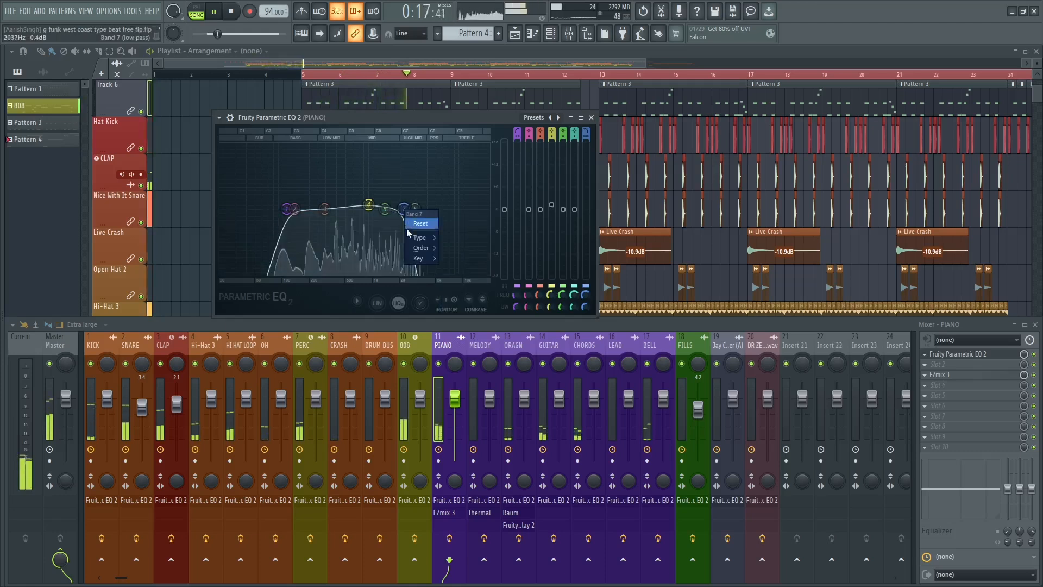
pyautogui.moveTo(425, 249)
pyautogui.click(450, 268)
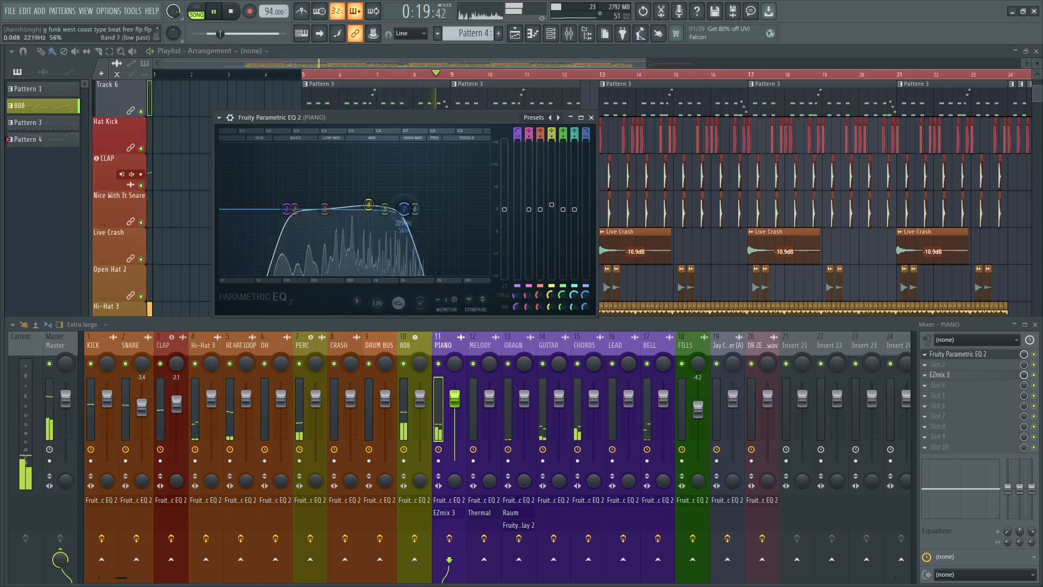
pyautogui.moveTo(403, 209); pyautogui.dragTo(413, 209)
# Boost band 2 of the PIANO EQ by about 6.5 dB near 164 Hz while listening.
pyautogui.press('space')
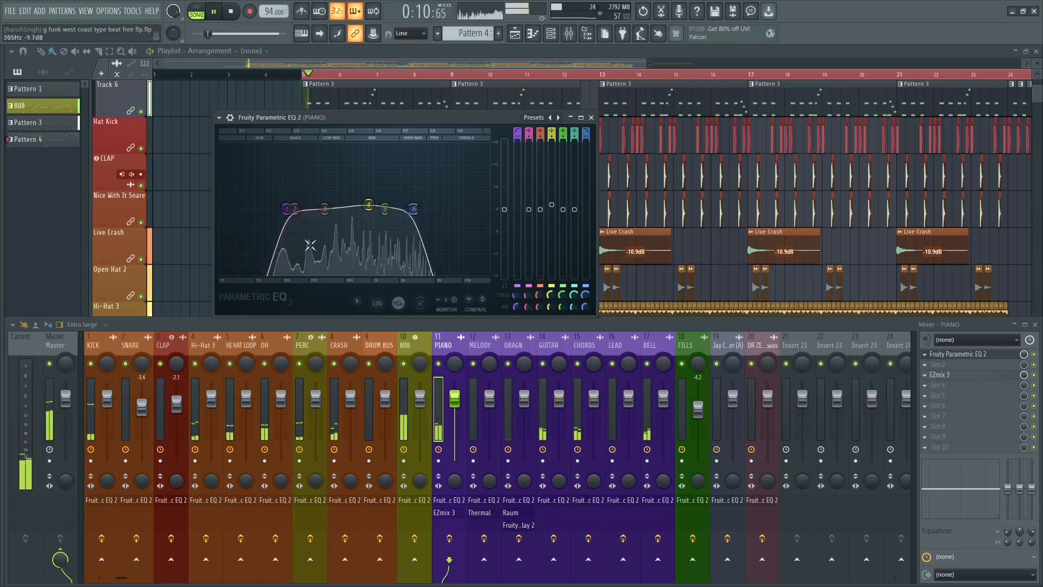
pyautogui.moveTo(294, 208); pyautogui.dragTo(301, 186)
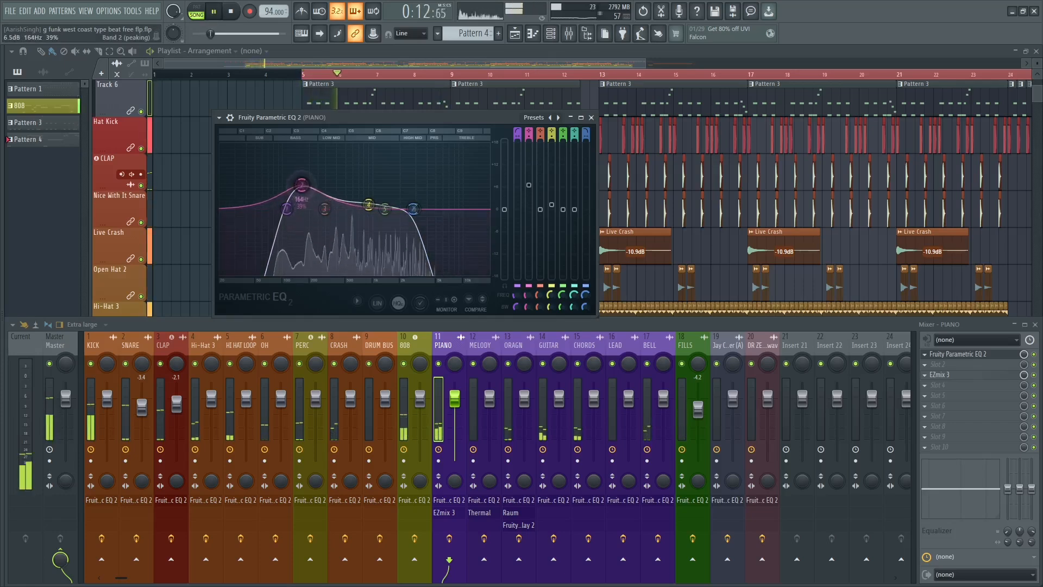
pyautogui.press('space')
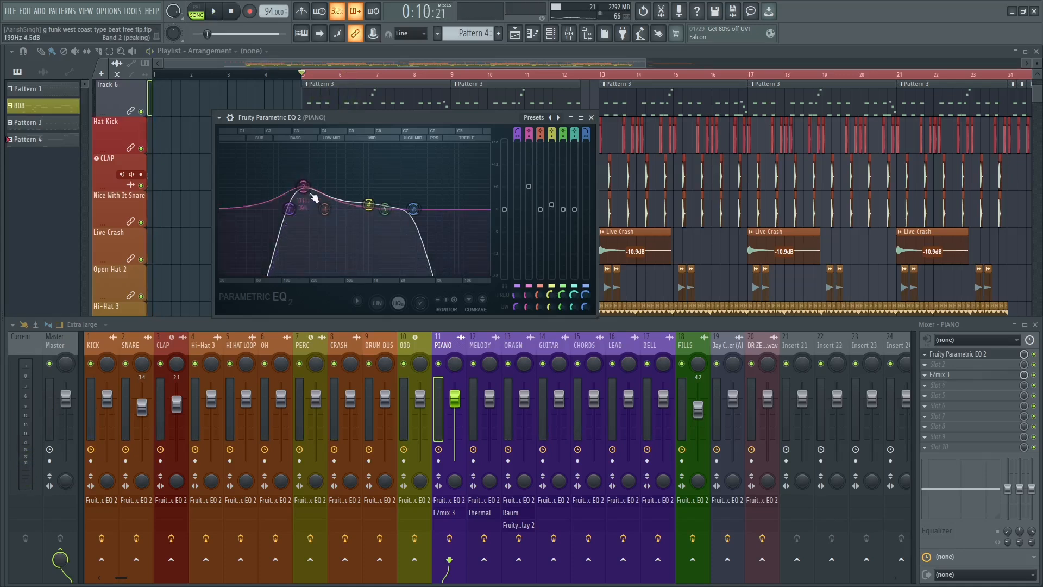
# Sweep a narrow 18 dB boost on band 3 through the piano's mids and turn it into a cut near 595 Hz.
pyautogui.press('space')
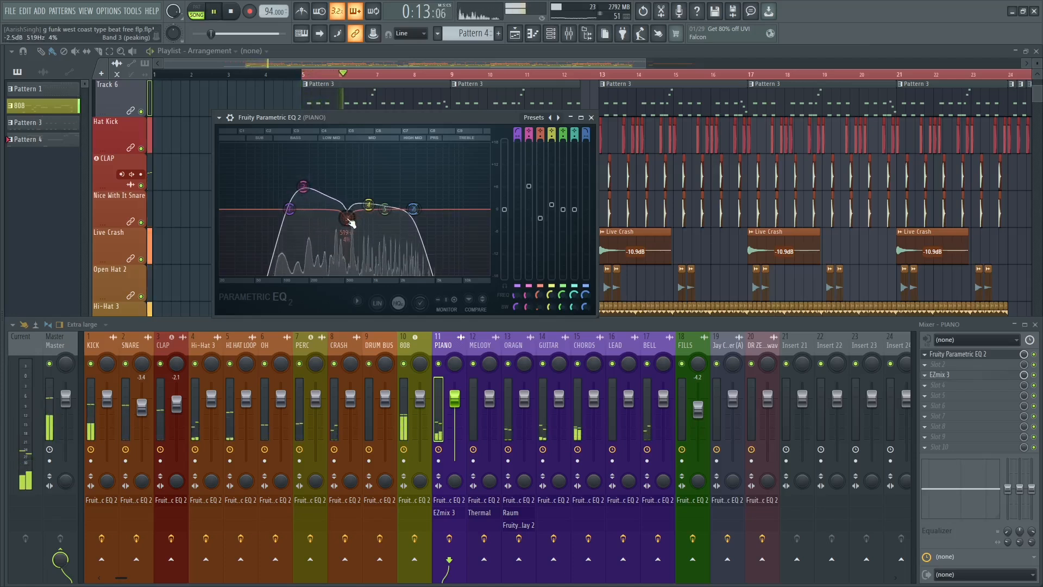
pyautogui.moveTo(348, 220); pyautogui.dragTo(354, 146)
pyautogui.scroll(-3, 357, 147)
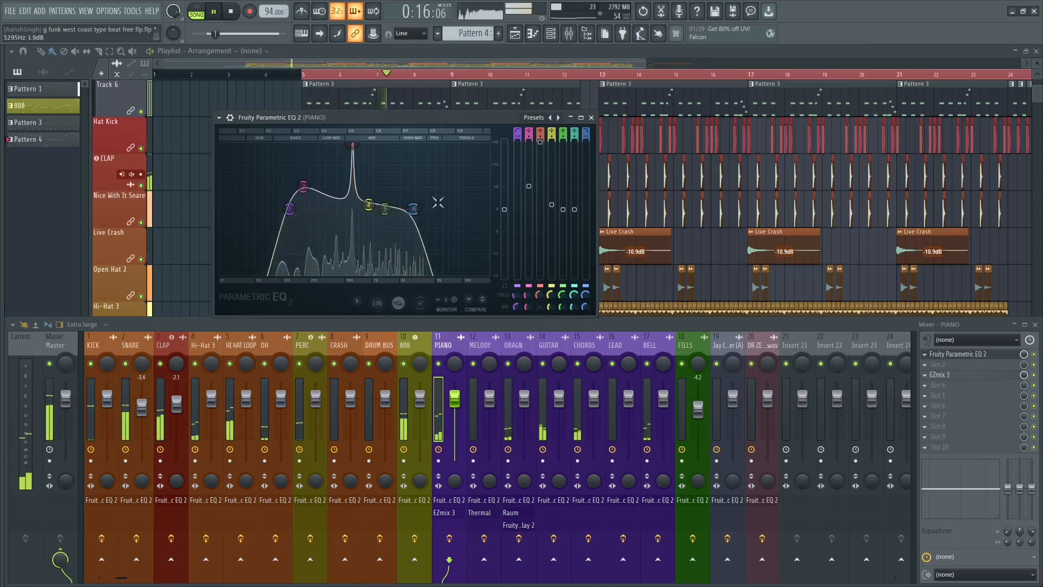
pyautogui.press('space')
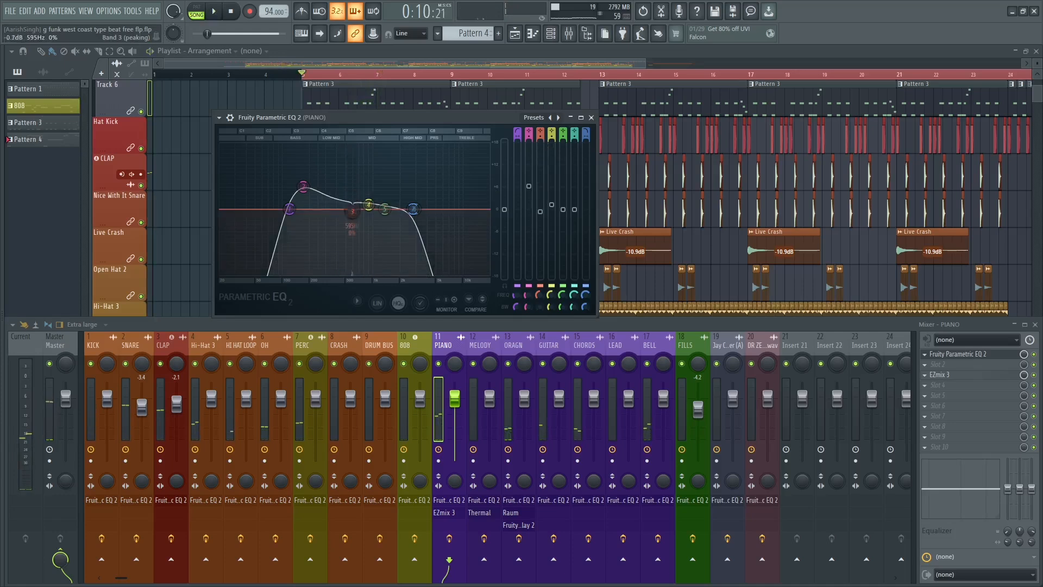
# Sweep a narrow band 4 boost on the PIANO EQ, turn it into a cut near 400 Hz, and slightly lower band 2.
pyautogui.press('space')
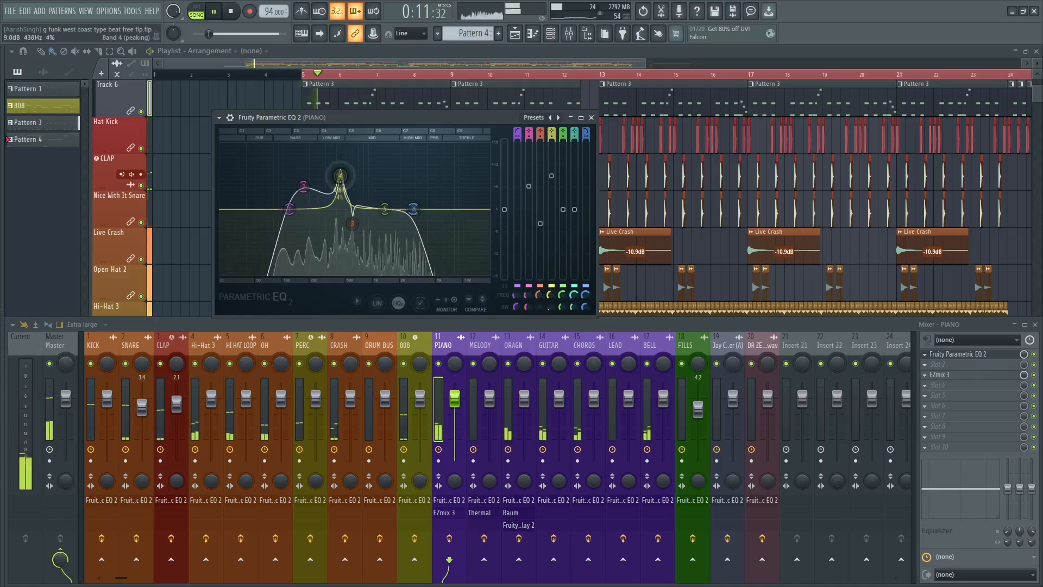
pyautogui.moveTo(333, 161); pyautogui.dragTo(336, 146)
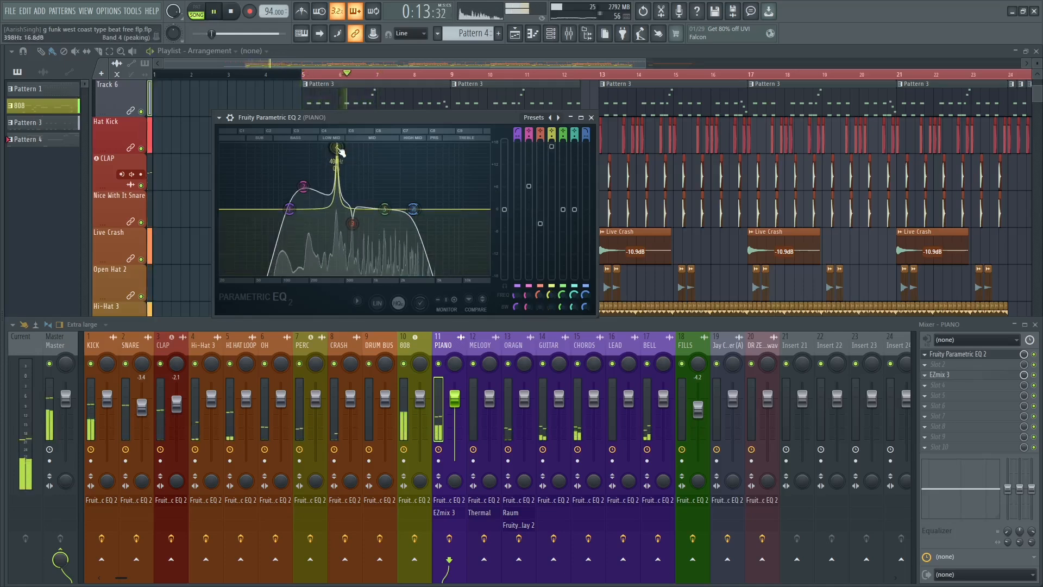
pyautogui.moveTo(550, 166); pyautogui.dragTo(550, 229)
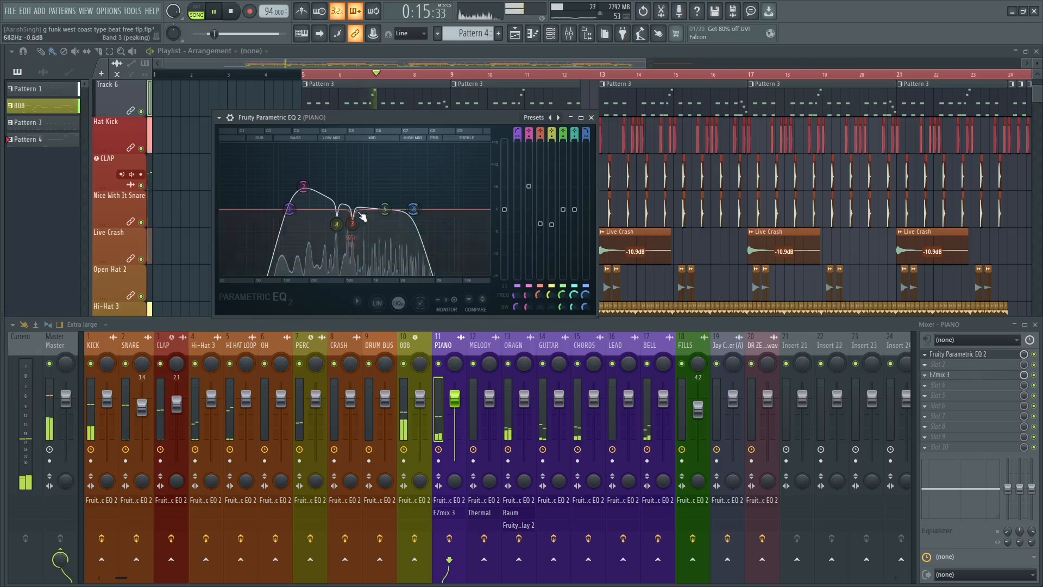
pyautogui.moveTo(304, 186)
pyautogui.mouseDown()
pyautogui.moveTo(303, 169)
pyautogui.moveTo(297, 191)
pyautogui.mouseUp()
pyautogui.click(591, 117)
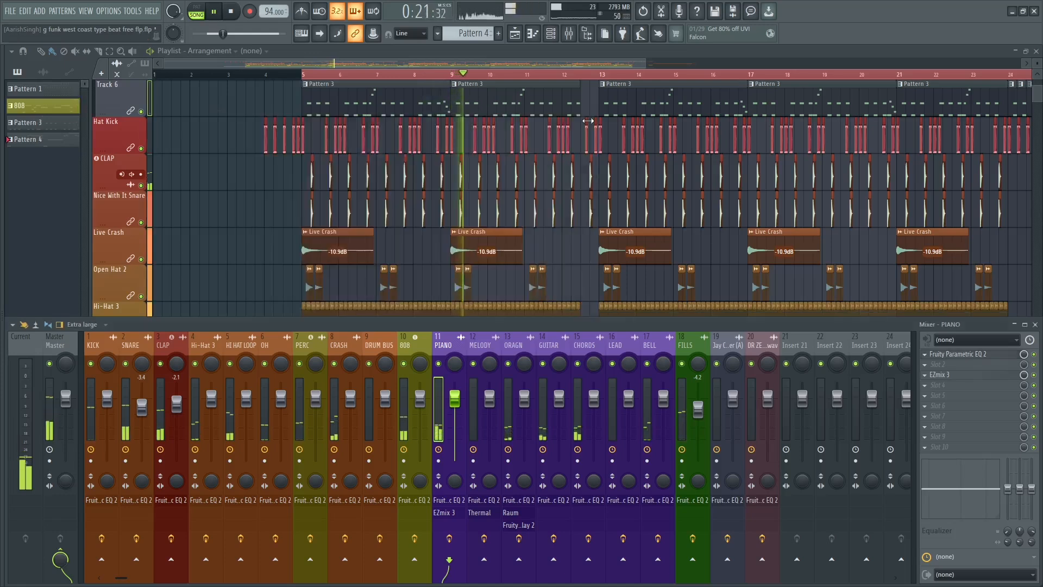
pyautogui.press('space')
# Open the MELODY track's Fruity Parametric EQ 2 and listen for its signal during playback.
pyautogui.click(494, 349)
pyautogui.click(972, 356)
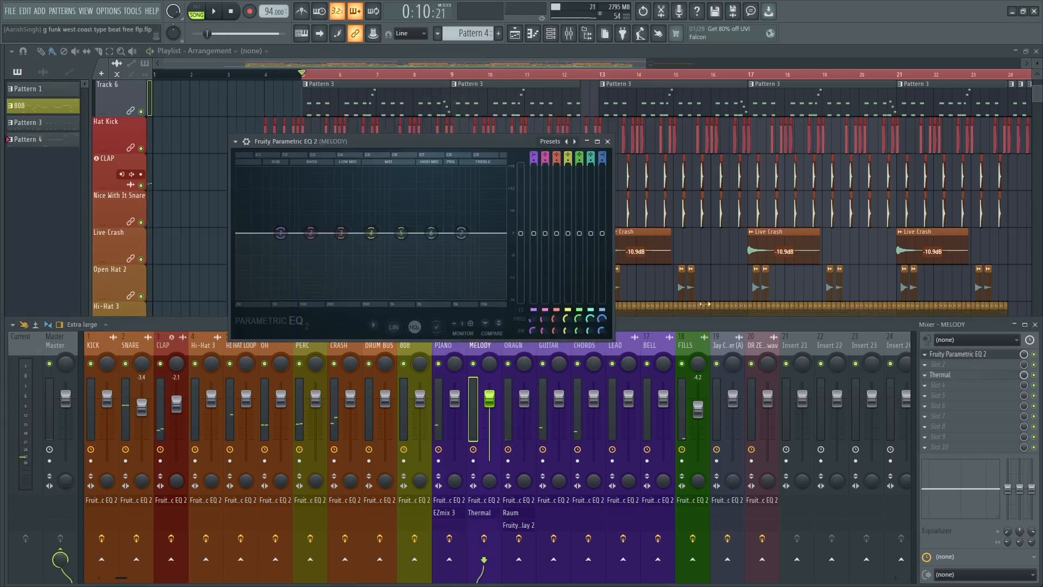
pyautogui.press('space')
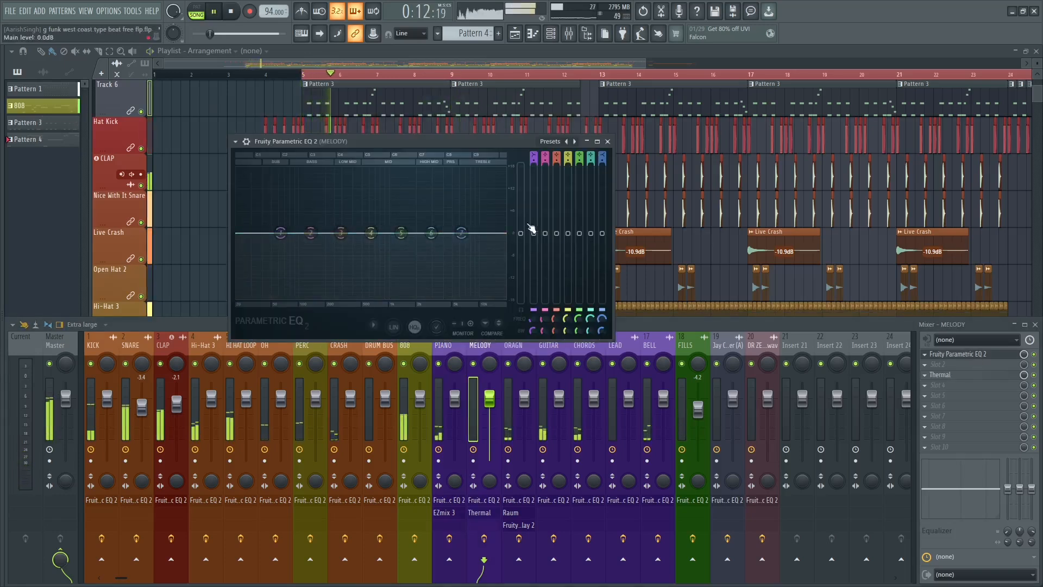
pyautogui.click(606, 142)
pyautogui.press('space')
# Play the arrangement from bar 13 and check the mixer for activity on the melodic tracks.
pyautogui.press('F9')
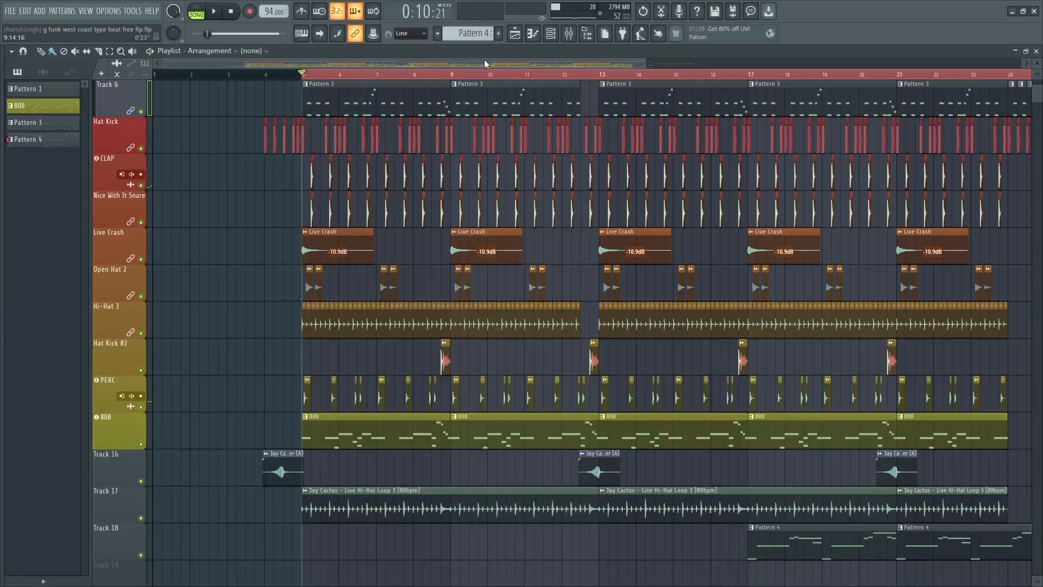
pyautogui.click(600, 76)
pyautogui.click(568, 34)
pyautogui.press('space')
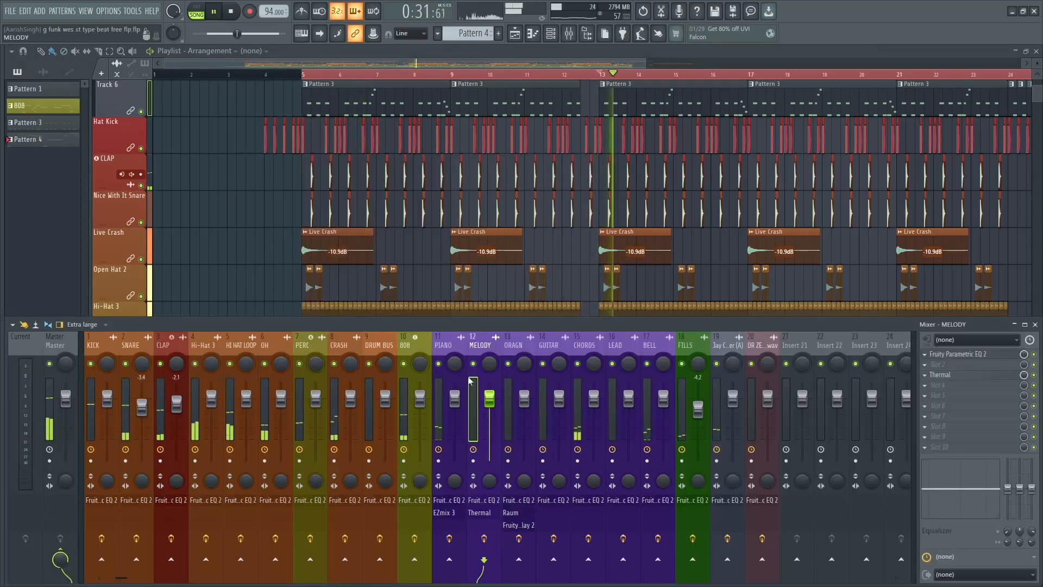
pyautogui.click(586, 343)
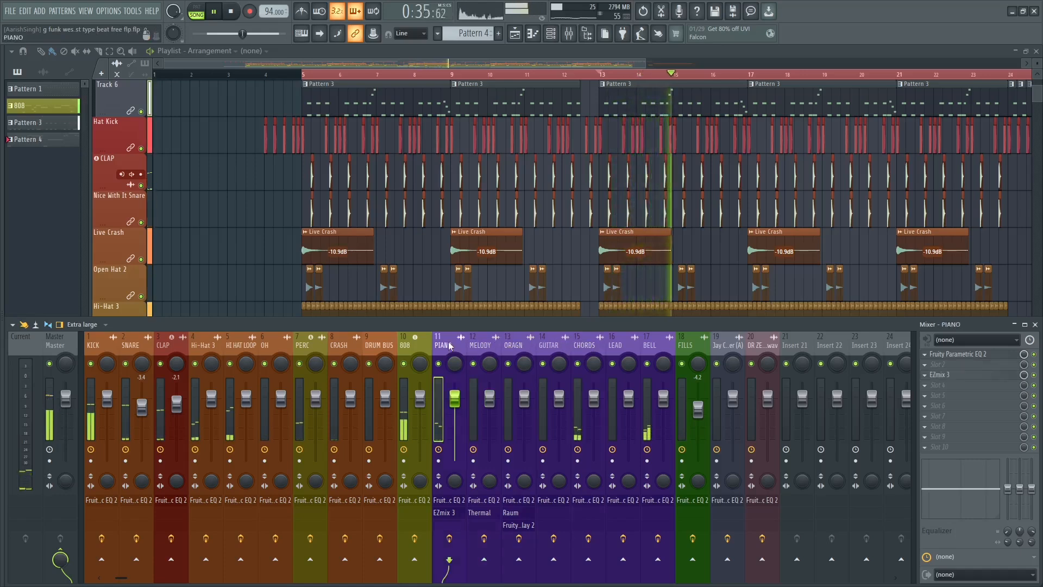
pyautogui.press('space')
# Replay from bar 13 with the upper playlist tracks in view, checking the BELL and MELODY mixer tracks.
pyautogui.press('F9')
pyautogui.scroll(5, 435, 275)
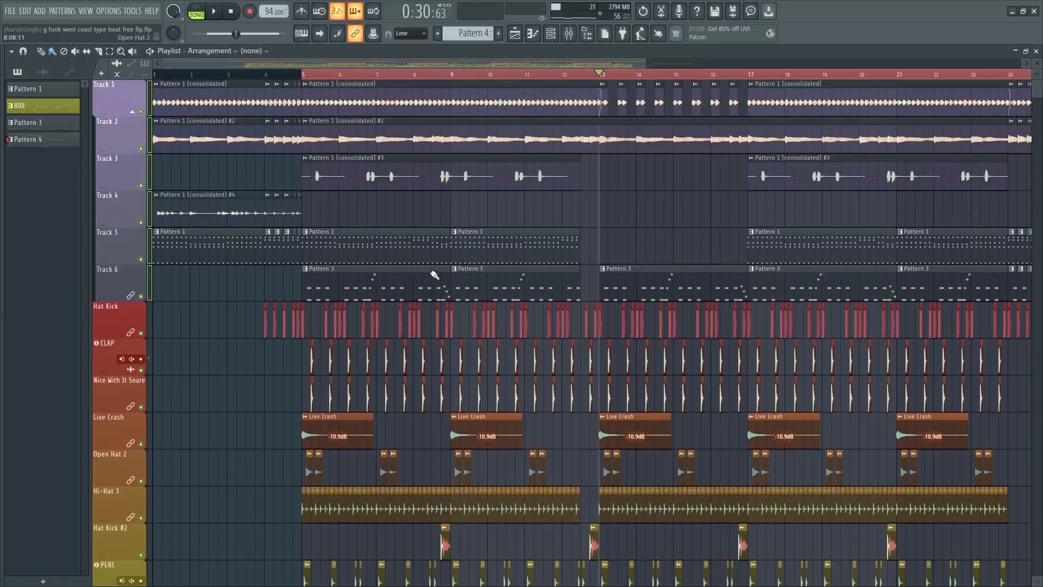
pyautogui.click(577, 35)
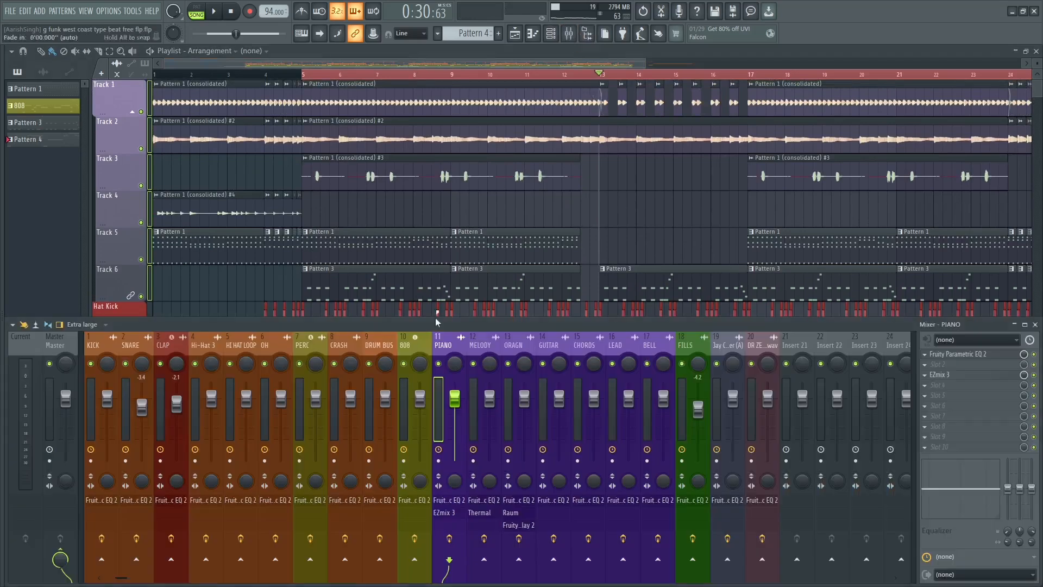
pyautogui.press('space')
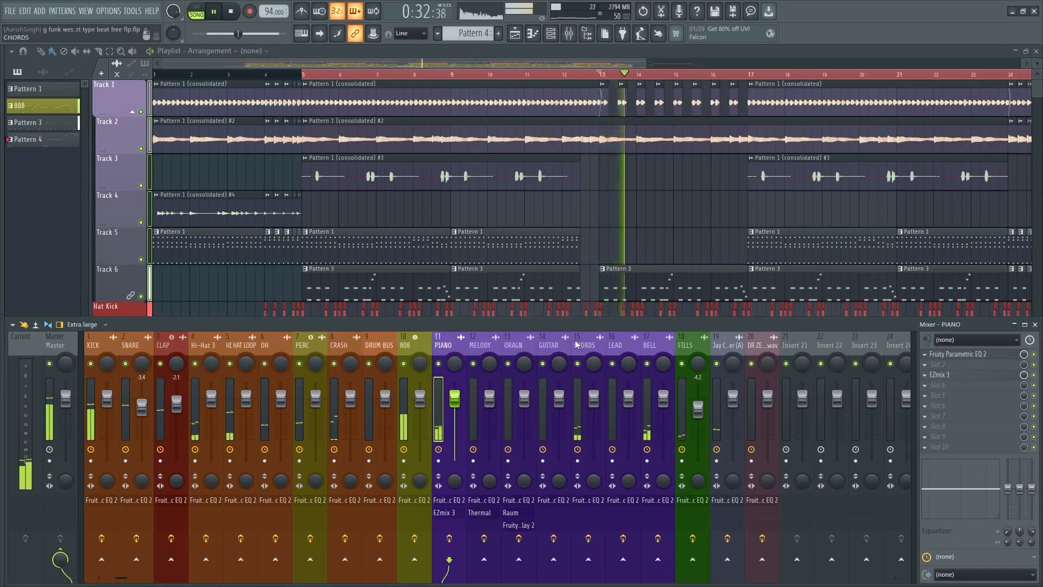
pyautogui.click(647, 345)
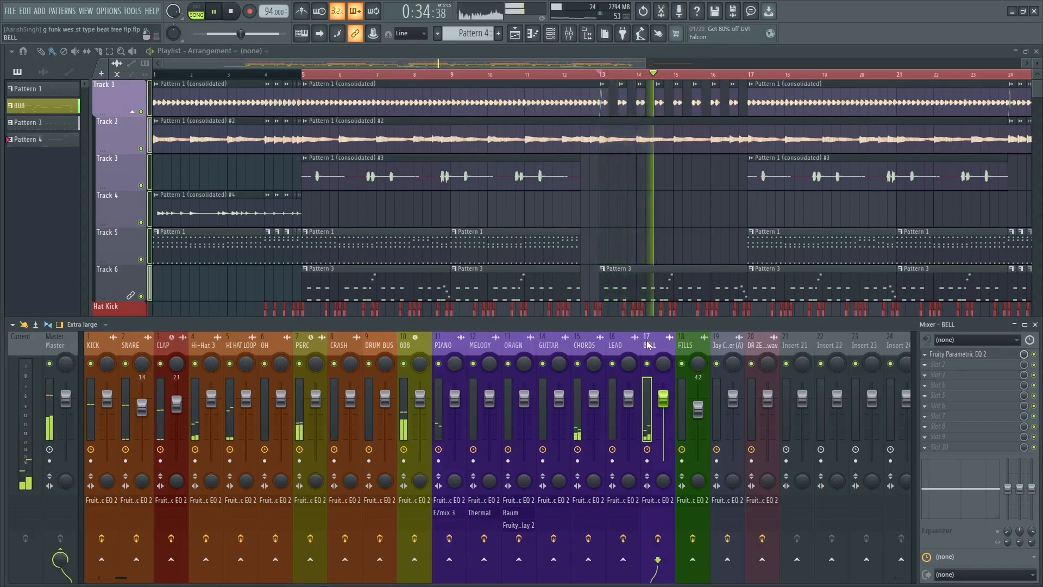
pyautogui.press('space')
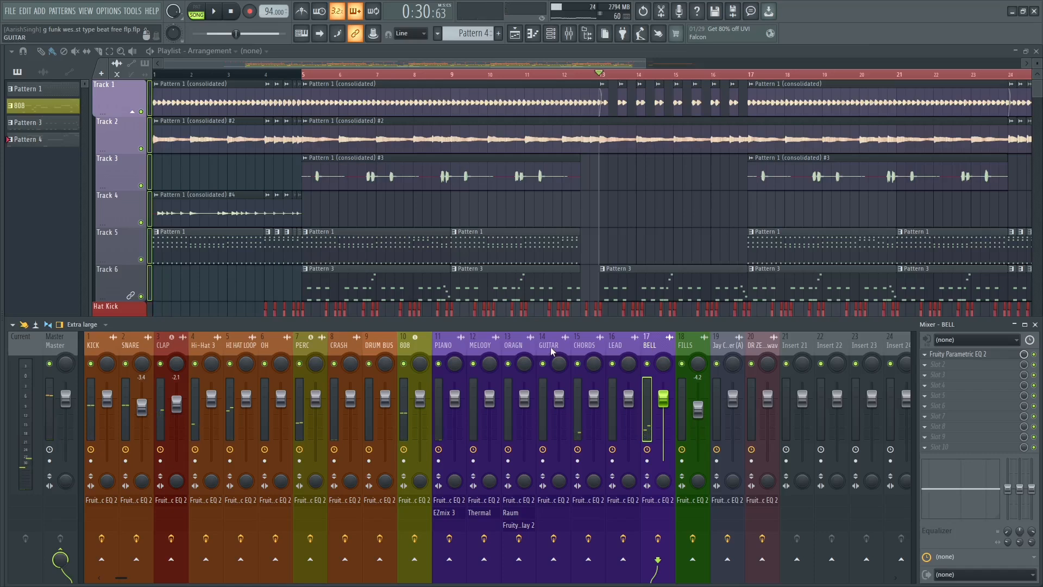
pyautogui.click(479, 344)
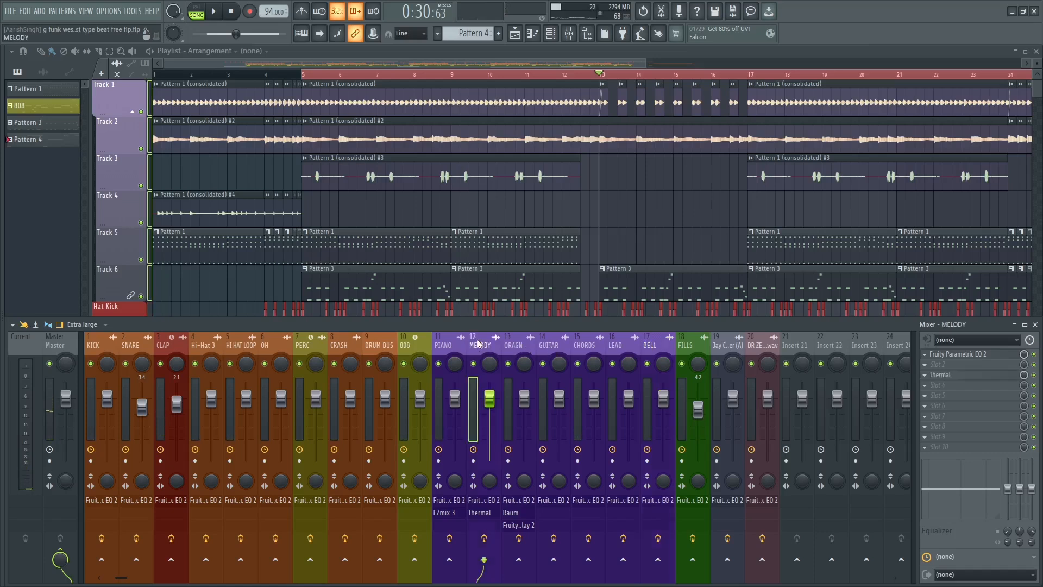
# Play the arrangement from bar 17 and check the ORAGN track's level in the mixer.
pyautogui.click(450, 62)
pyautogui.moveTo(603, 63); pyautogui.dragTo(803, 54)
pyautogui.click(391, 76)
pyautogui.press('space')
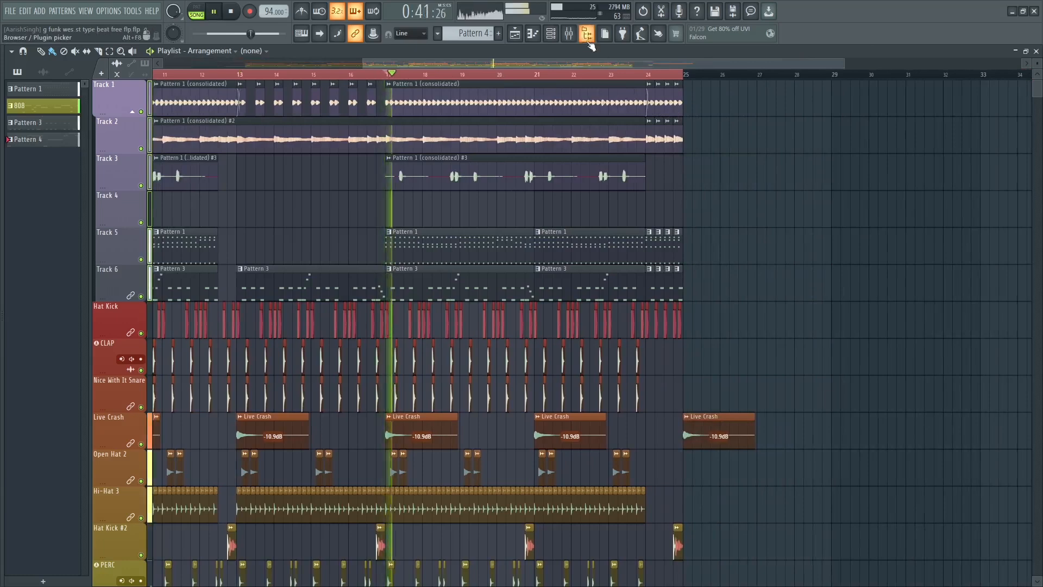
pyautogui.click(587, 34)
pyautogui.click(511, 353)
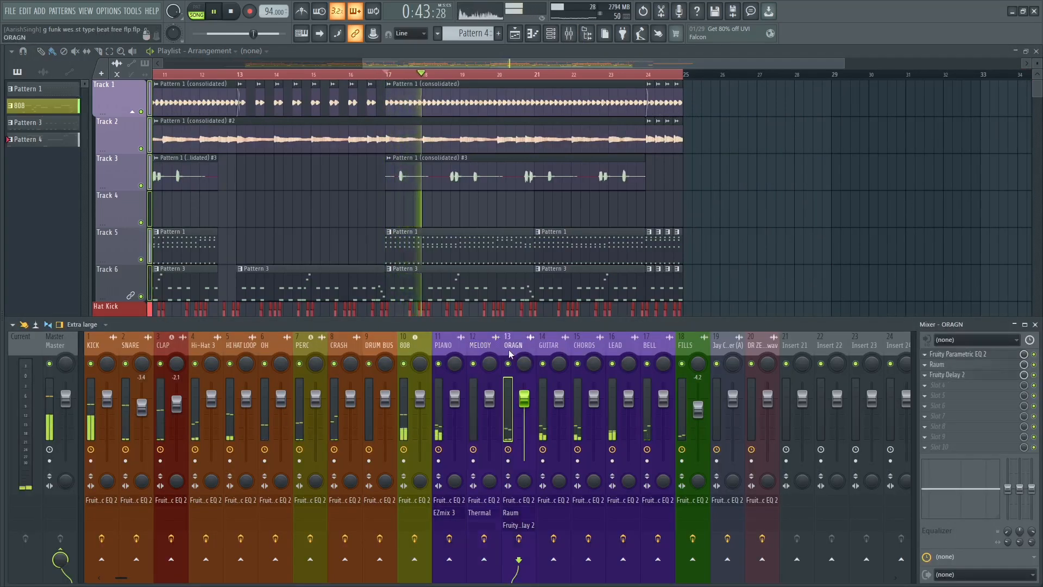
pyautogui.press('space')
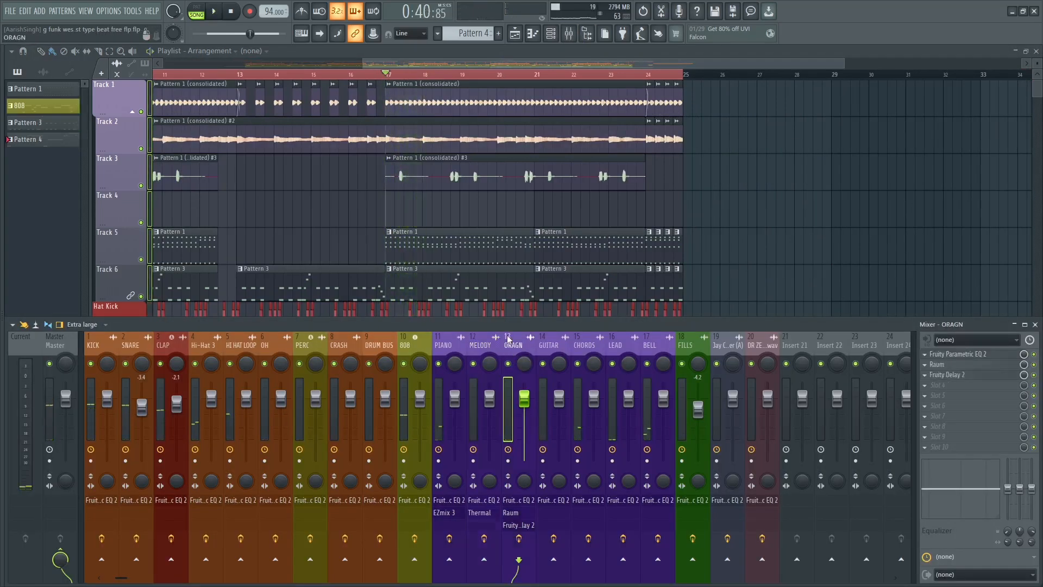
# Move the playback position back to bar 5 and listen with the mixer in view.
pyautogui.press('F9')
pyautogui.moveTo(412, 60); pyautogui.dragTo(233, 57)
pyautogui.click(267, 78)
pyautogui.press('space')
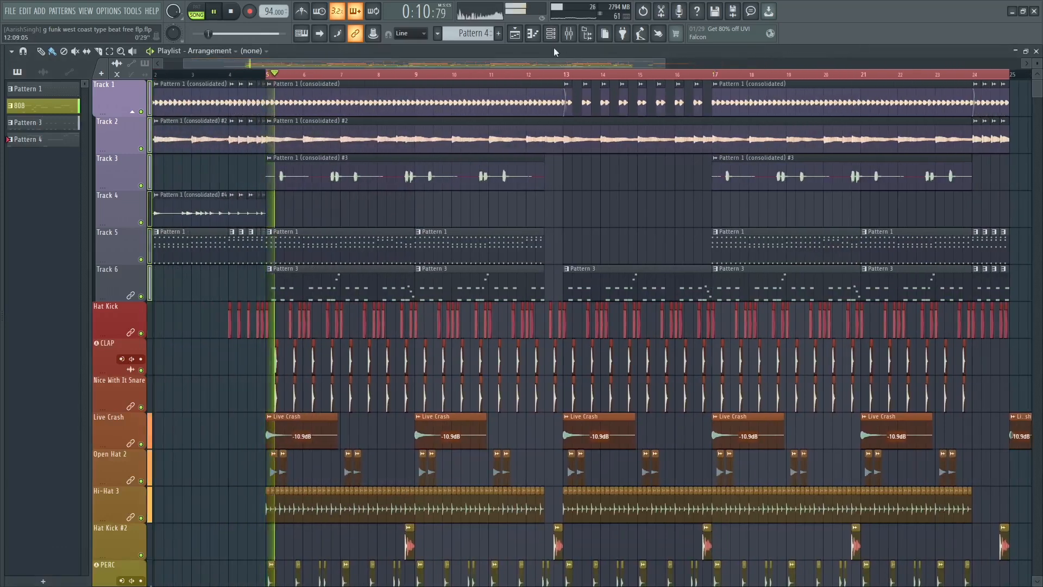
pyautogui.press('F9')
pyautogui.press('space')
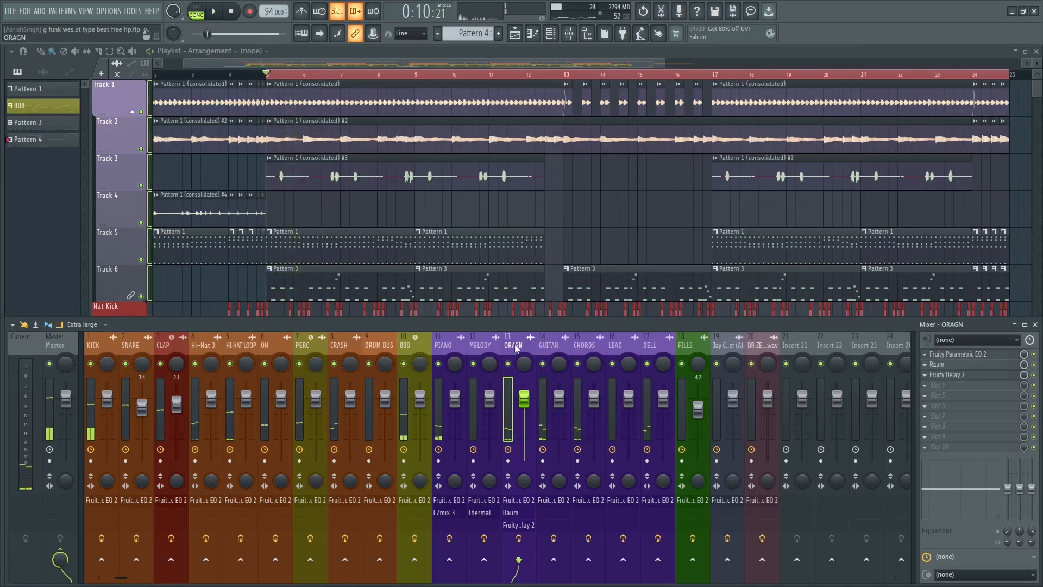
# Open the ORAGN track's Fruity Parametric EQ 2 and examine its frequency spectrum while replaying from bar 5.
pyautogui.click(948, 354)
pyautogui.press('space')
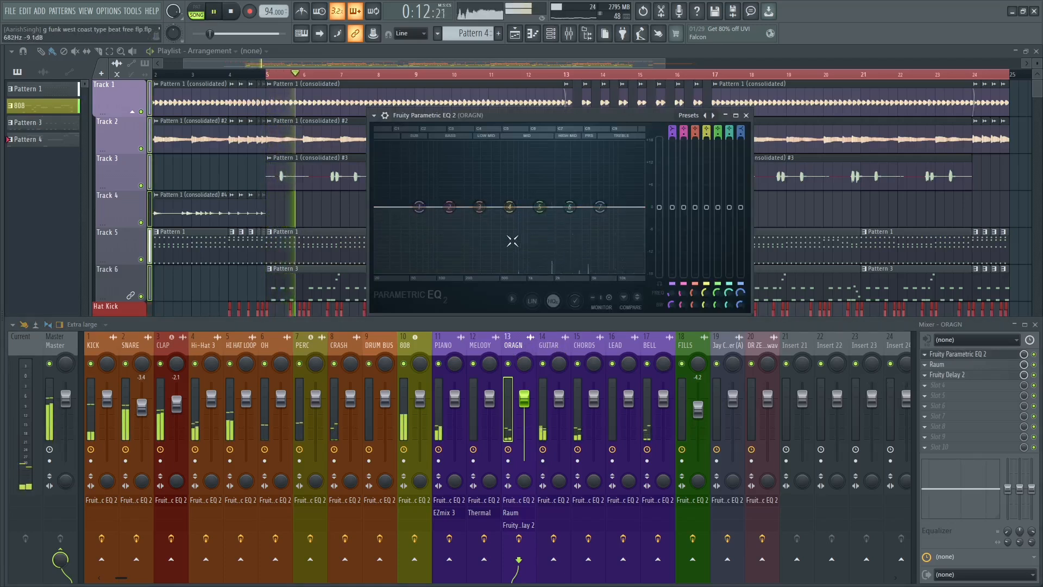
pyautogui.press('space')
pyautogui.press('space')
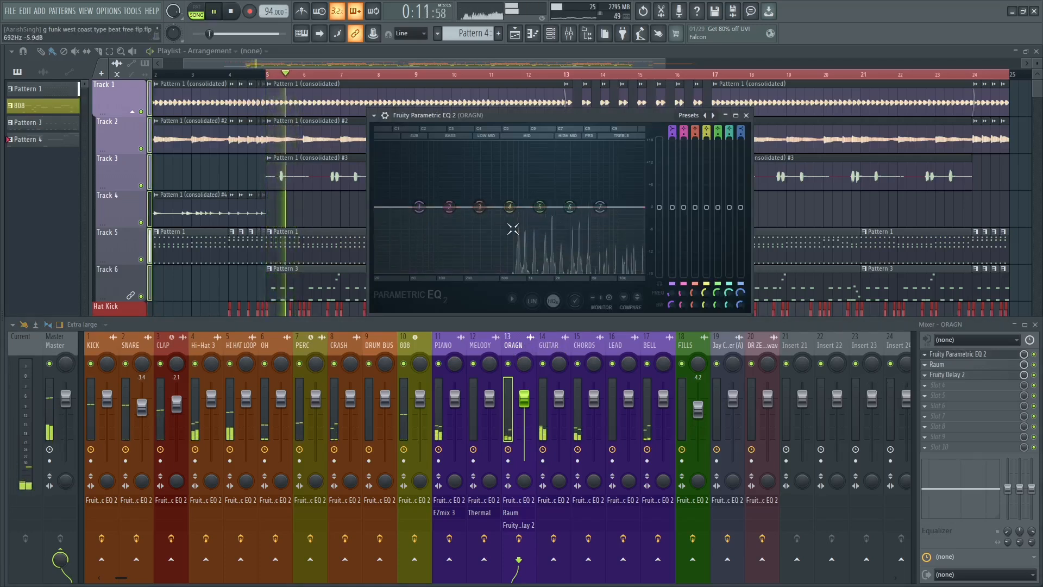
pyautogui.press('space')
pyautogui.press('space')
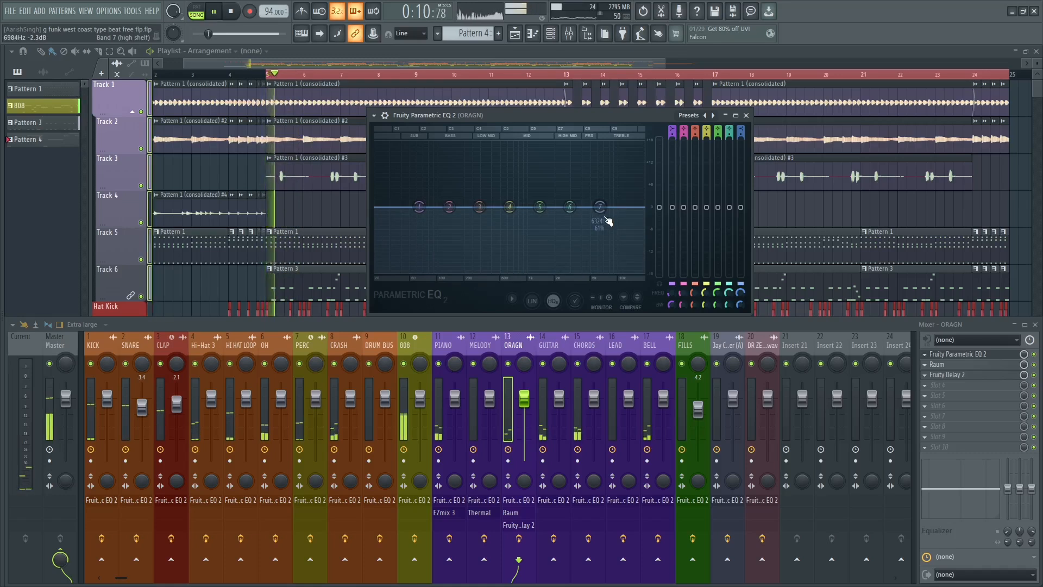
pyautogui.press('space')
# Set band 7 of the ORAGN EQ to a steeper low-pass filter with its cutoff at about 10.8 kHz.
pyautogui.rightClick(608, 218)
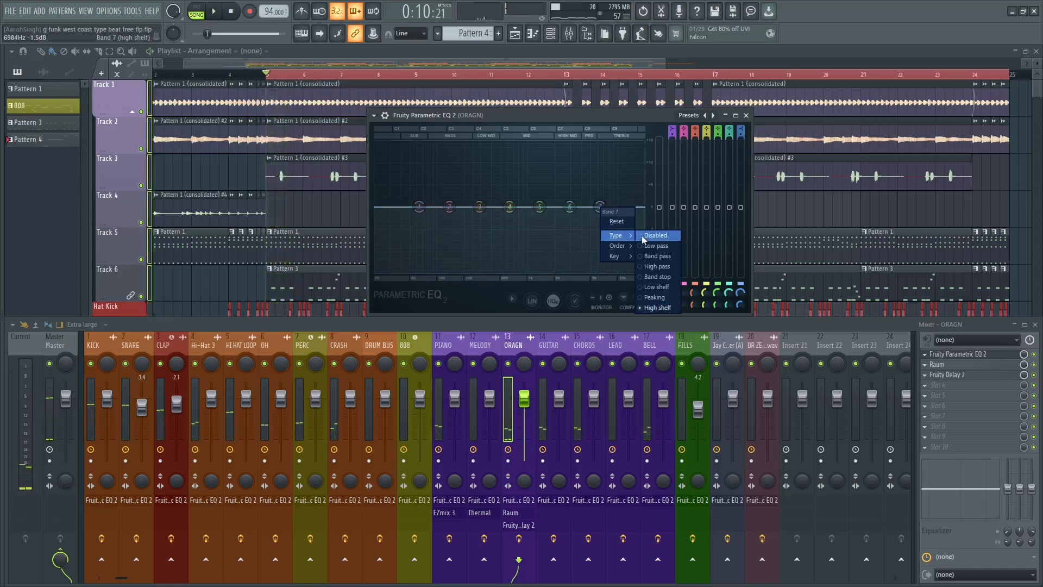
pyautogui.click(646, 233)
pyautogui.rightClick(601, 209)
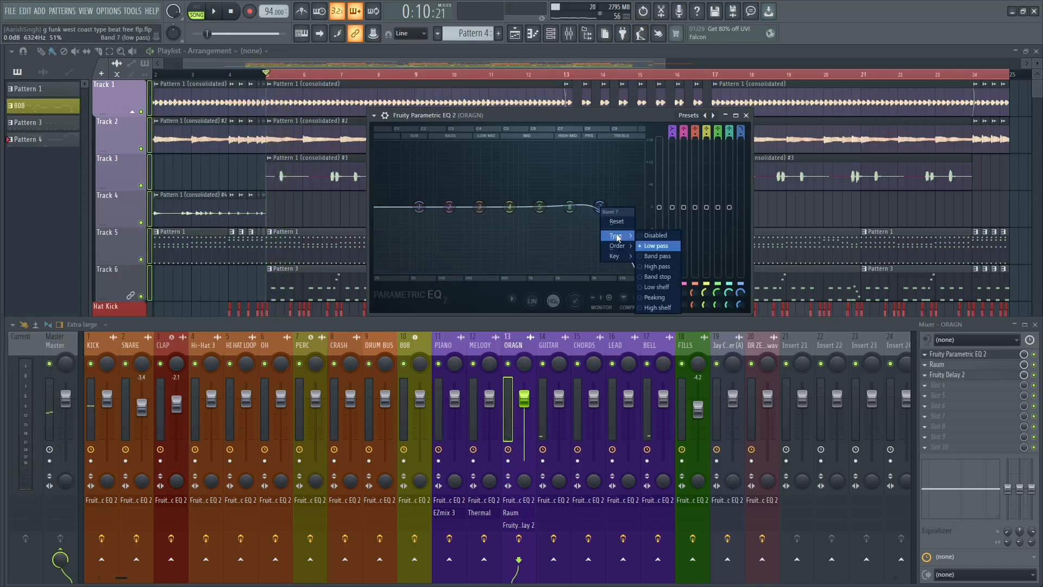
pyautogui.click(640, 267)
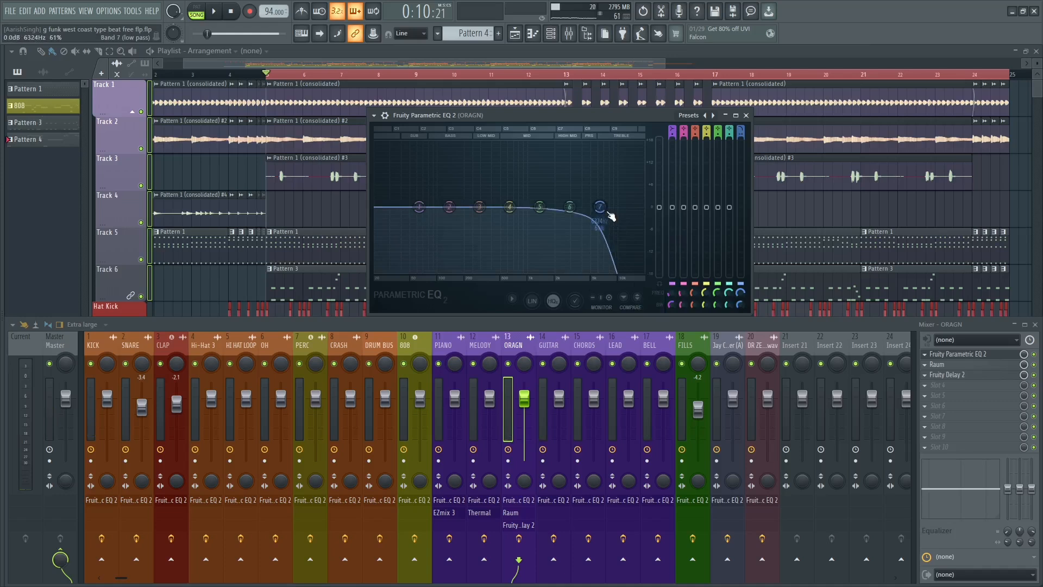
pyautogui.moveTo(610, 214); pyautogui.dragTo(635, 213)
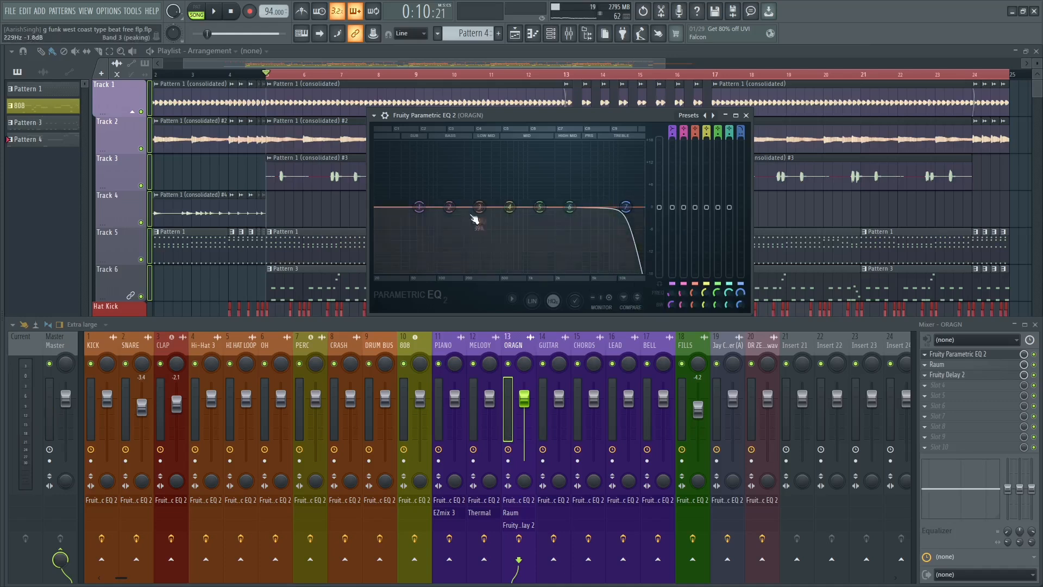
pyautogui.press('space')
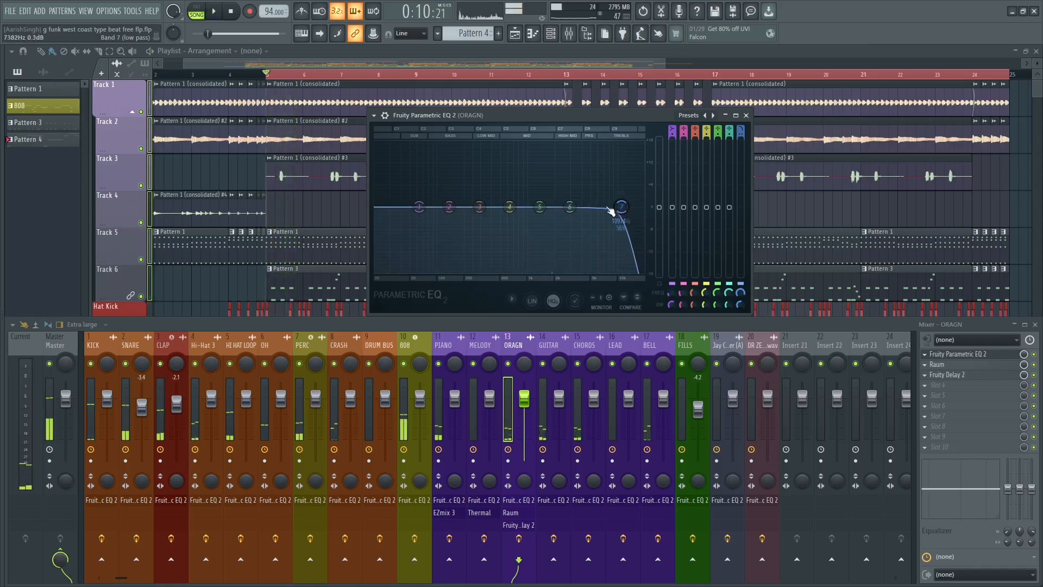
# Boost band 6 of the ORAGN EQ by about 5 dB near 7 kHz while listening, and close the EQ.
pyautogui.moveTo(569, 207); pyautogui.dragTo(604, 188)
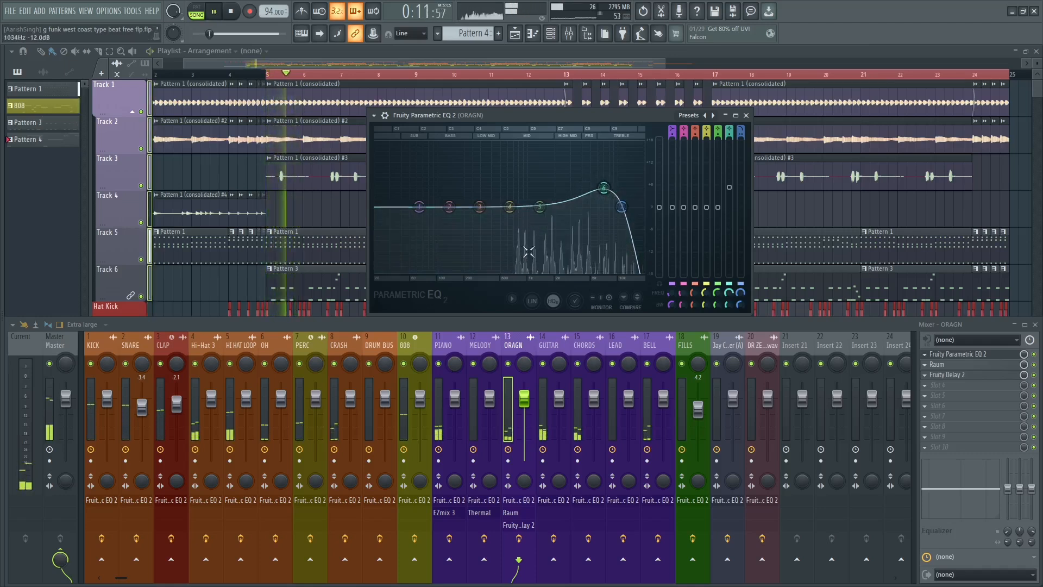
pyautogui.press('space')
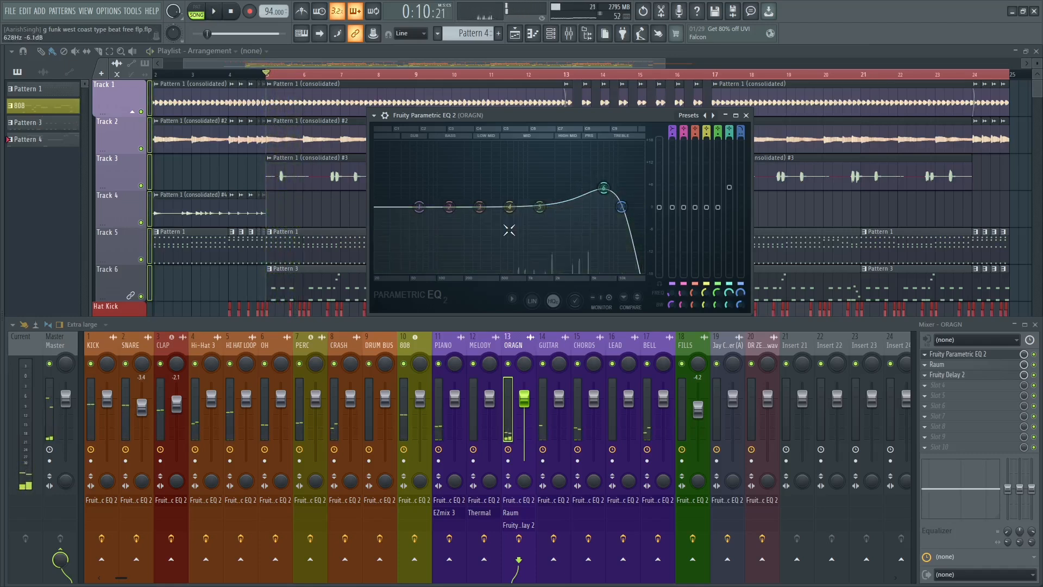
pyautogui.click(746, 117)
# Open the GUITAR track's Fruity Parametric EQ 2 and set band 1 to a high-pass filter with a steeper order.
pyautogui.click(542, 349)
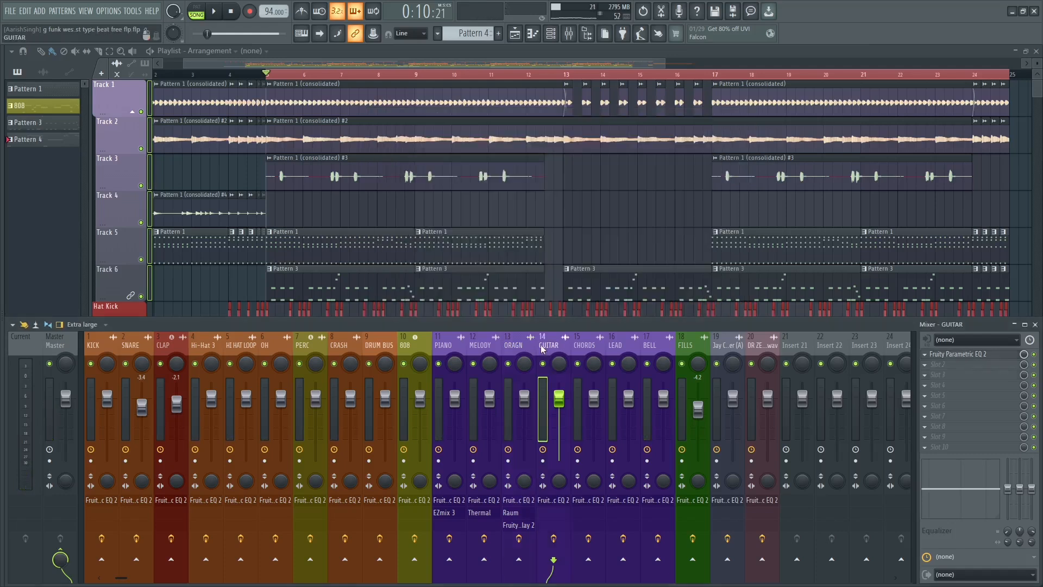
pyautogui.click(995, 356)
pyautogui.press('space')
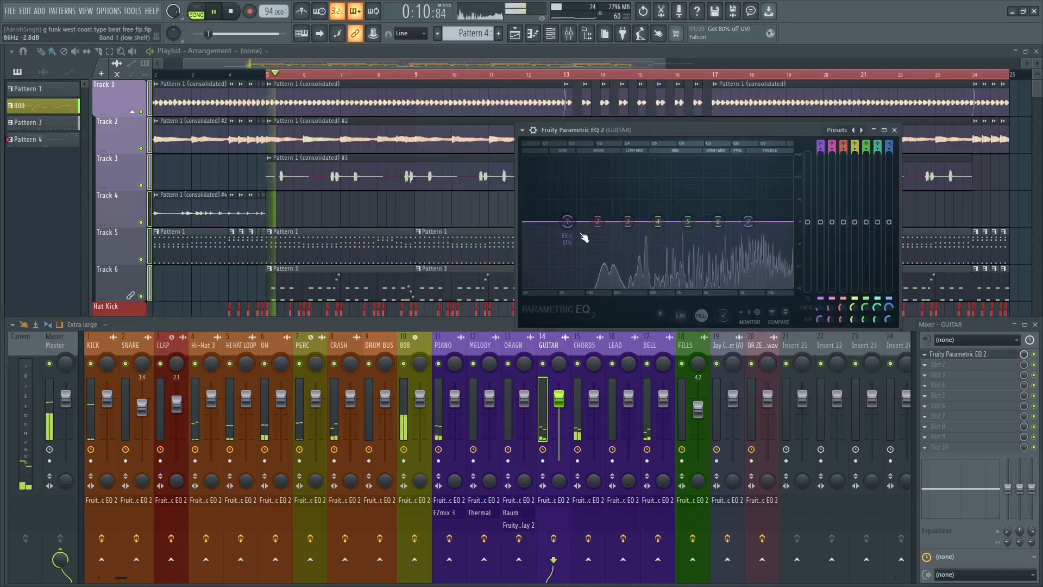
pyautogui.rightClick(567, 221)
pyautogui.moveTo(586, 250)
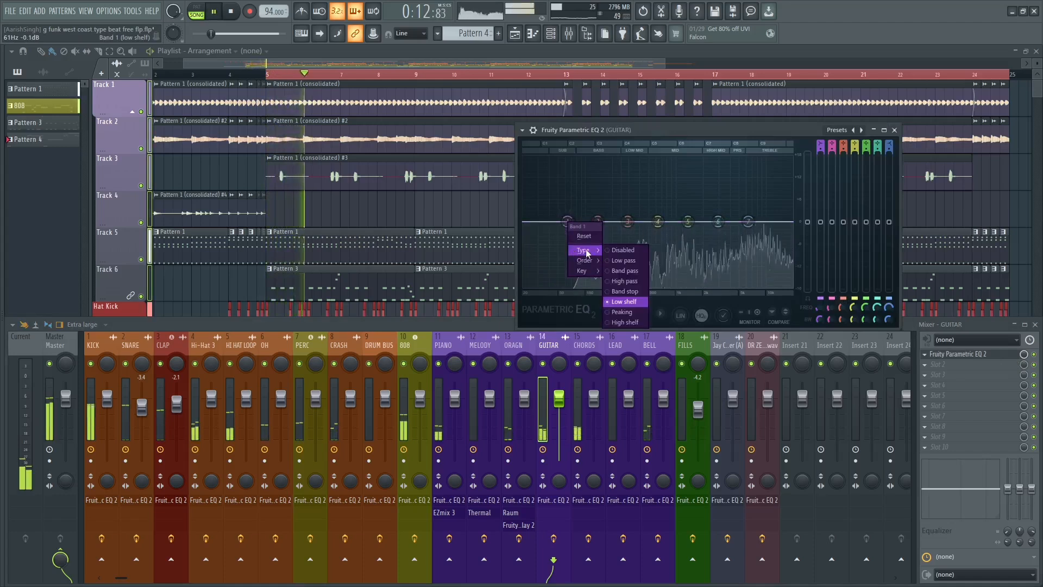
pyautogui.click(624, 281)
pyautogui.rightClick(567, 222)
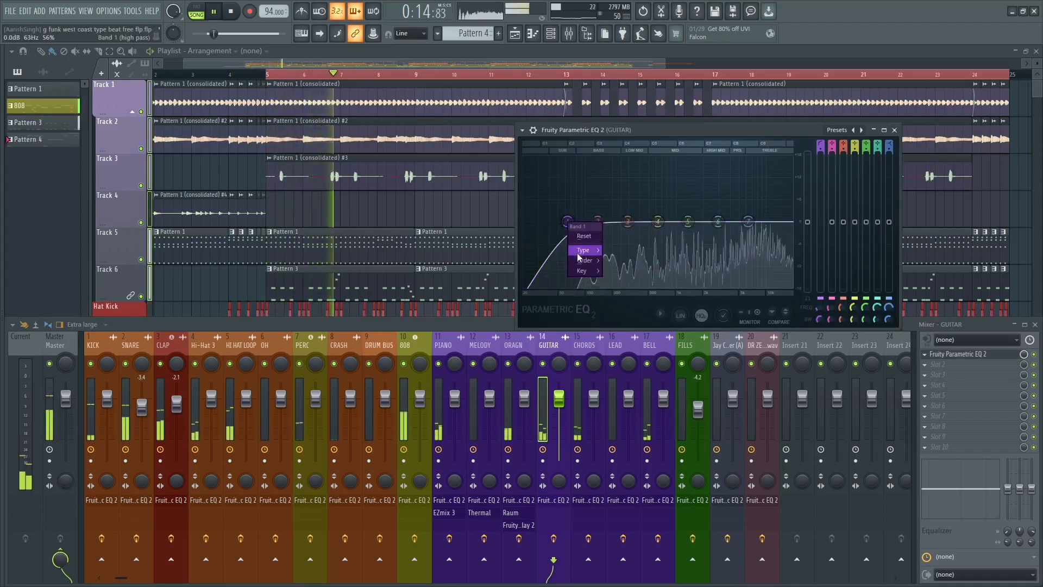
pyautogui.click(614, 282)
# Raise the GUITAR high-pass filter's cutoff to about 230 Hz while listening to playback.
pyautogui.press('space')
pyautogui.press('space')
pyautogui.moveTo(567, 221); pyautogui.dragTo(613, 237)
pyautogui.press('space')
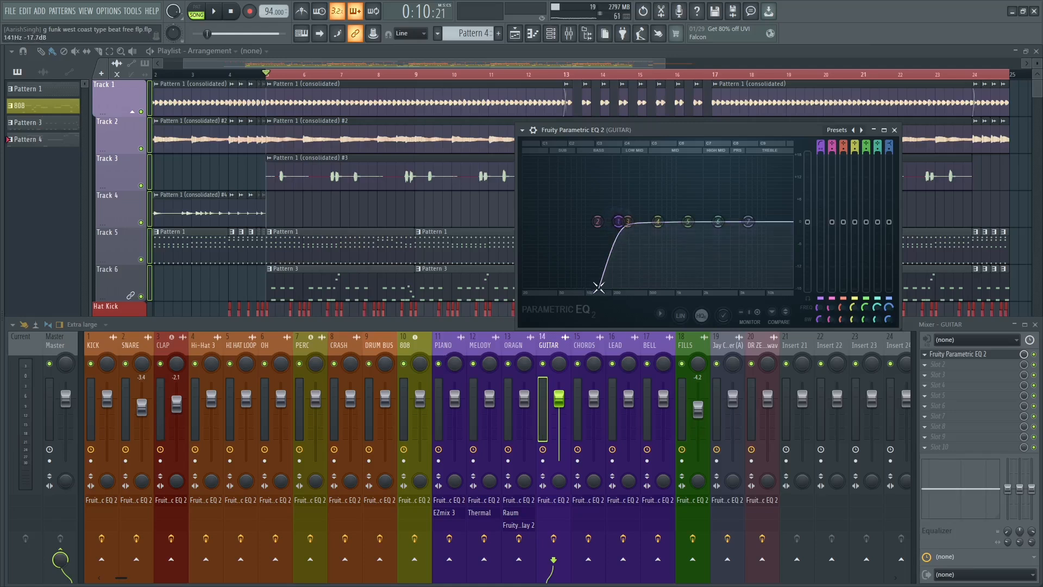
# Boost band 4 of the GUITAR EQ slightly and lower the band 7 high shelf by about 7 dB while listening.
pyautogui.press('space')
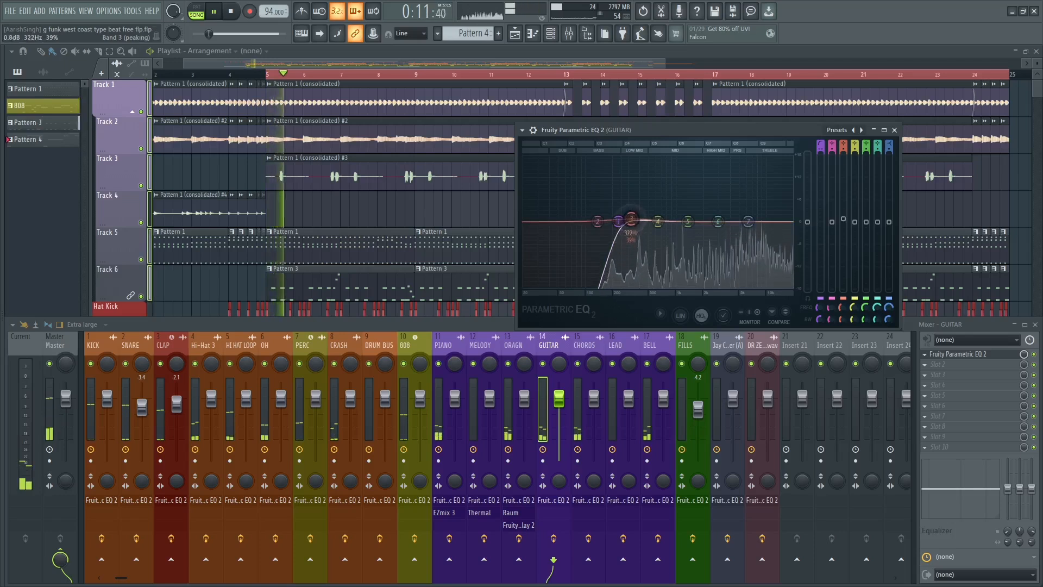
pyautogui.moveTo(657, 221); pyautogui.dragTo(668, 218)
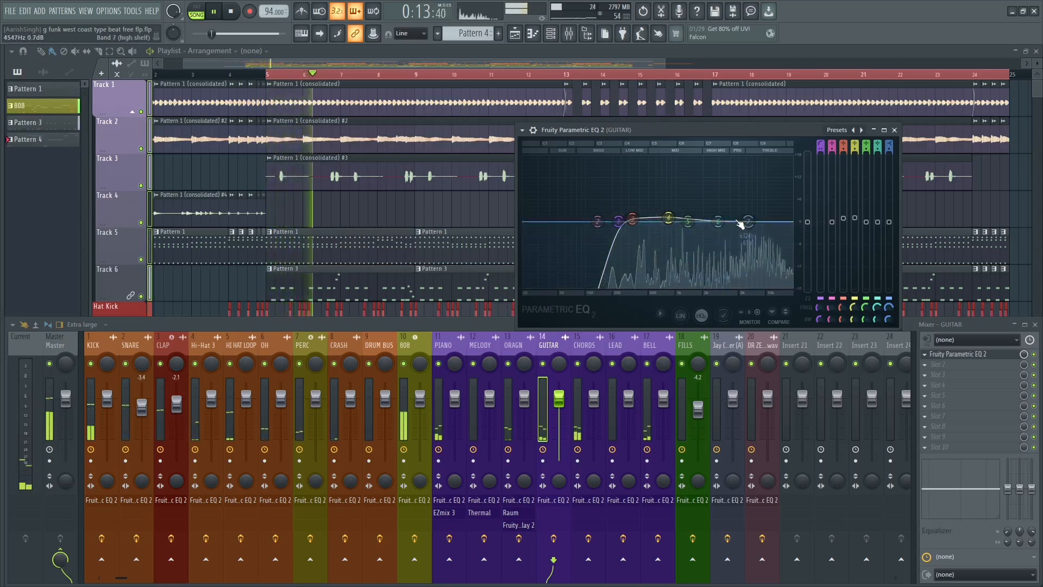
pyautogui.moveTo(756, 220); pyautogui.dragTo(769, 247)
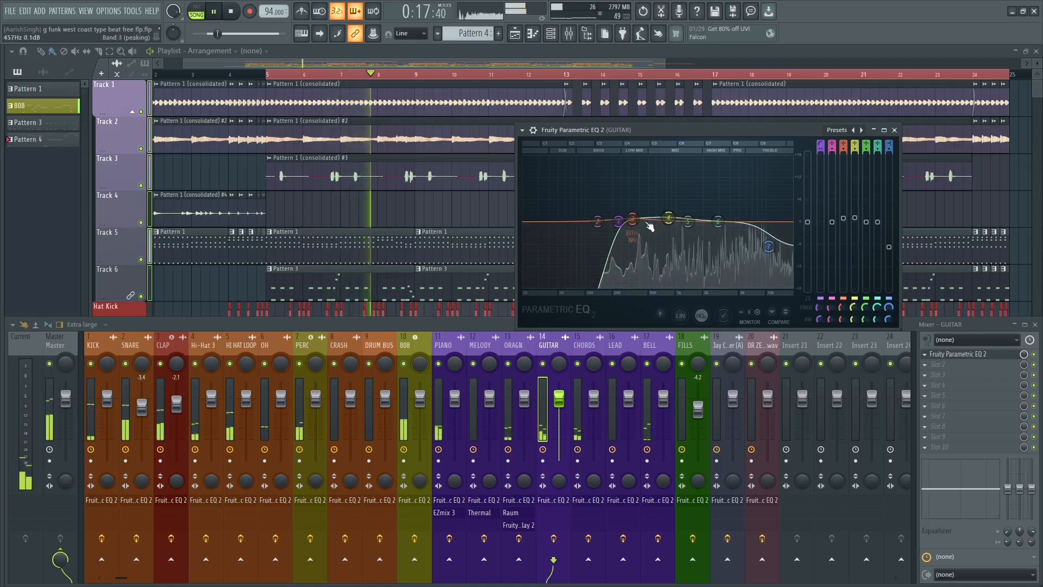
# Boost band 2 and notch band 3 in the GUITAR EQ, lower the high-pass cutoff to about 180 Hz, and close it.
pyautogui.moveTo(635, 230); pyautogui.dragTo(607, 222)
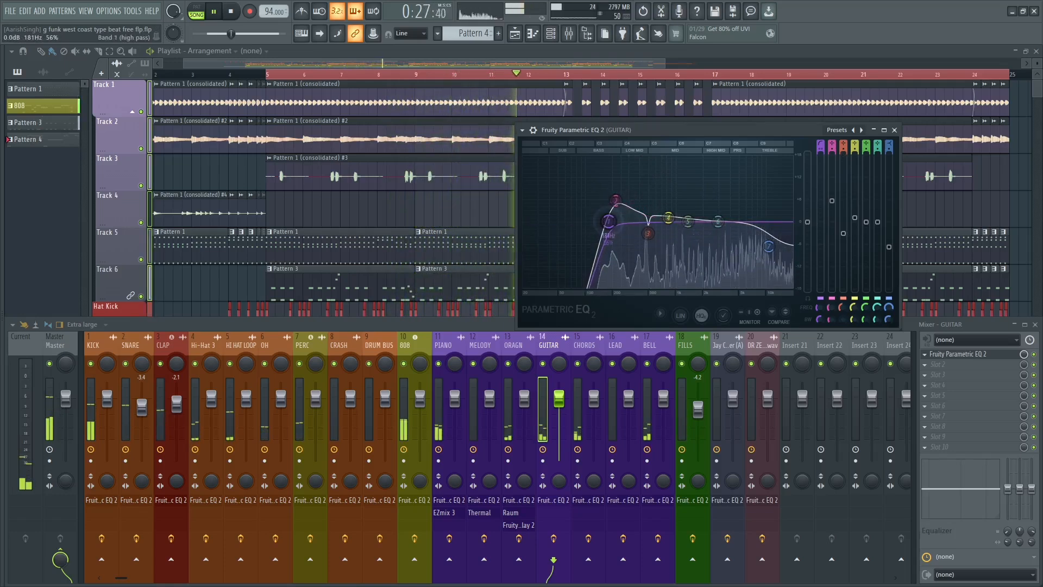
pyautogui.moveTo(717, 221); pyautogui.dragTo(718, 221)
pyautogui.moveTo(608, 221); pyautogui.dragTo(614, 221)
pyautogui.press('space')
pyautogui.click(893, 130)
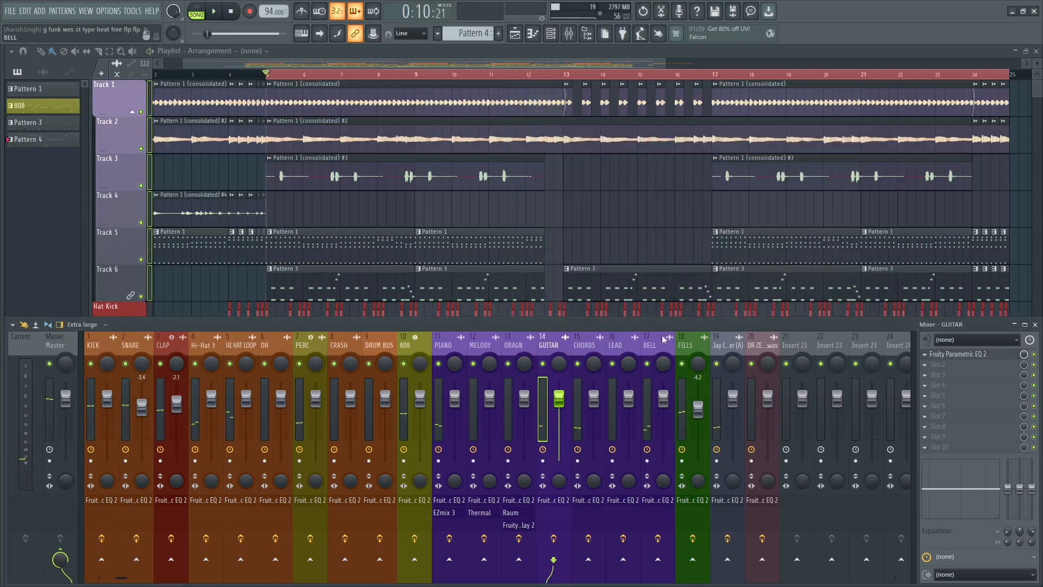
# Open the CHORDS track's Fruity Parametric EQ 2 and set band 1 to a wide band-pass filter centred near 480 Hz.
pyautogui.click(584, 345)
pyautogui.press('space')
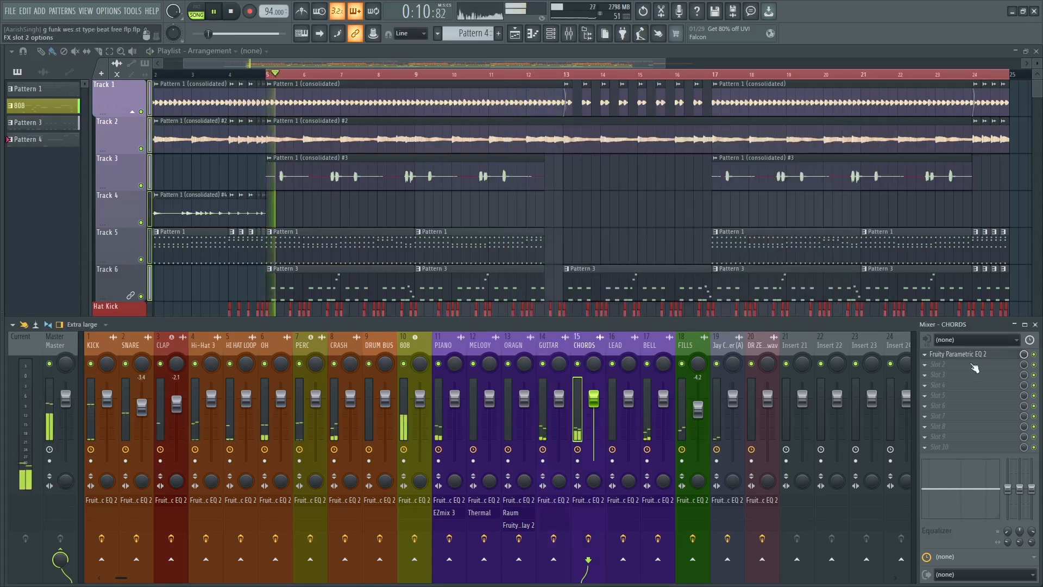
pyautogui.click(957, 353)
pyautogui.rightClick(343, 213)
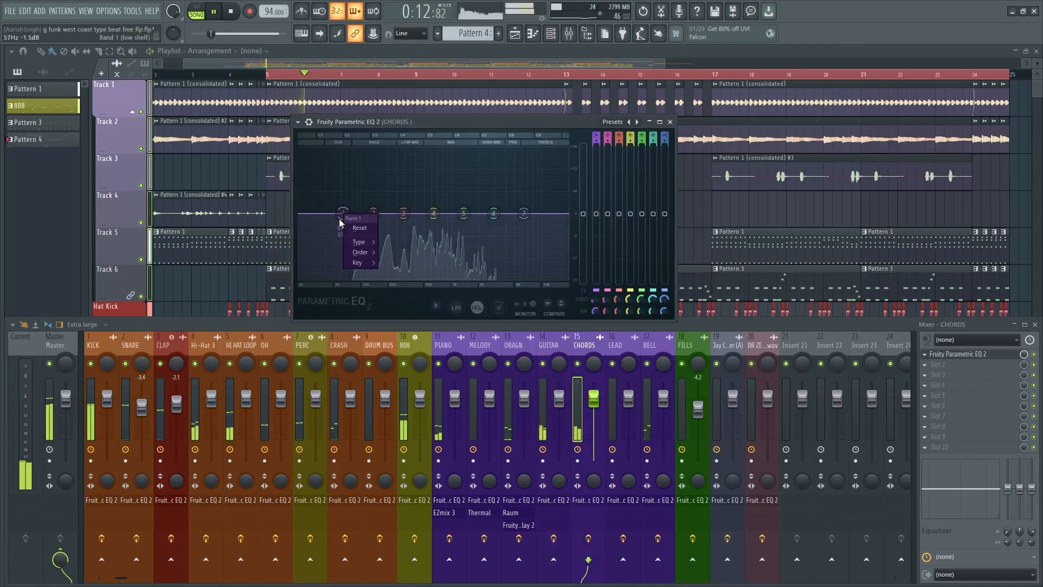
pyautogui.moveTo(360, 242)
pyautogui.click(387, 264)
pyautogui.moveTo(339, 217); pyautogui.dragTo(437, 217)
pyautogui.scroll(-2, 422, 217)
pyautogui.scroll(-2, 422, 218)
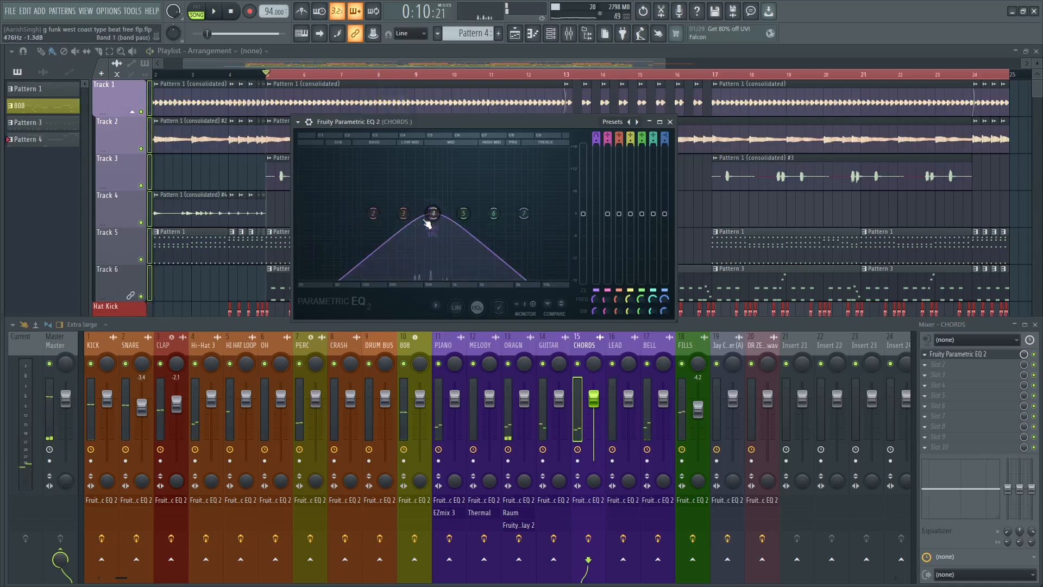
# Boost band 3 of the CHORDS EQ by about 4 dB while listening, close the EQ, and stop playback.
pyautogui.moveTo(411, 222); pyautogui.dragTo(402, 207)
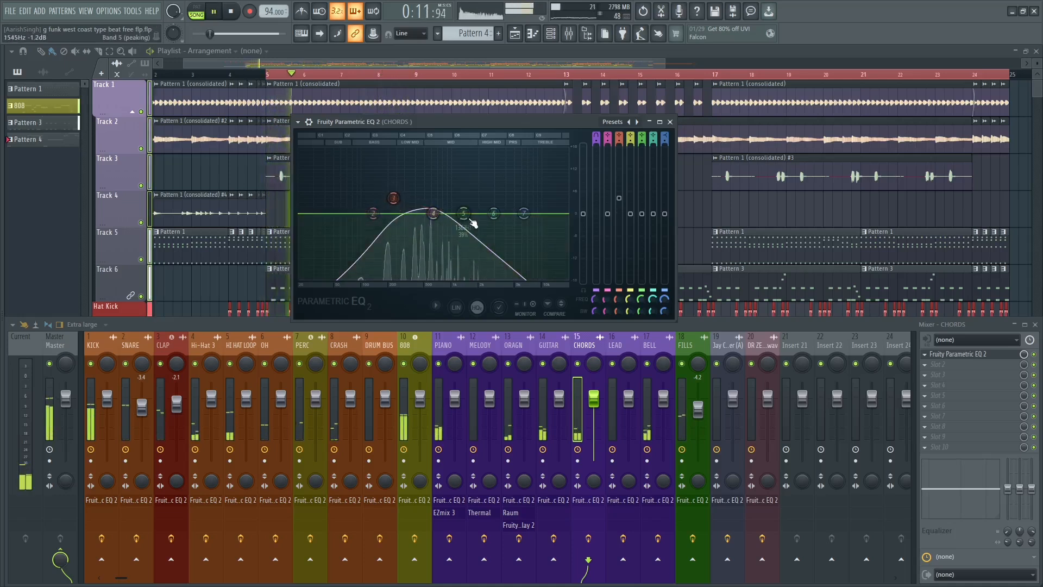
pyautogui.click(669, 122)
pyautogui.press('space')
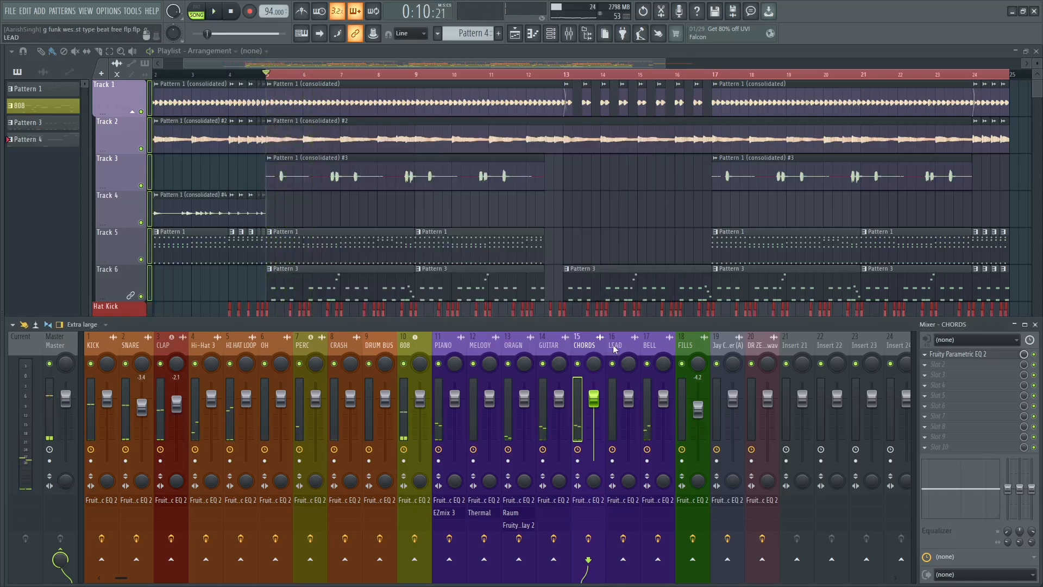
# Open the BELL track's Fruity Parametric EQ 2 and set band 1 to a high-pass filter.
pyautogui.click(656, 342)
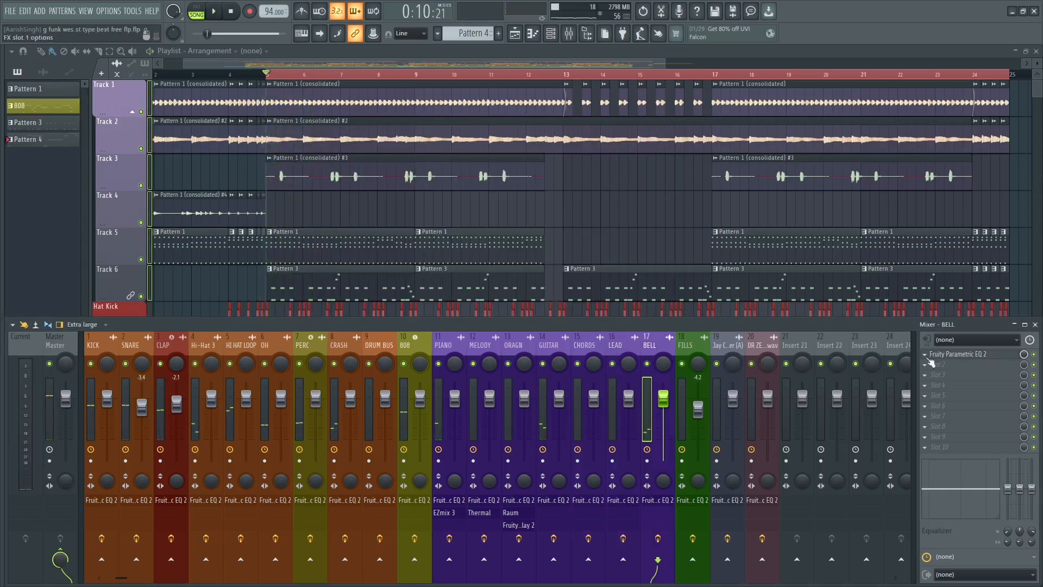
pyautogui.click(945, 354)
pyautogui.press('space')
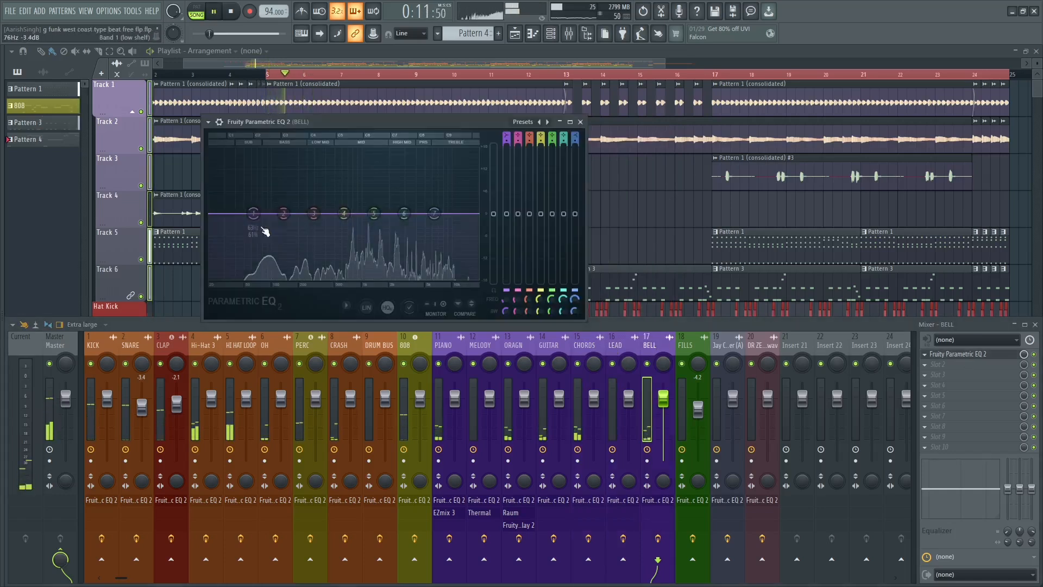
pyautogui.press('space')
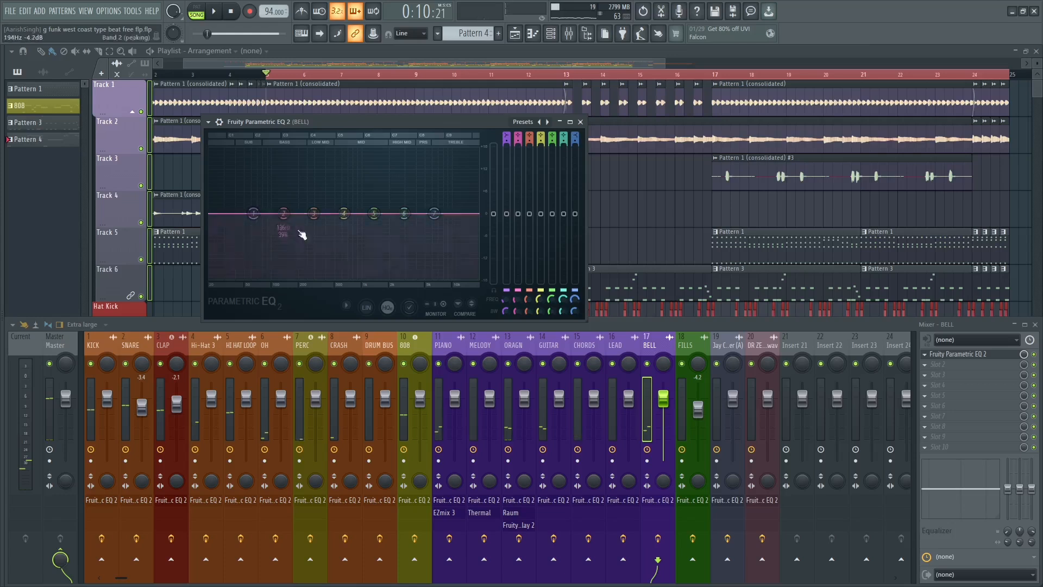
pyautogui.rightClick(262, 220)
pyautogui.moveTo(269, 234)
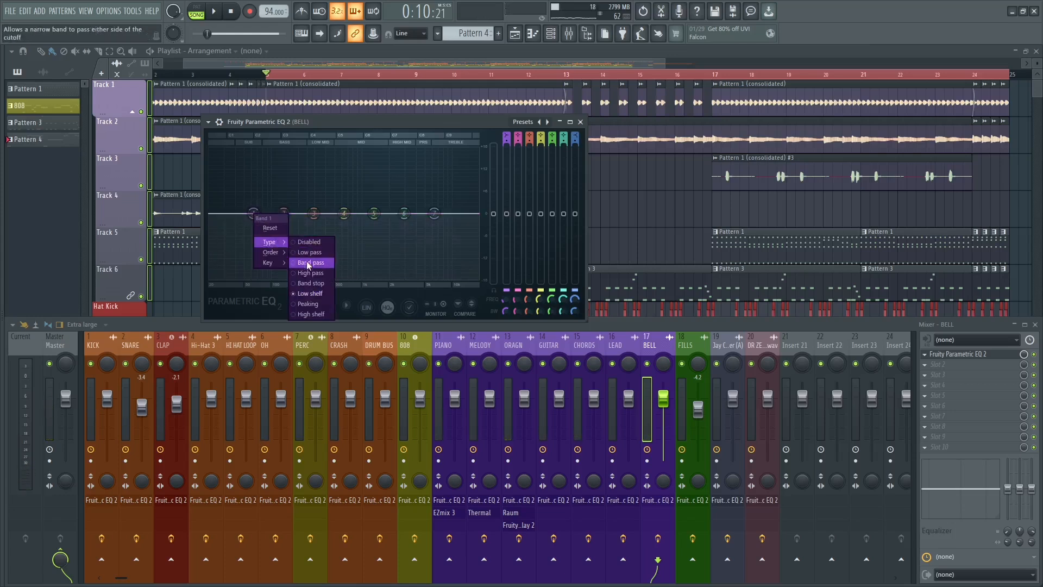
pyautogui.click(288, 254)
pyautogui.press('space')
# Steepen the BELL high-pass filter and raise its cutoff, with band 5 cut 2 dB near 1290 Hz and band 6 boosted about 3 dB.
pyautogui.rightClick(254, 212)
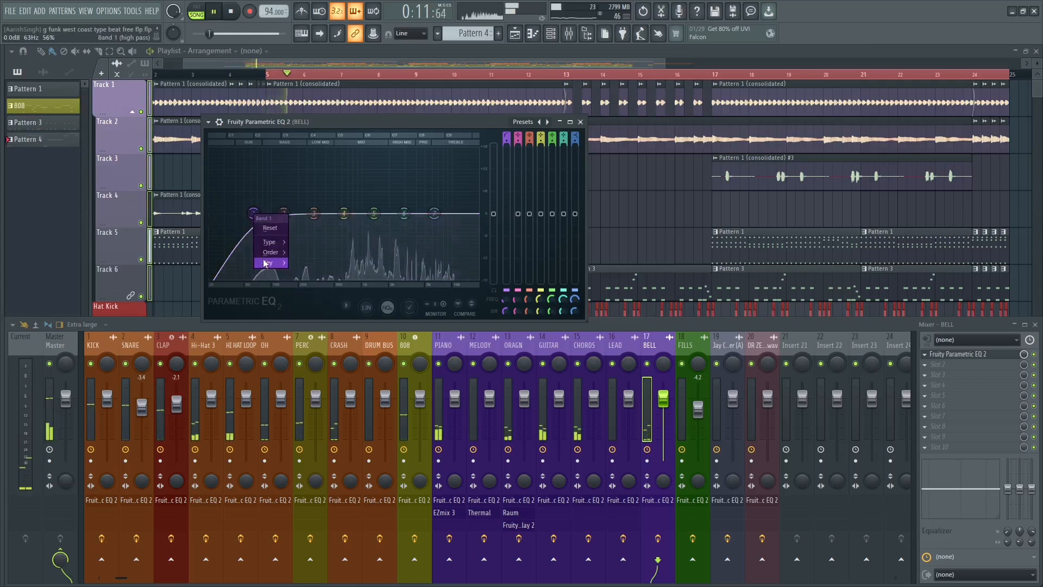
pyautogui.click(298, 264)
pyautogui.press('space')
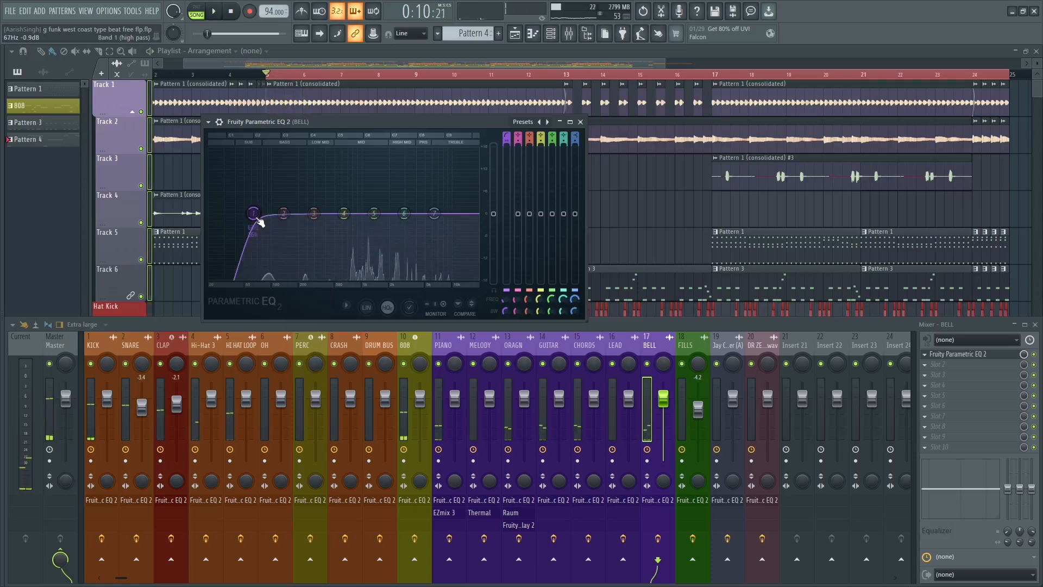
pyautogui.moveTo(253, 213); pyautogui.dragTo(371, 223)
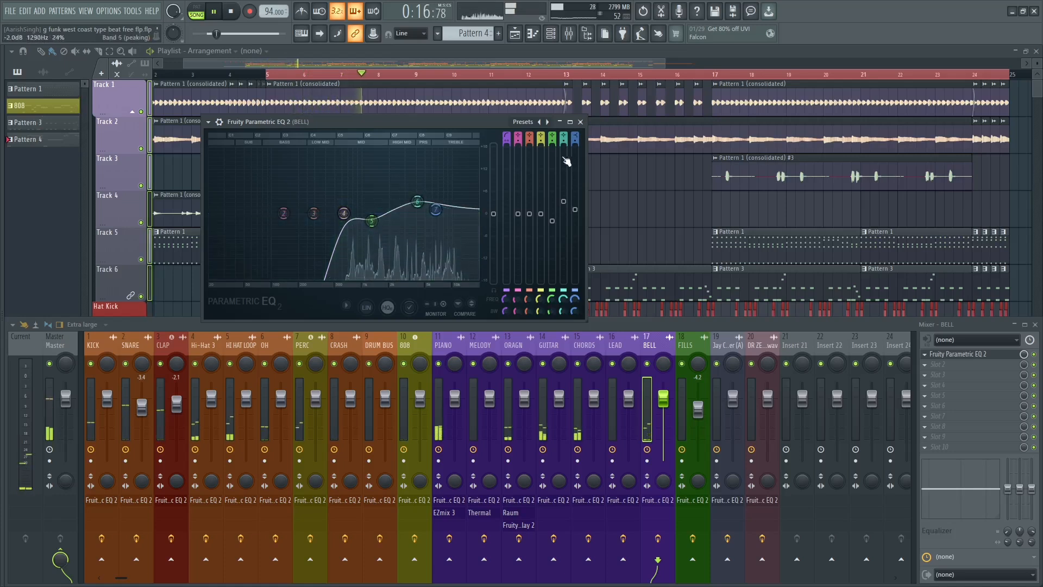
# Move band 7 of the BELL EQ to about 11 kHz, set it to a low-pass filter, and close the EQ.
pyautogui.moveTo(435, 209); pyautogui.dragTo(453, 213)
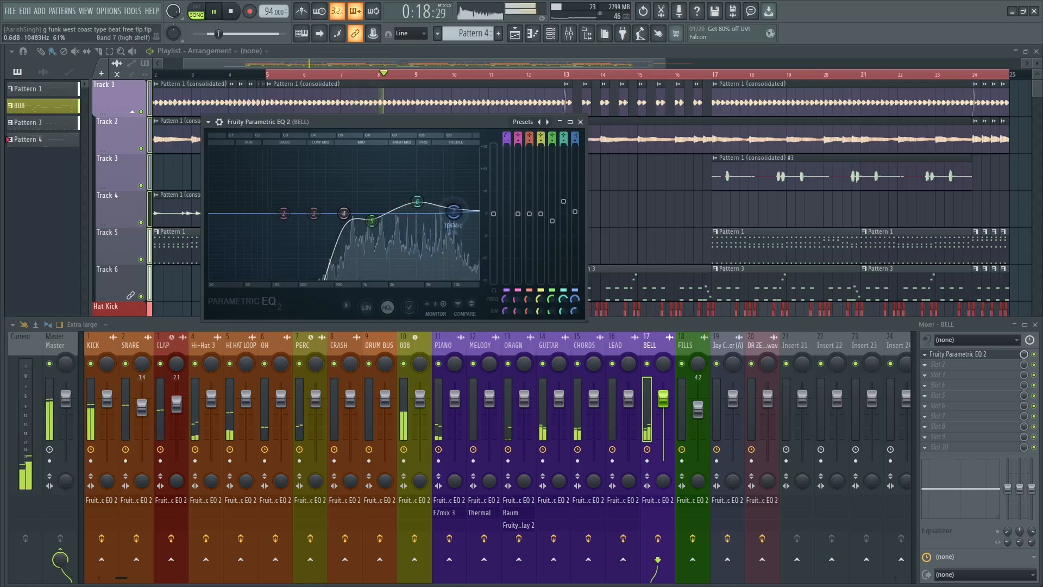
pyautogui.rightClick(456, 214)
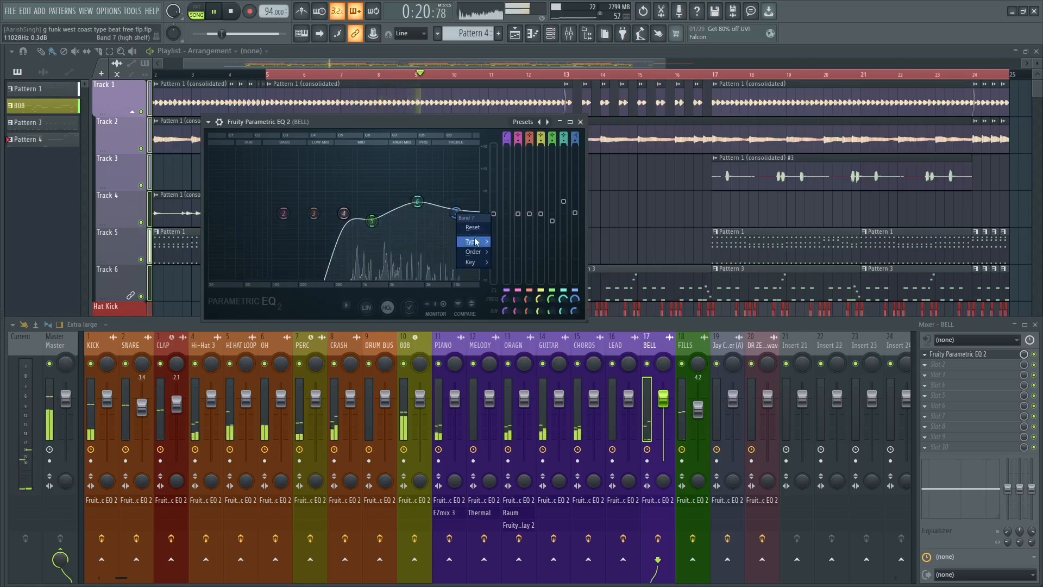
pyautogui.moveTo(483, 241)
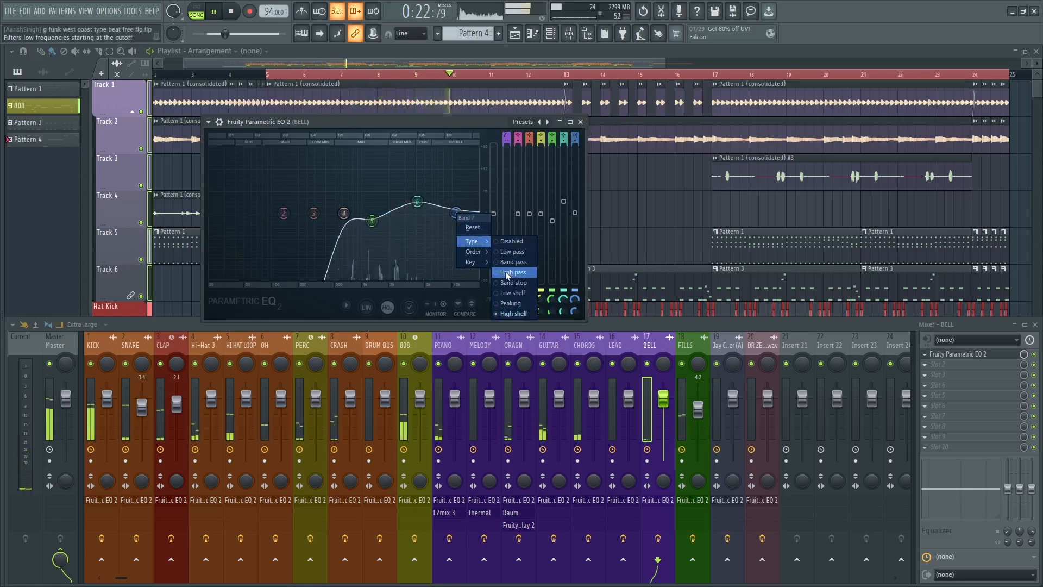
pyautogui.click(512, 272)
pyautogui.rightClick(456, 213)
pyautogui.moveTo(478, 242)
pyautogui.click(502, 254)
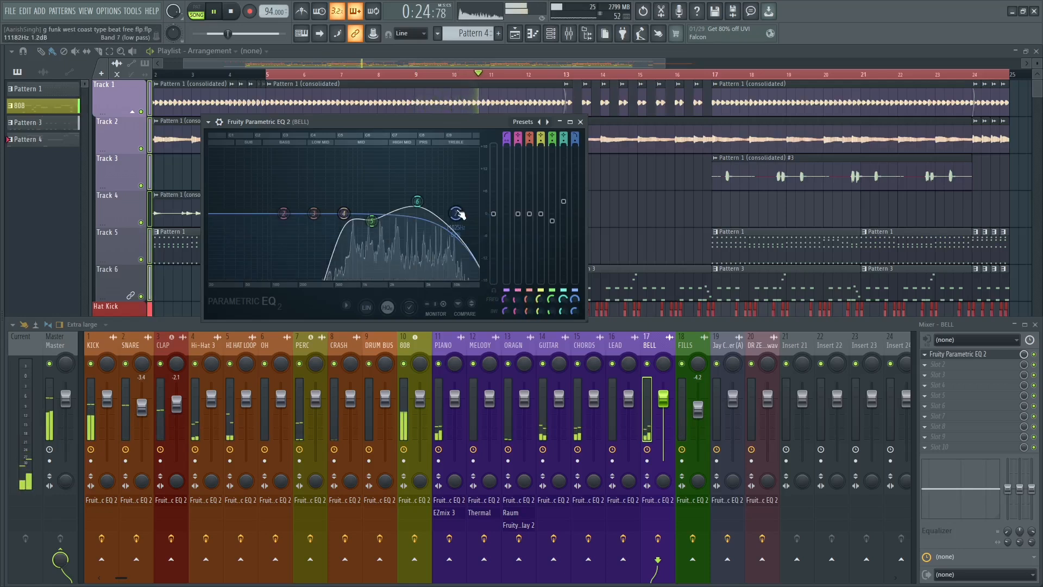
pyautogui.press('space')
pyautogui.click(580, 122)
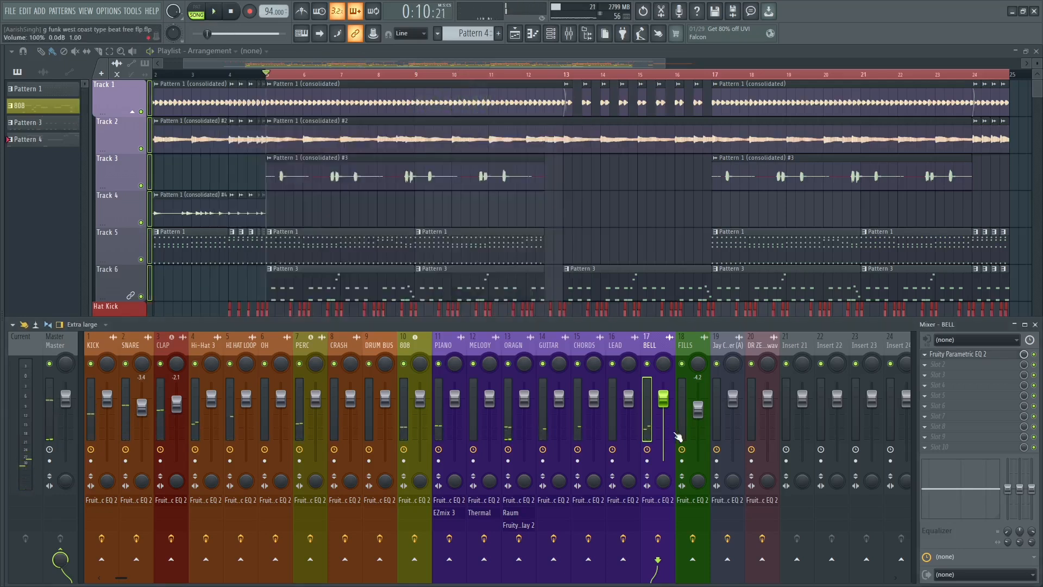
# Try raising the Hi-Hat 3 EQ's high-pass cutoff to about 2.66 kHz with a short playback, undo it, and close the EQ.
pyautogui.click(695, 356)
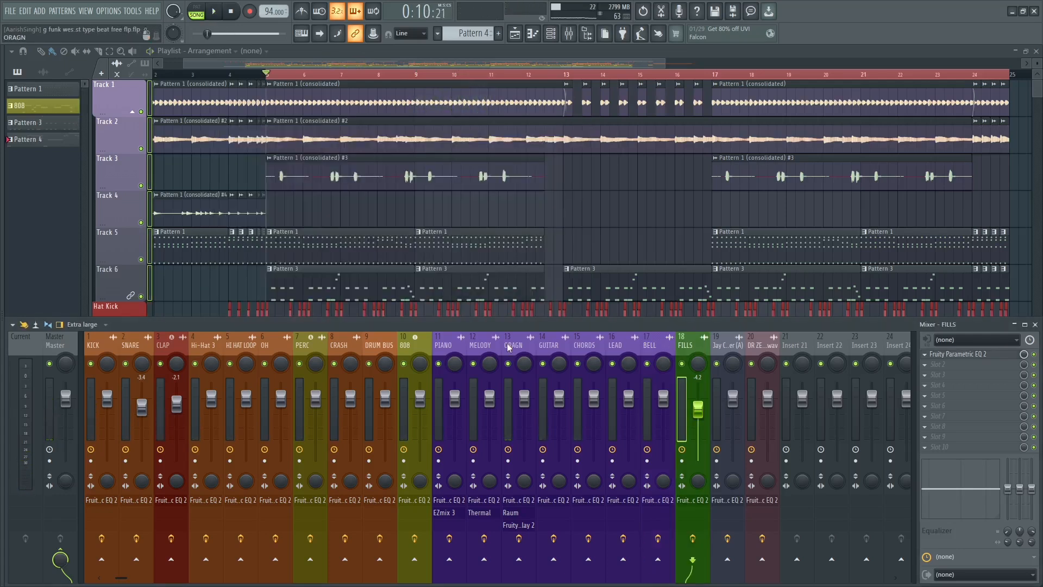
pyautogui.click(105, 341)
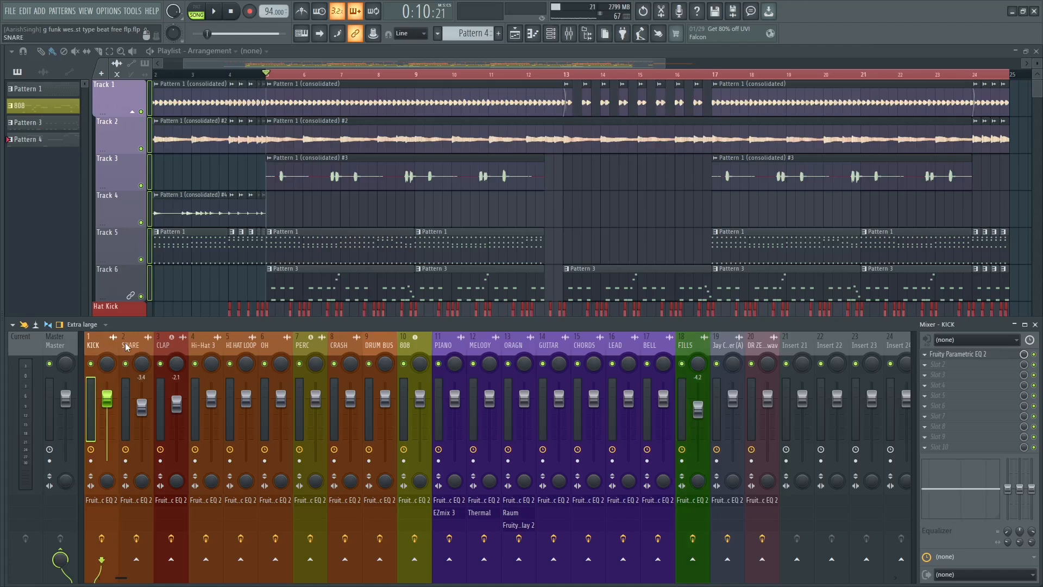
pyautogui.click(198, 345)
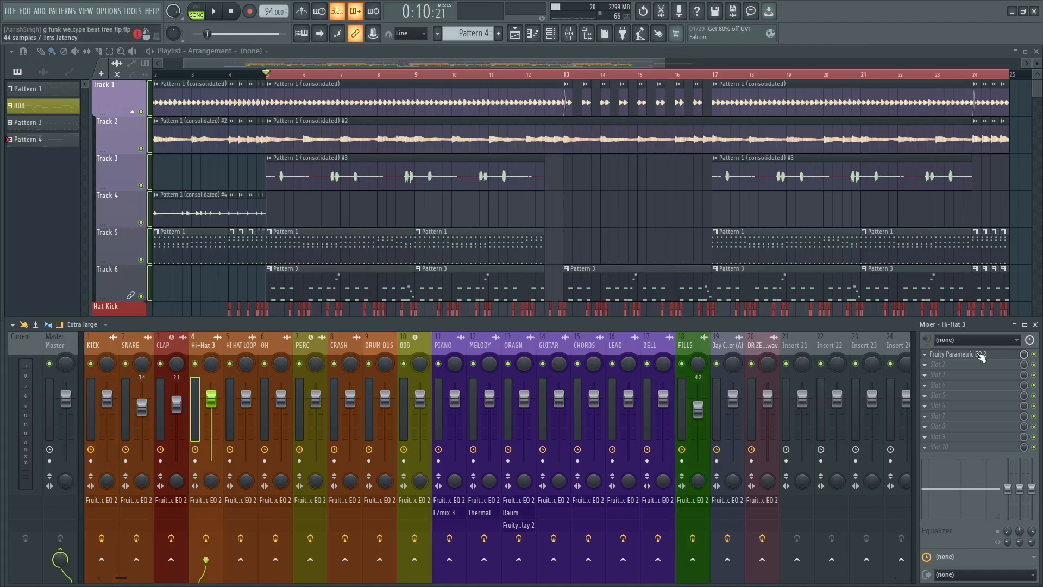
pyautogui.click(981, 354)
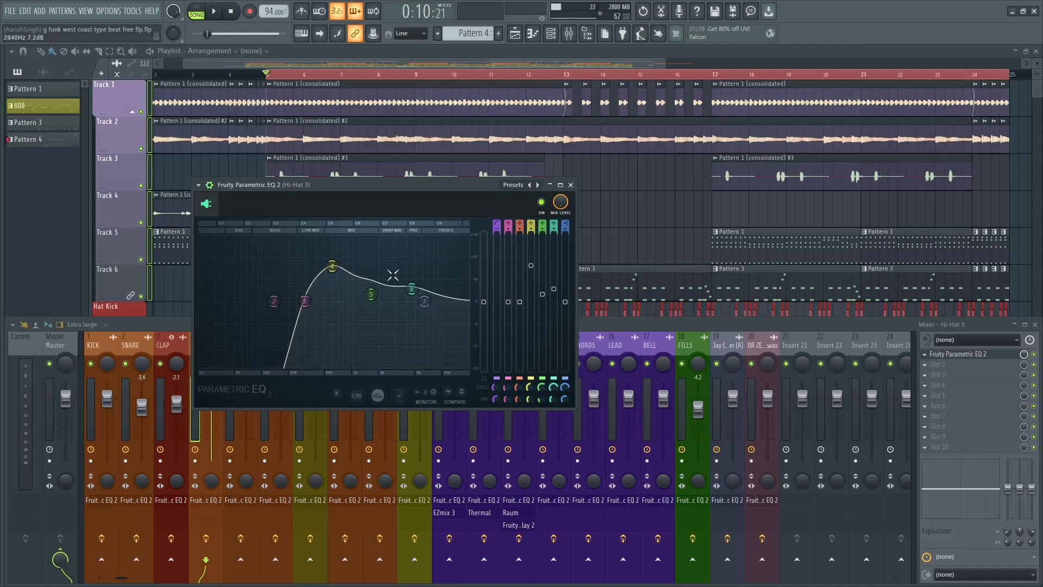
pyautogui.moveTo(317, 306); pyautogui.dragTo(402, 307)
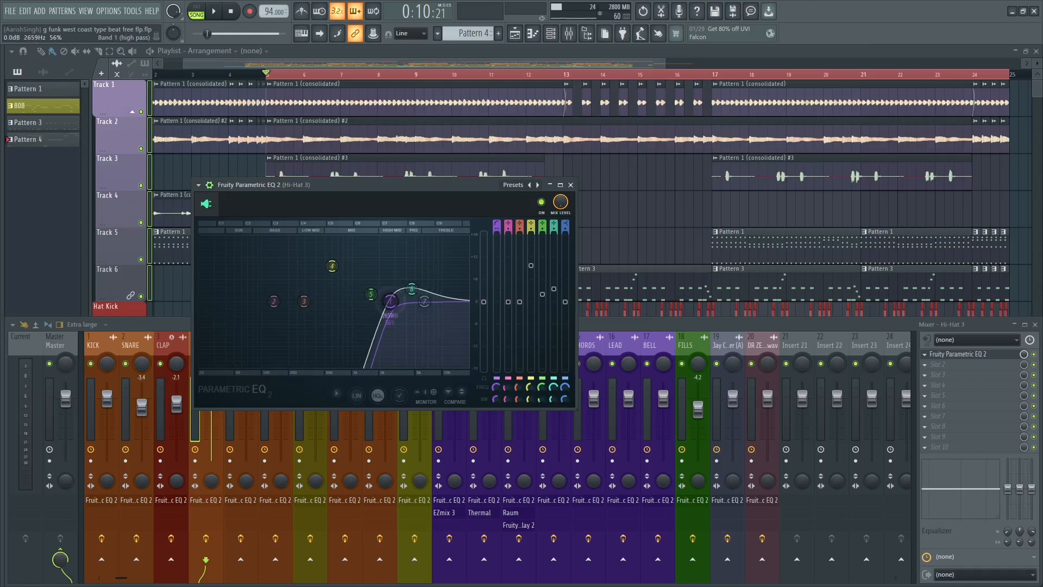
pyautogui.press('space')
pyautogui.press('space')
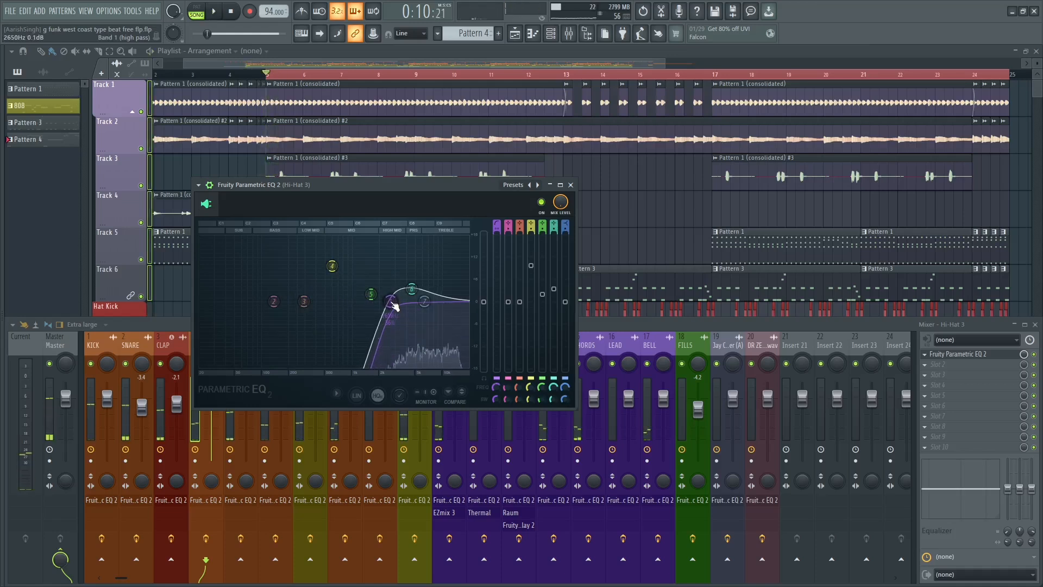
pyautogui.hotkey('ctrl', 'z')
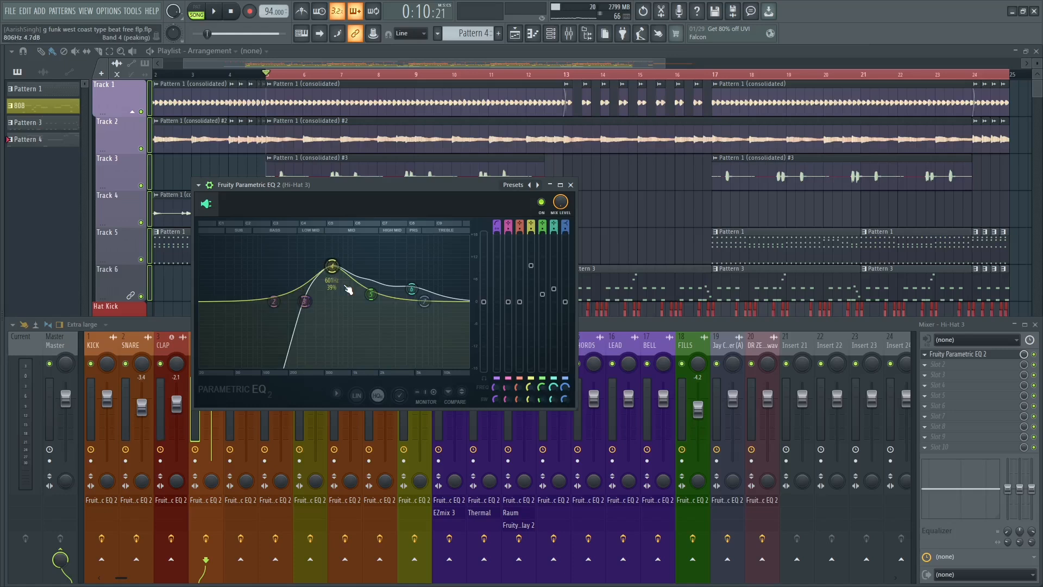
pyautogui.click(570, 186)
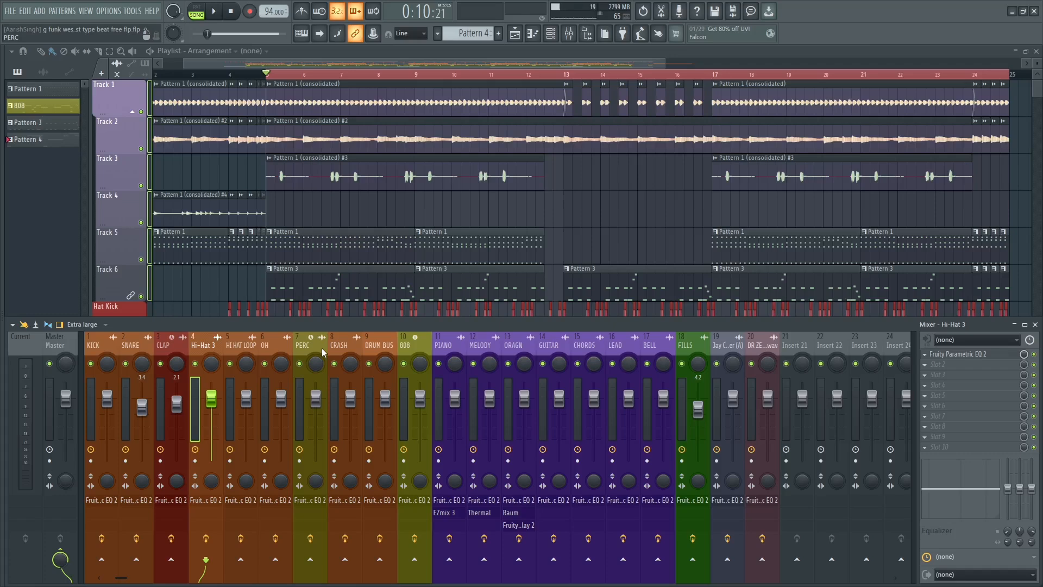
# Load the SPAN analyzer in the first effect slot of the Master track and move its window clear of the mixer.
pyautogui.click(61, 343)
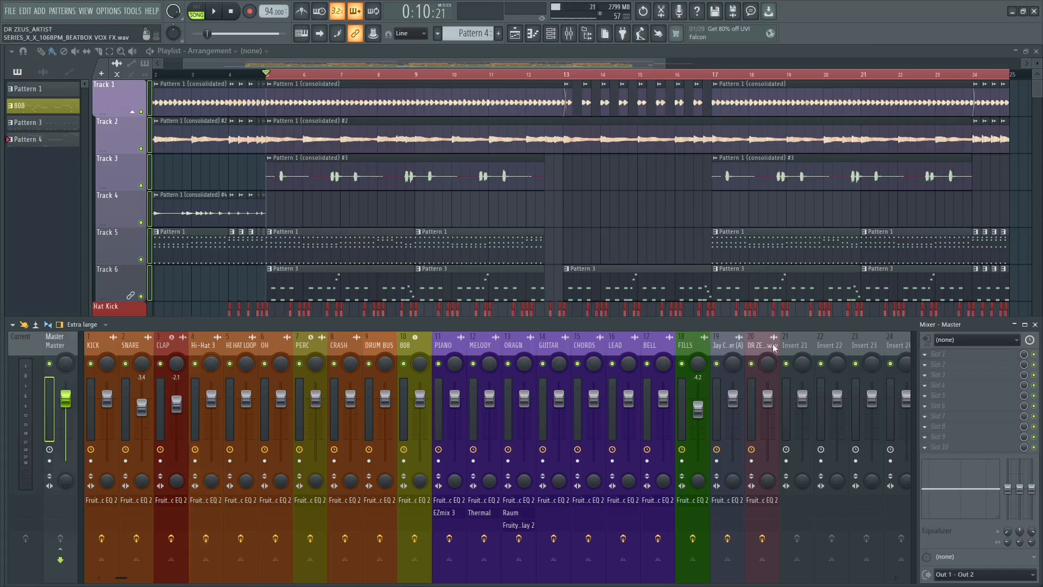
pyautogui.click(972, 354)
pyautogui.moveTo(972, 333)
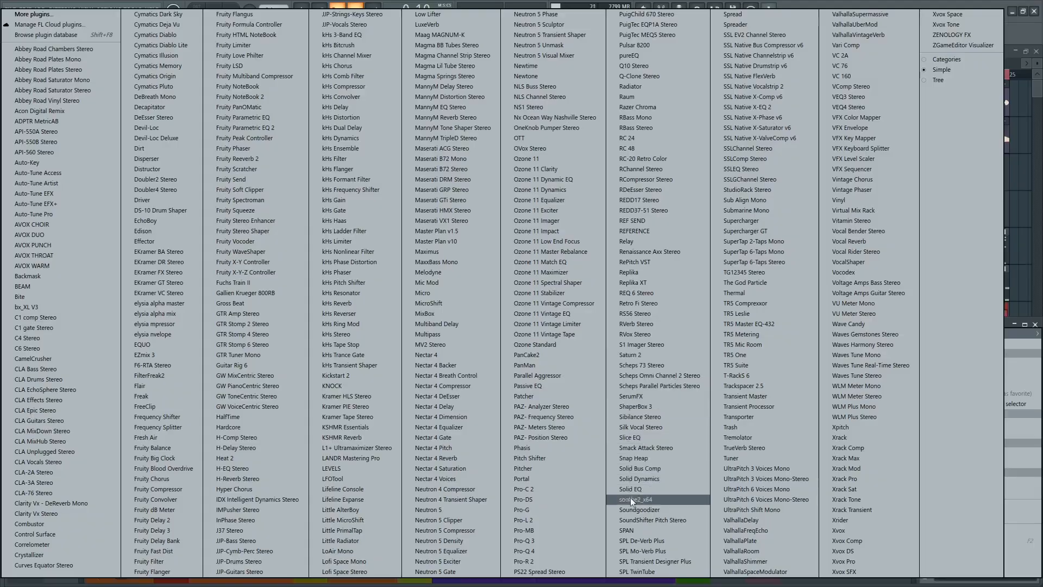
pyautogui.click(632, 529)
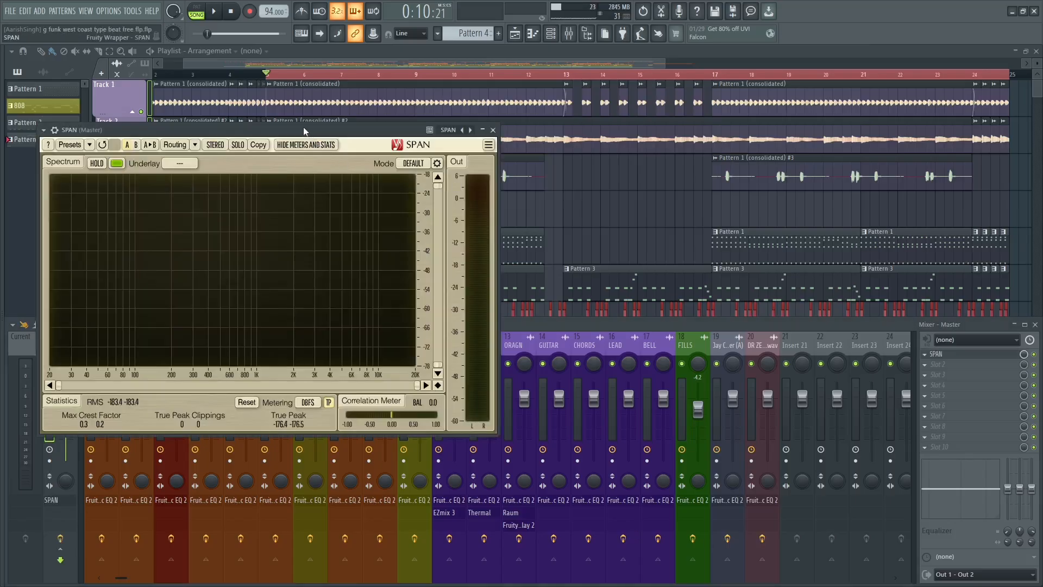
pyautogui.moveTo(303, 131); pyautogui.dragTo(497, 82)
# During playback, set SPAN's spectrum smoothing to 1/3 OCT and its analyzer type to AVG, and close the mode editor.
pyautogui.press('space')
pyautogui.click(630, 115)
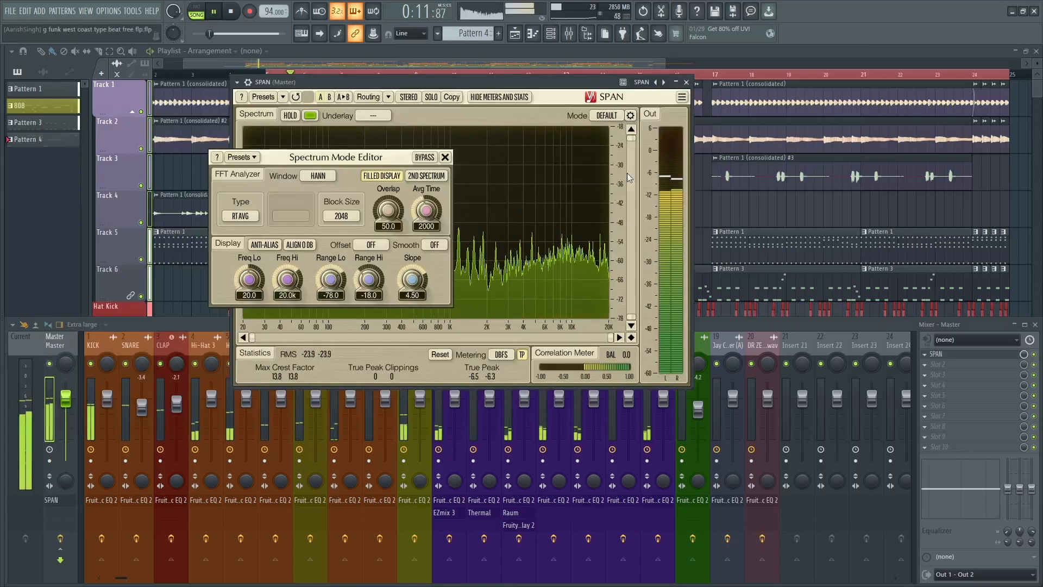
pyautogui.click(435, 245)
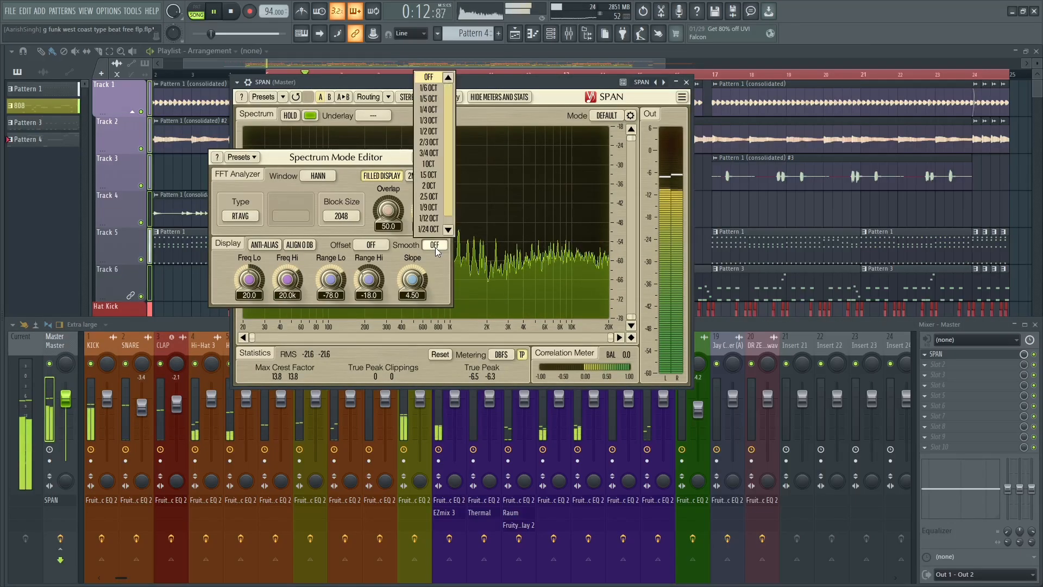
pyautogui.click(441, 121)
pyautogui.click(239, 217)
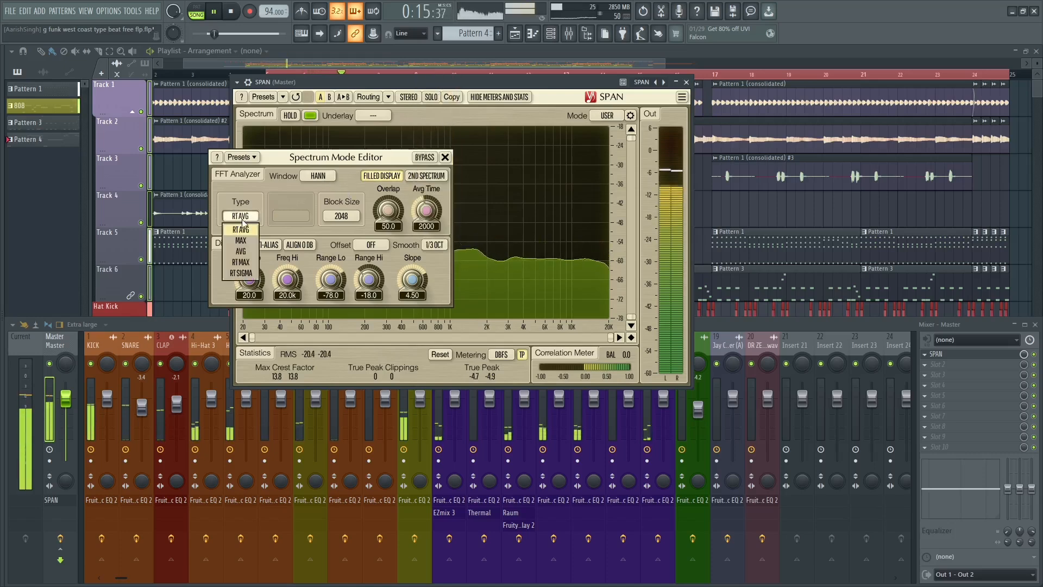
pyautogui.click(241, 251)
pyautogui.click(444, 157)
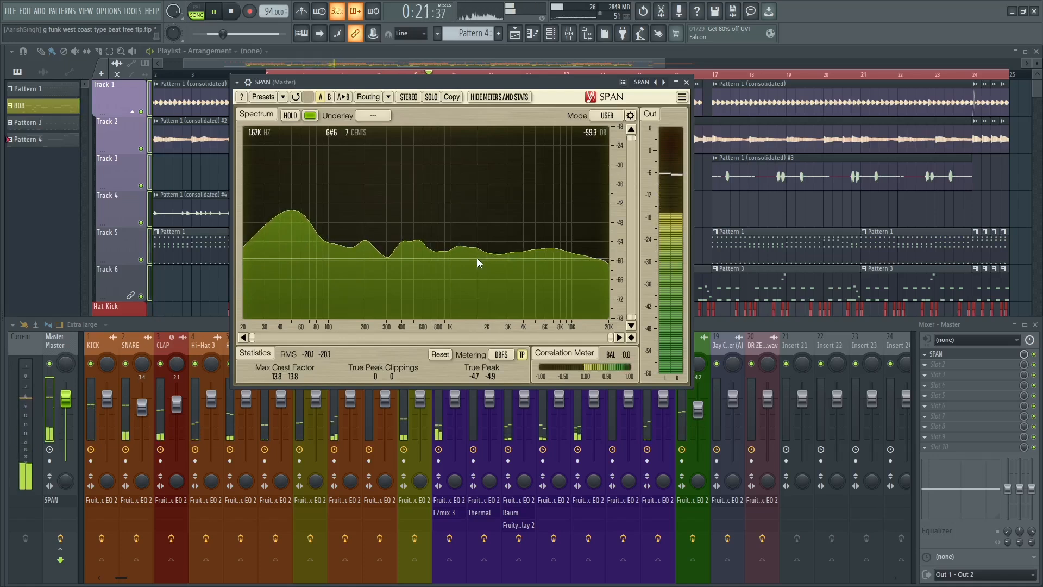
# Replay the beat to check the Master's frequency balance in SPAN, and close the analyzer.
pyautogui.press('space')
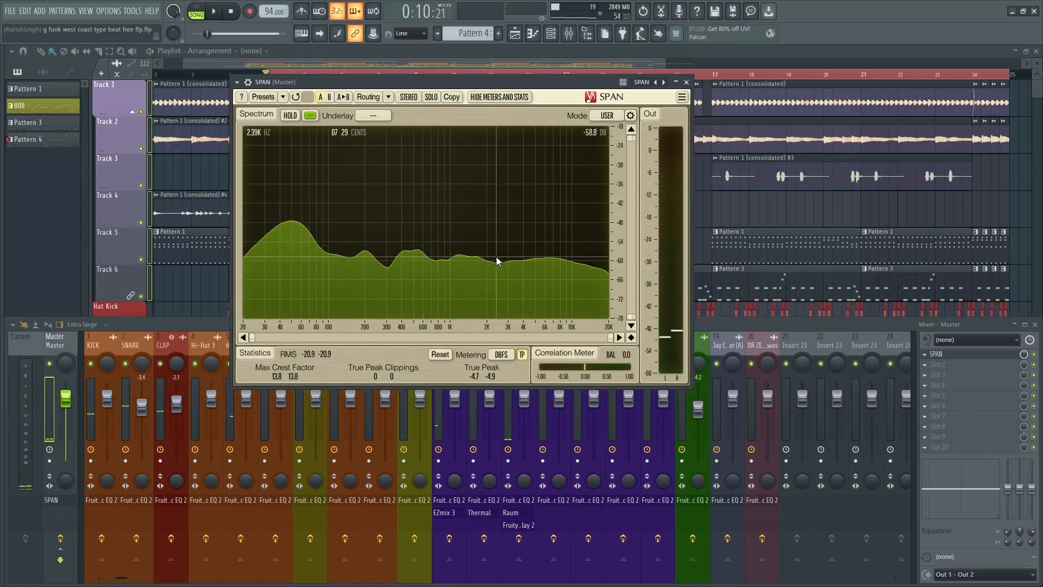
pyautogui.press('space')
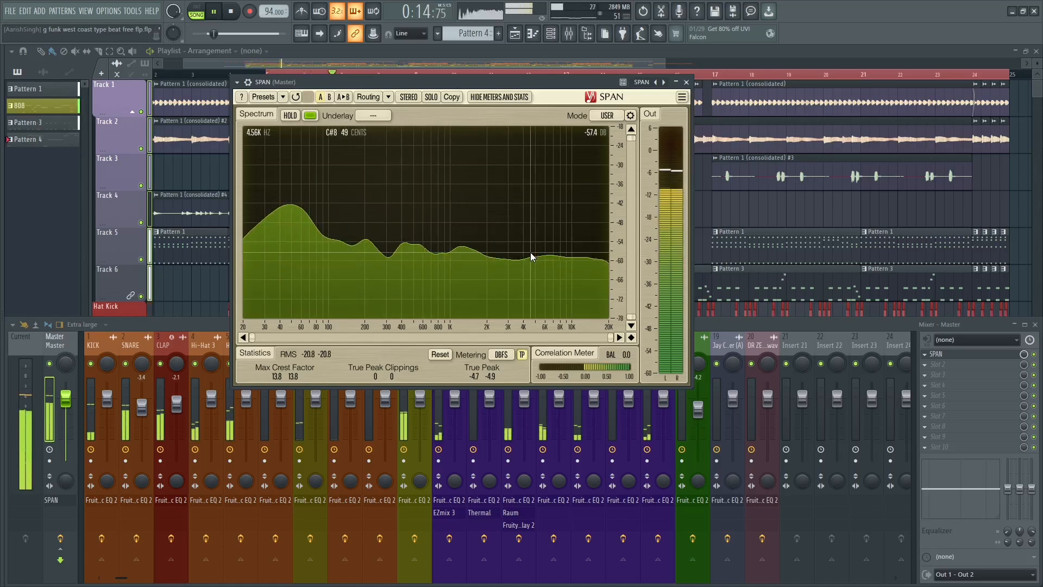
pyautogui.press('space')
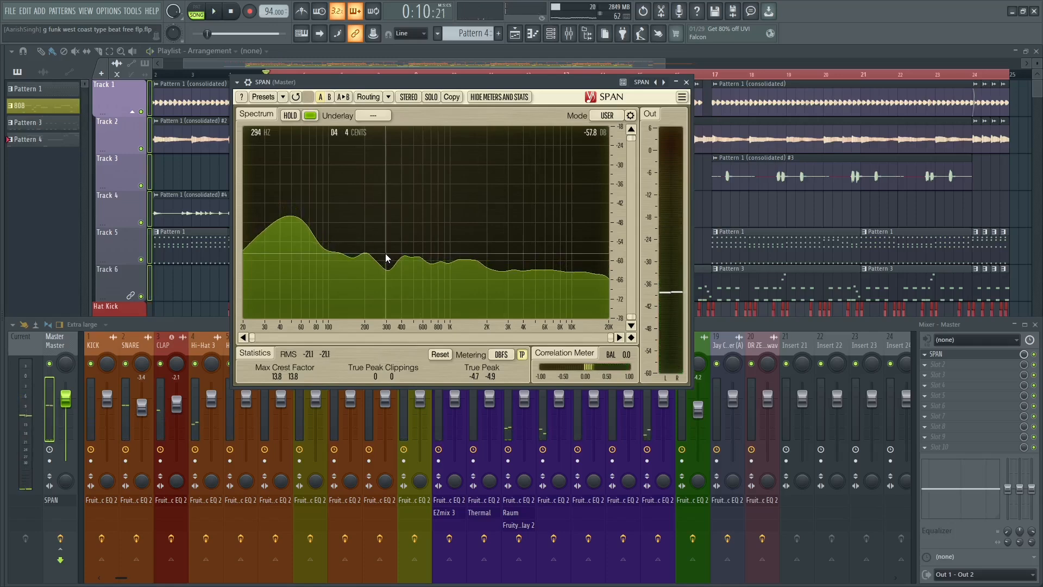
pyautogui.click(685, 82)
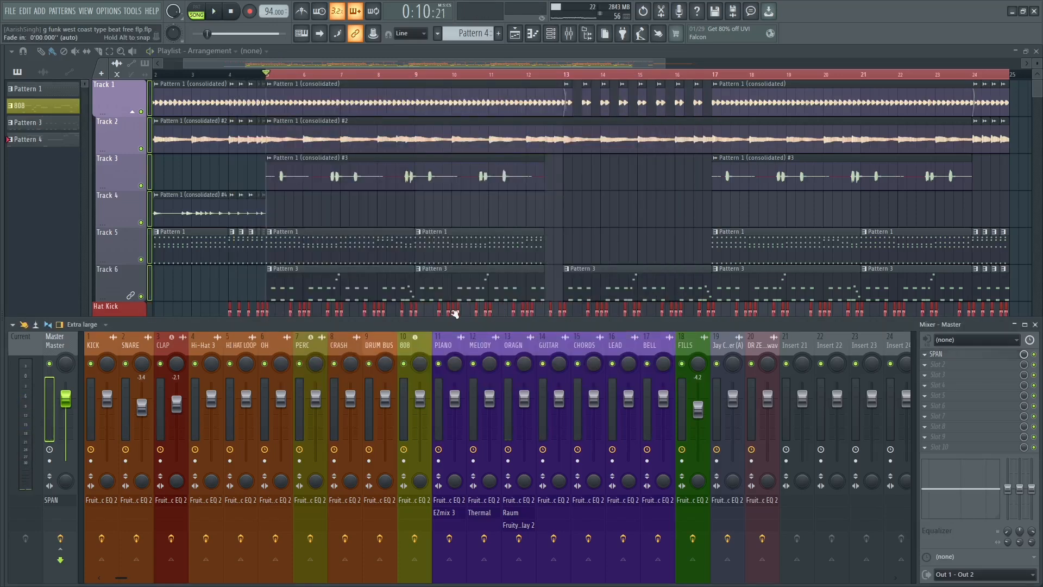
pyautogui.click(107, 345)
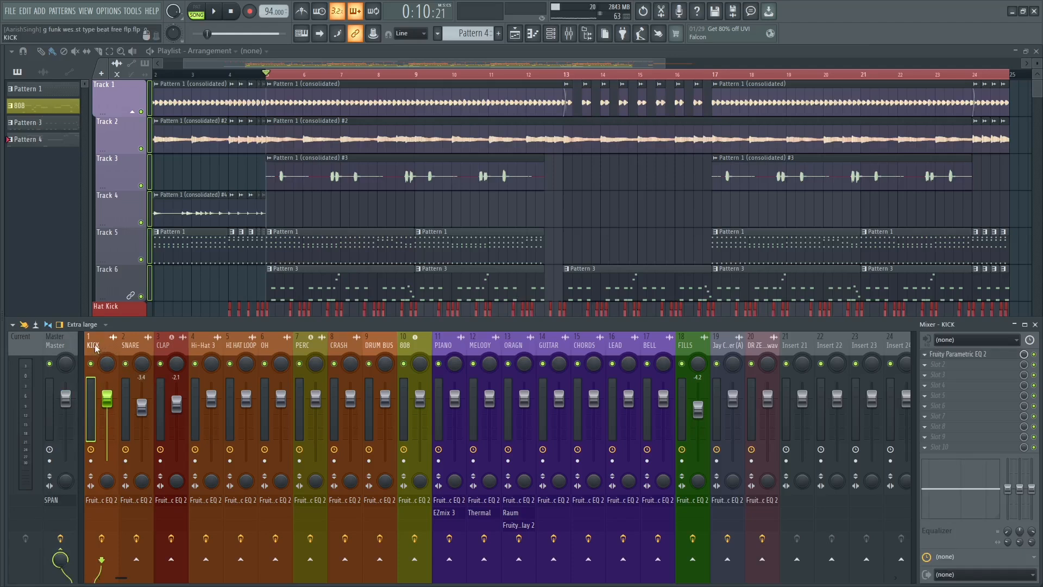
pyautogui.click(271, 345)
pyautogui.click(379, 345)
pyautogui.click(108, 348)
# Check the drum track levels during playback, lowering Hi-Hat 3 to -1.2 dB and HI HAT LOOP to -2.7 dB.
pyautogui.press('space')
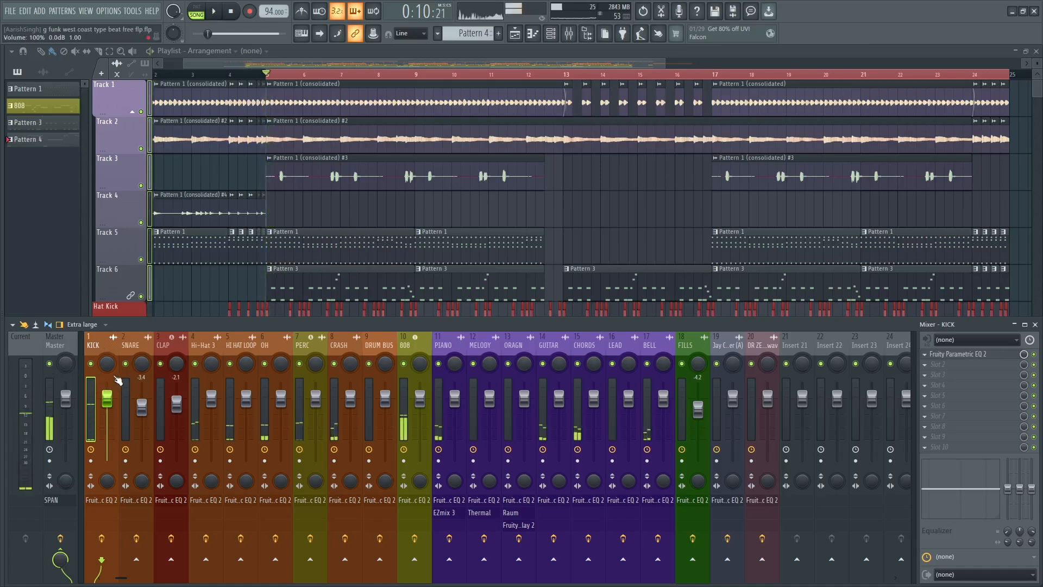
pyautogui.click(141, 404)
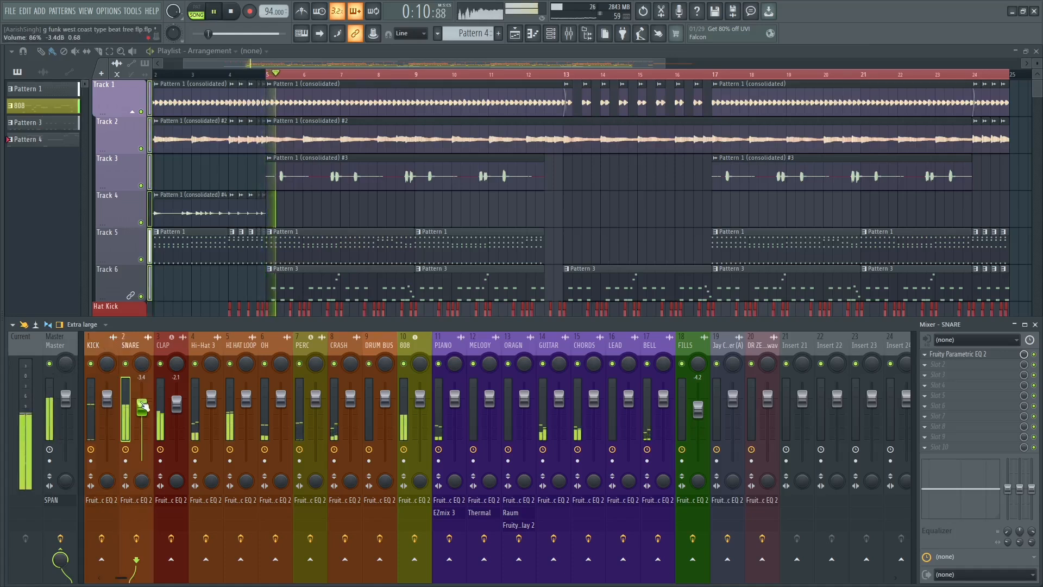
pyautogui.press('space')
pyautogui.click(178, 385)
pyautogui.press('space')
pyautogui.click(212, 403)
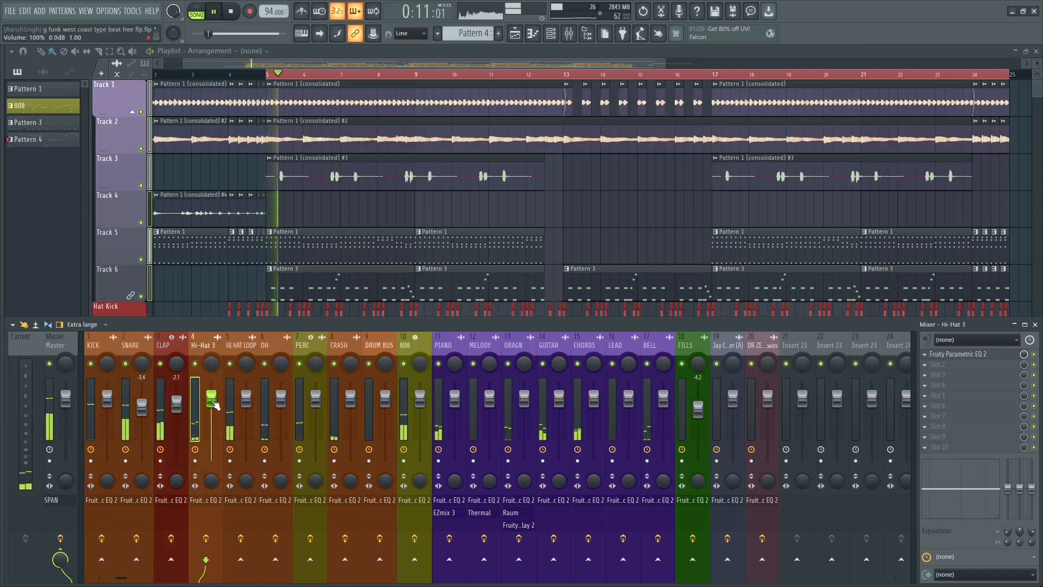
pyautogui.click(246, 402)
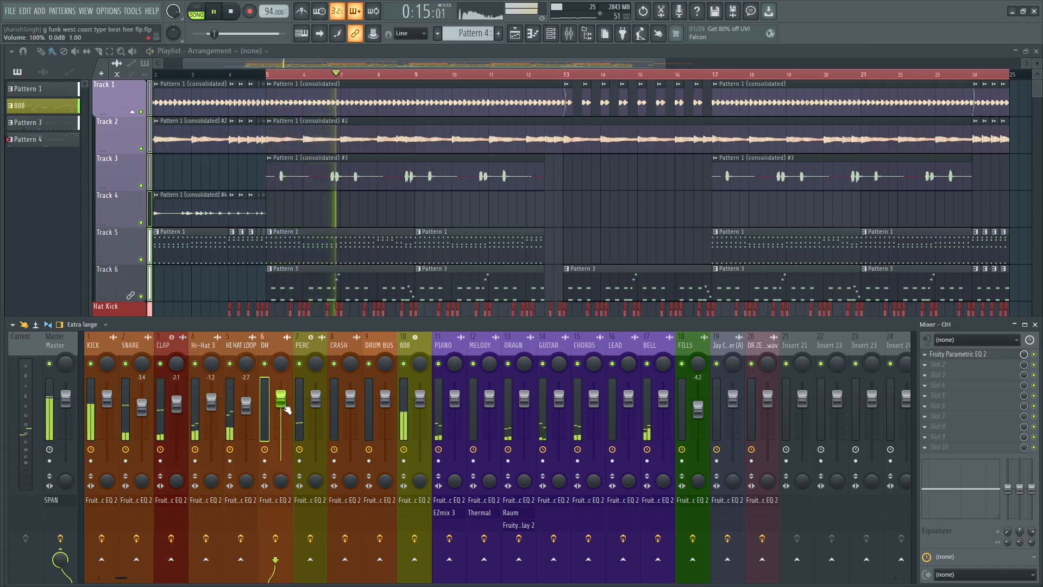
pyautogui.click(317, 409)
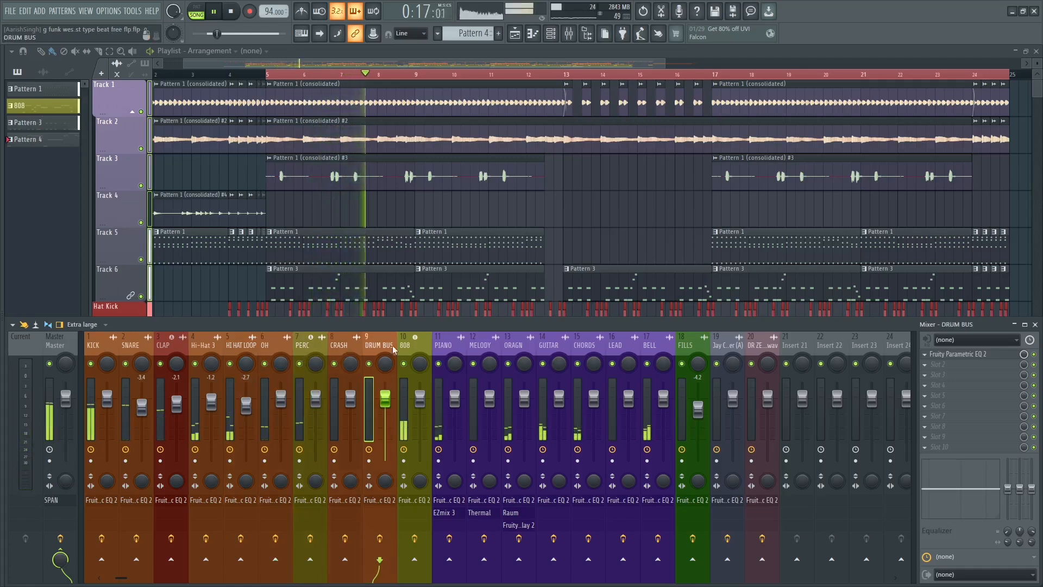
pyautogui.click(421, 399)
pyautogui.press('space')
# Select all the mixer tracks from KICK through track 20.
pyautogui.click(451, 346)
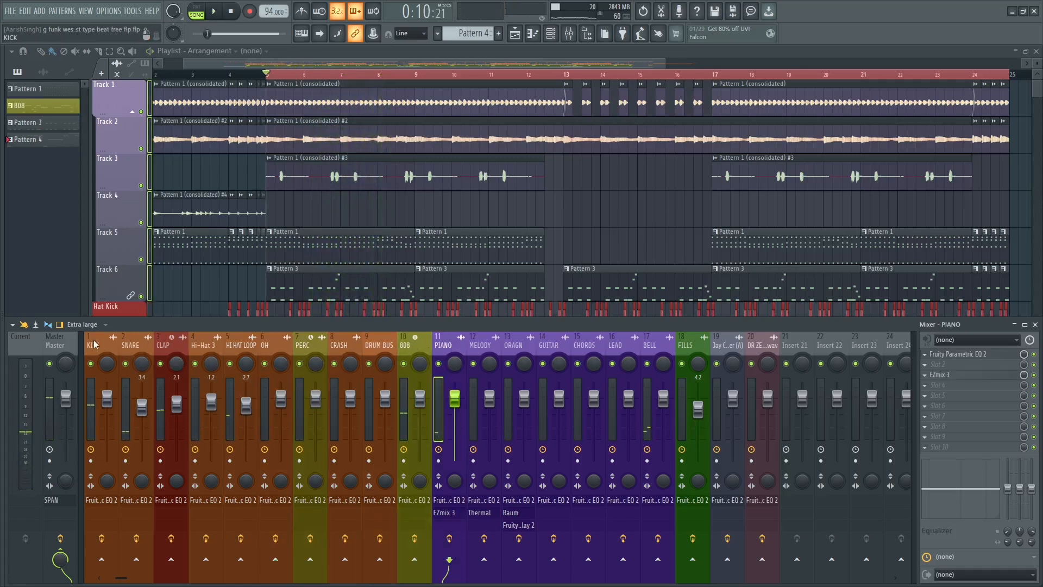
pyautogui.moveTo(94, 344); pyautogui.dragTo(445, 357)
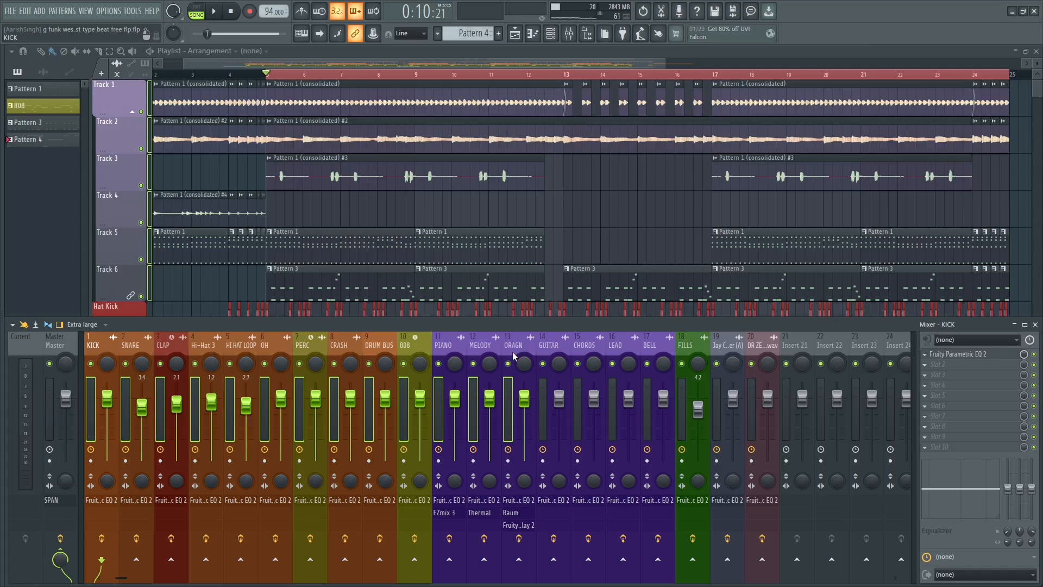
pyautogui.moveTo(514, 356); pyautogui.dragTo(694, 352)
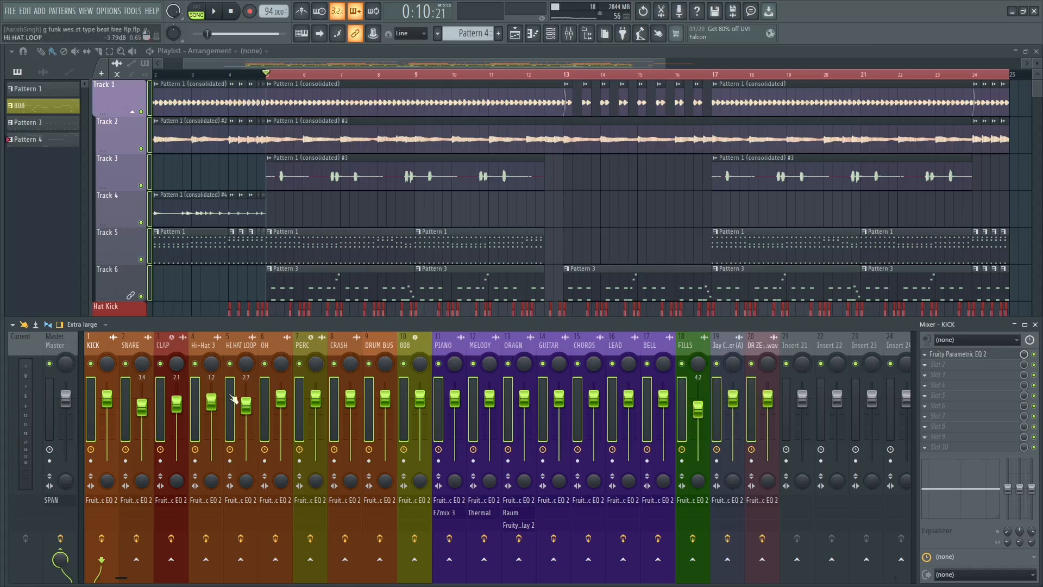
# Replace SPAN with Fruity Limiter in the first effect slot of the Master track.
pyautogui.click(61, 349)
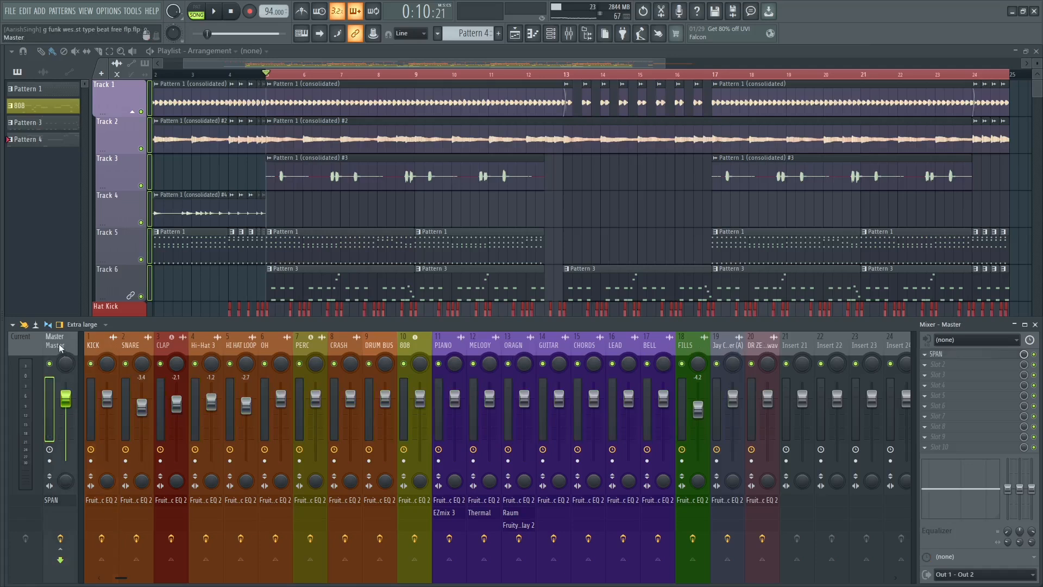
pyautogui.click(936, 359)
pyautogui.click(946, 332)
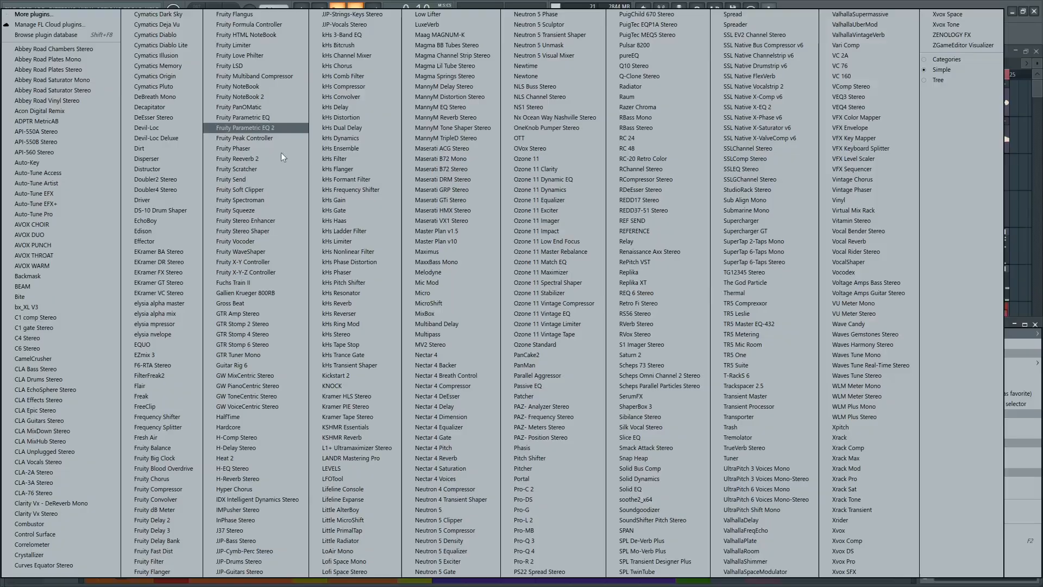
pyautogui.click(247, 45)
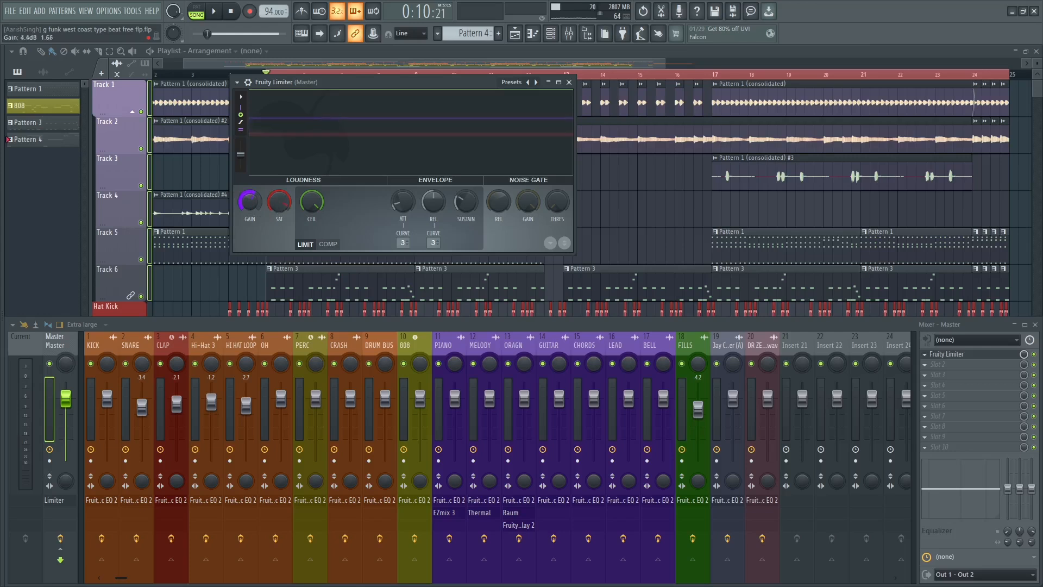
# Raise the Master limiter's gain to about 9.4 dB during playback, close the limiter, and stop playback.
pyautogui.press('space')
pyautogui.moveTo(251, 204); pyautogui.dragTo(251, 183)
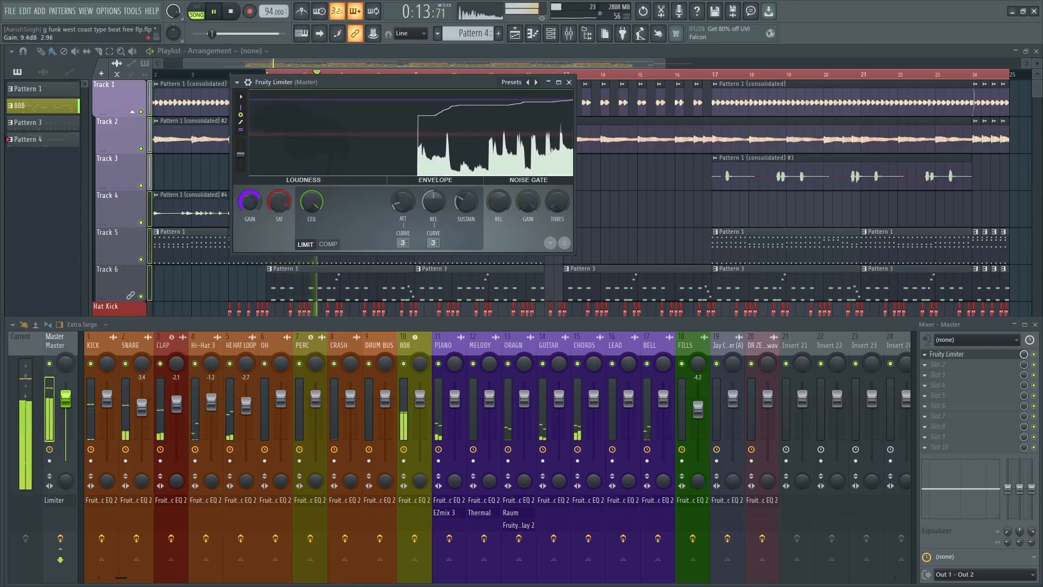
pyautogui.click(568, 82)
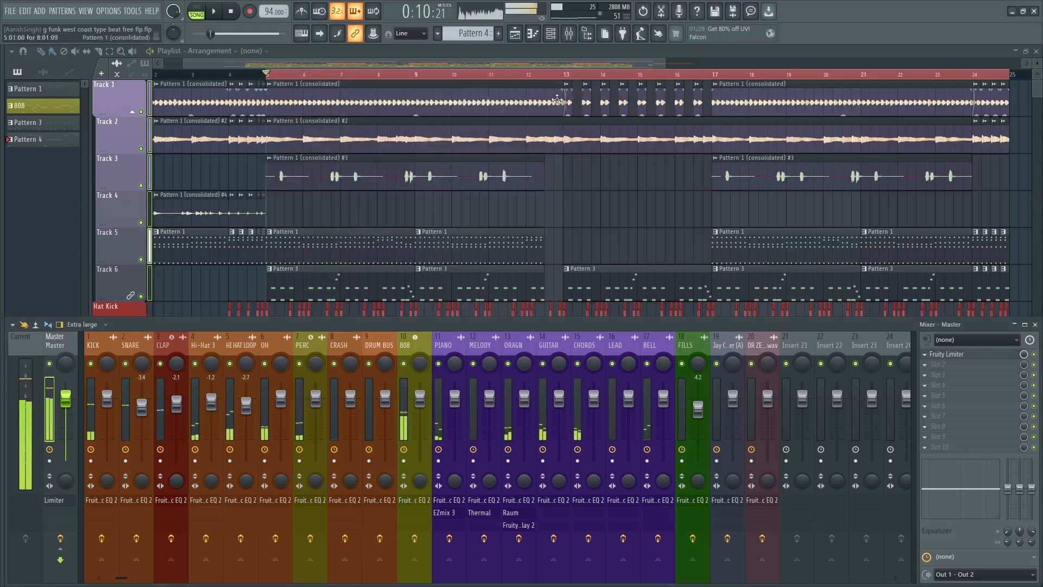
pyautogui.press('space')
# Select the mixer tracks from KICK through track 20 and play the arrangement to listen to the full mix.
pyautogui.moveTo(112, 345); pyautogui.dragTo(694, 357)
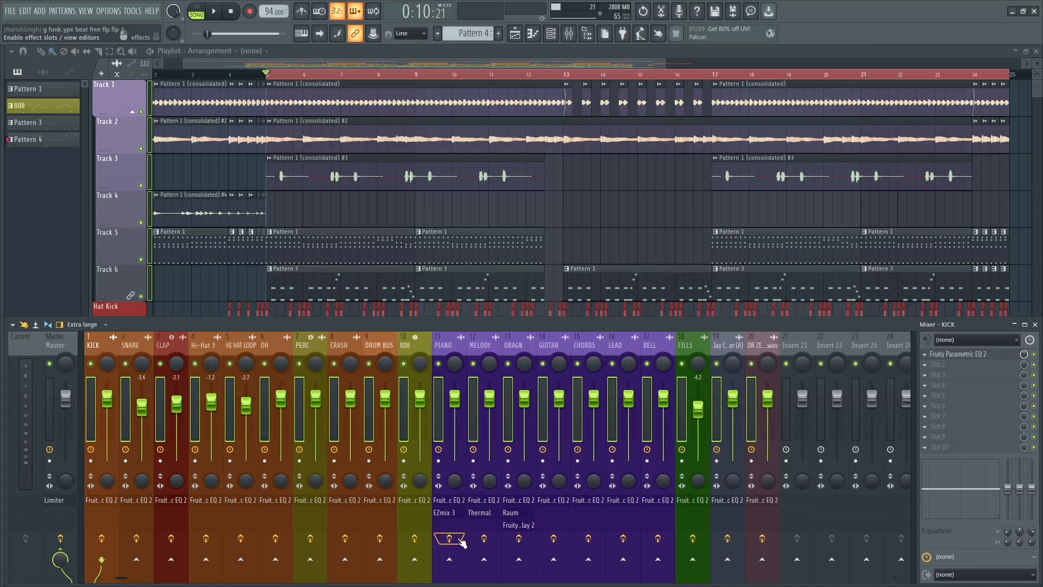
pyautogui.press('space')
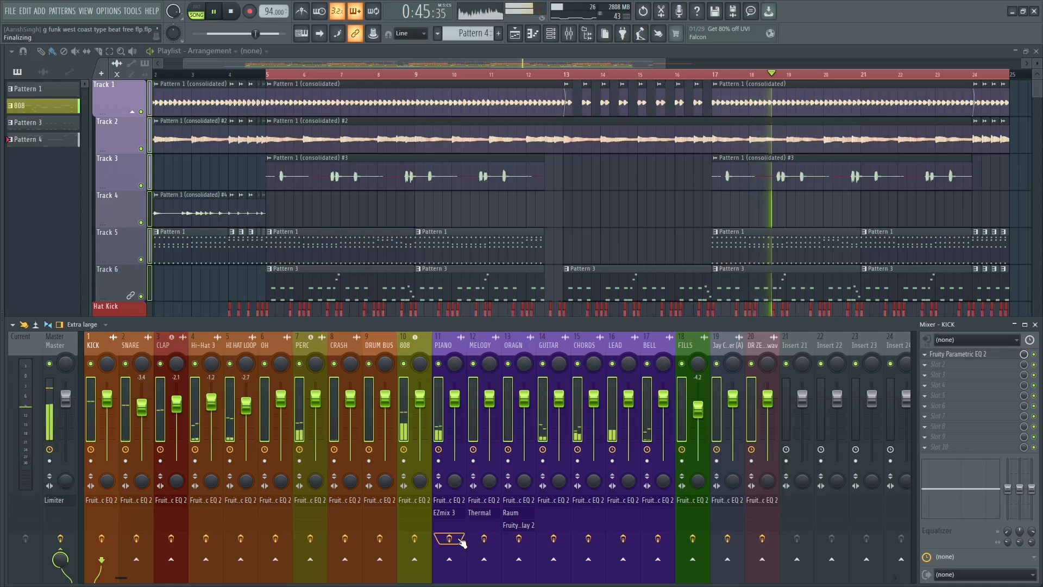
pyautogui.press('space')
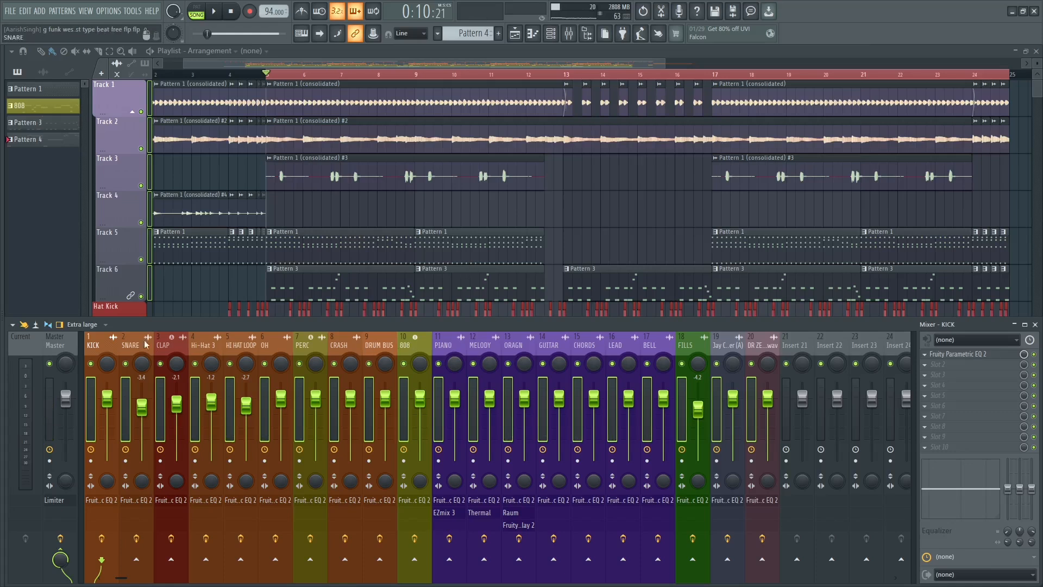
# Solo the CLAP track and open its Fruity Parametric EQ 2.
pyautogui.rightClick(161, 363)
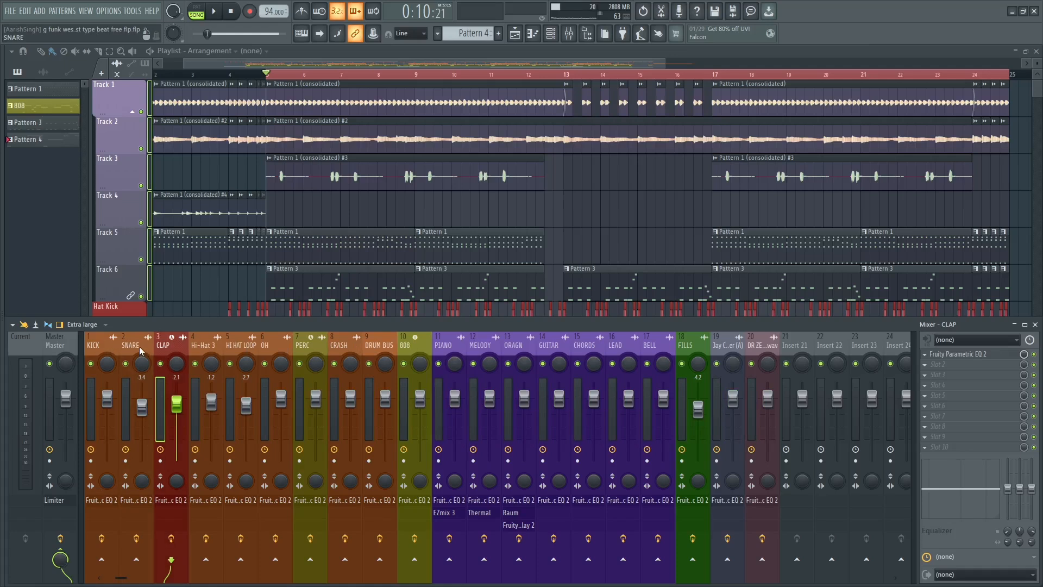
pyautogui.click(141, 350)
pyautogui.click(161, 348)
pyautogui.press('s')
pyautogui.click(961, 354)
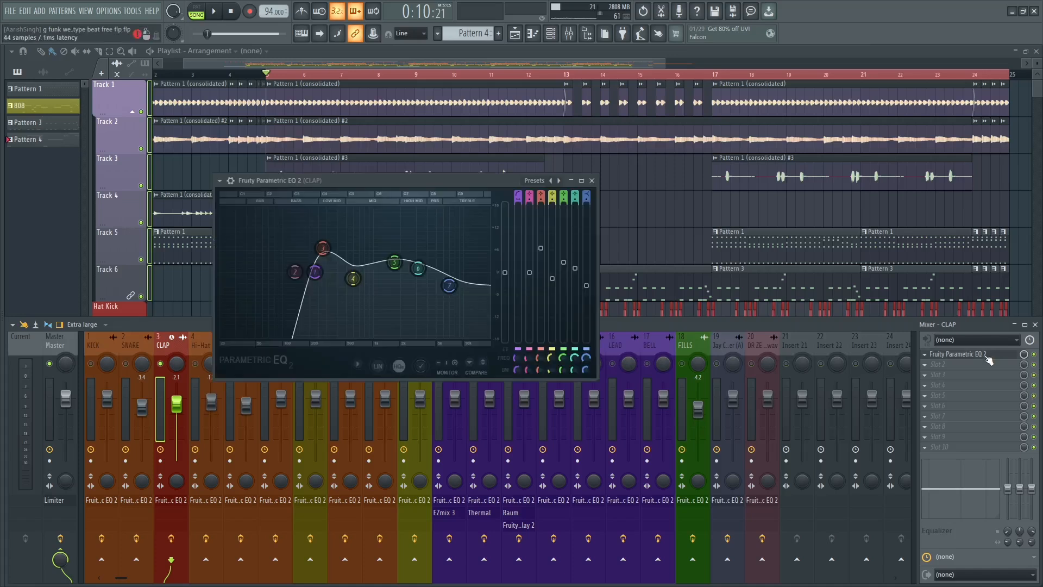
# Reset bands 3 and 5 of the CLAP EQ and lower its high-pass cutoff to about 41 Hz.
pyautogui.rightClick(322, 247)
pyautogui.click(340, 263)
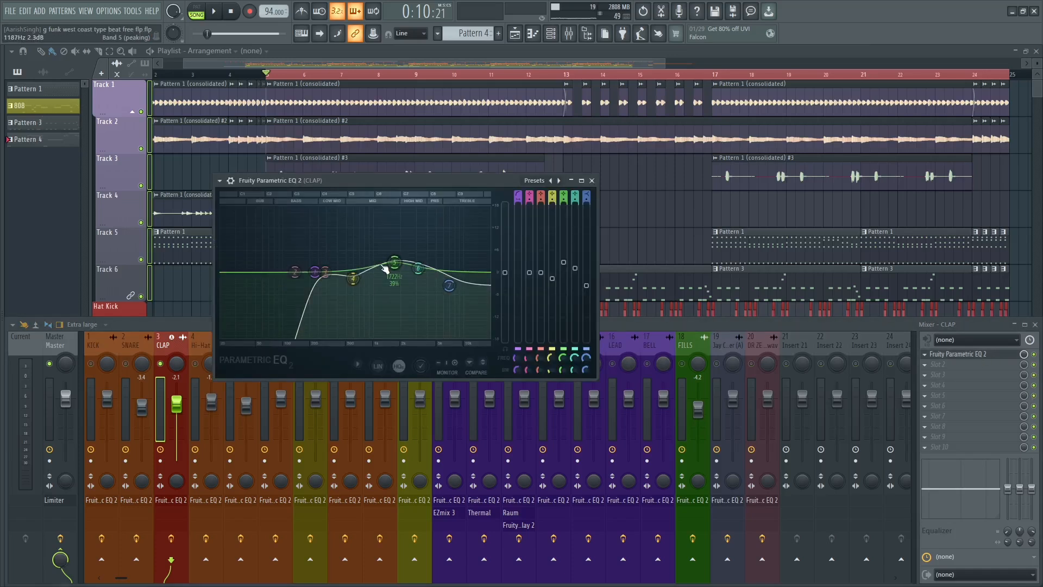
pyautogui.rightClick(394, 264)
pyautogui.click(410, 278)
pyautogui.moveTo(315, 271); pyautogui.dragTo(248, 271)
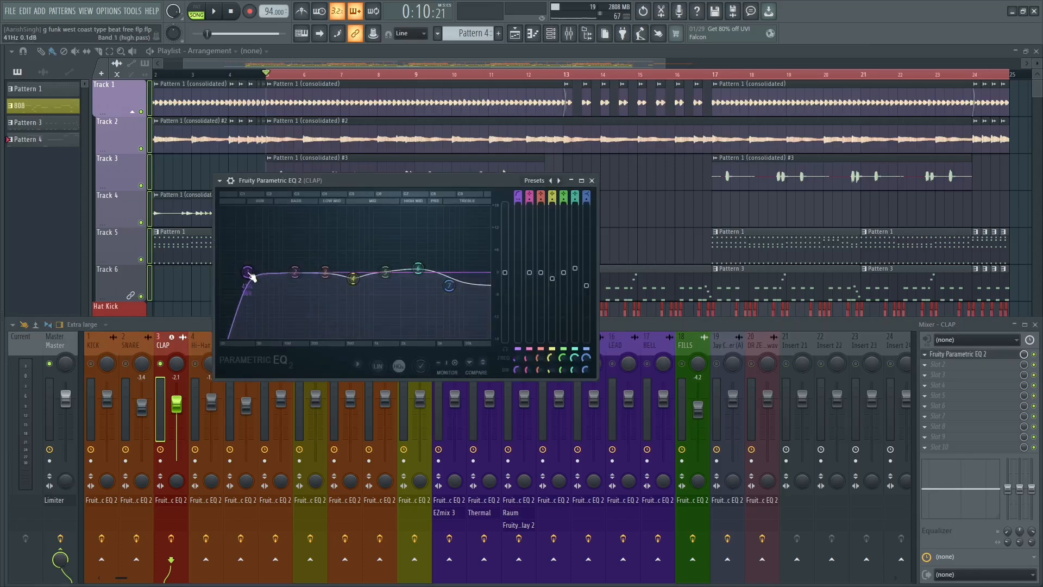
# Audition the CLAP high-pass filter by sweeping its cutoff up to about 655 Hz and back to about 47 Hz during playback.
pyautogui.press('space')
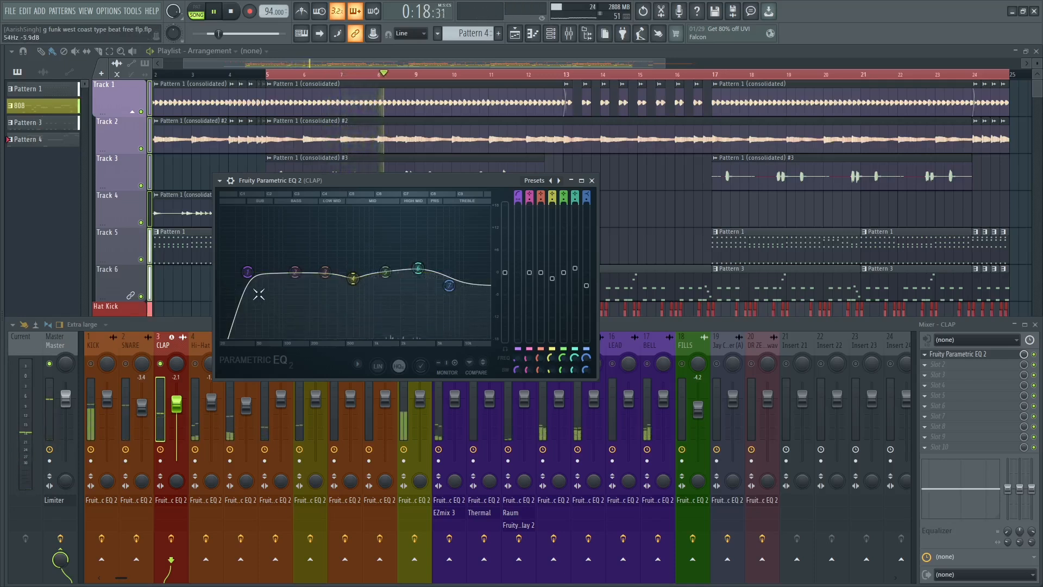
pyautogui.moveTo(247, 271); pyautogui.dragTo(361, 276)
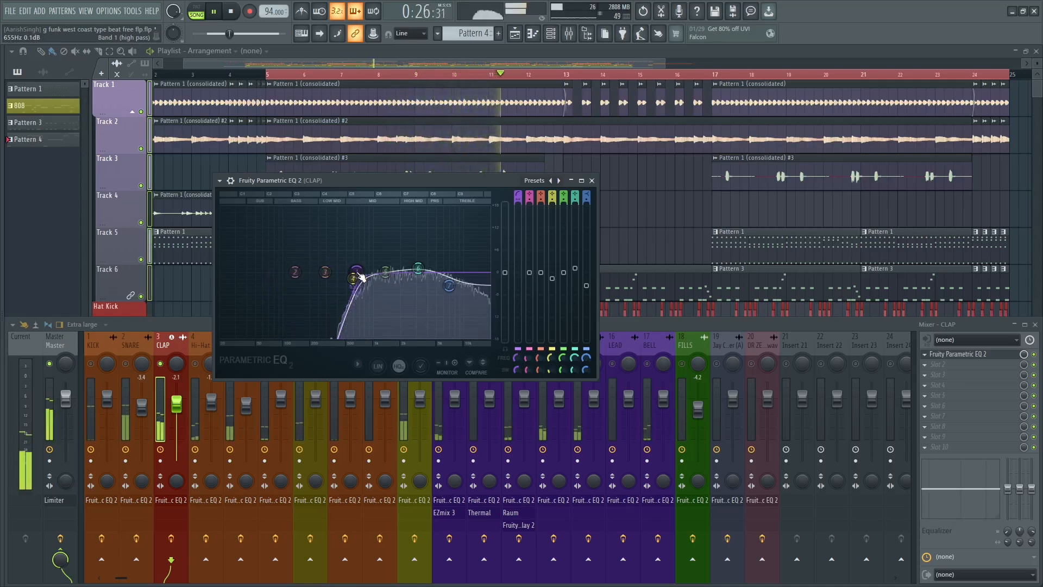
pyautogui.moveTo(360, 276); pyautogui.dragTo(252, 272)
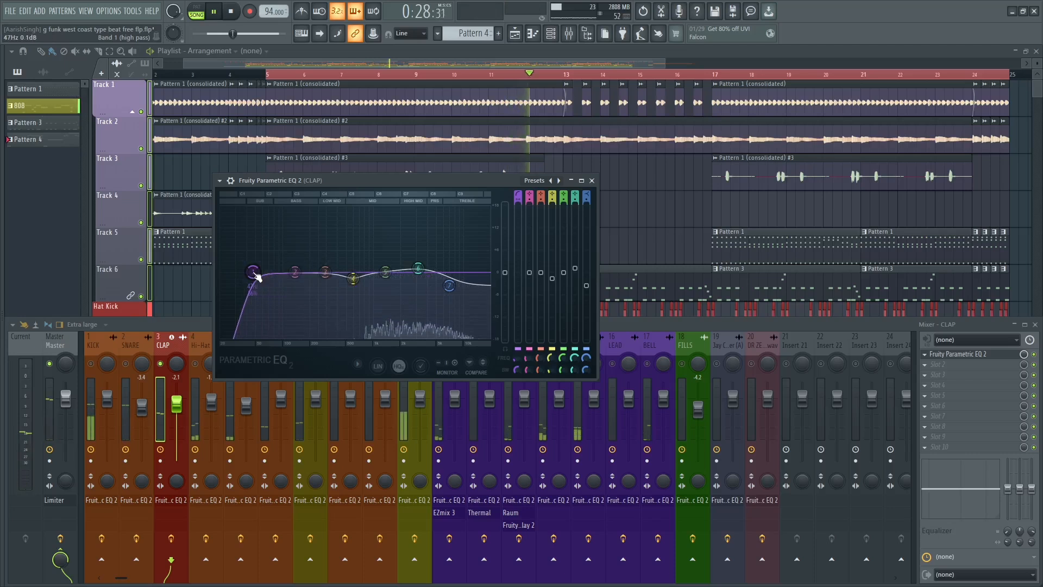
pyautogui.press('space')
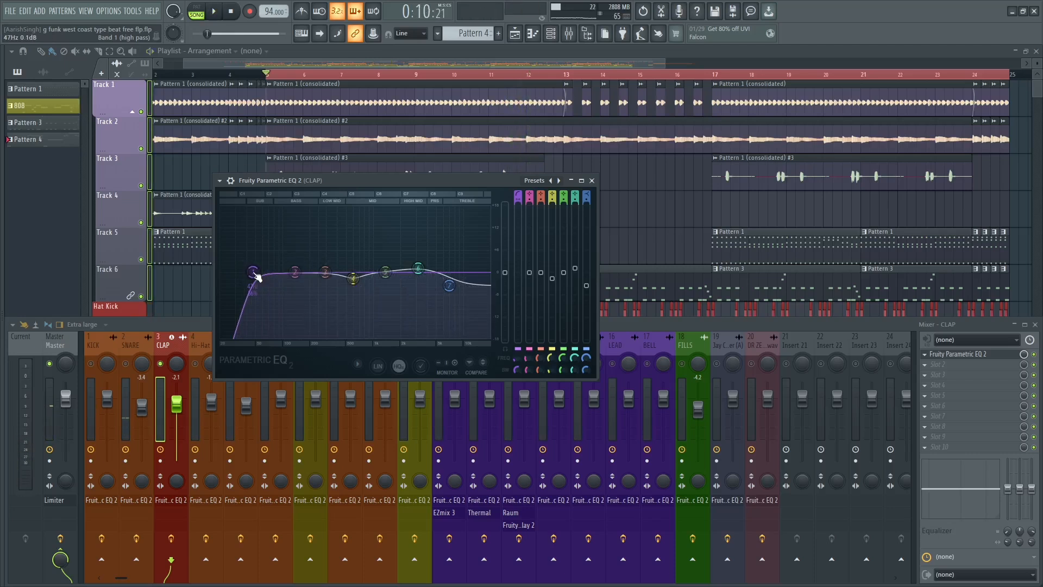
# Raise the CLAP high-pass cutoff to between bands 2 and 3, restart playback, and reset band 7.
pyautogui.moveTo(256, 275); pyautogui.dragTo(311, 272)
pyautogui.press('space')
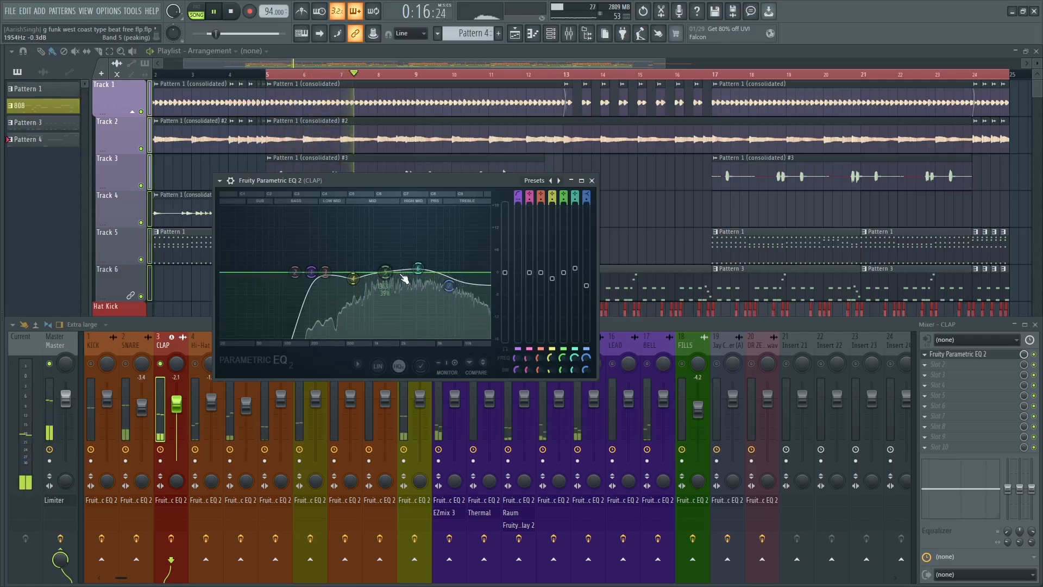
pyautogui.rightClick(449, 287)
pyautogui.click(461, 298)
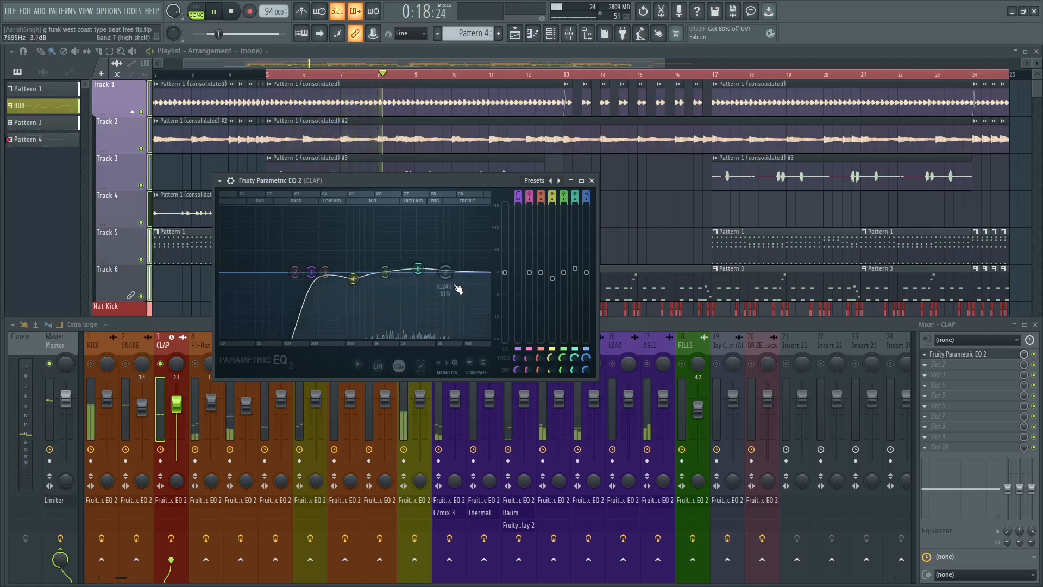
# Reset bands 6 and 4 of the CLAP EQ and play back the result briefly.
pyautogui.rightClick(417, 269)
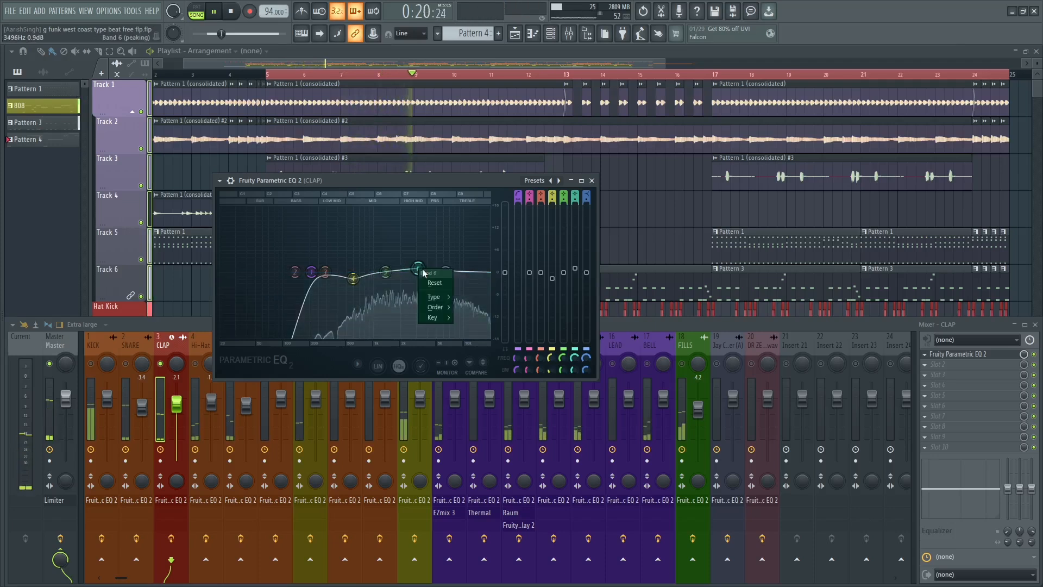
pyautogui.click(426, 282)
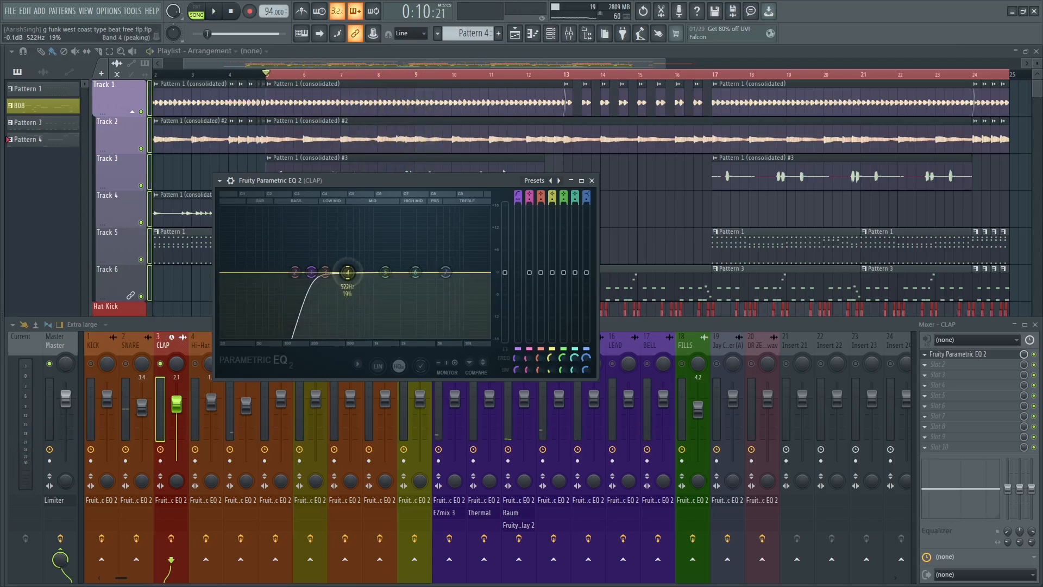
pyautogui.press('space')
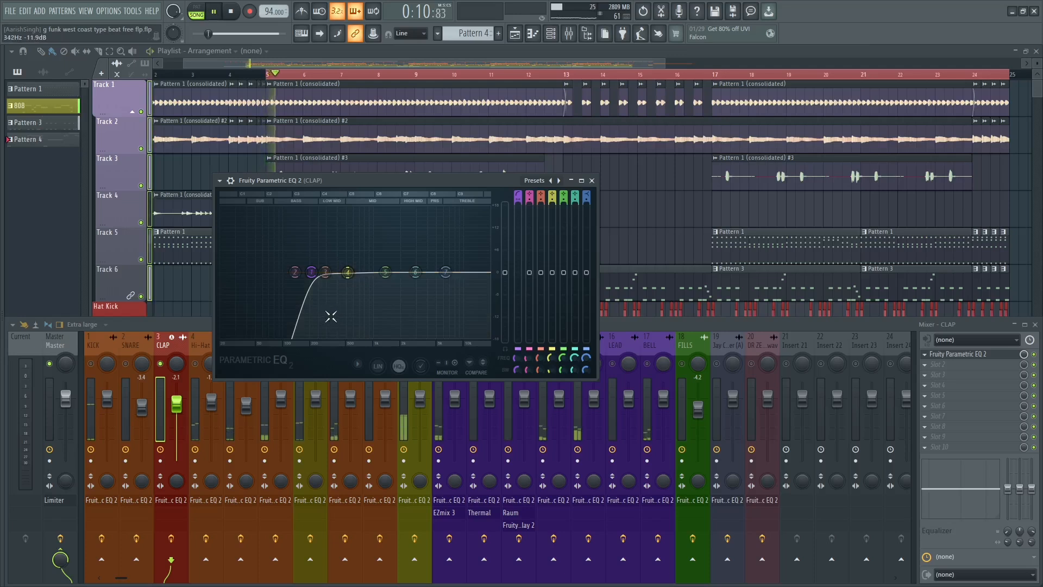
pyautogui.press('space')
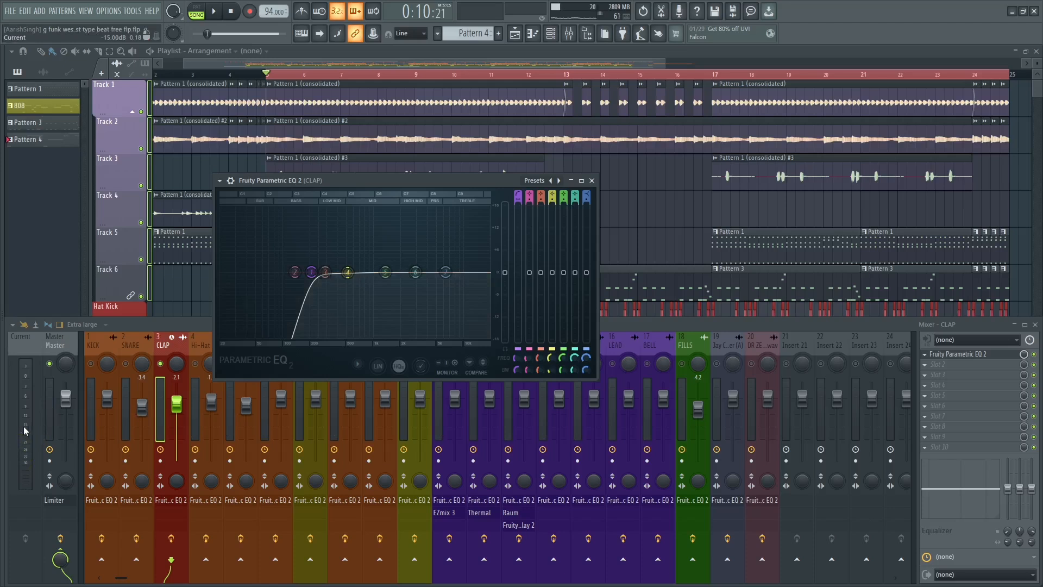
# Check the CLAP level during playback and raise its mixer fader to 0.0 dB.
pyautogui.press('space')
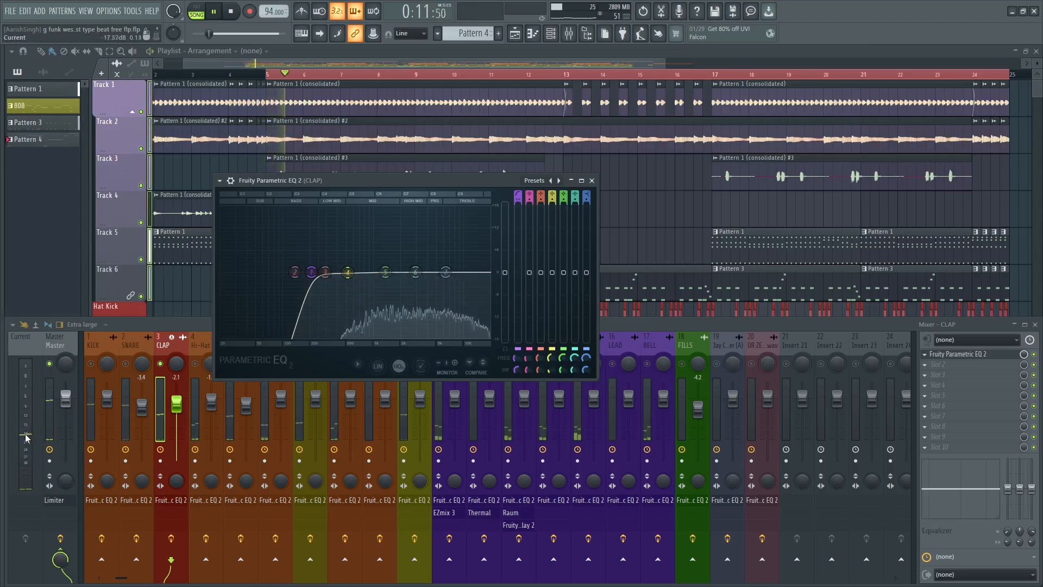
pyautogui.press('space')
pyautogui.click(175, 416)
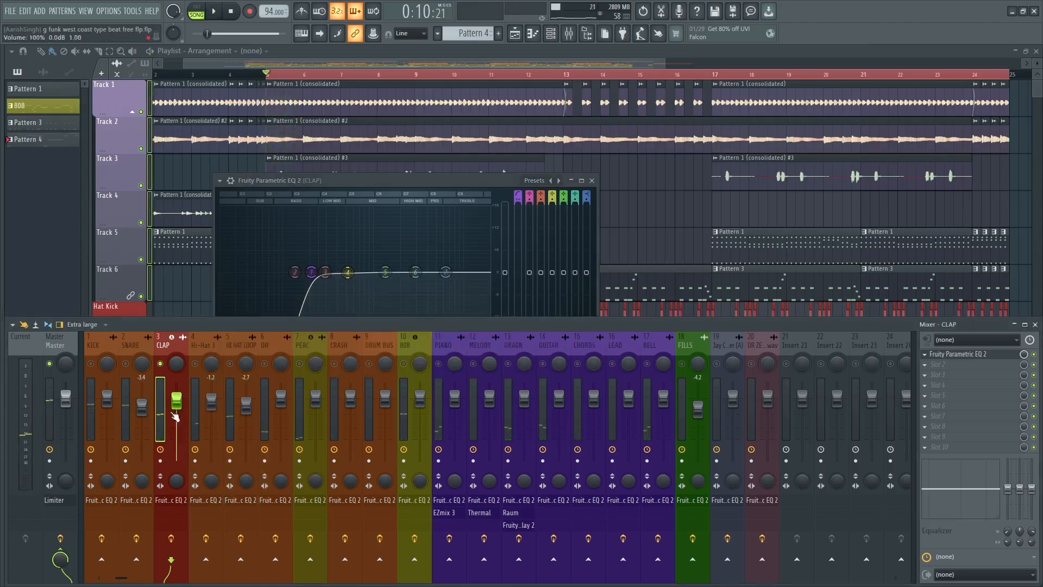
pyautogui.press('space')
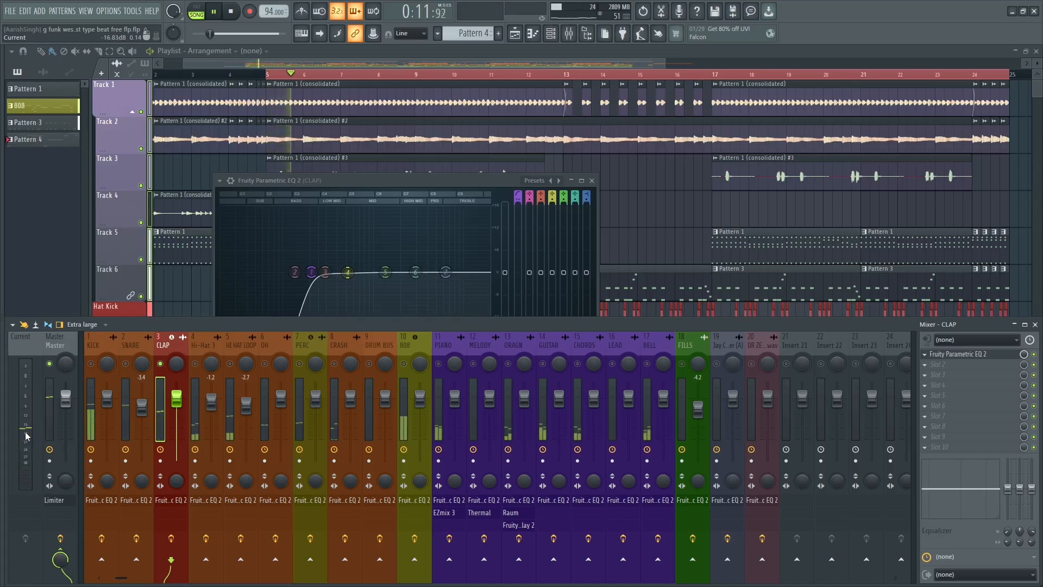
pyautogui.press('space')
# Boost band 4 of the CLAP EQ by 13.9 dB at 316 Hz during playback and widen its bandwidth to 29%.
pyautogui.click(365, 180)
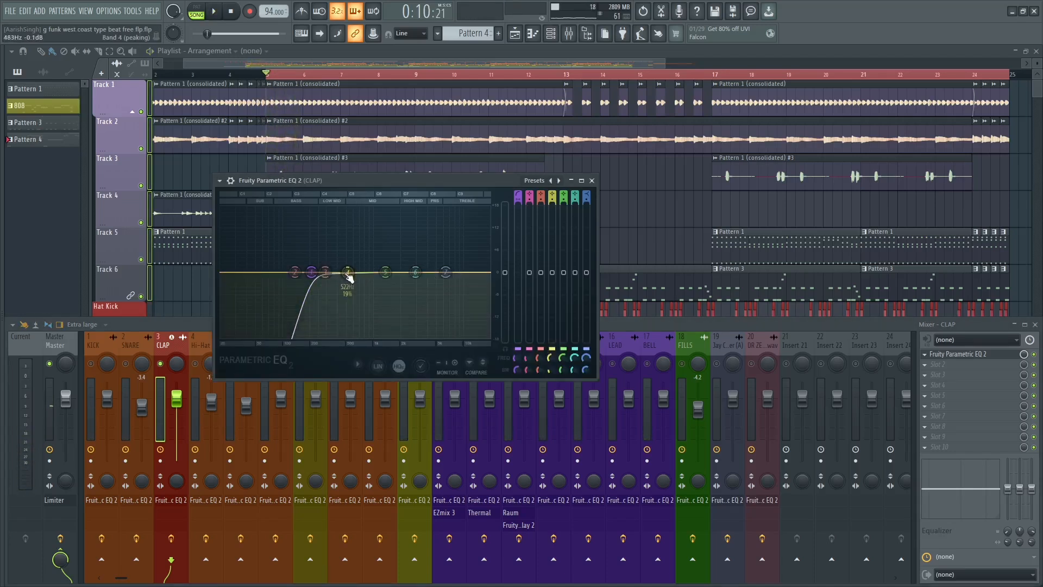
pyautogui.press('space')
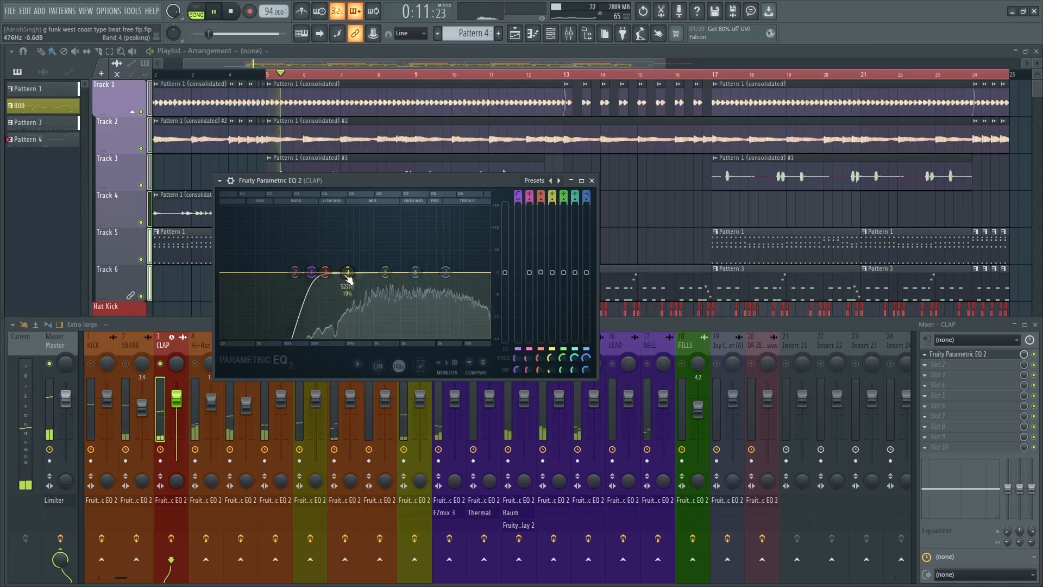
pyautogui.moveTo(347, 275); pyautogui.dragTo(329, 223)
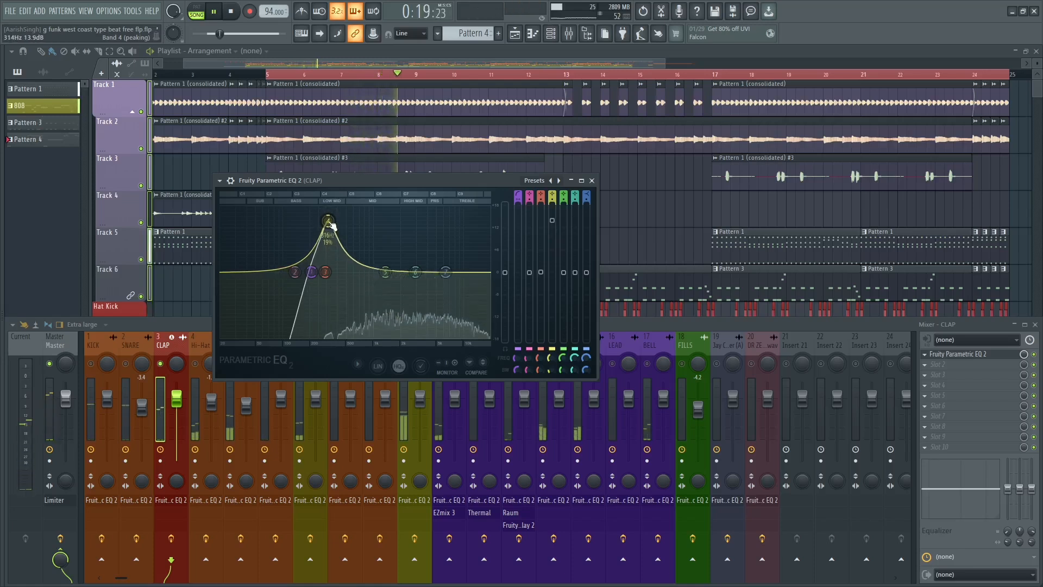
pyautogui.press('space')
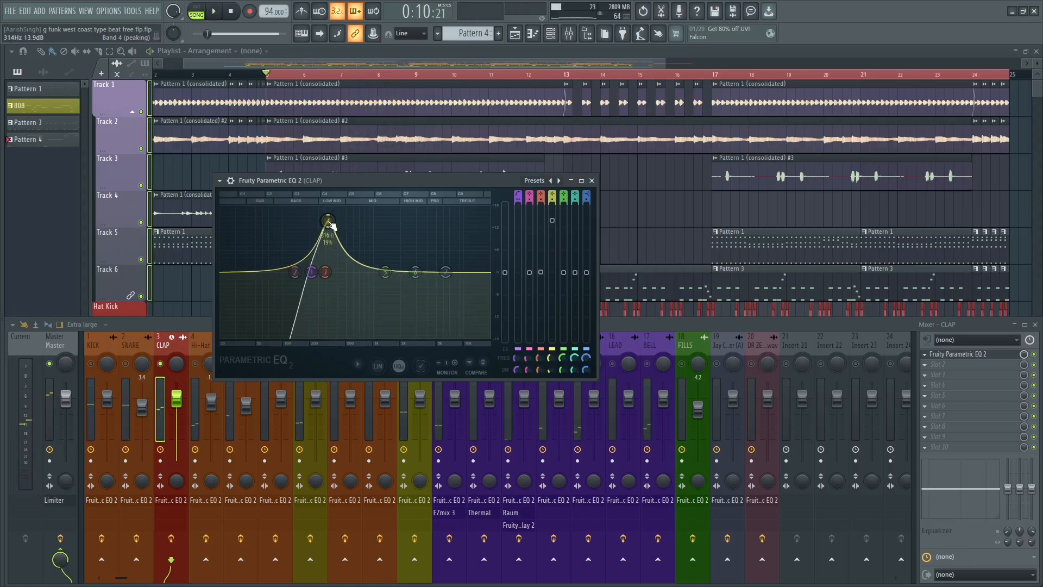
pyautogui.scroll(4, 331, 224)
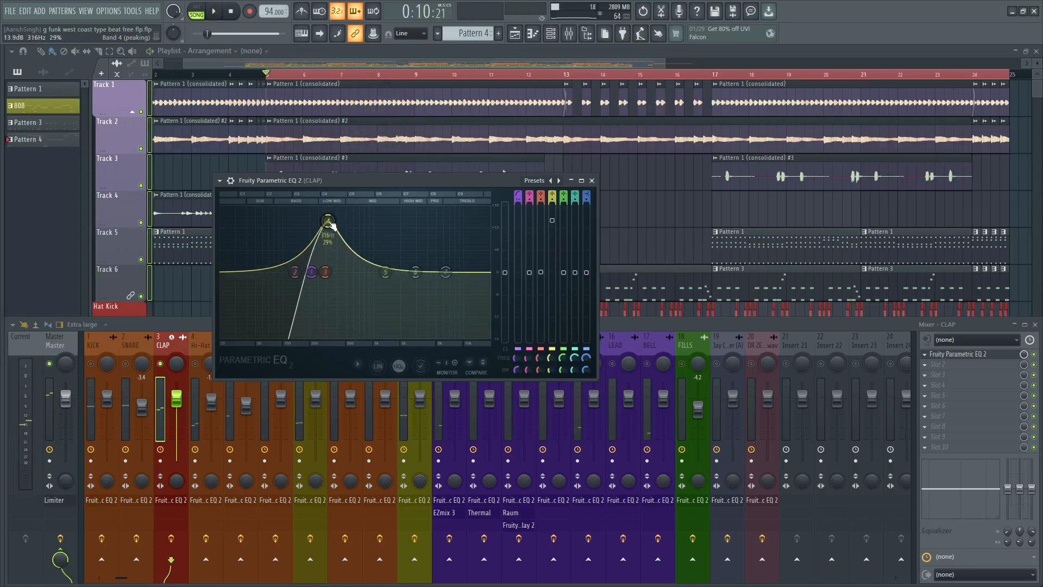
# Reduce the CLAP EQ's band 4 boost to 6.1 dB and audition it.
pyautogui.moveTo(552, 221); pyautogui.dragTo(552, 240)
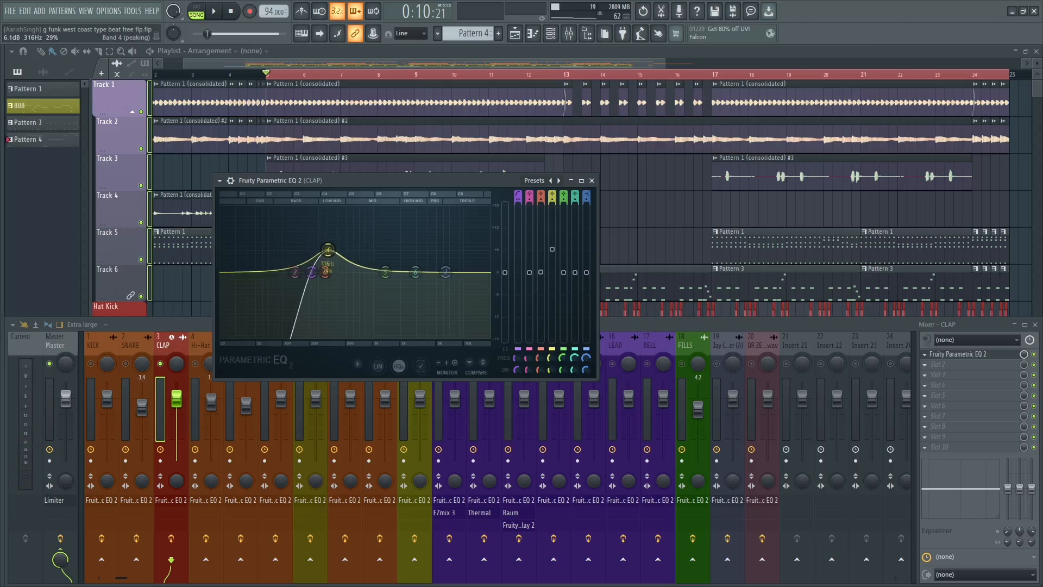
pyautogui.moveTo(553, 249); pyautogui.dragTo(552, 249)
pyautogui.press('space')
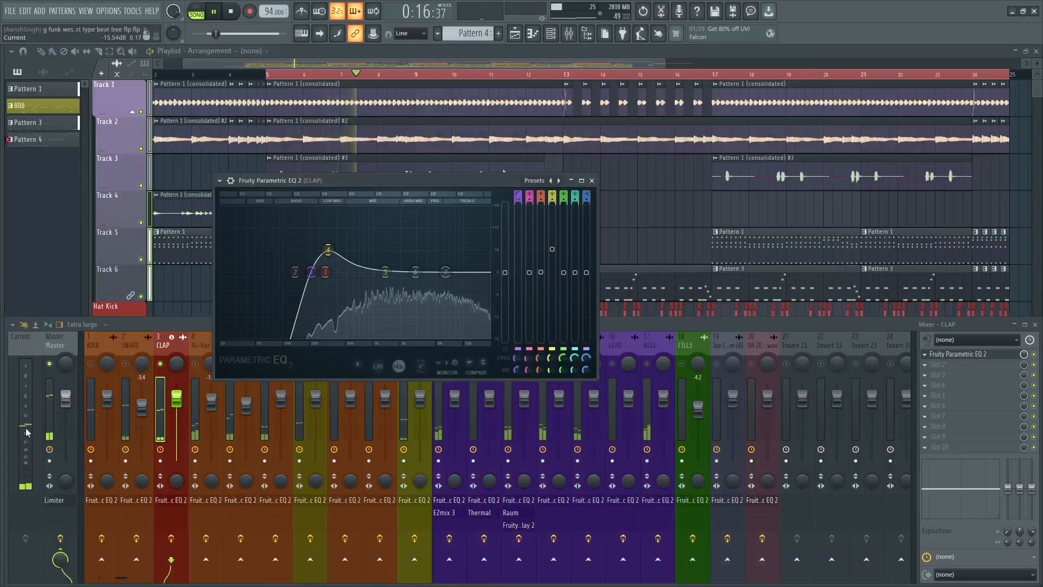
pyautogui.press('space')
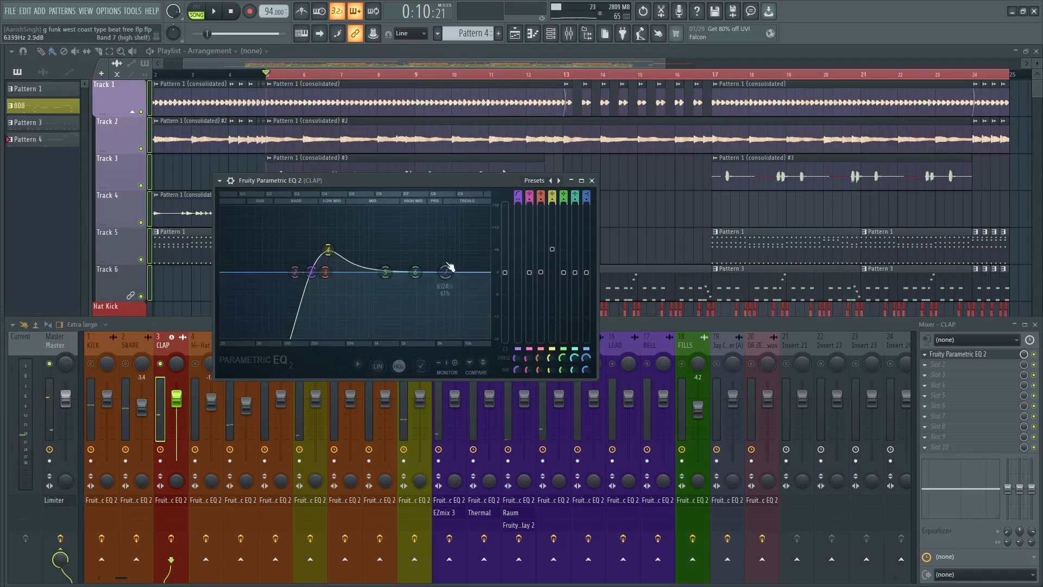
# Try a band 6 boost on the CLAP EQ, audition it at a higher and a lower gain, and reset the band.
pyautogui.moveTo(426, 278); pyautogui.dragTo(417, 252)
pyautogui.press('space')
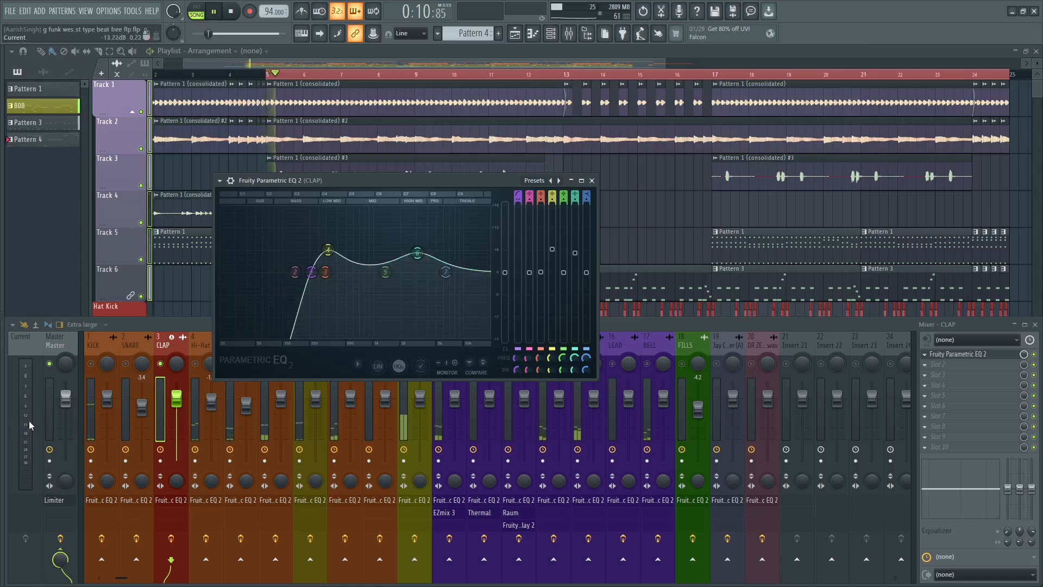
pyautogui.press('space')
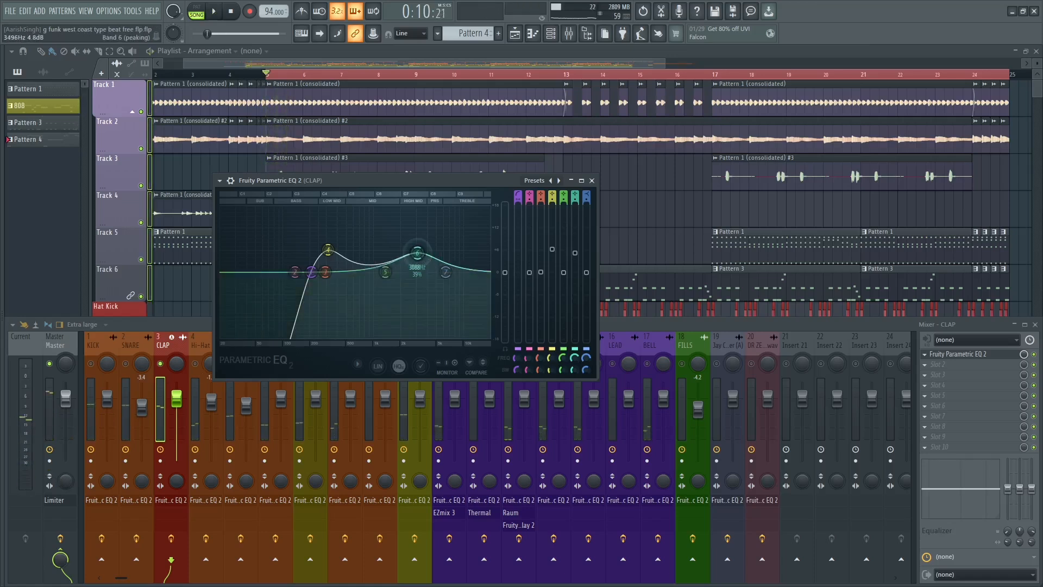
pyautogui.moveTo(417, 253); pyautogui.dragTo(417, 264)
pyautogui.press('space')
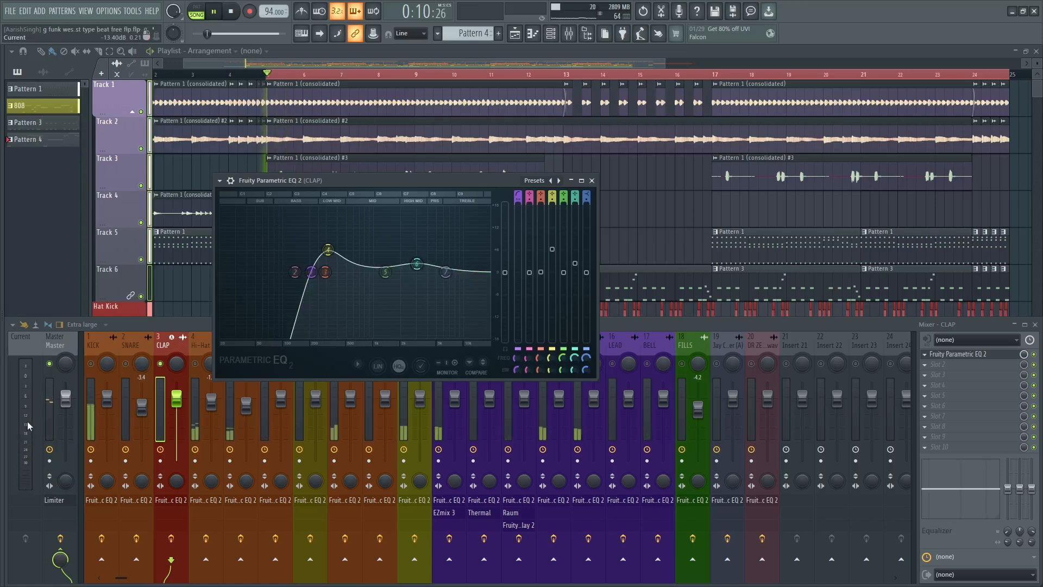
pyautogui.press('space')
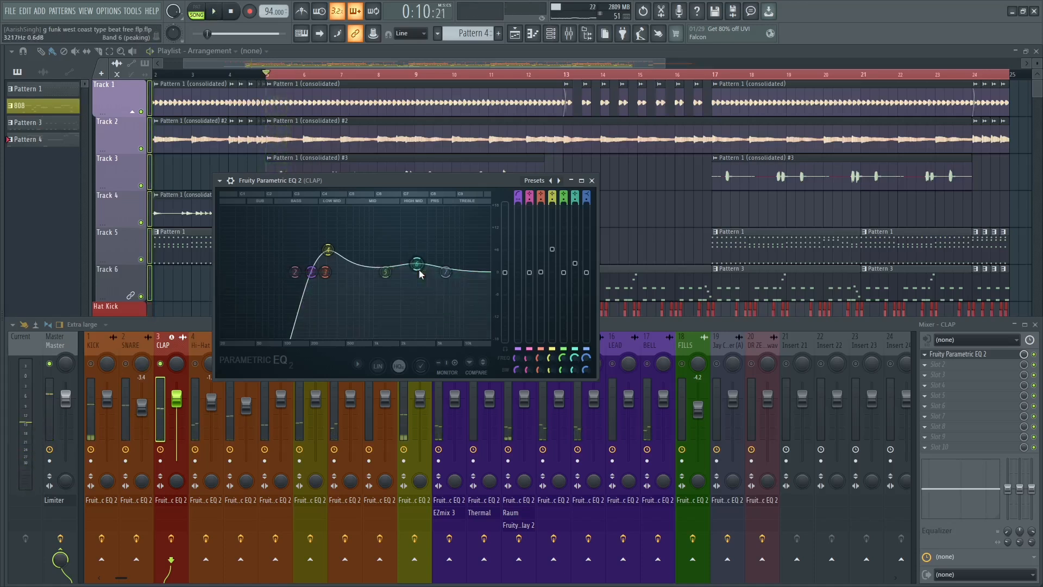
pyautogui.keyDown('alt'); pyautogui.click(418, 269); pyautogui.keyUp('alt')
# Shape band 7 of the CLAP EQ into a high-shelf boost of about 4 dB near 11.6 kHz while auditioning.
pyautogui.press('space')
pyautogui.press('space')
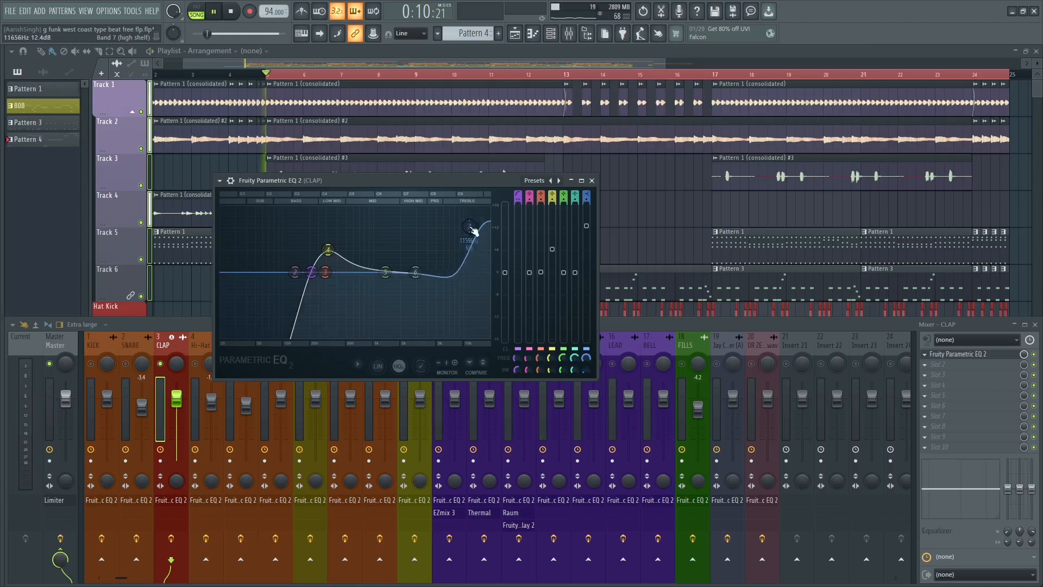
pyautogui.press('space')
pyautogui.moveTo(469, 226); pyautogui.dragTo(470, 249)
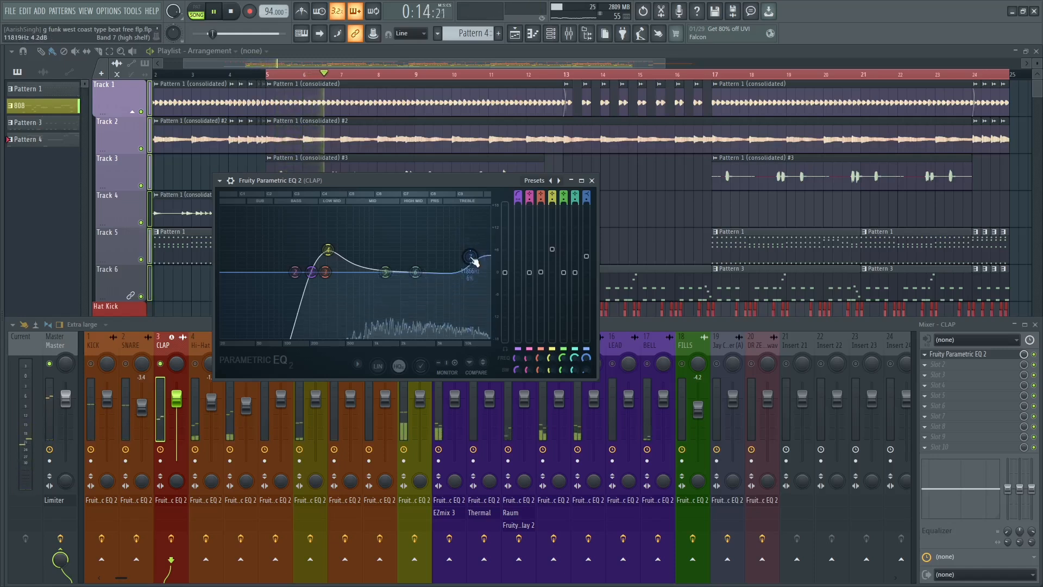
pyautogui.press('space')
# Compare the CLAP sound with its EQ bypassed and enabled during playback, leaving the EQ on.
pyautogui.click(231, 181)
pyautogui.click(562, 199)
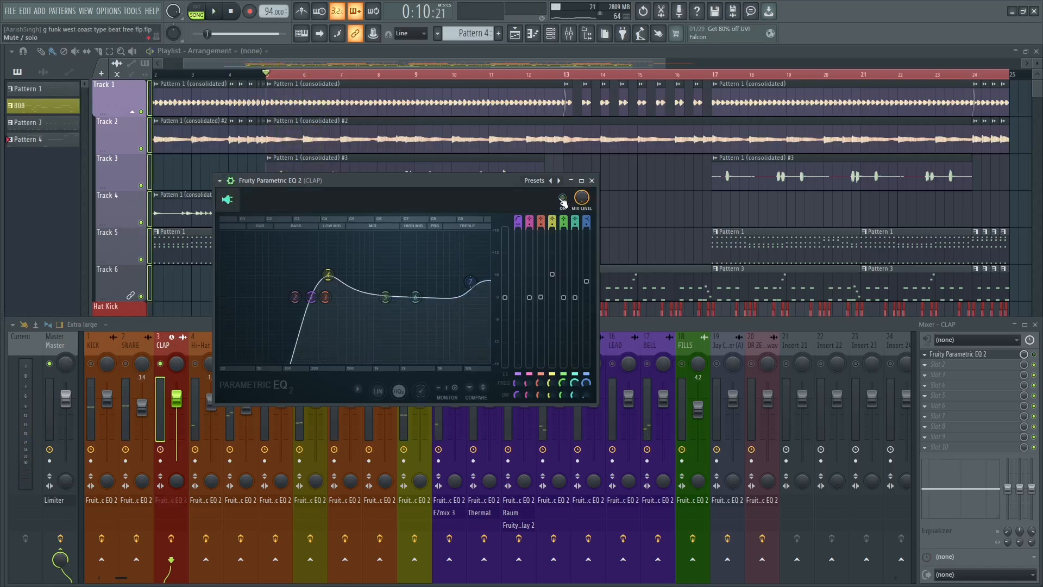
pyautogui.press('space')
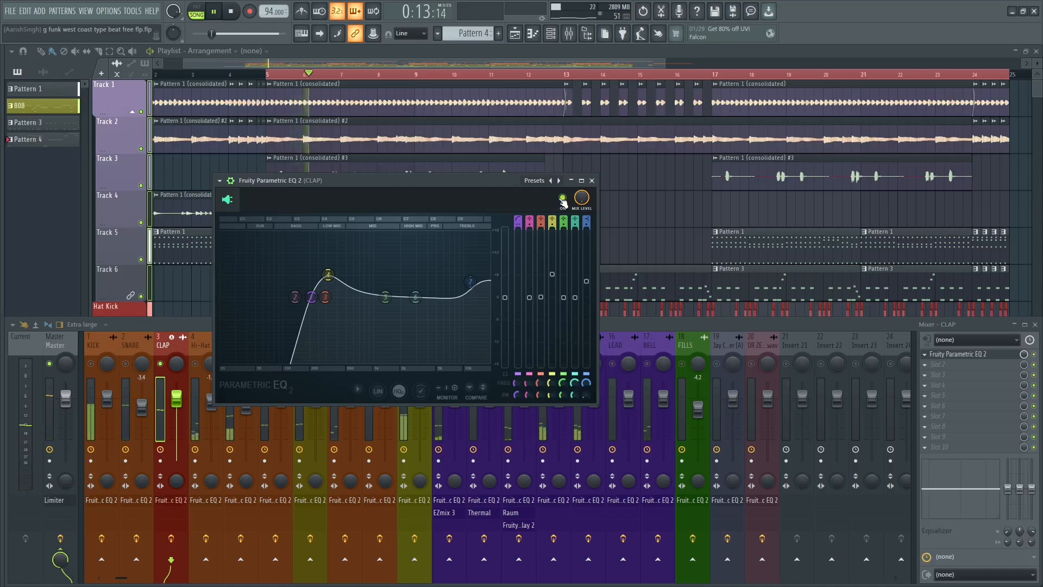
pyautogui.click(562, 200)
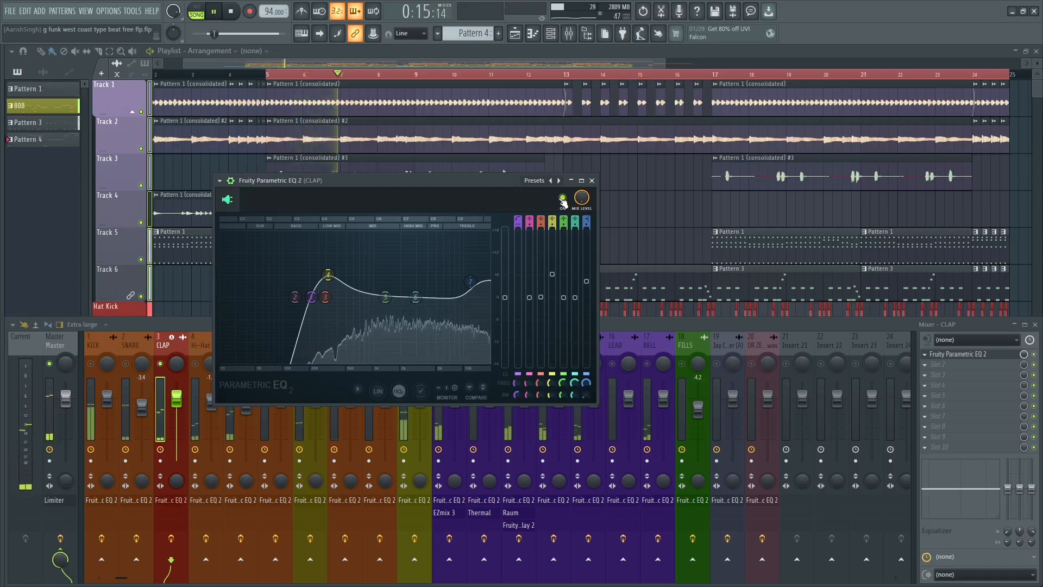
pyautogui.press('space')
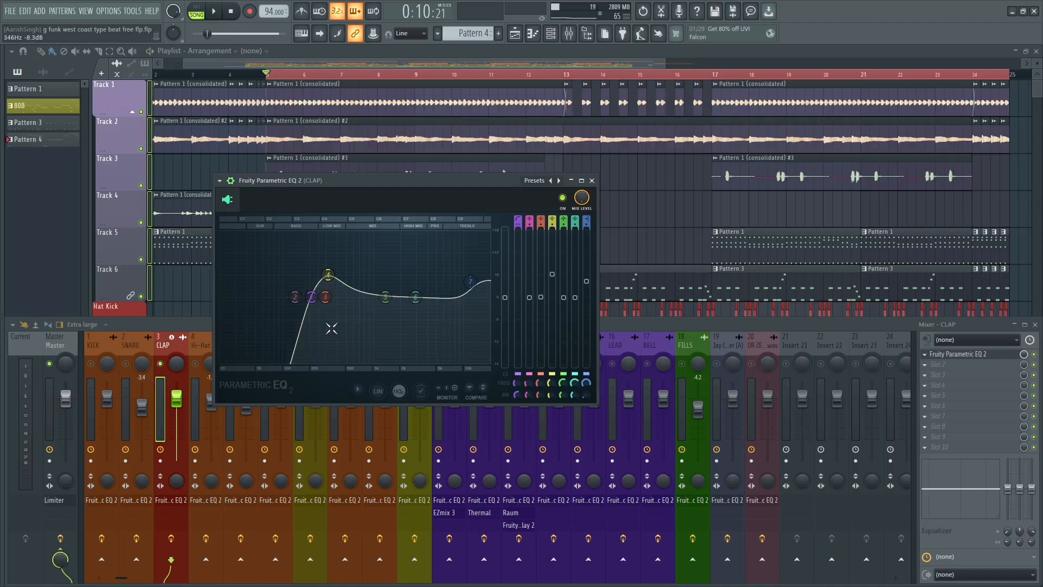
# Close the CLAP EQ and unsolo the CLAP track so all mixer tracks are active.
pyautogui.click(592, 180)
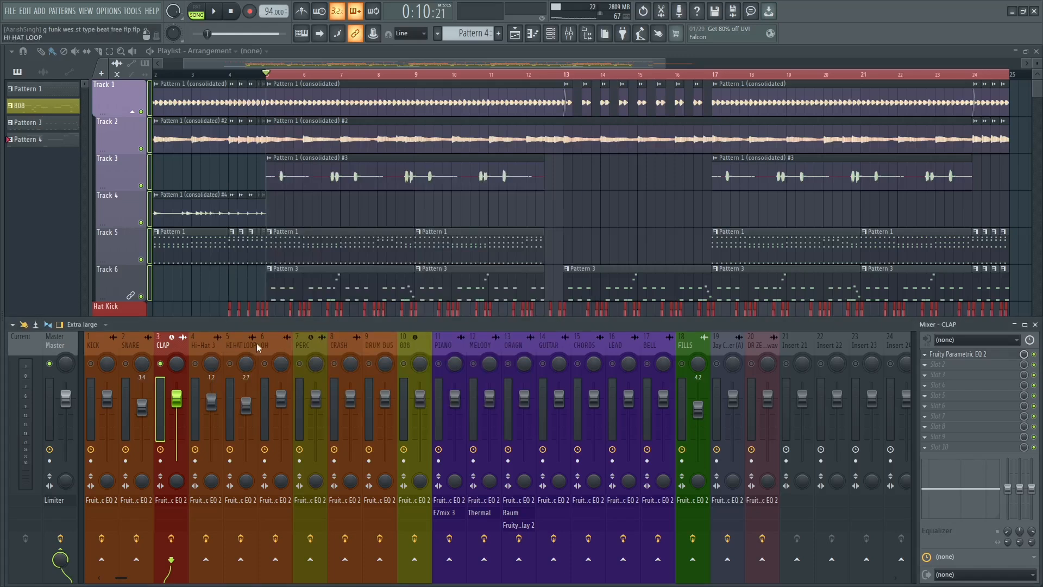
pyautogui.rightClick(161, 363)
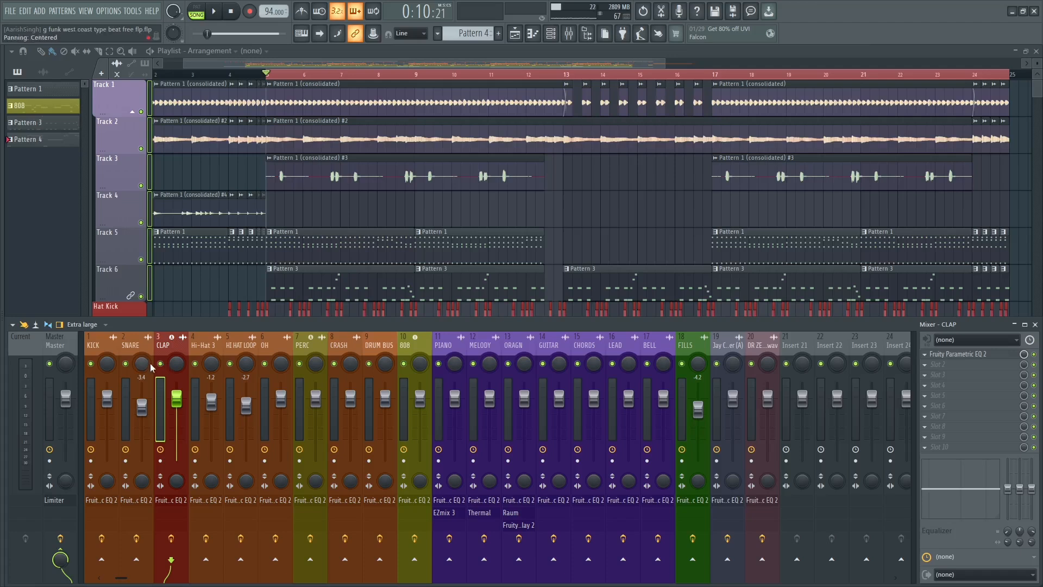
pyautogui.click(255, 346)
pyautogui.moveTo(257, 347); pyautogui.dragTo(109, 340)
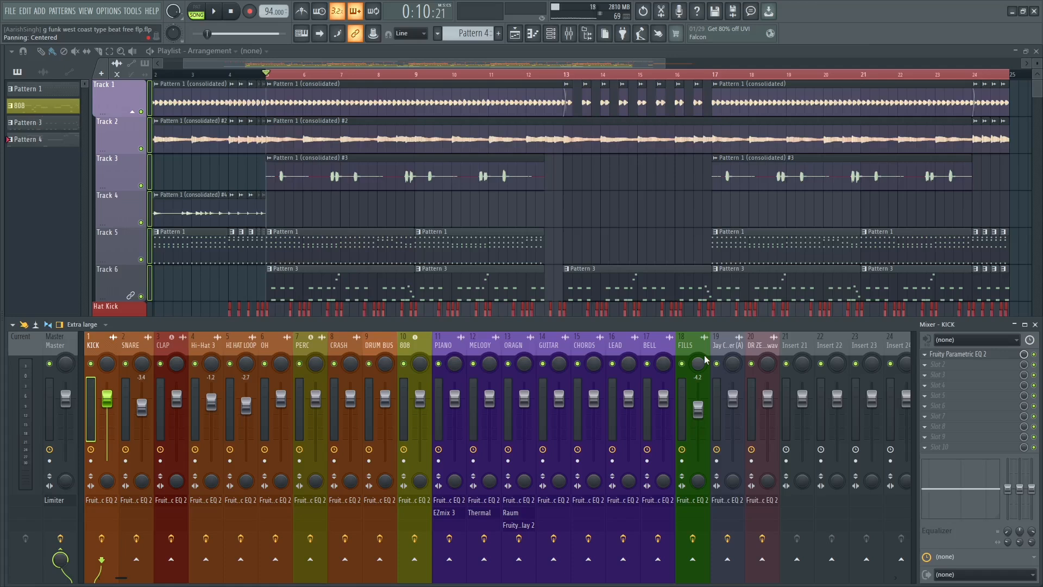
pyautogui.moveTo(102, 348)
pyautogui.mouseDown()
pyautogui.moveTo(650, 324)
pyautogui.moveTo(106, 347)
pyautogui.mouseUp()
pyautogui.click(379, 345)
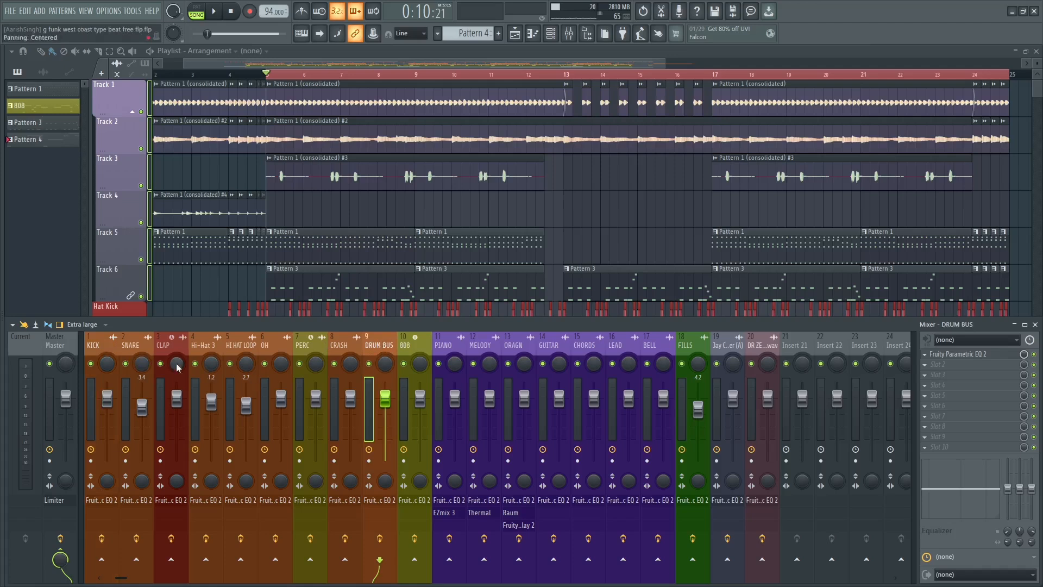
# Select the KICK through CRASH mixer tracks and route them to the DRUM BUS track only.
pyautogui.moveTo(102, 342); pyautogui.dragTo(337, 348)
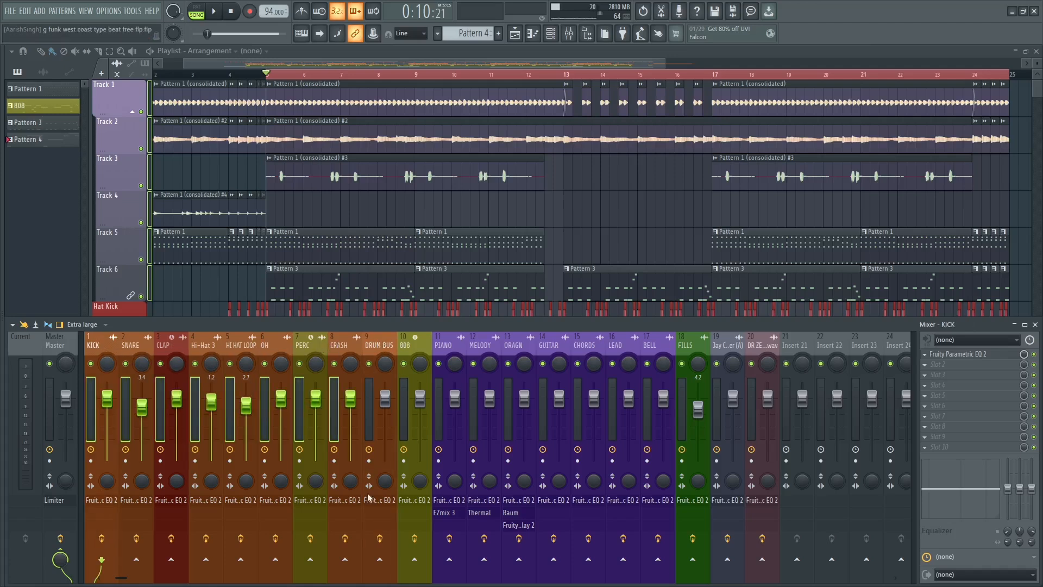
pyautogui.rightClick(379, 559)
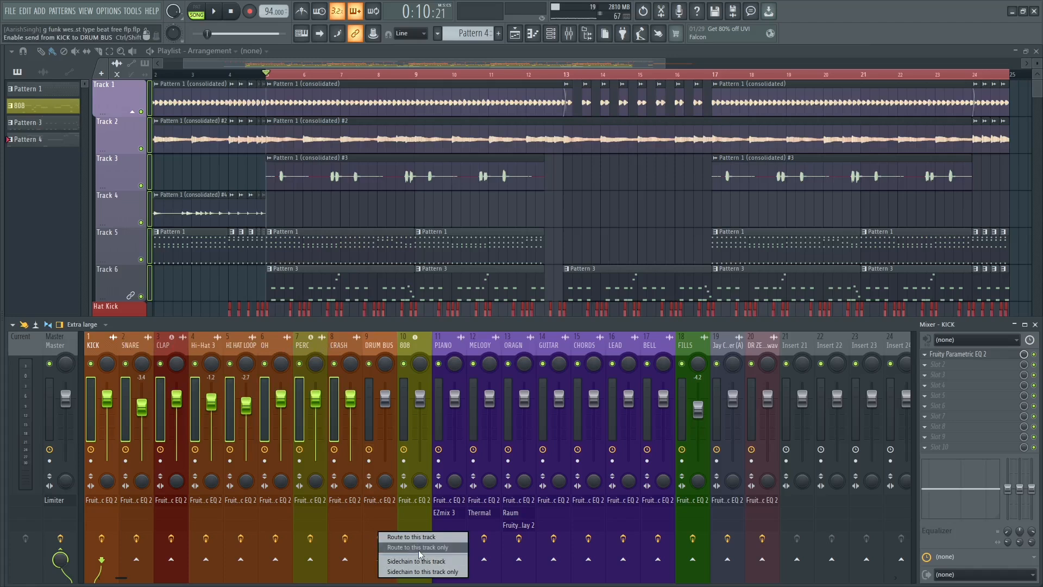
pyautogui.click(419, 547)
# Try small level adjustments on several bands of the DRUM BUS track's Fruity Parametric EQ 2 and close it.
pyautogui.click(376, 346)
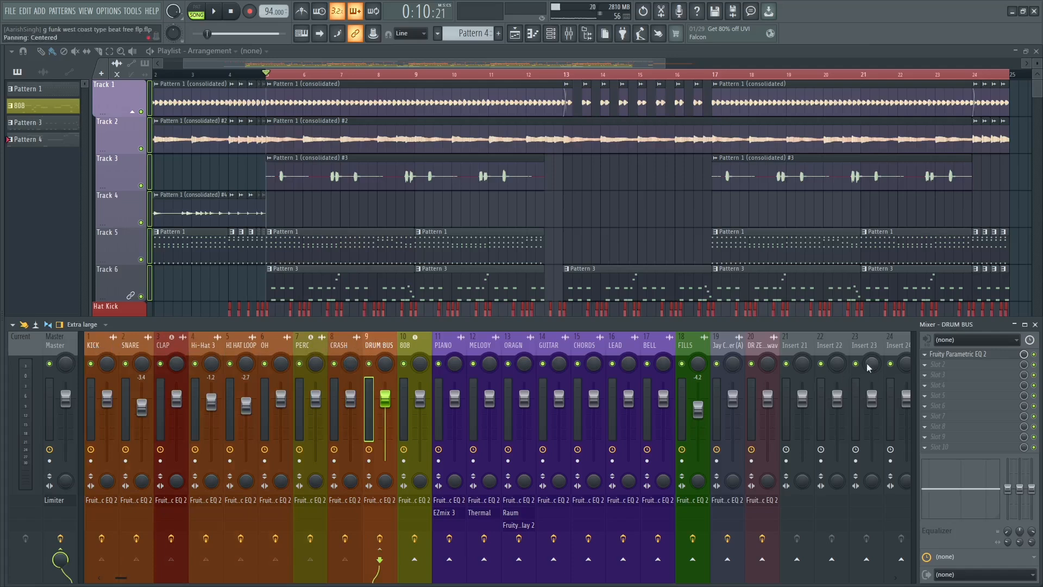
pyautogui.click(959, 353)
pyautogui.moveTo(208, 250); pyautogui.dragTo(272, 248)
pyautogui.moveTo(298, 250); pyautogui.dragTo(298, 245)
pyautogui.moveTo(177, 250); pyautogui.dragTo(146, 246)
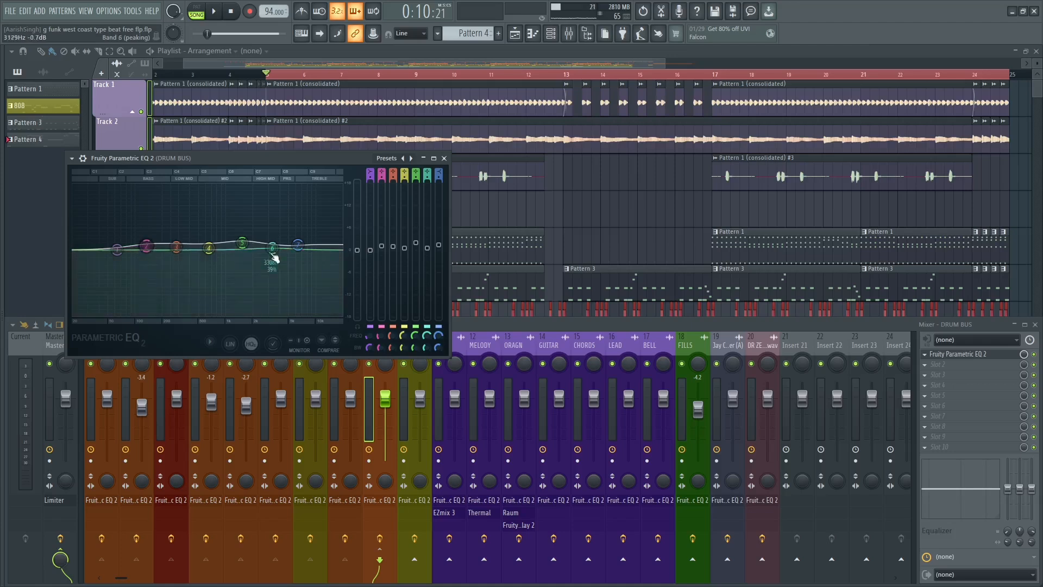
pyautogui.click(444, 158)
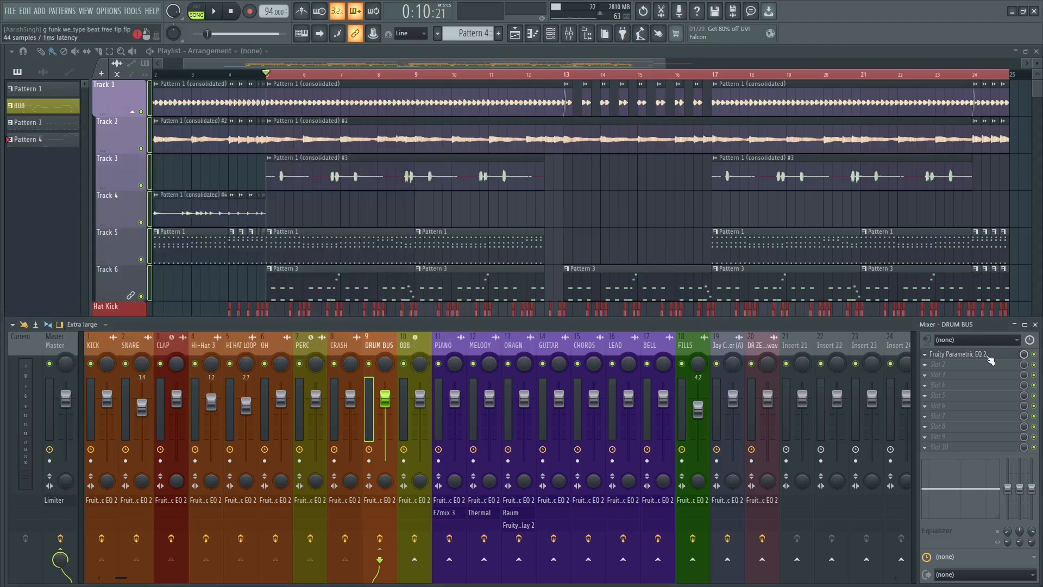
# Delete the Fruity Parametric EQ 2 from the DRUM BUS track and confirm the removal.
pyautogui.click(925, 355)
pyautogui.click(923, 320)
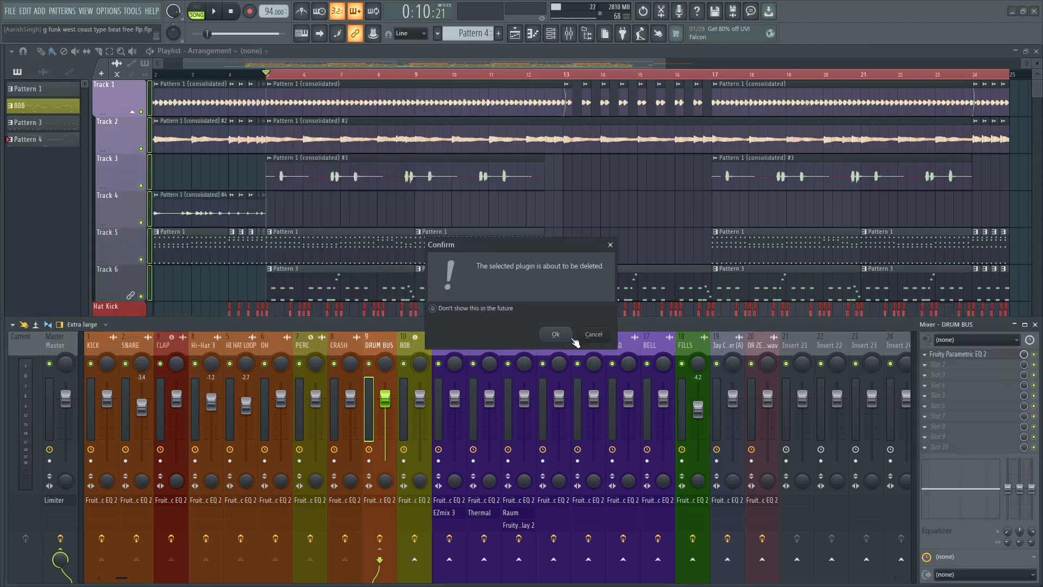
pyautogui.click(555, 334)
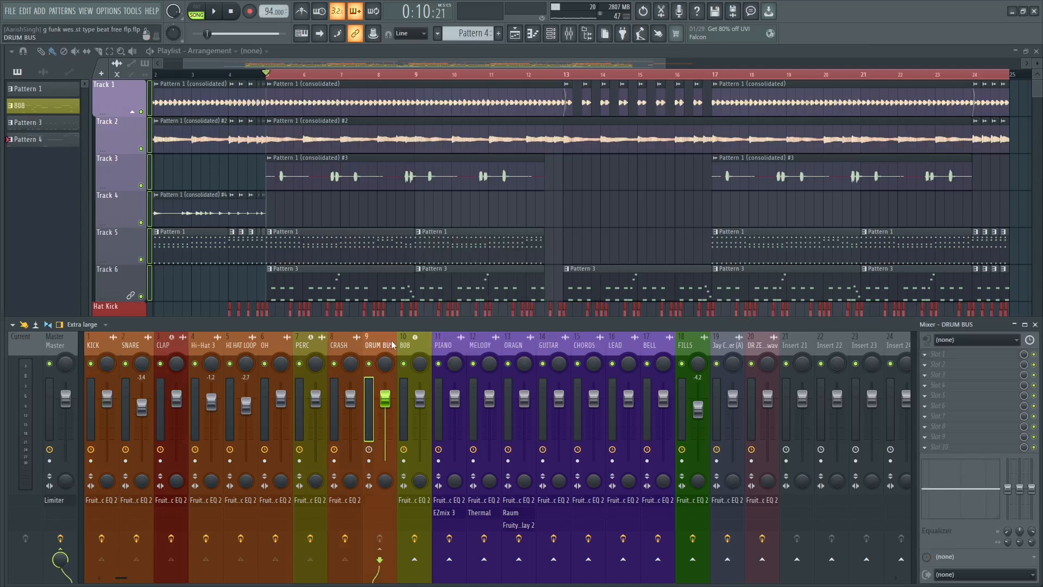
# Select the PIANO through BELL tracks as a group, and inspect the KICK track's routing.
pyautogui.moveTo(440, 347); pyautogui.dragTo(651, 346)
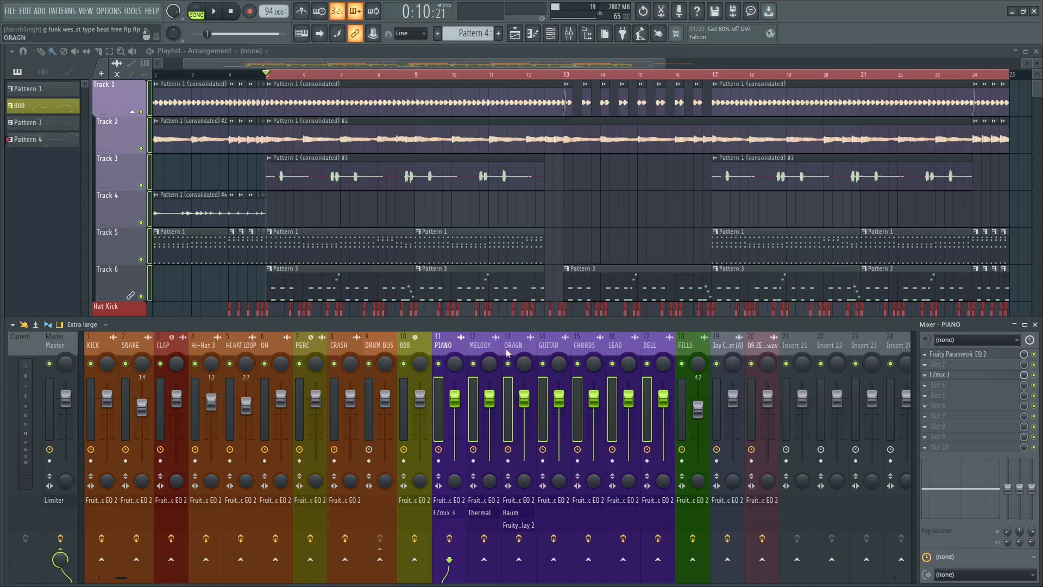
pyautogui.click(118, 342)
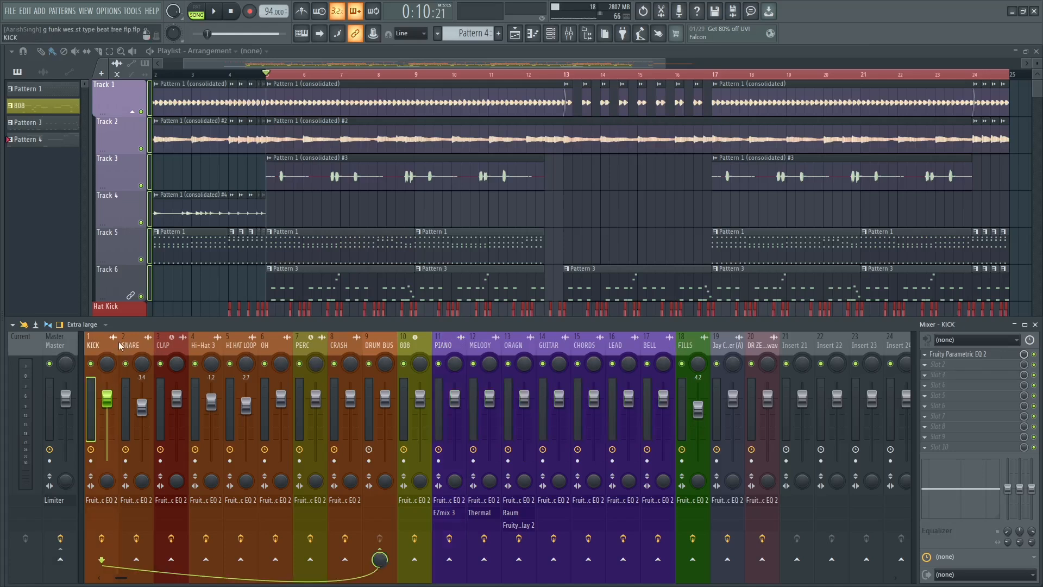